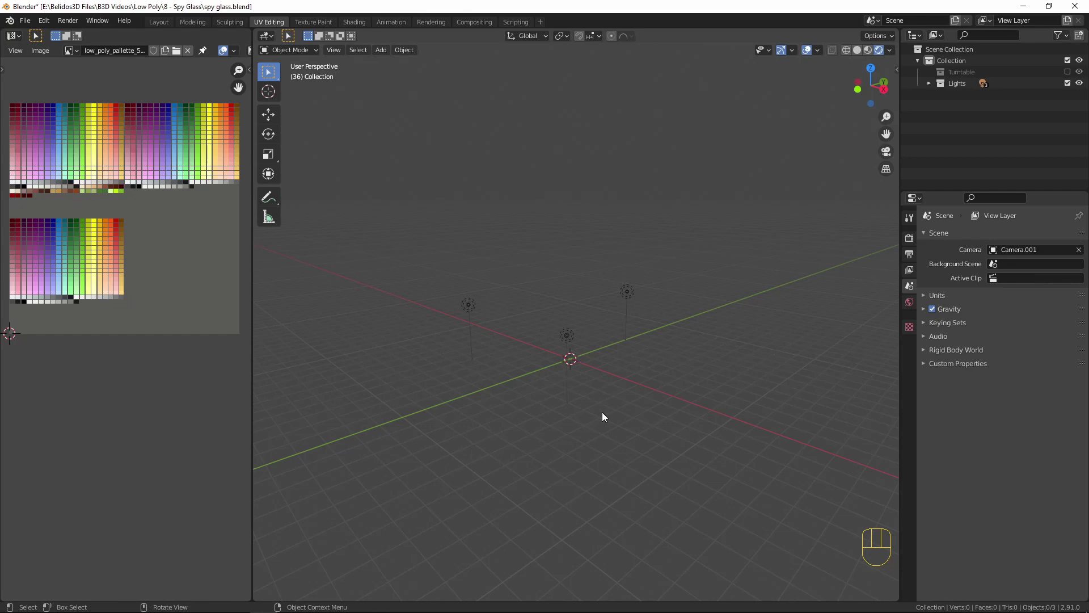
Add spyglass wireframe.png as a reference image aligned to the front view.
key("KP_1")
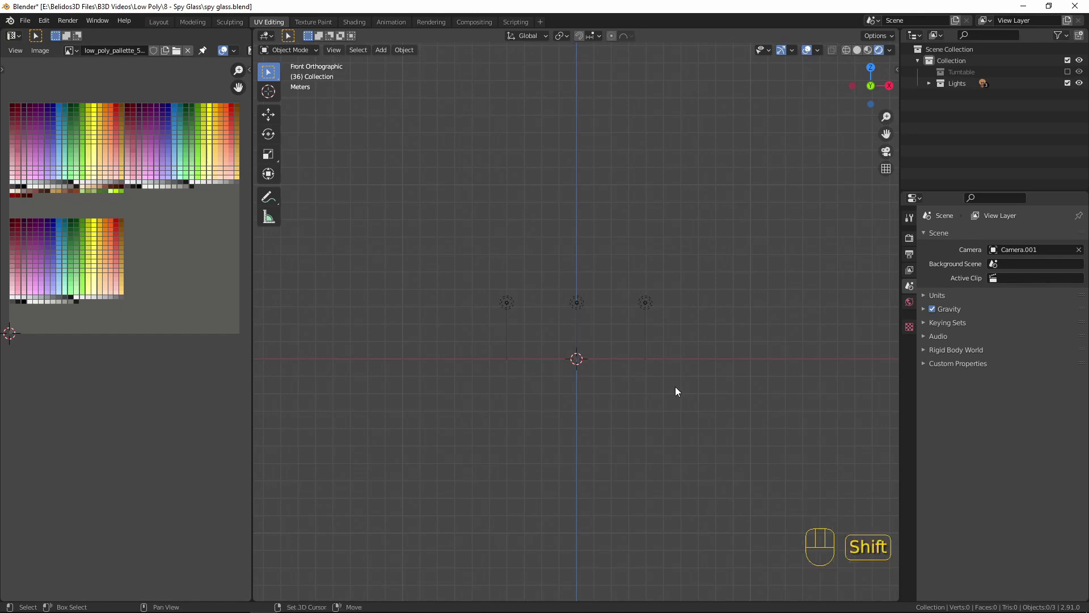
key("shift+a")
mouse_move(667, 502)
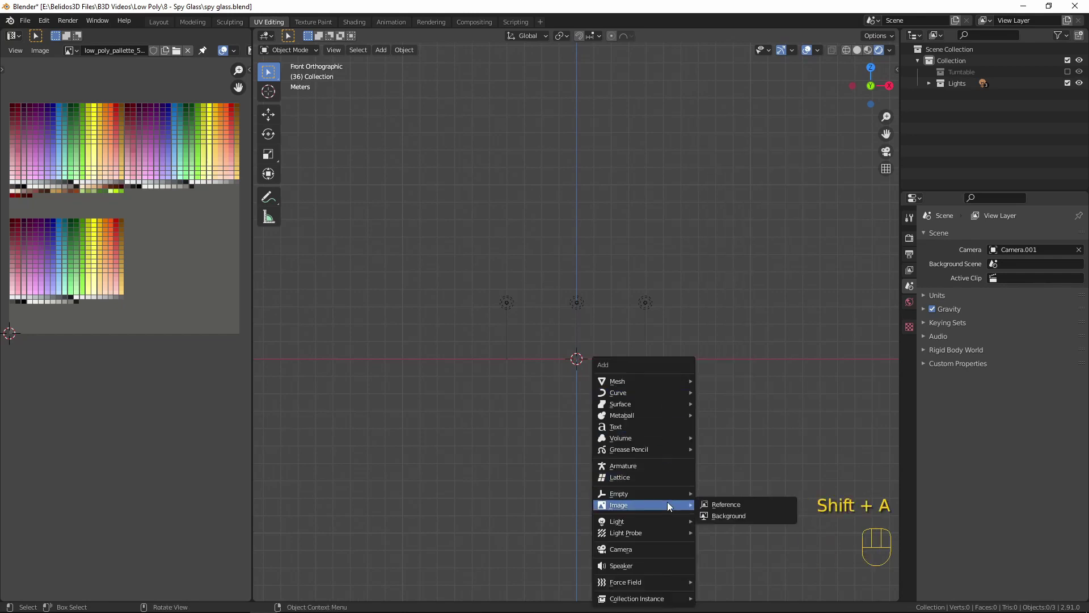
left_click(725, 504)
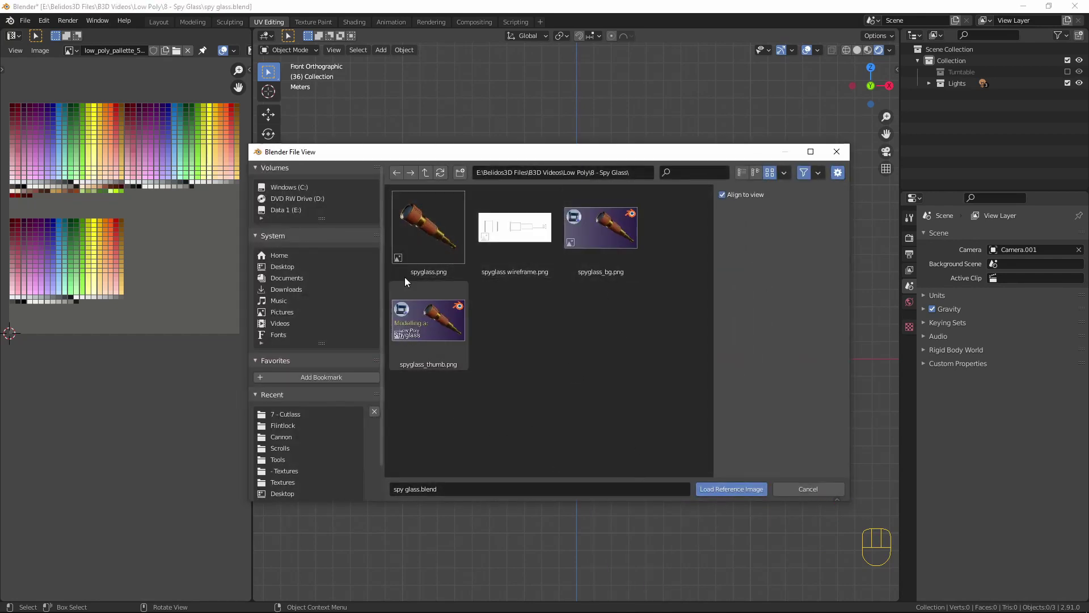
left_click(517, 229)
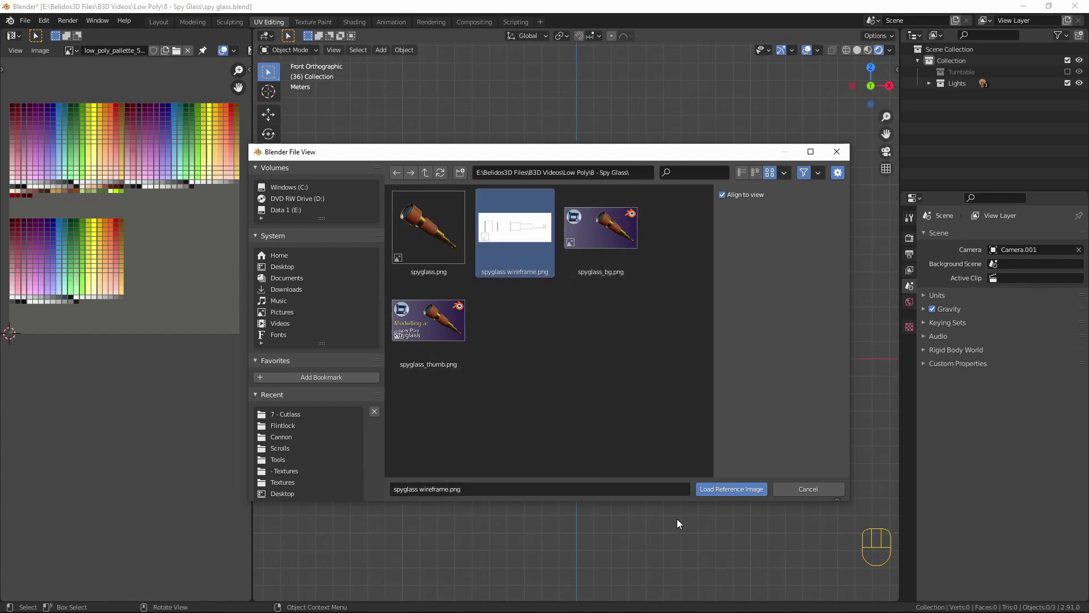
left_click(720, 490)
Raise the reference image about 1.016 m along Z so its lower edge sits on the ground line.
scroll(662, 448, "up", 5)
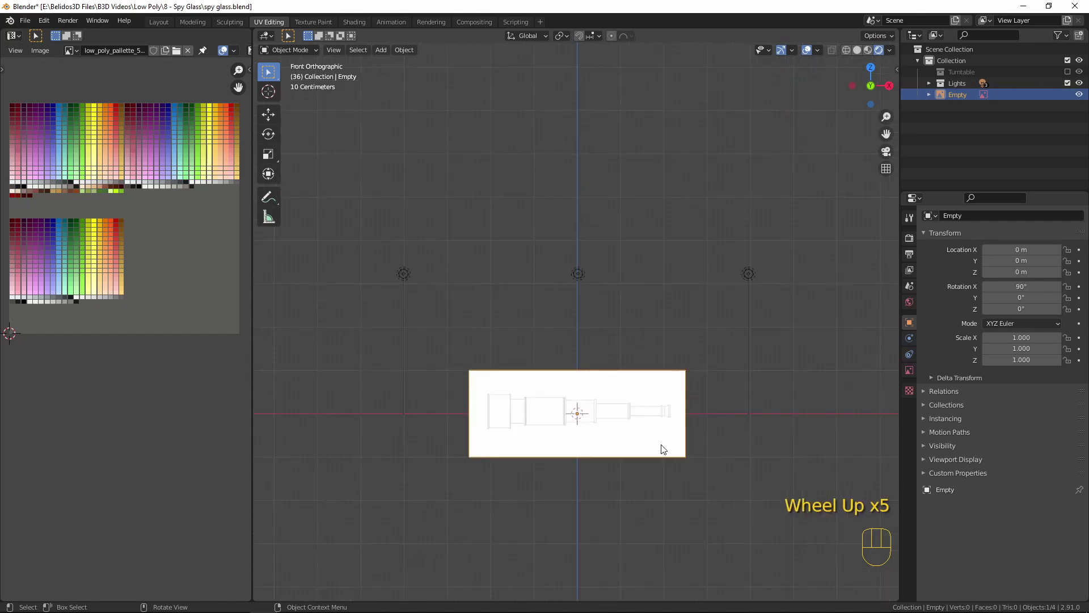
middle_click_drag(646, 527, 673, 433, "shift")
scroll(668, 442, "up", 3)
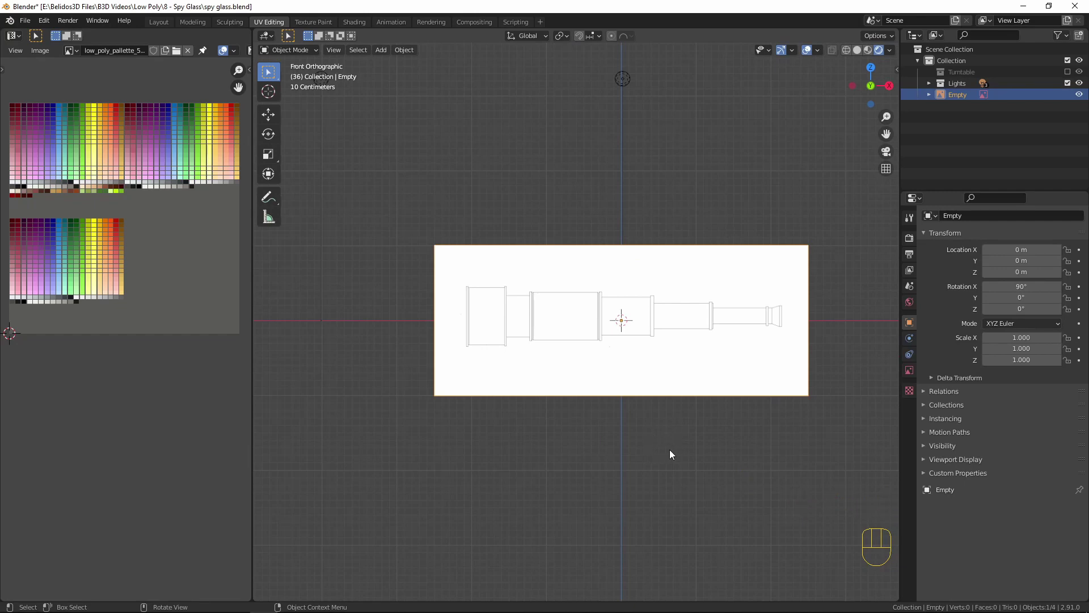
middle_click_drag(670, 454, 627, 472, "shift")
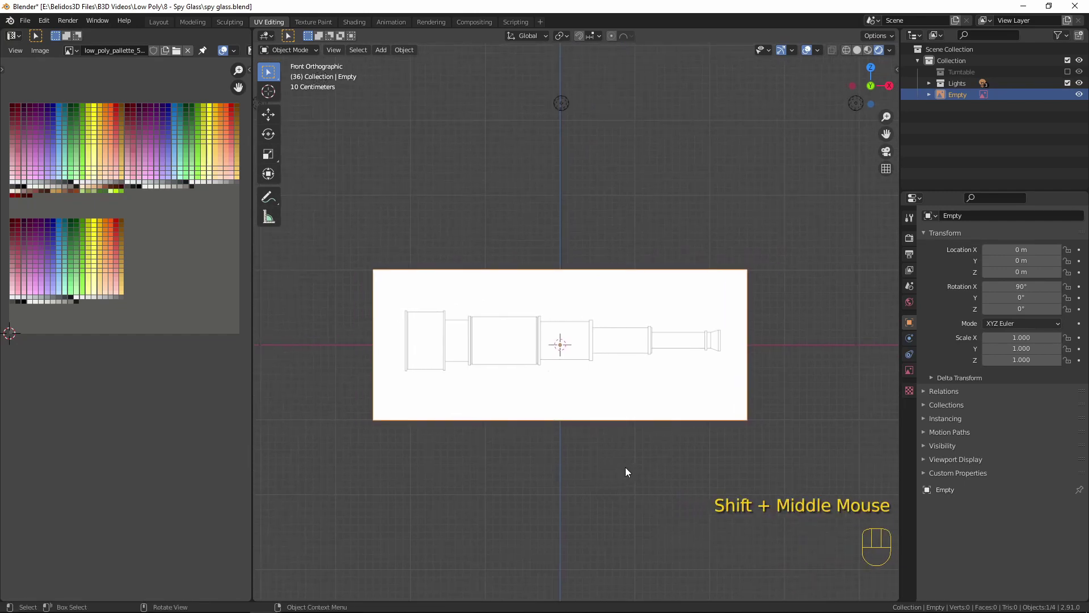
left_click(614, 320)
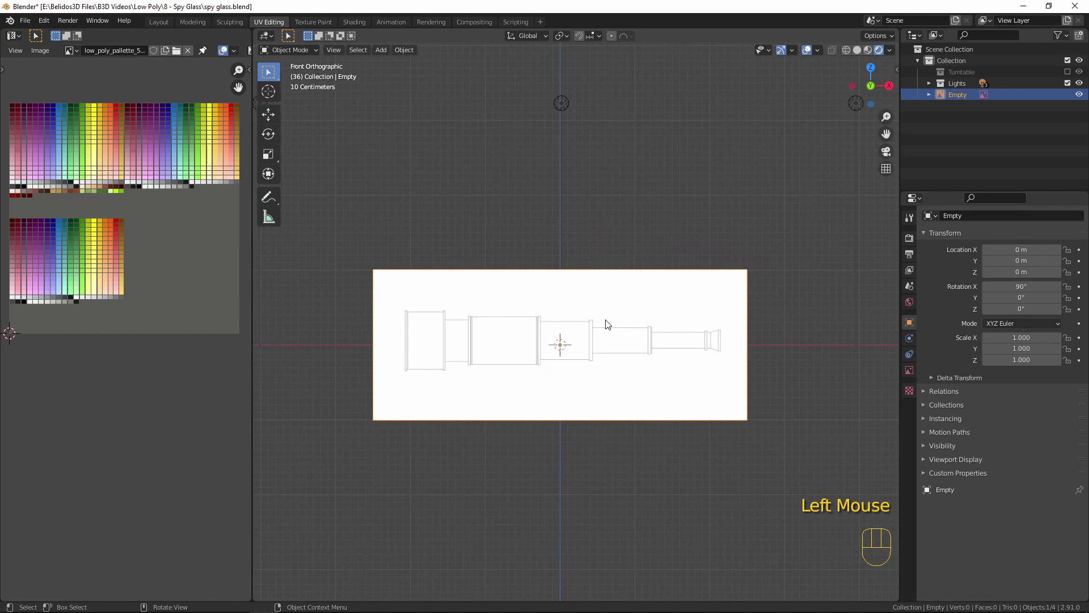
key("g")
key("z")
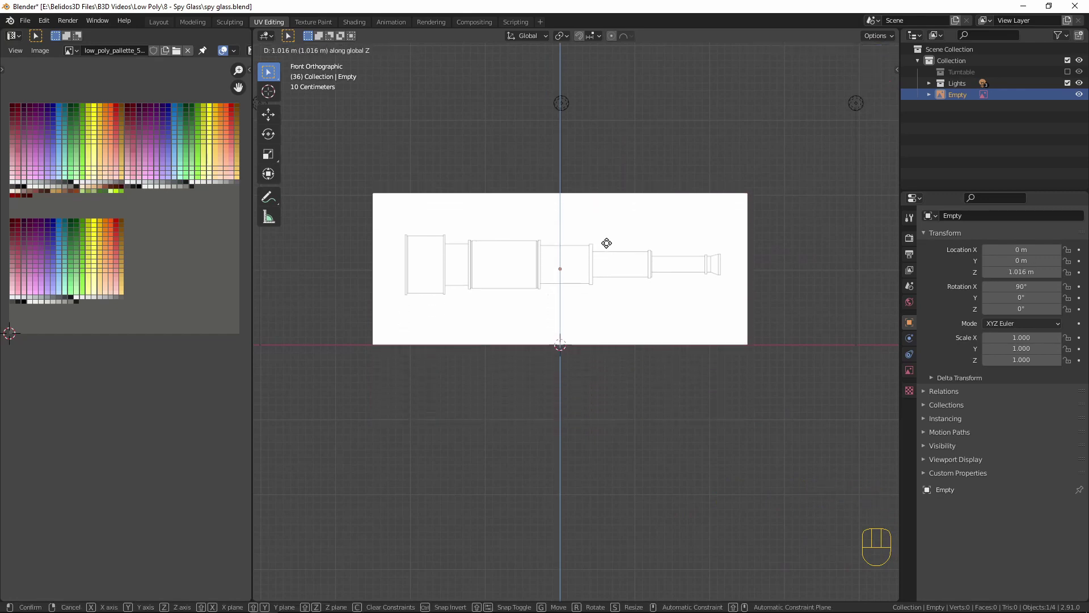
left_click(606, 243)
Move the reference image back about 2.81 m along the Y axis.
middle_click_drag(601, 338, 518, 359)
key("g")
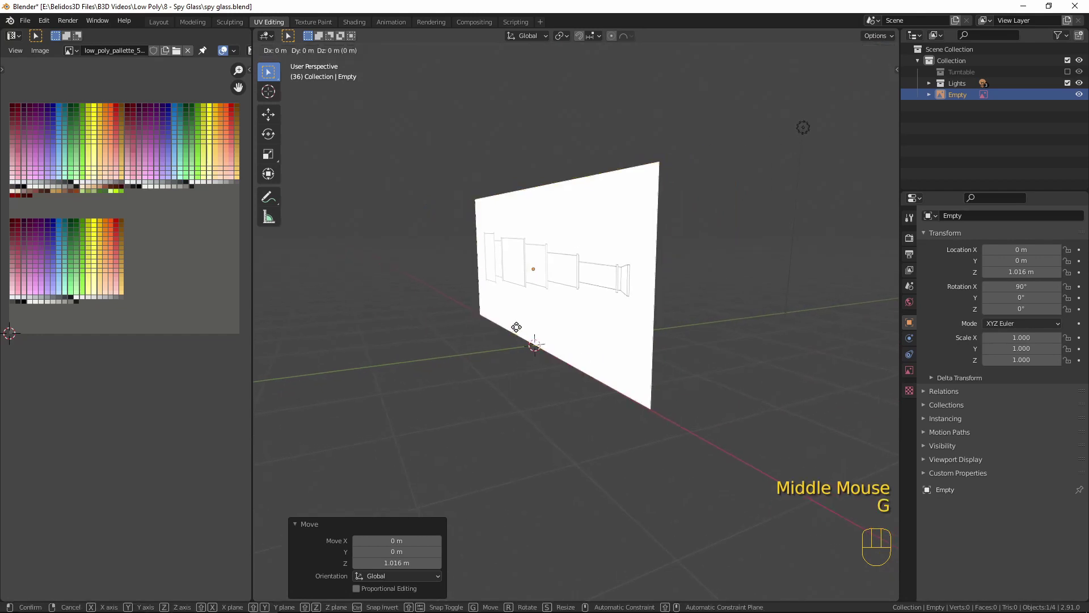
key("y")
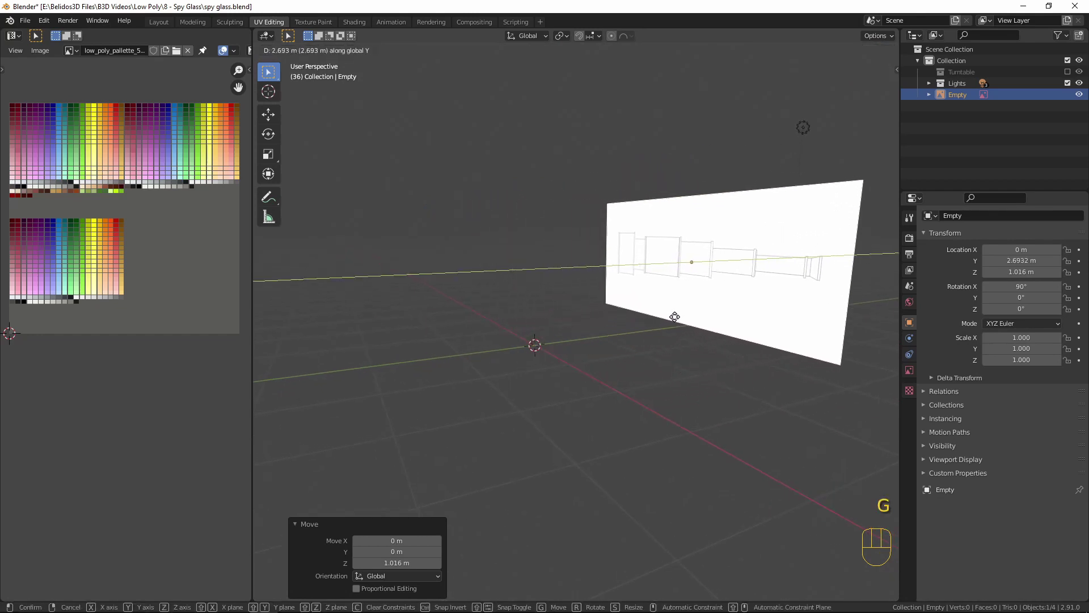
left_click(673, 336)
Add a cylinder mesh at the world origin.
middle_click_drag(670, 353, 586, 384)
scroll(692, 342, "down", 3)
scroll(713, 344, "down", 1)
middle_click_drag(608, 335, 598, 471, "shift")
scroll(629, 394, "up", 4)
scroll(597, 472, "down", 3)
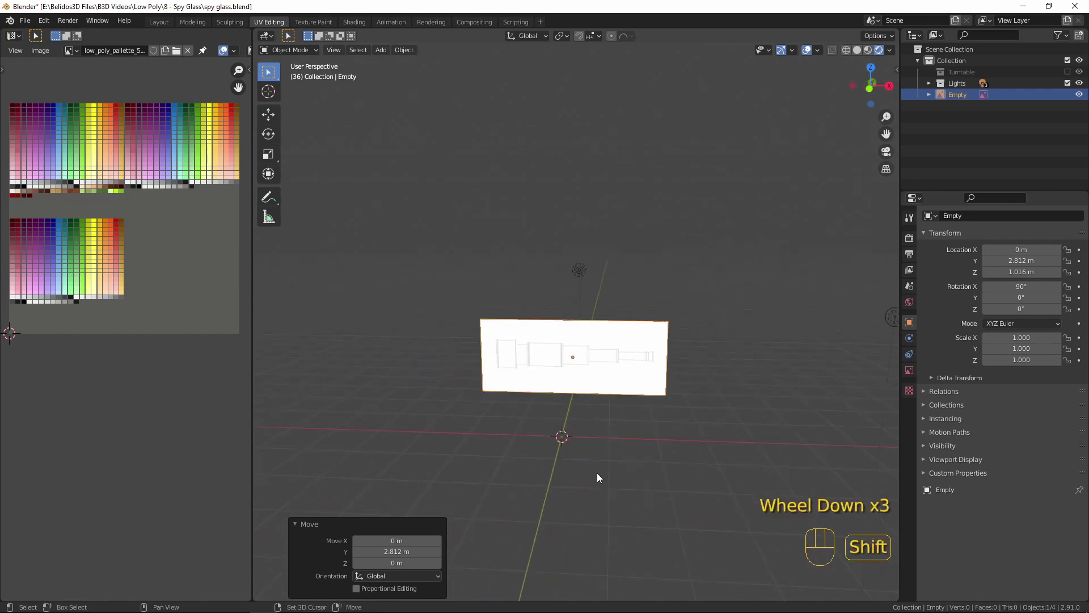
key("shift+a")
mouse_move(596, 473)
mouse_move(609, 356)
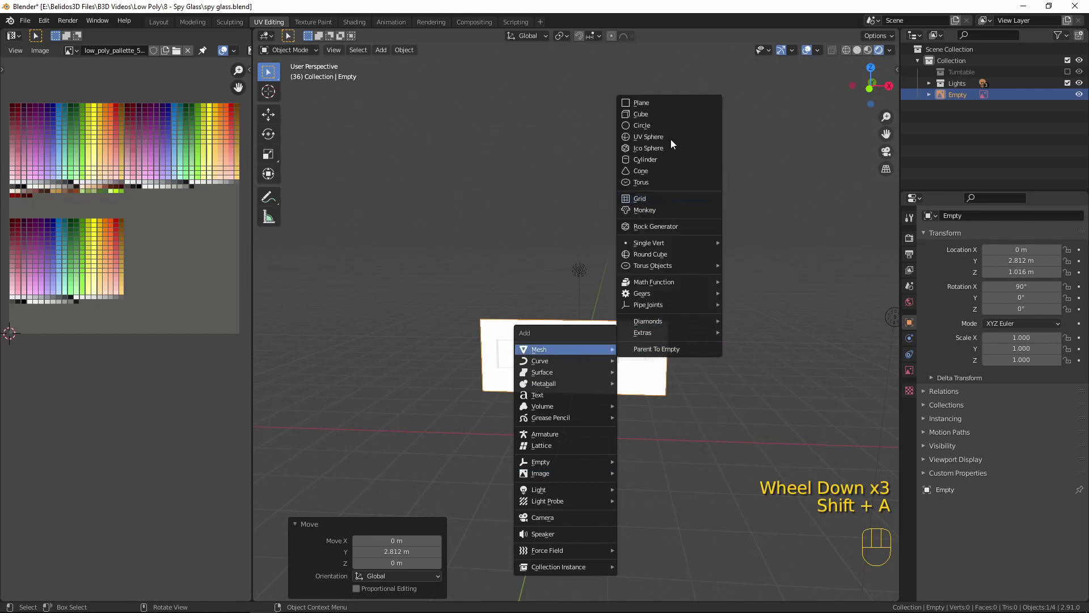
left_click(666, 159)
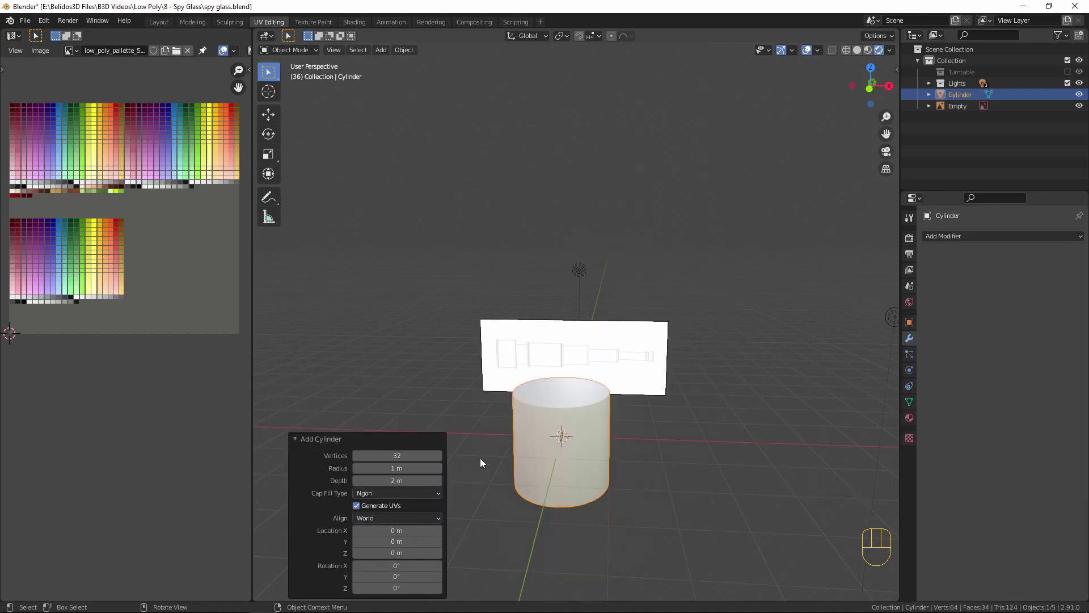
Set the new cylinder to 14 vertices with its cap fill type set to Nothing.
left_click(399, 454)
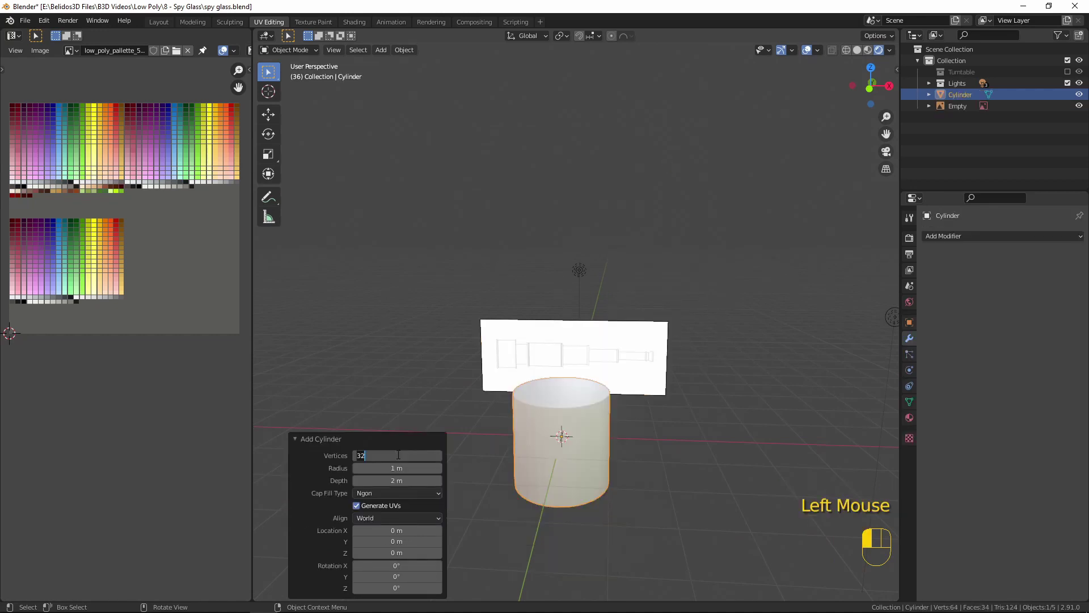
type("14")
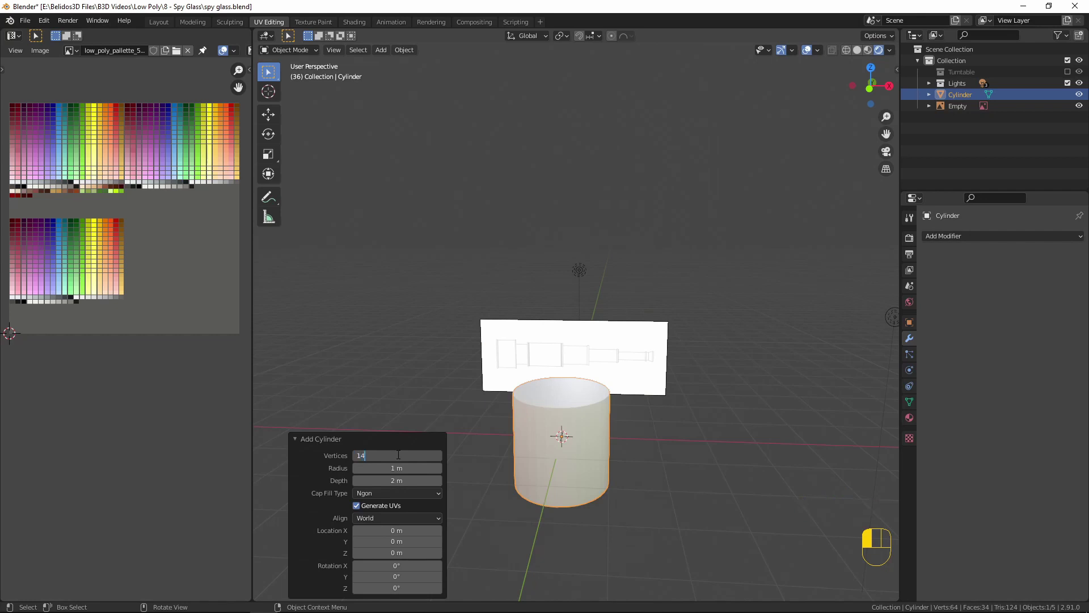
key("Return")
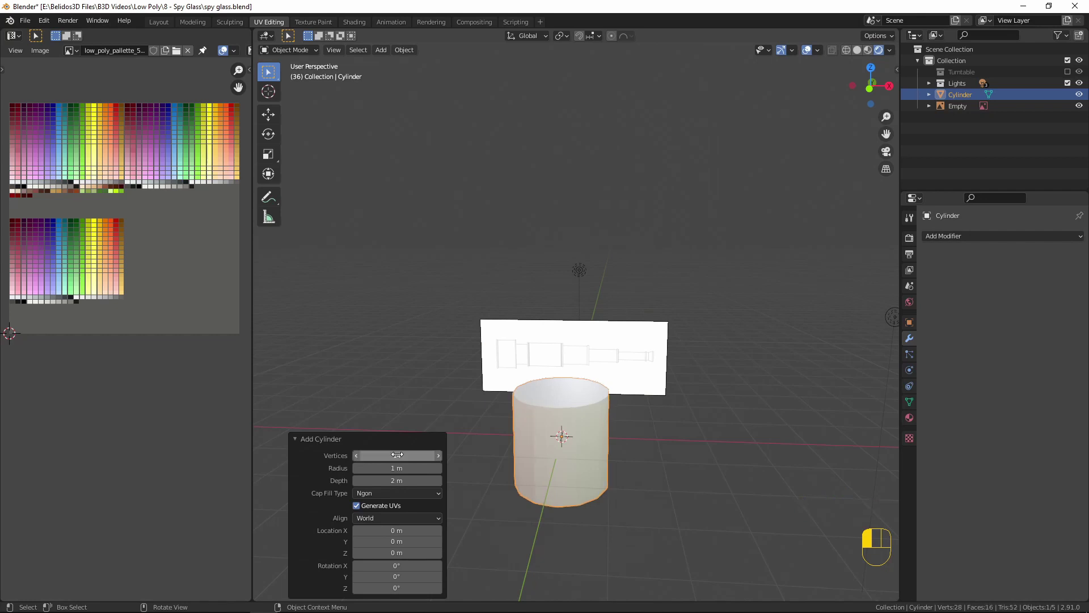
left_click(365, 492)
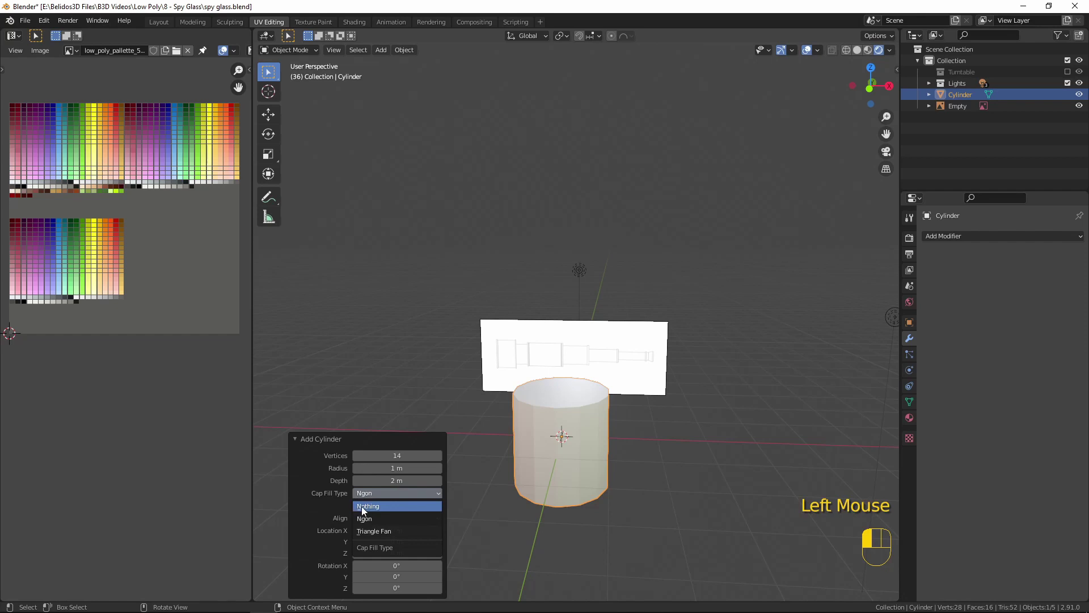
left_click(362, 506)
Apply smooth shading to the cylinder.
mouse_move(617, 428)
middle_mouse_down()
mouse_move(573, 493)
mouse_move(558, 458)
mouse_move(443, 384)
mouse_move(493, 483)
mouse_move(609, 471)
mouse_move(621, 414)
mouse_move(614, 424)
middle_mouse_up()
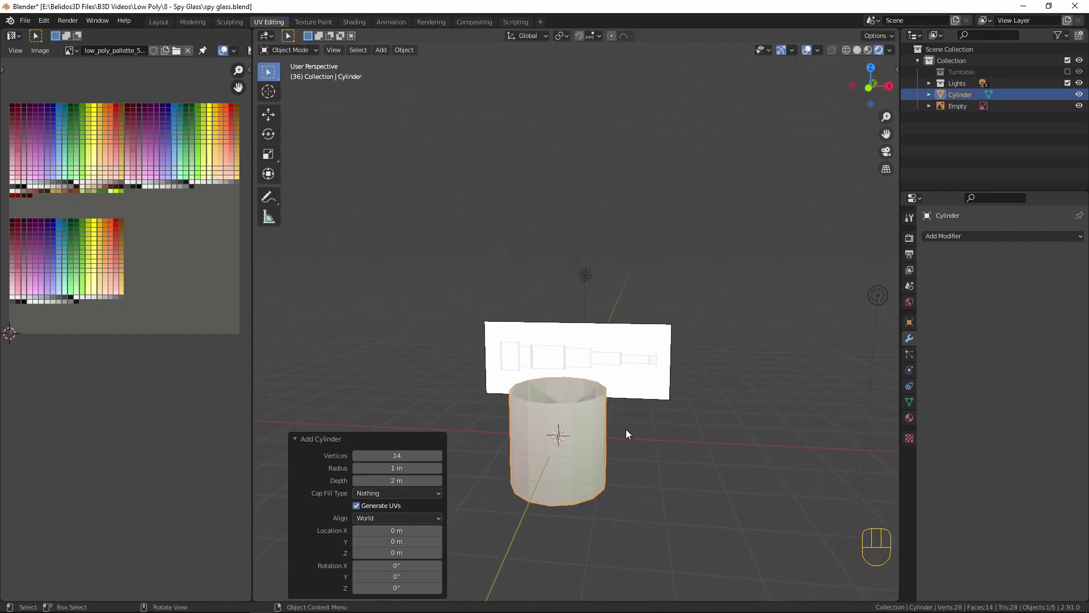
right_click(591, 420)
right_click(527, 419)
left_click(520, 418)
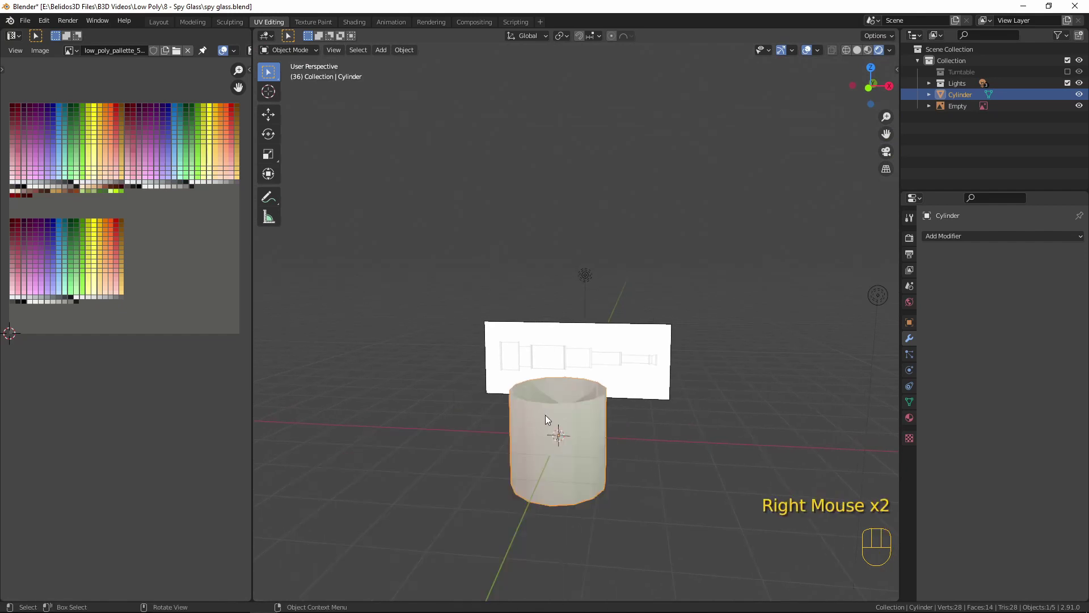
Enable Auto Smooth in the cylinder's normals settings with a 60° angle.
middle_click_drag(546, 414, 540, 437)
middle_click(585, 427)
scroll(585, 427, "up", 3)
left_click(910, 402)
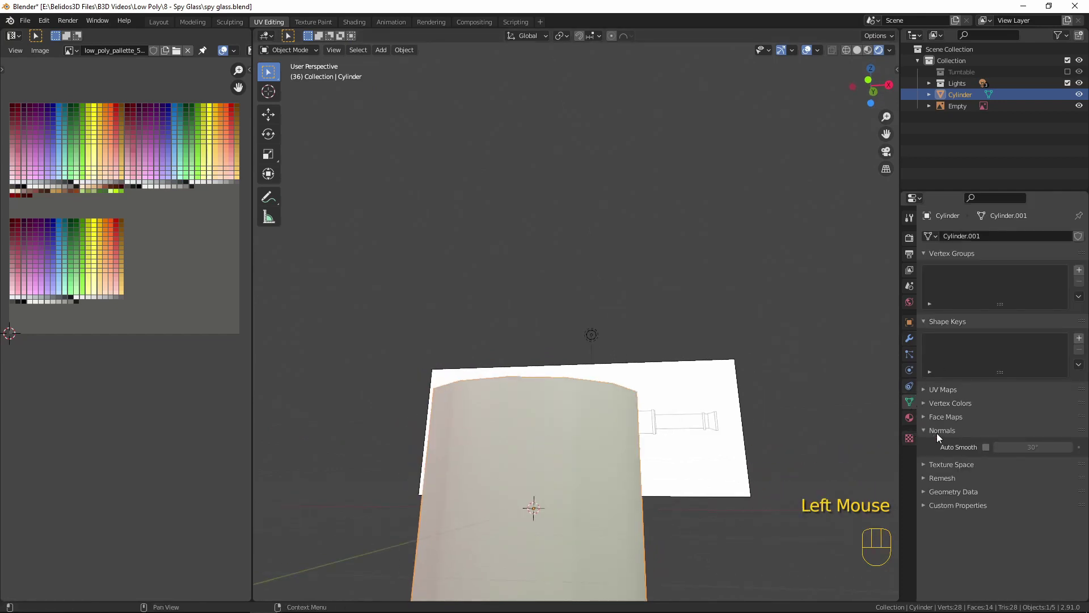
left_click(985, 448)
left_click(1034, 447)
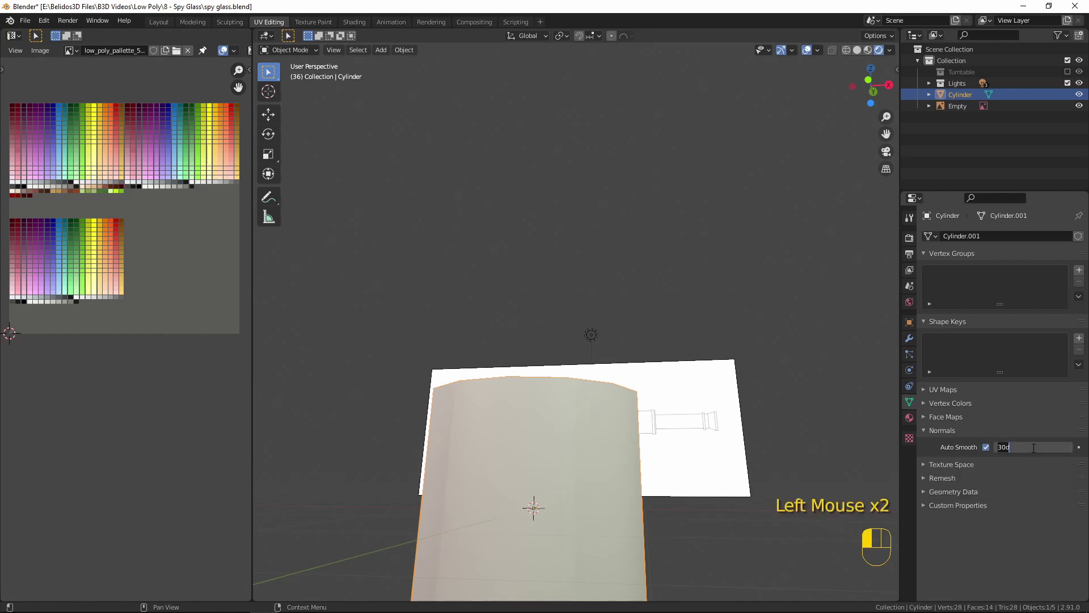
type("60")
key("Return")
Enter Edit Mode on the cylinder and view it from the front.
middle_click_drag(794, 425, 580, 454)
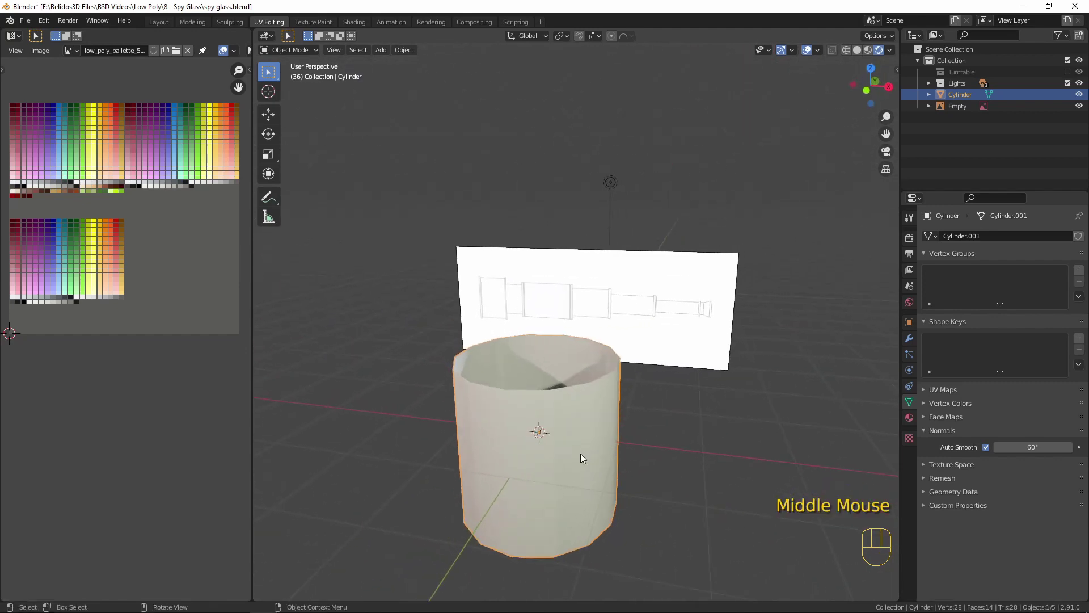
scroll(584, 456, "up", 2)
scroll(586, 460, "up", 1)
key("Tab")
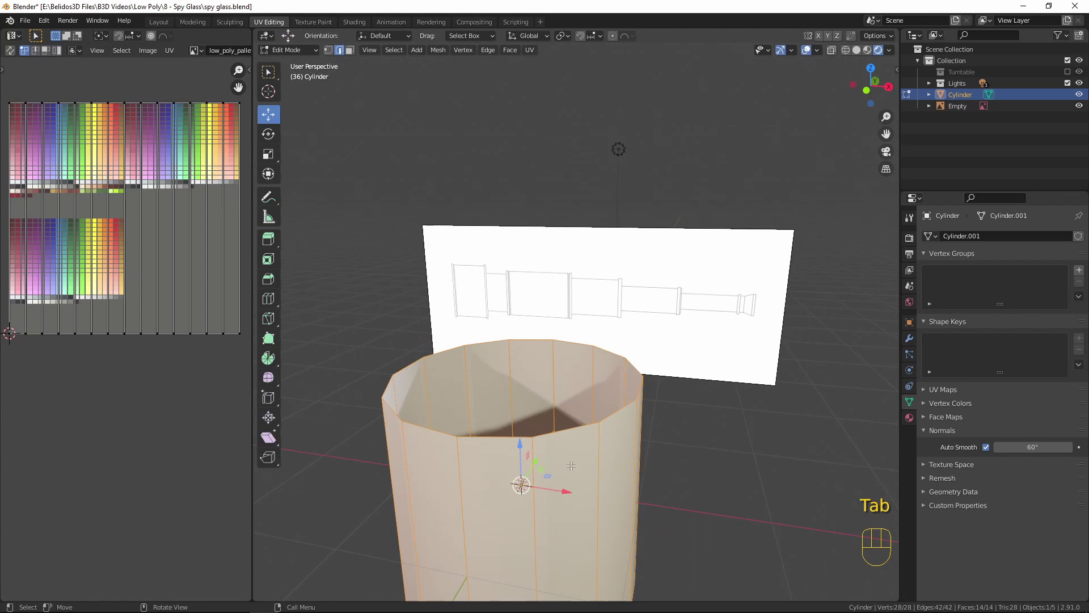
key("KP_1")
scroll(531, 410, "down", 1)
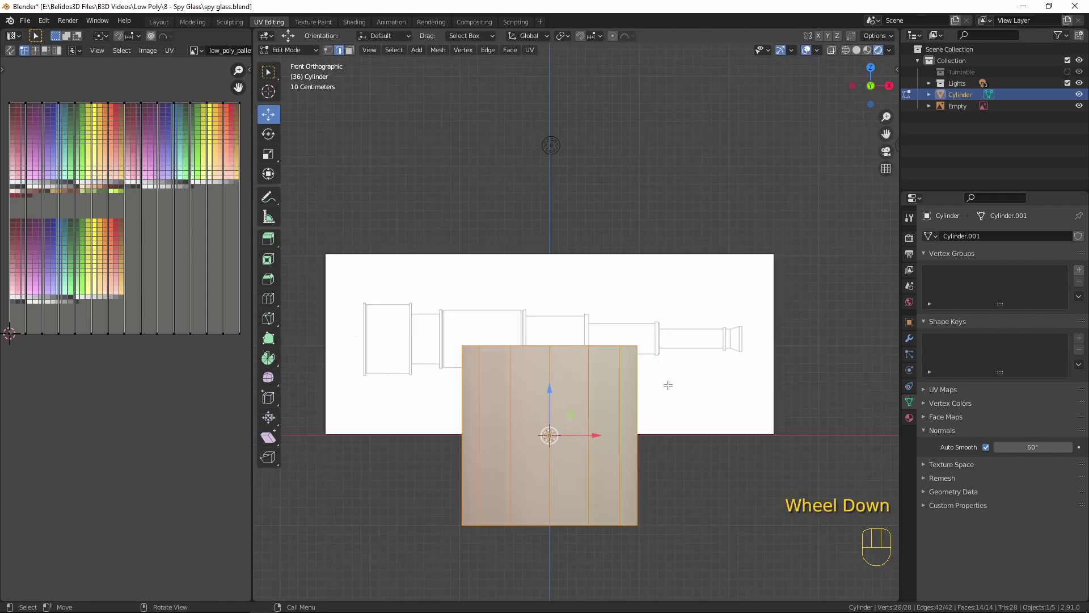
Display the cylinder as see-through wireframe in front view, over the spyglass reference.
key("alt+z")
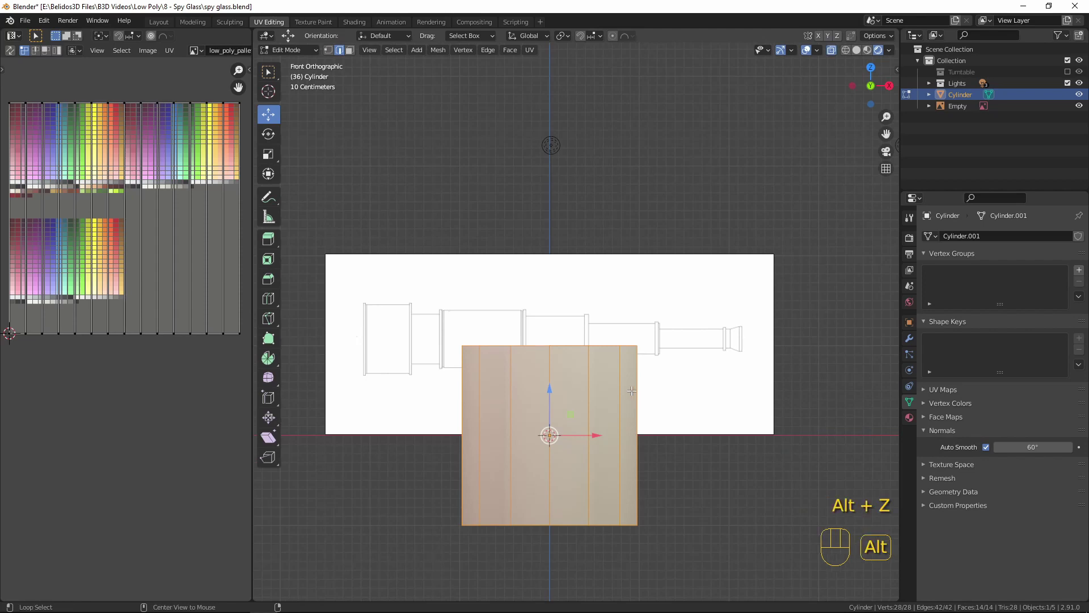
middle_click_drag(629, 391, 652, 418)
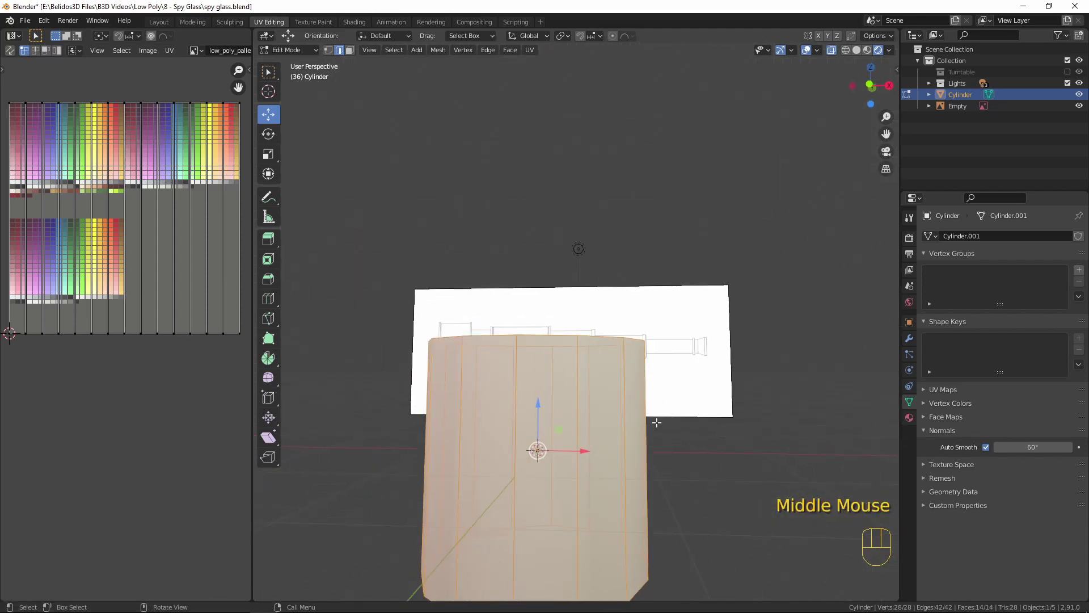
key("KP_1")
scroll(655, 425, "up", 3)
scroll(636, 449, "down", 1)
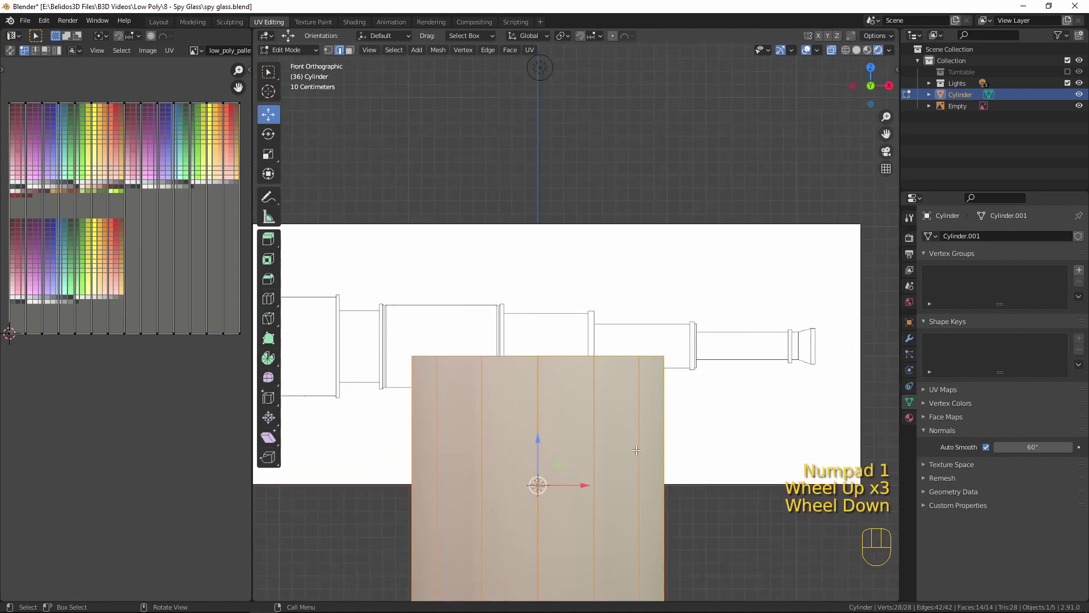
middle_click_drag(625, 441, 646, 313, "shift")
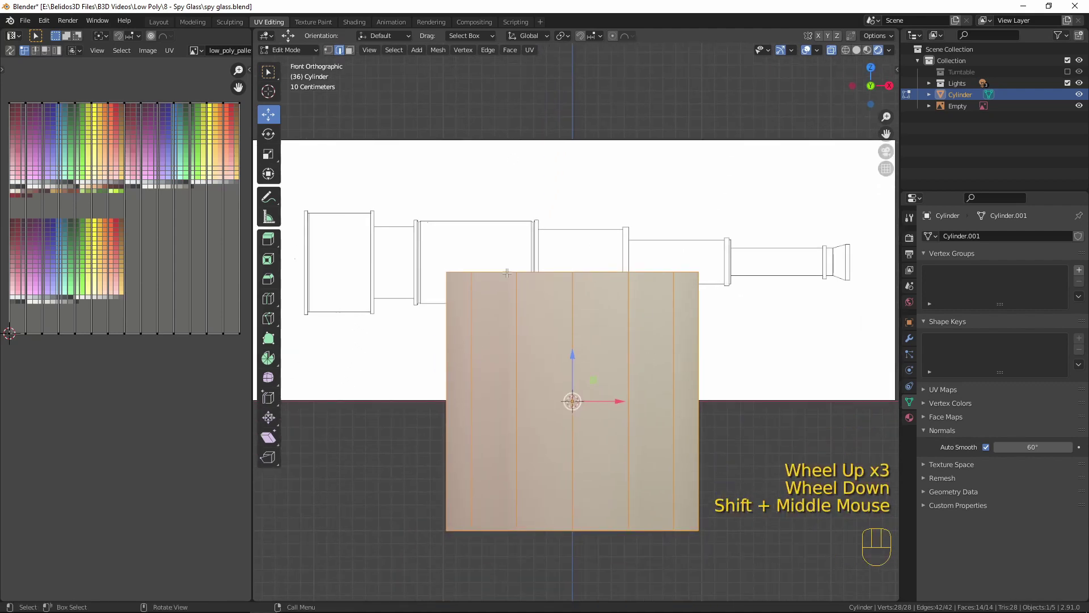
key("alt+z")
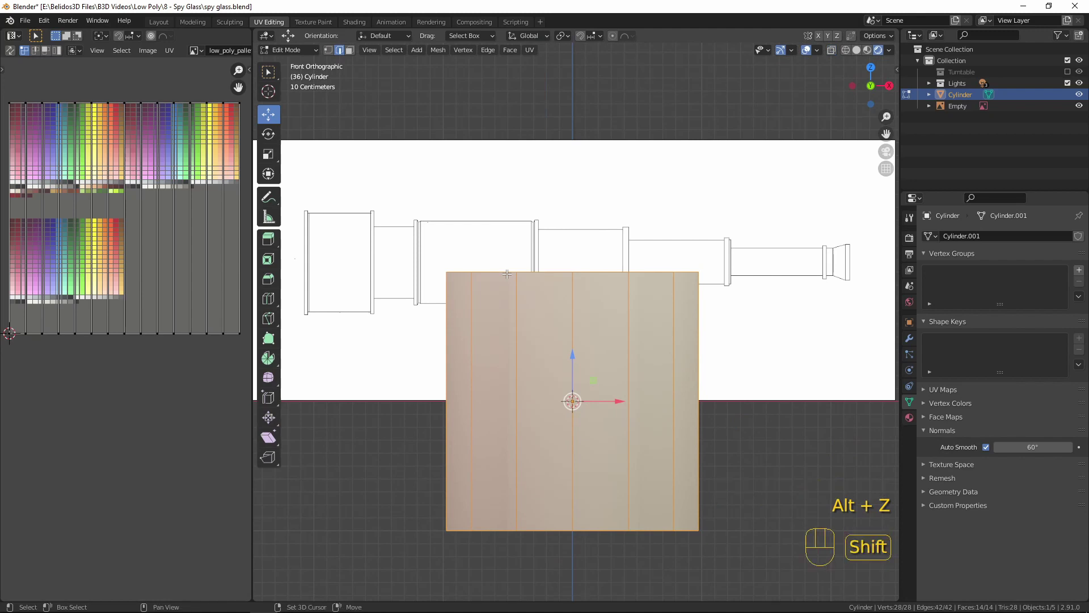
key("shift+z")
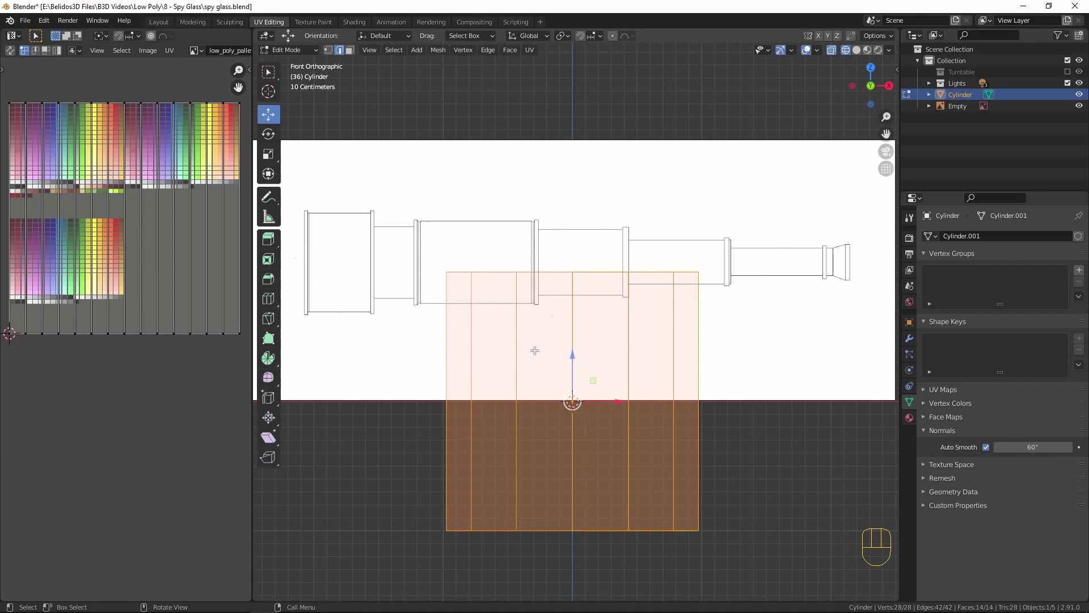
Rotate the cylinder mesh 90° about Y and move it about -1.74 m in X and 1.11 m in Z onto the spyglass's wide end.
type("ry90")
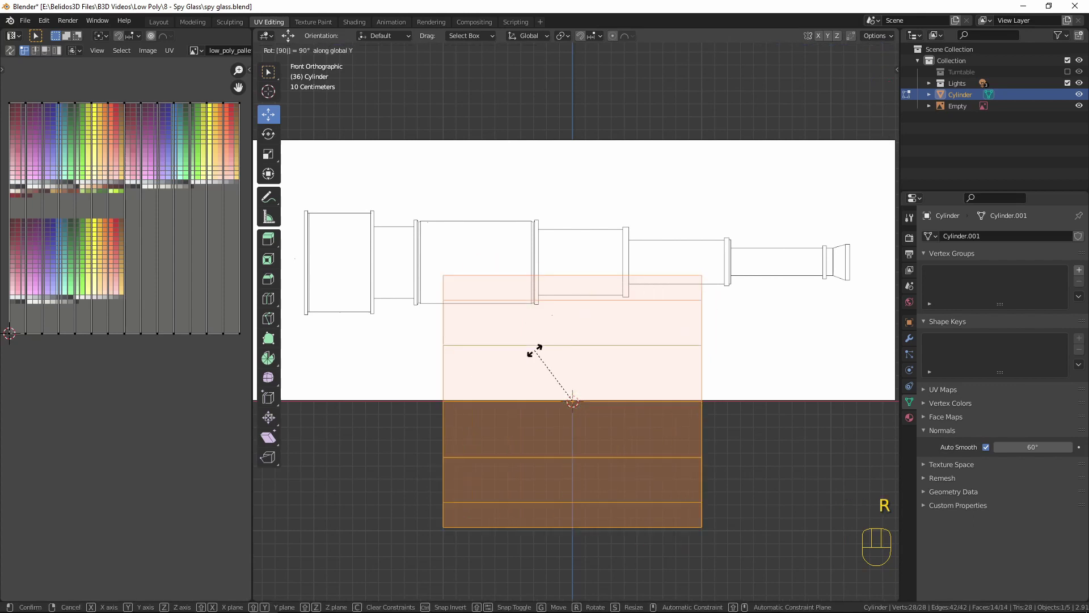
key("Return")
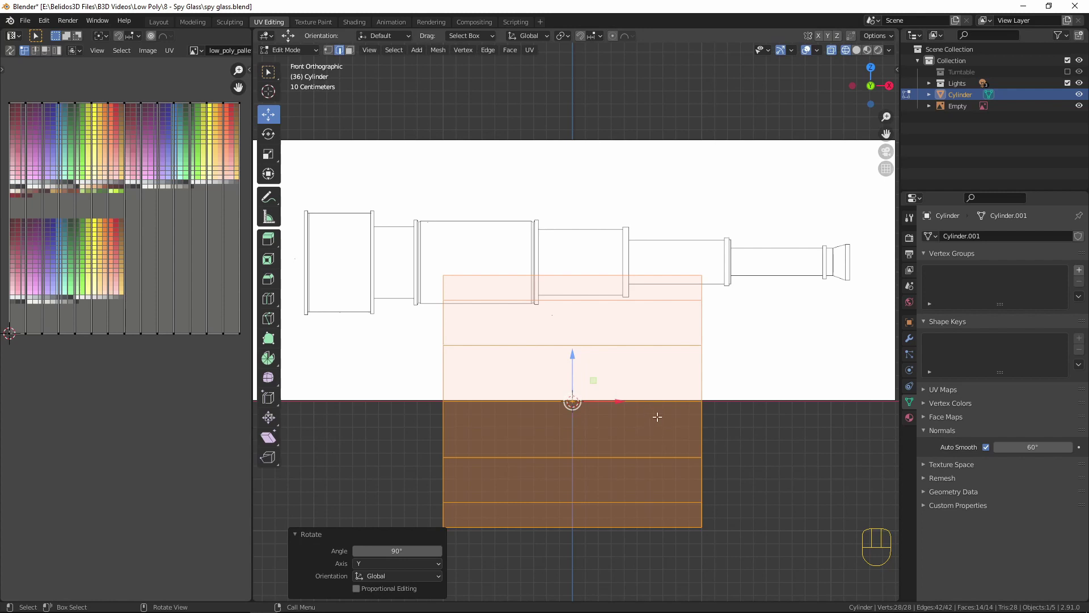
middle_click_drag(657, 417, 705, 441, "shift")
key("g")
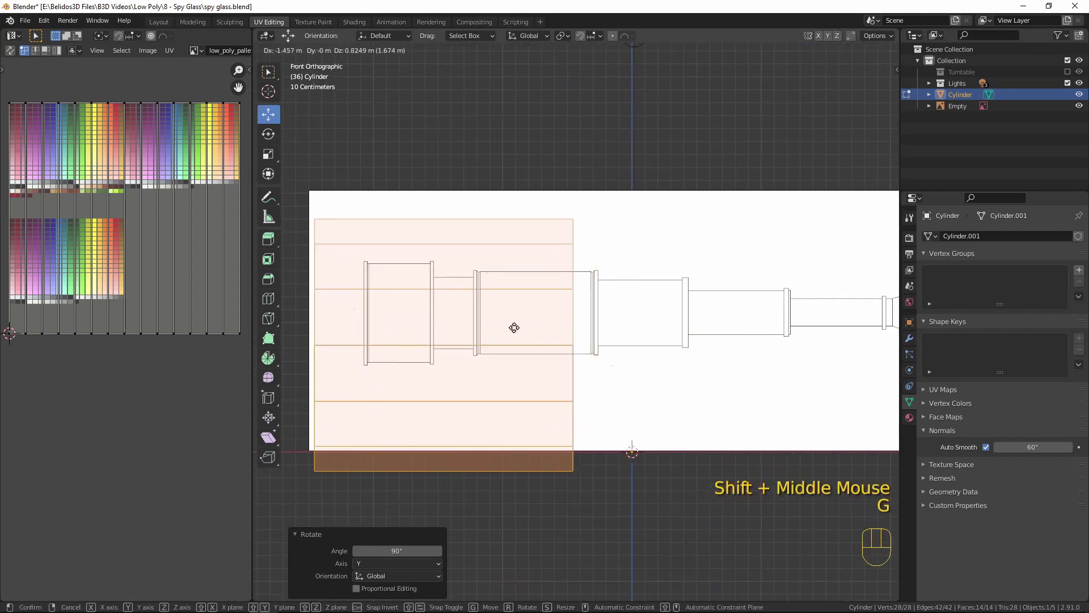
left_click(483, 295)
Scale the cylinder mesh by 0.425, shift it -0.071 m in X and -0.042 m in Z, and rescale it by 0.929 to match the wide section's height.
middle_click_drag(560, 317, 595, 330, "shift")
key("s")
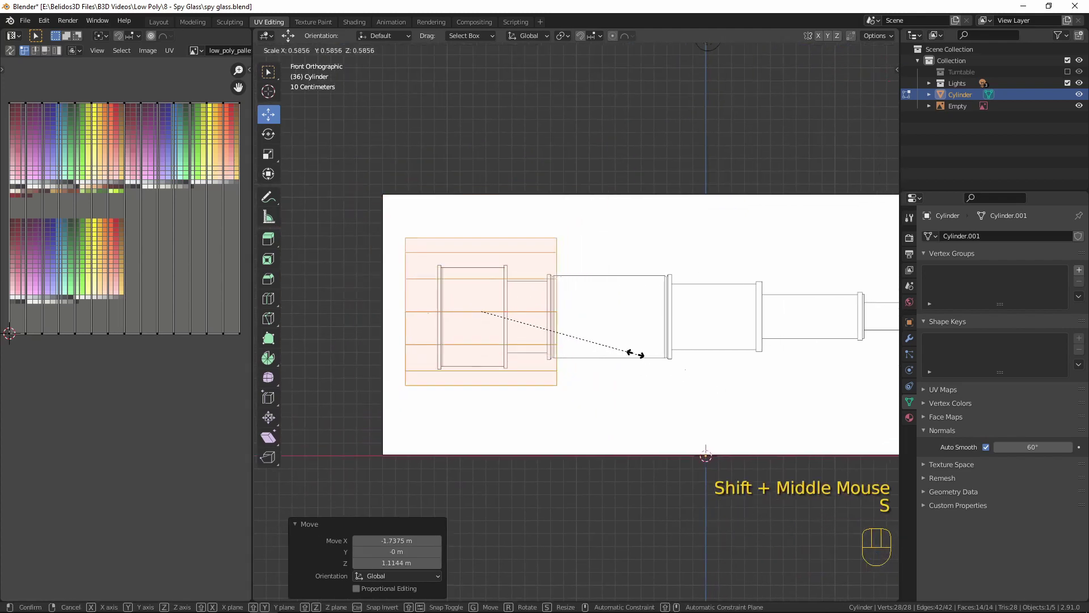
left_click(590, 340)
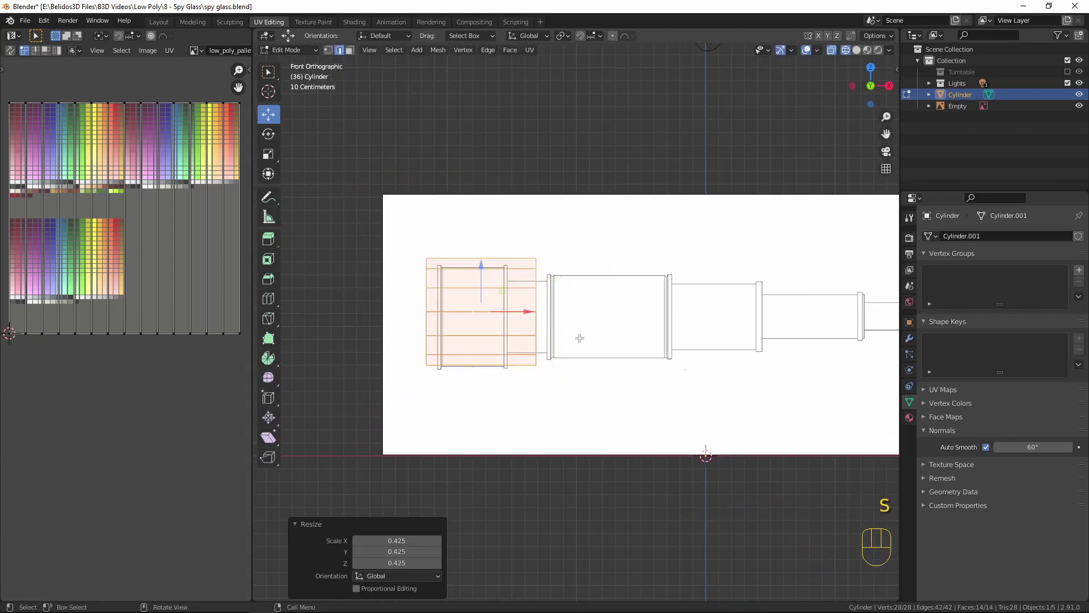
key("g")
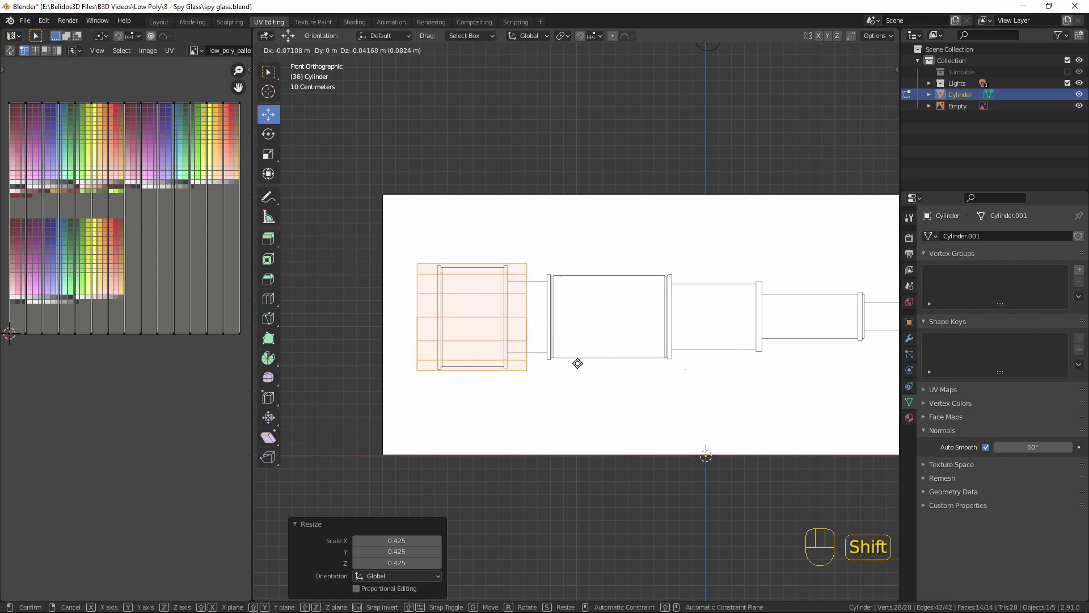
left_click(577, 363)
key("s")
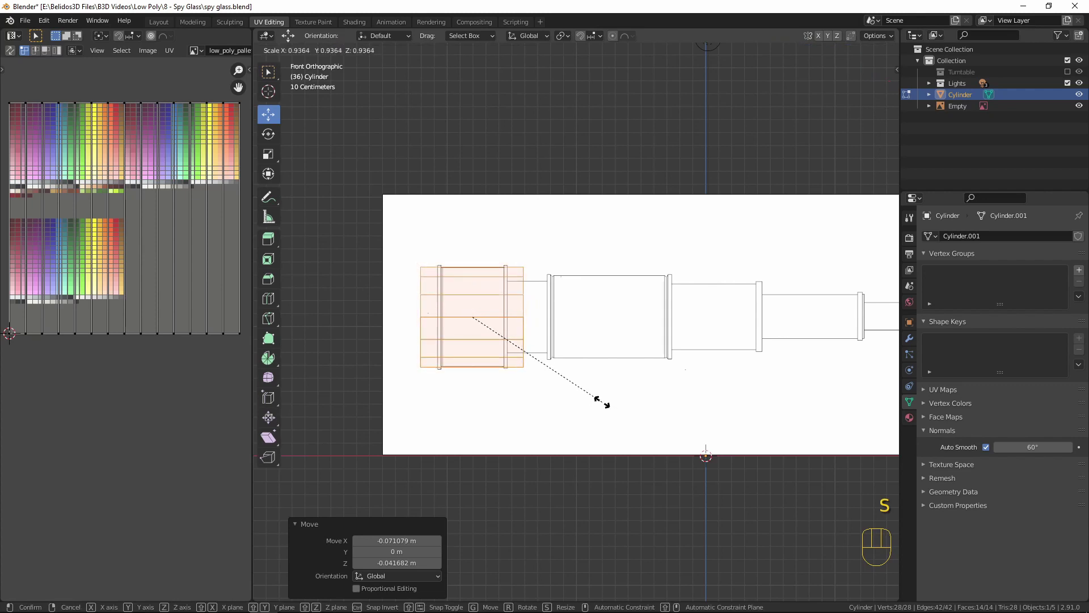
left_click(602, 401)
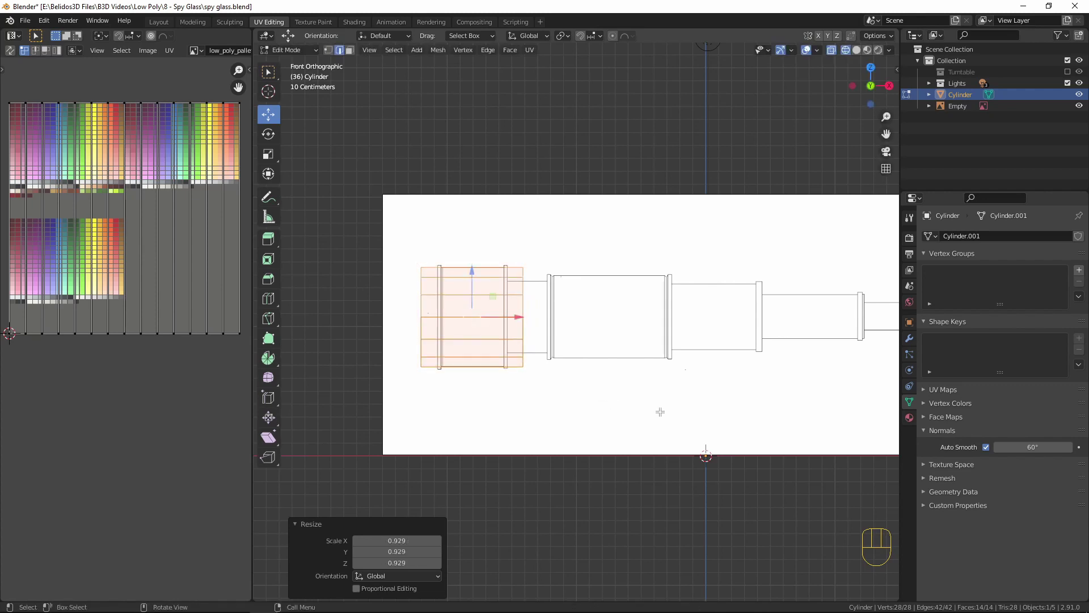
Scale the cylinder mesh along X by about 0.605 to match the length of the wide section between its rims.
key("s")
key("x")
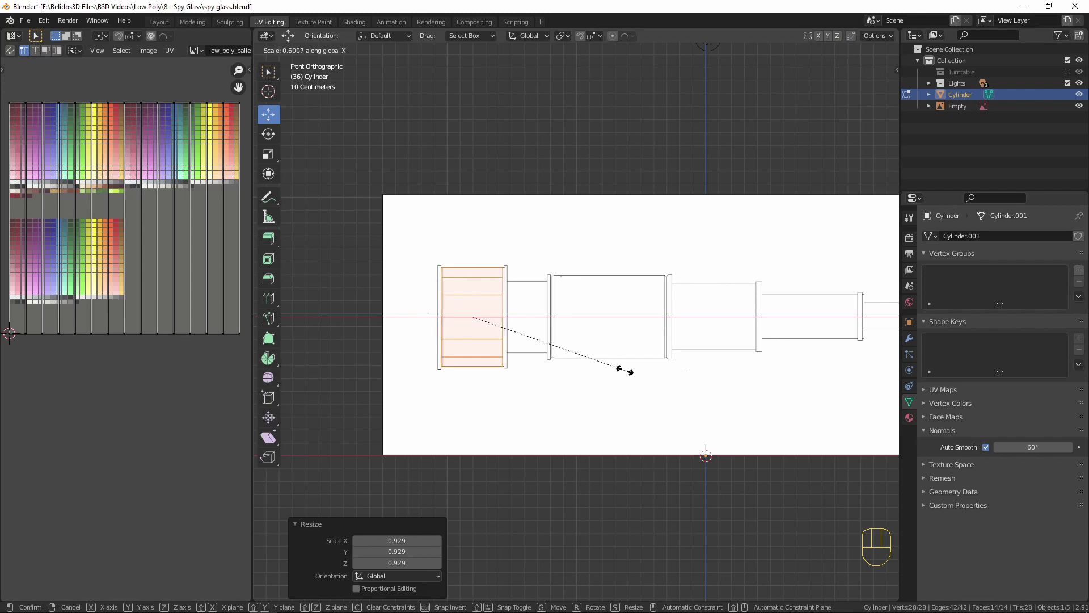
left_click(625, 369)
Move the mesh about 0.004 m along X and stretch it along X by 1.015 so both ends meet the reference rims.
scroll(600, 319, "up", 5)
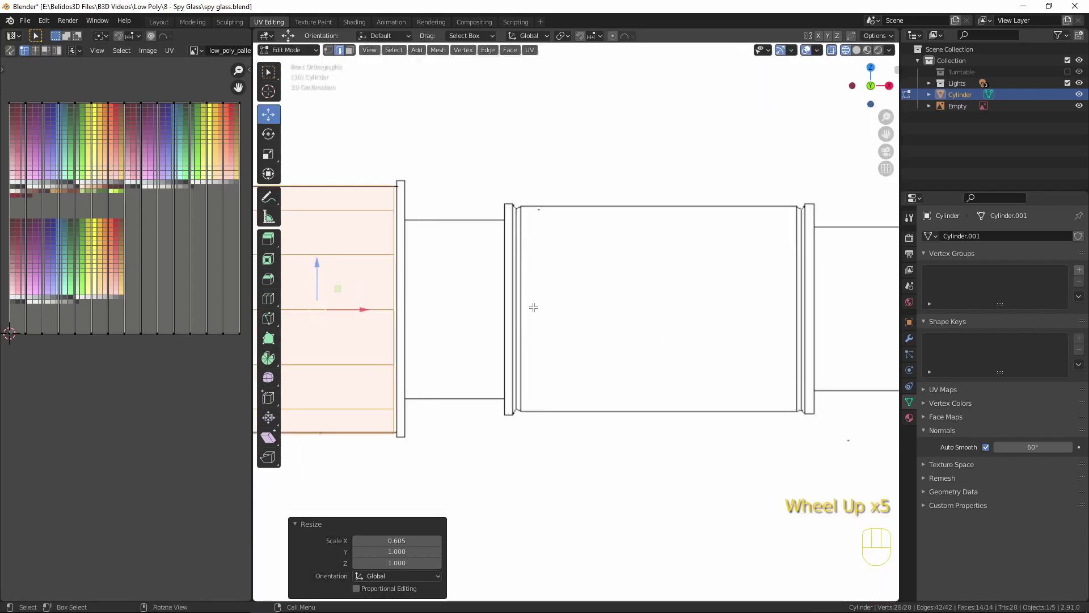
middle_click_drag(513, 313, 704, 332, "shift")
scroll(703, 332, "up", 2)
key("g")
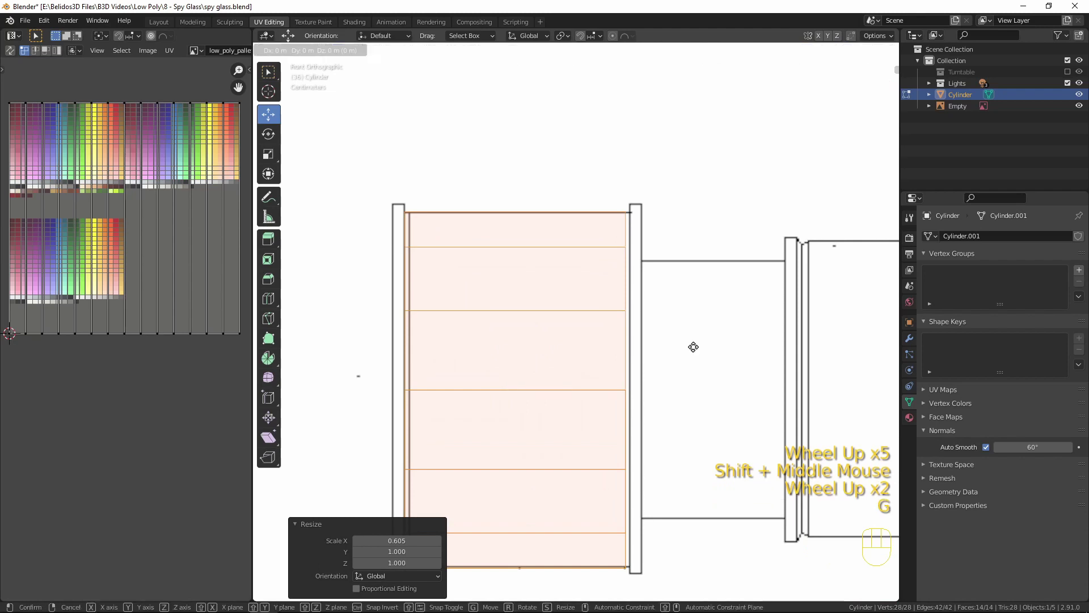
key("x")
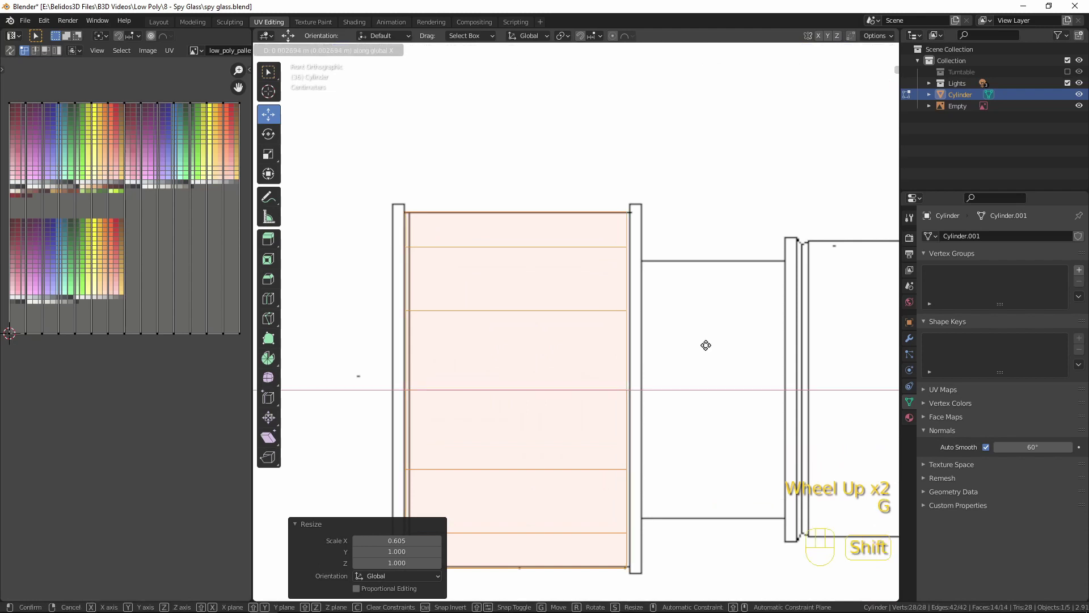
left_click(713, 345)
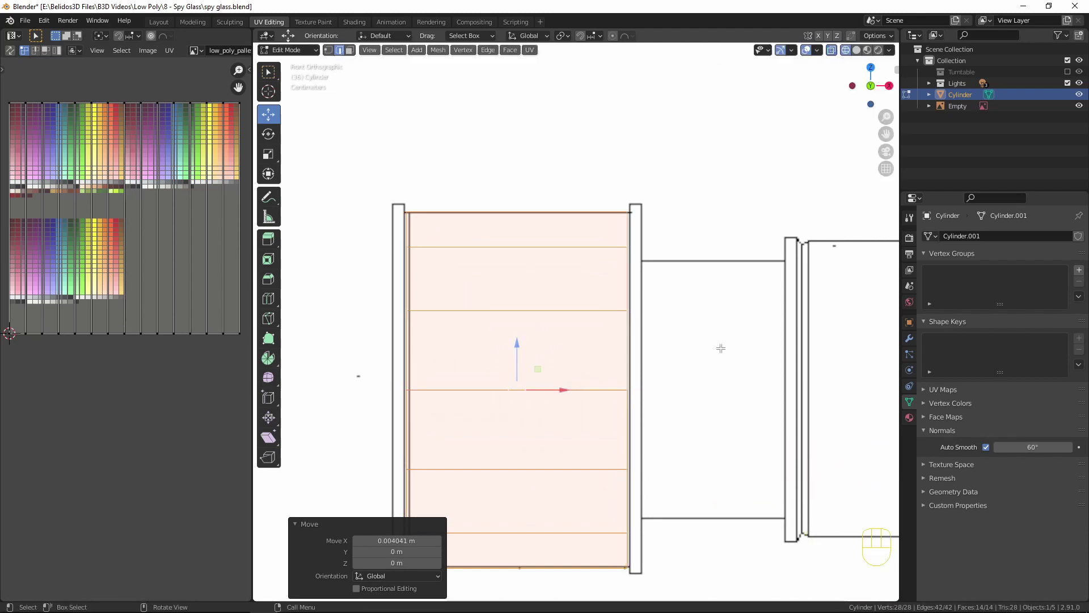
key("s")
key("x")
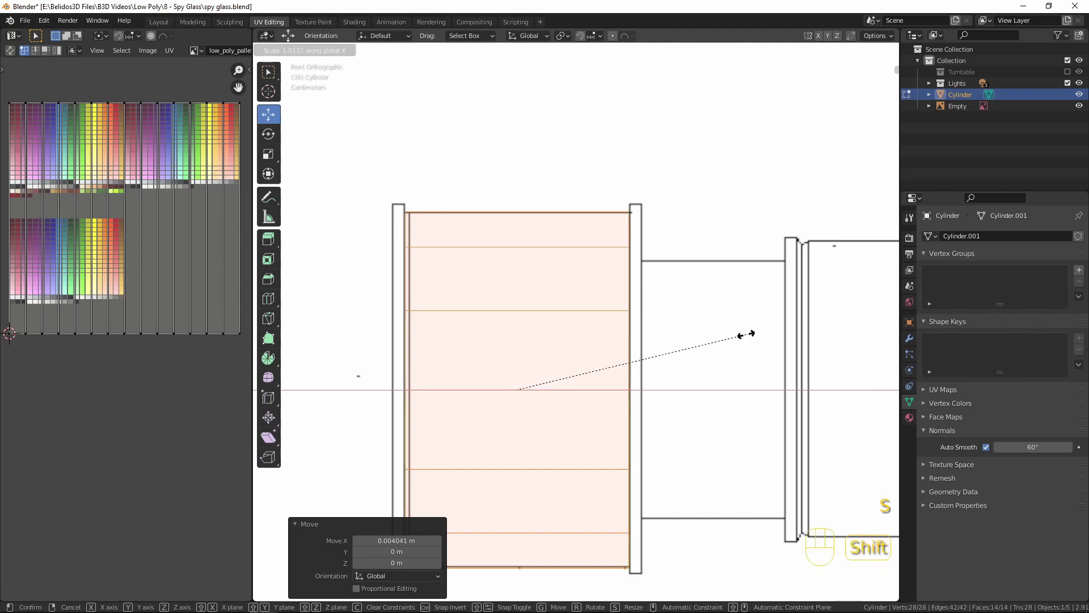
left_click(749, 333)
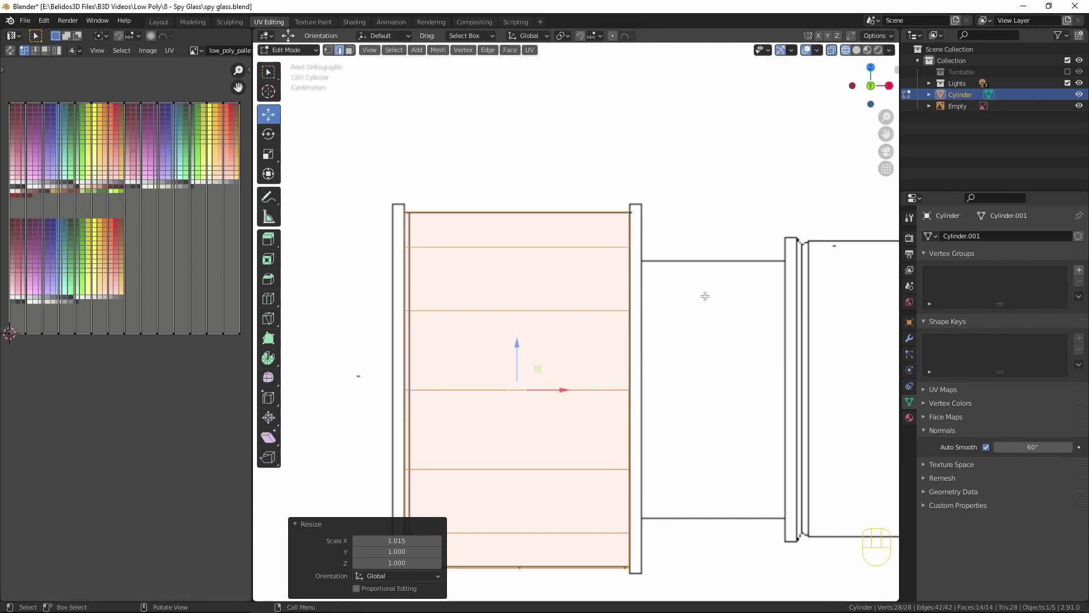
Extrude the edge loop at the cylinder's outer end in place and scale it by 1.041 to the outer rim's height.
scroll(705, 297, "down", 2)
middle_click_drag(676, 357, 678, 331, "shift")
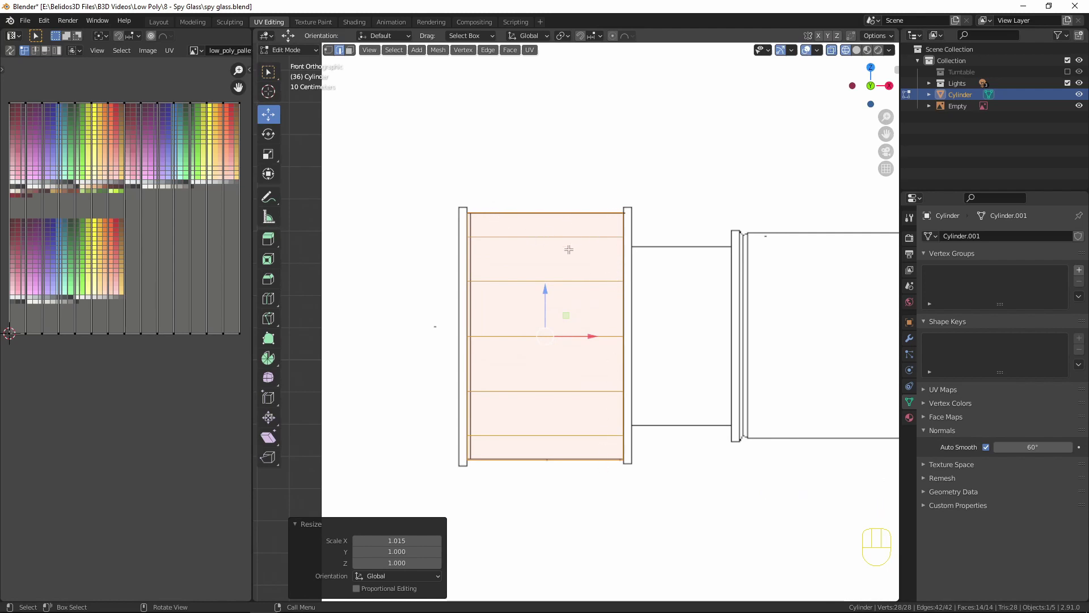
middle_click_drag(539, 273, 564, 259, "shift")
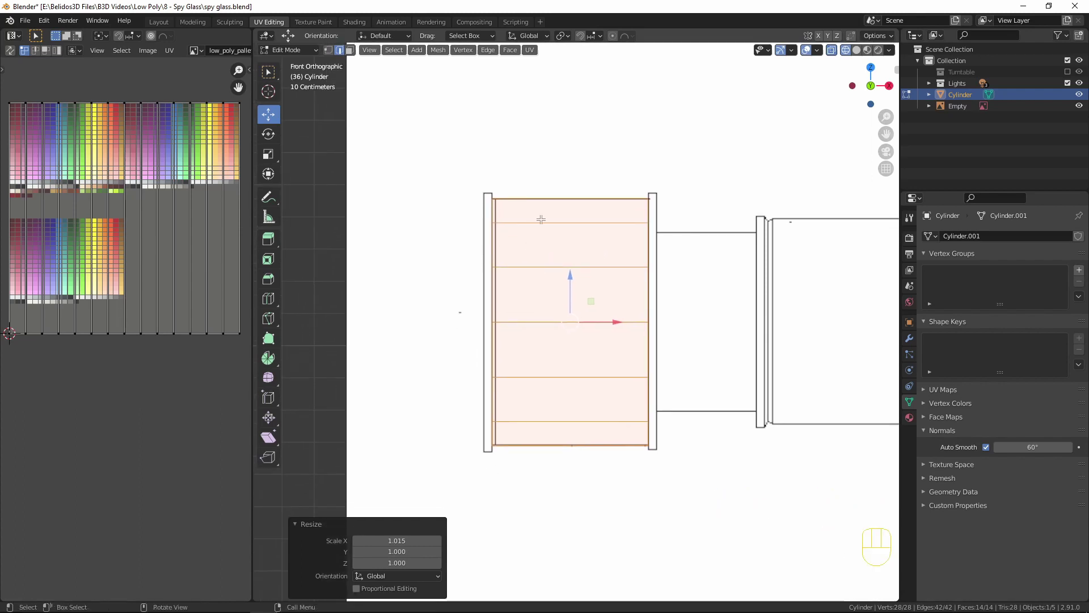
key("2")
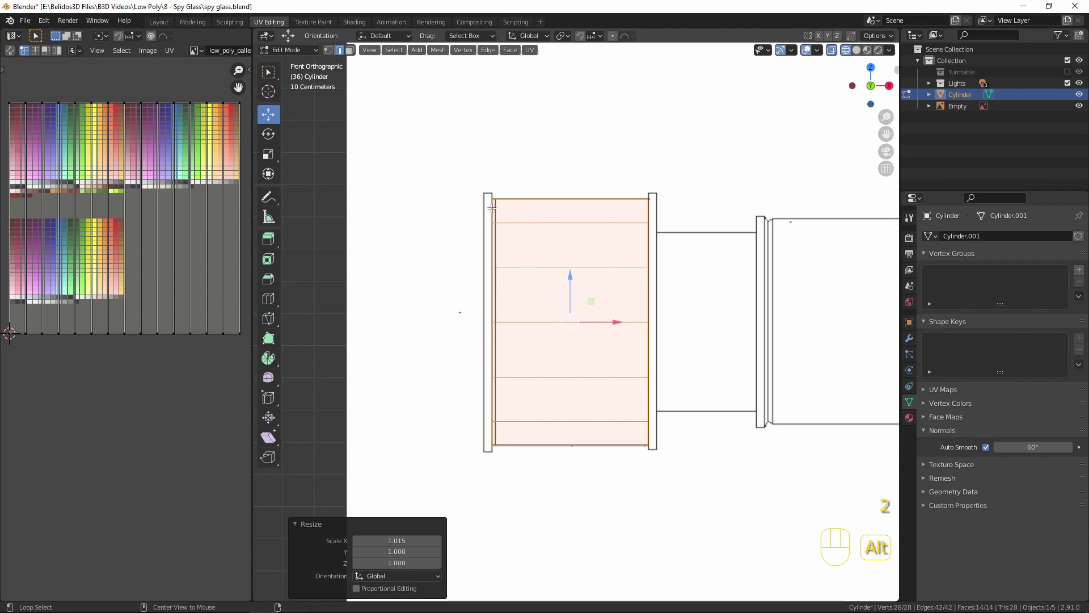
left_click(492, 210, "alt")
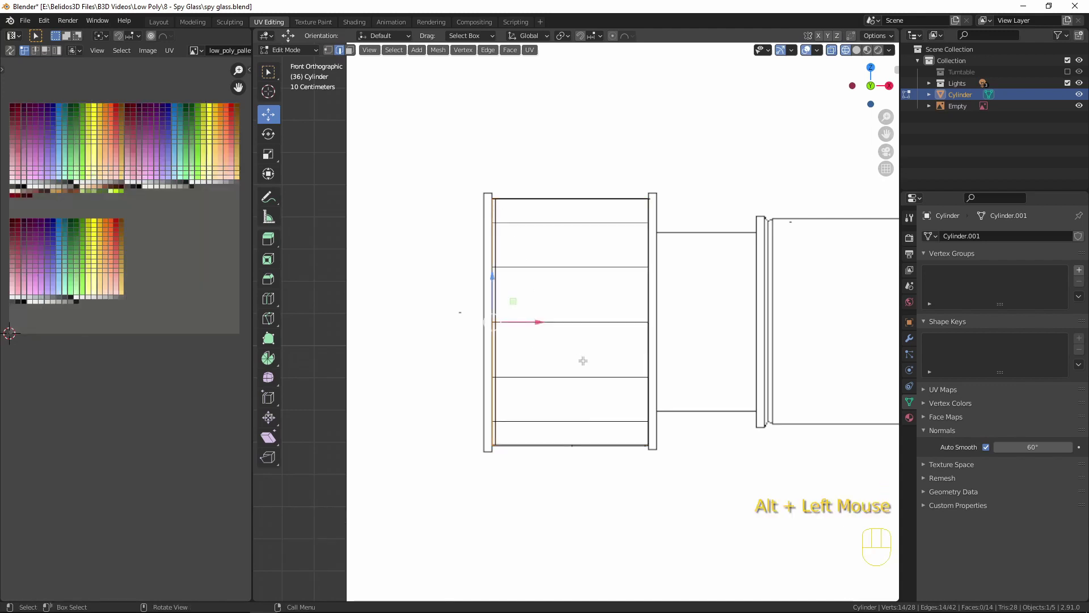
key("e")
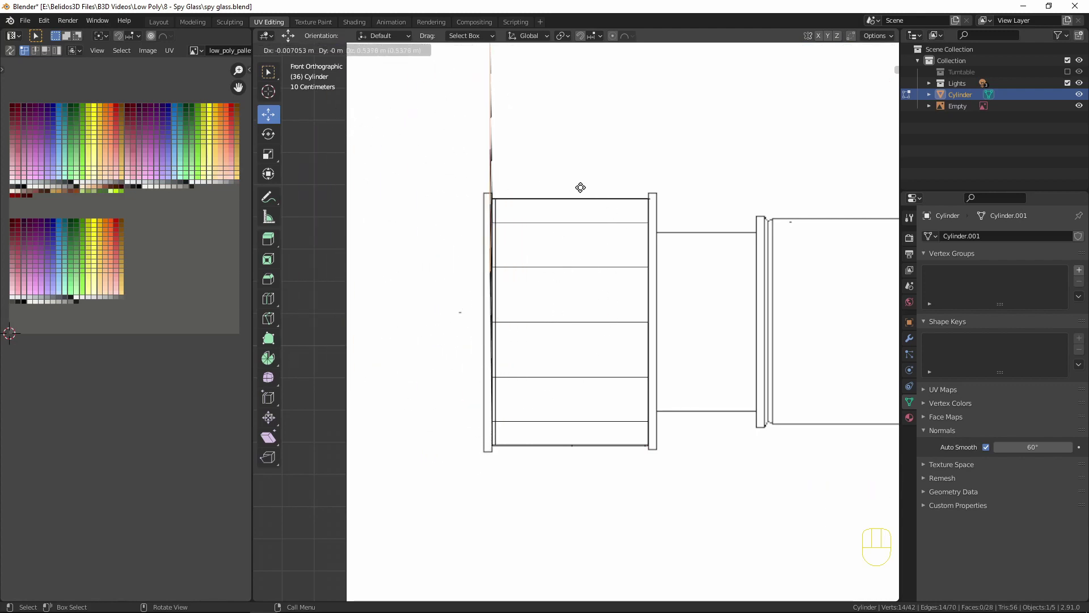
right_click(593, 245)
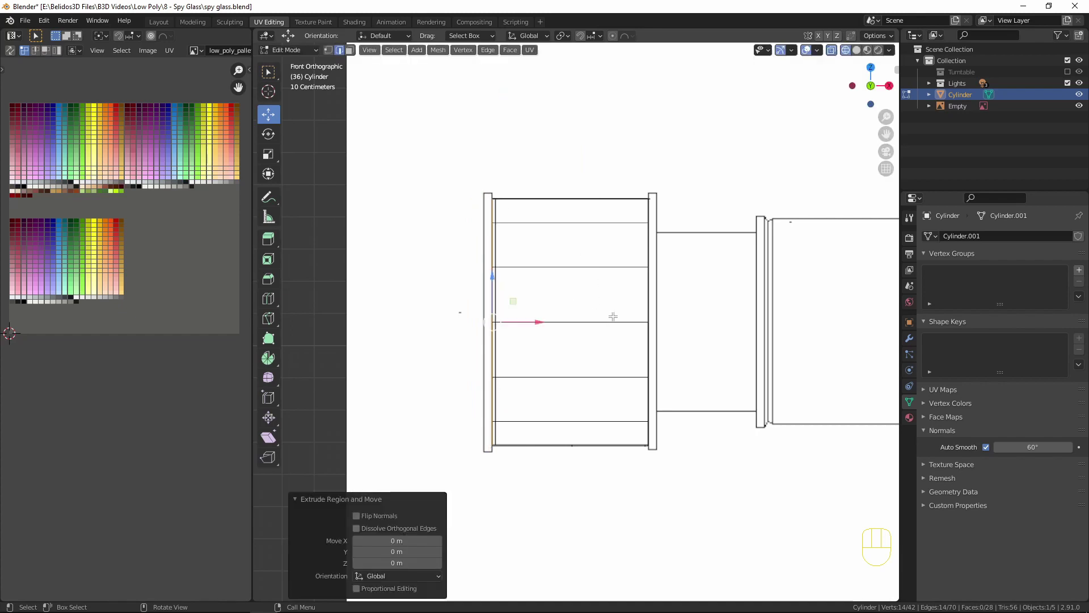
key("s")
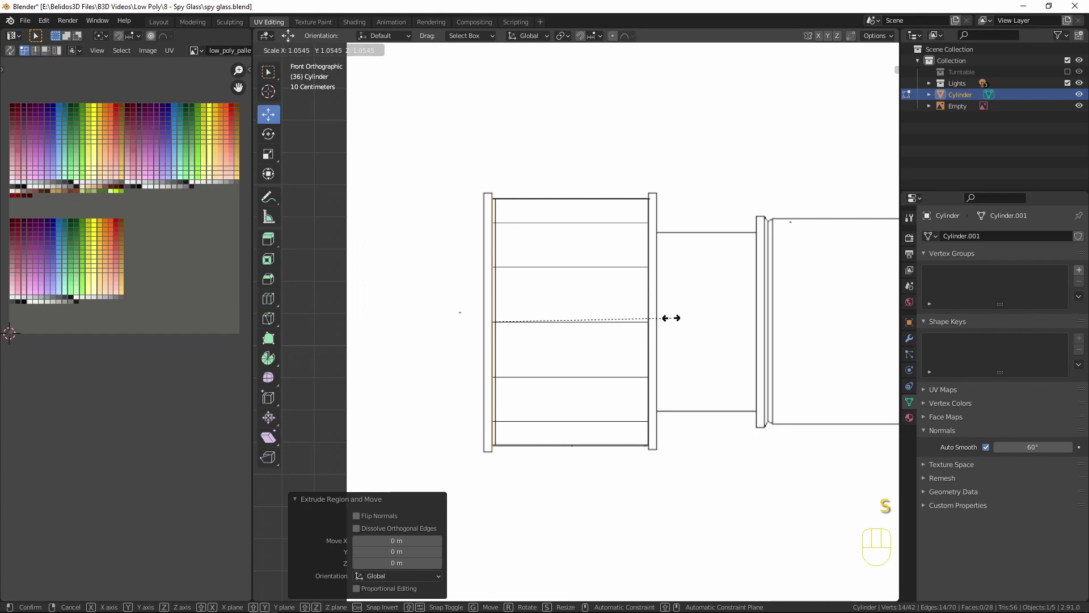
left_click(669, 318)
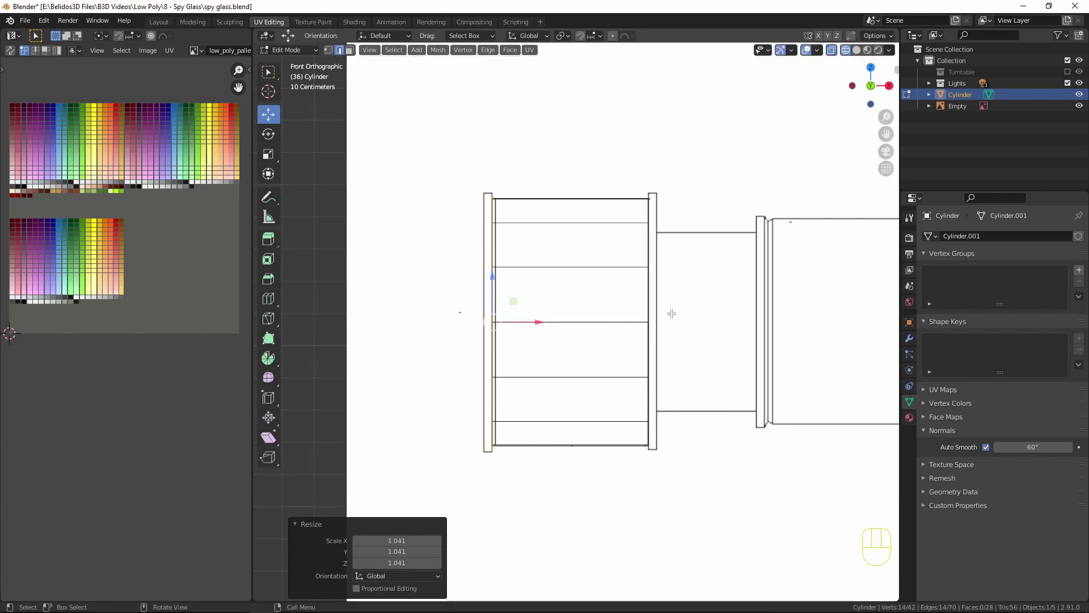
Extrude the enlarged outer edge loop about -0.026 m along X to give the outer rim its width.
key("e")
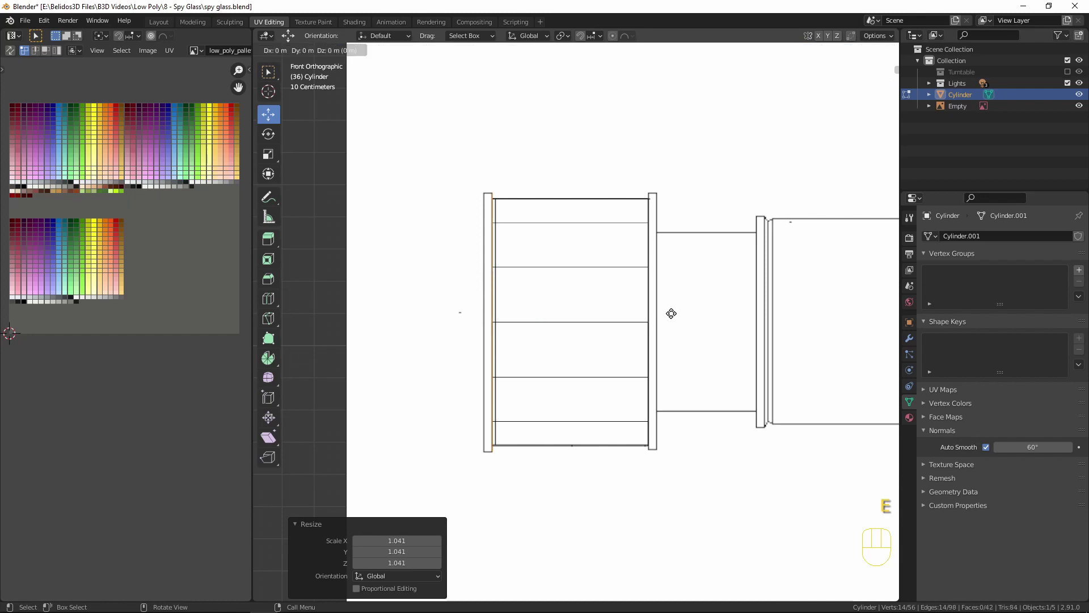
key("x")
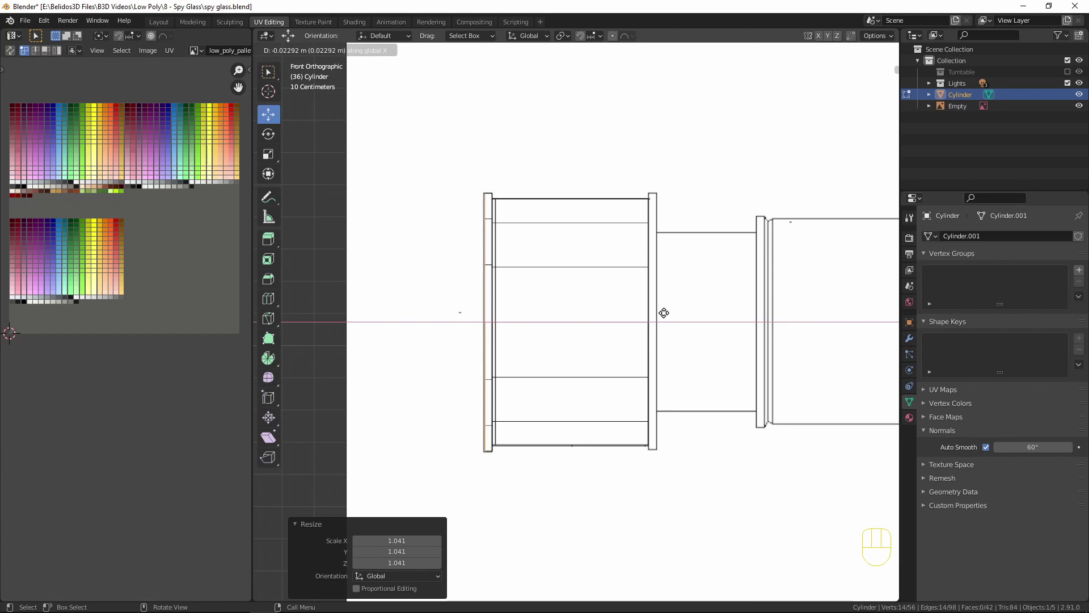
left_click(662, 312)
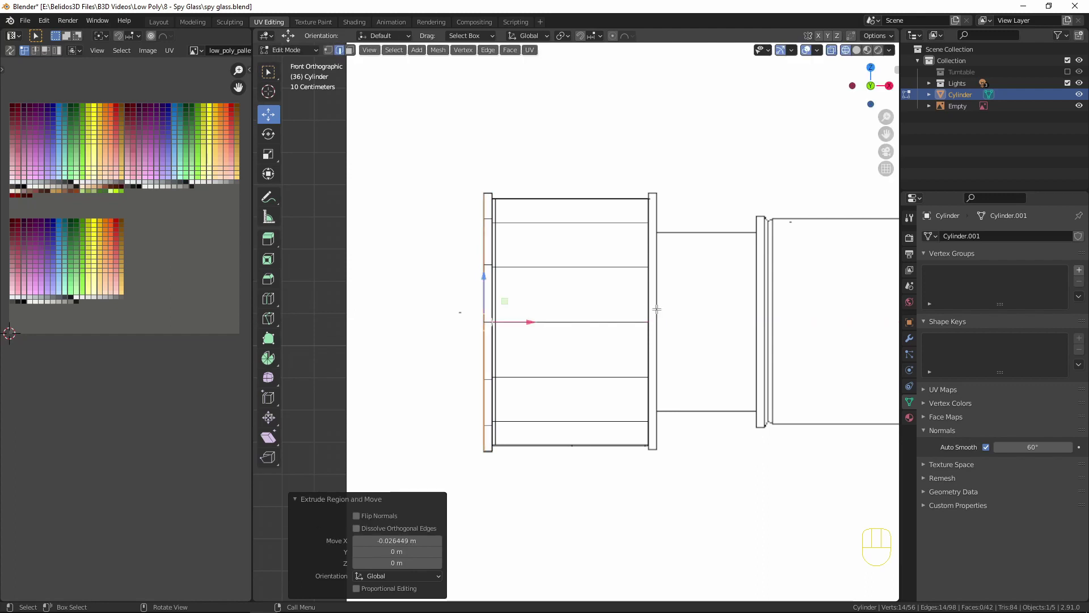
Extrude the edge loop at the cylinder's inner end in place, scale it by 1.309, and extrude it about 0.028 m along X as the inner rim.
key("a")
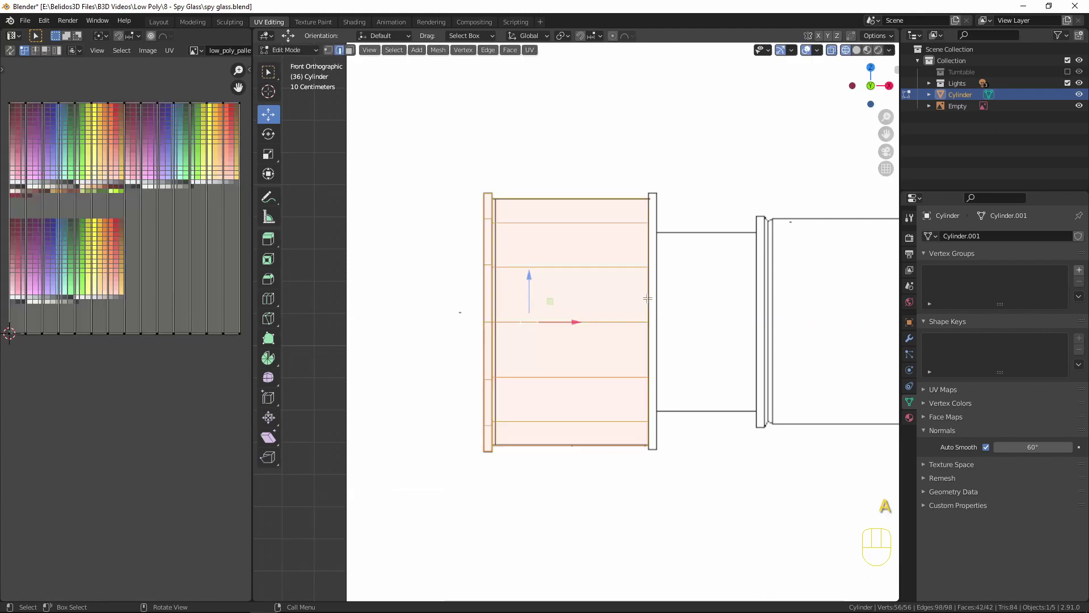
left_click(648, 211, "alt")
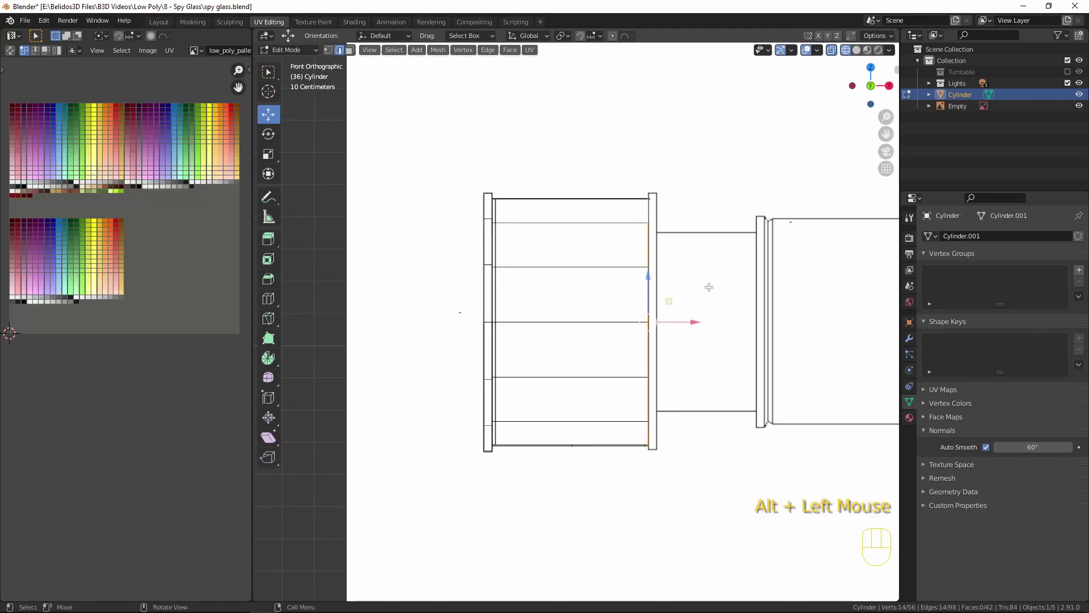
key("e")
right_click(710, 287)
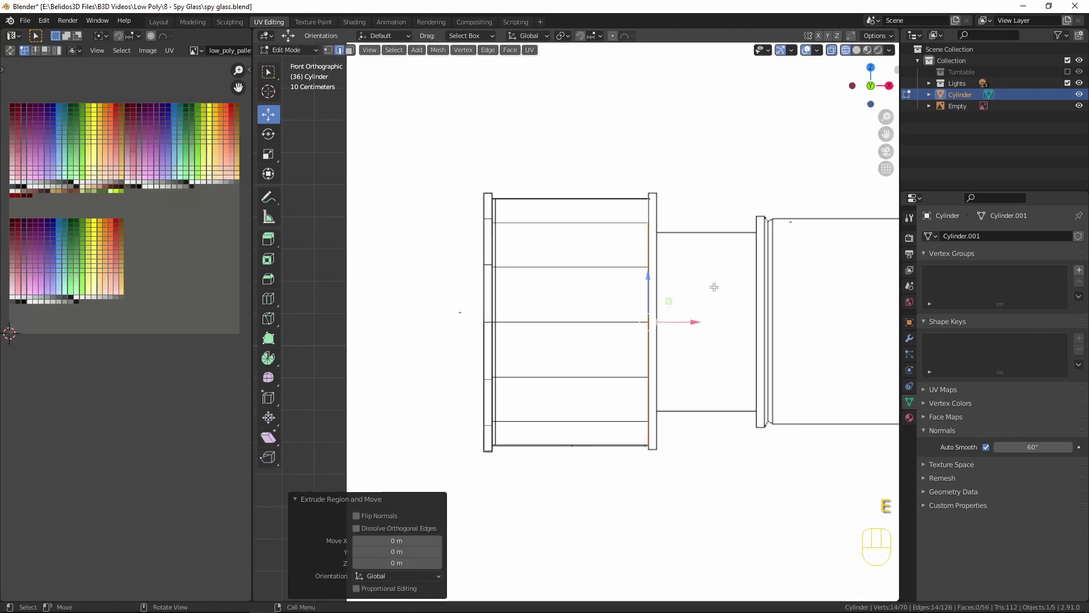
key("s")
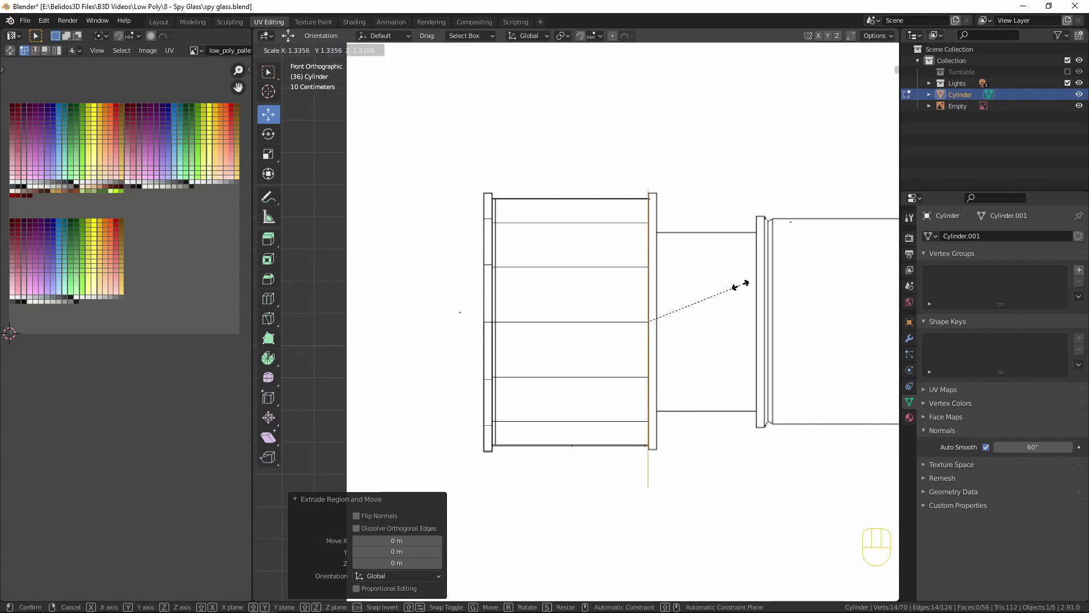
left_click(737, 283)
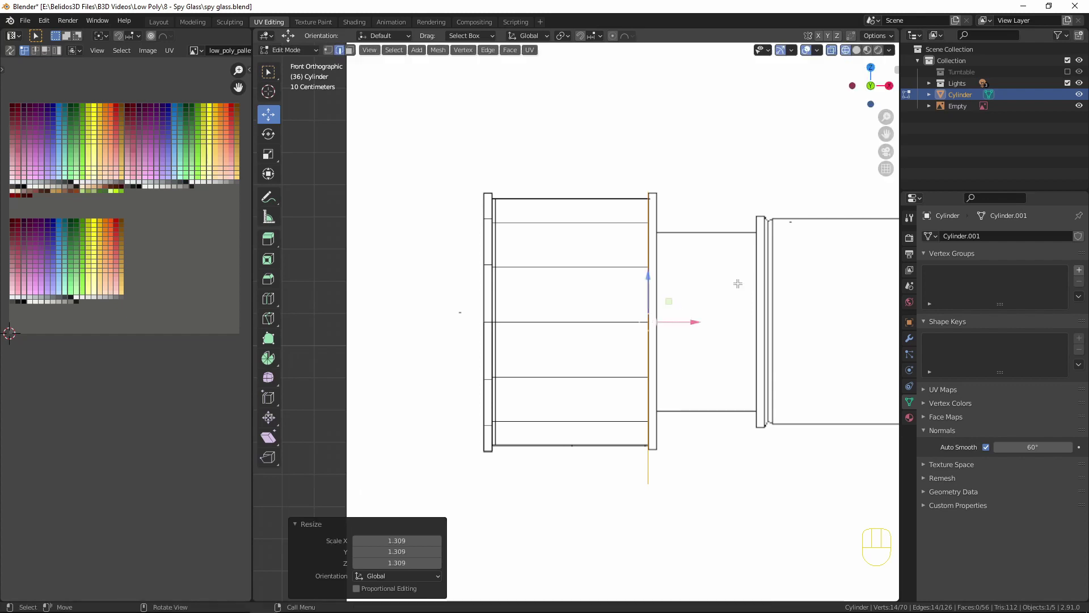
key("e")
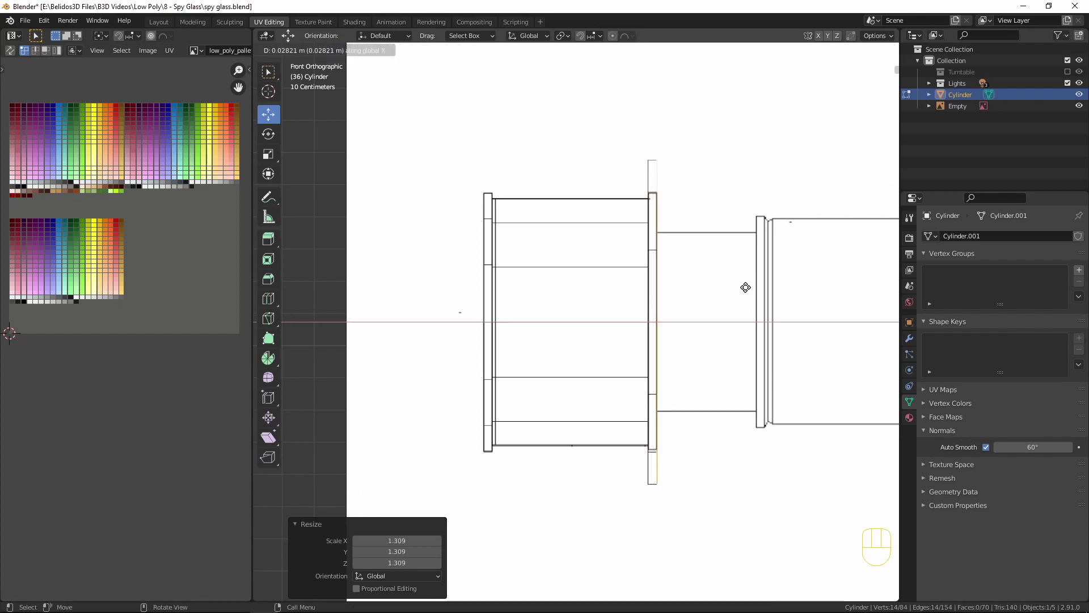
left_click(746, 287)
Scale the inner rim's face loop by 0.794 in Y and Z only to match the reference rim's height.
scroll(737, 239, "up", 3)
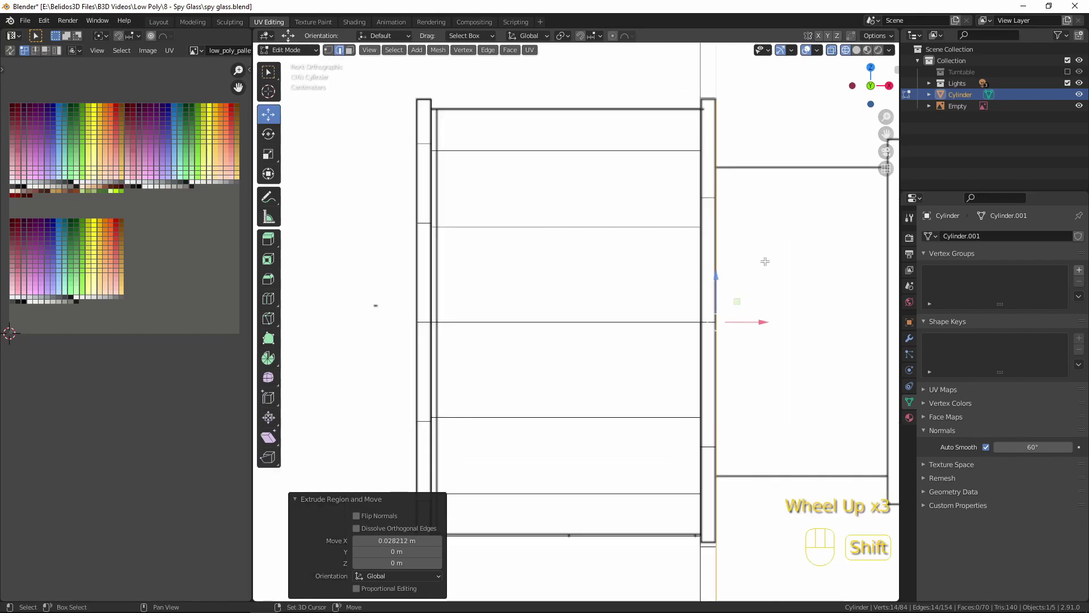
middle_click_drag(764, 261, 700, 207, "shift")
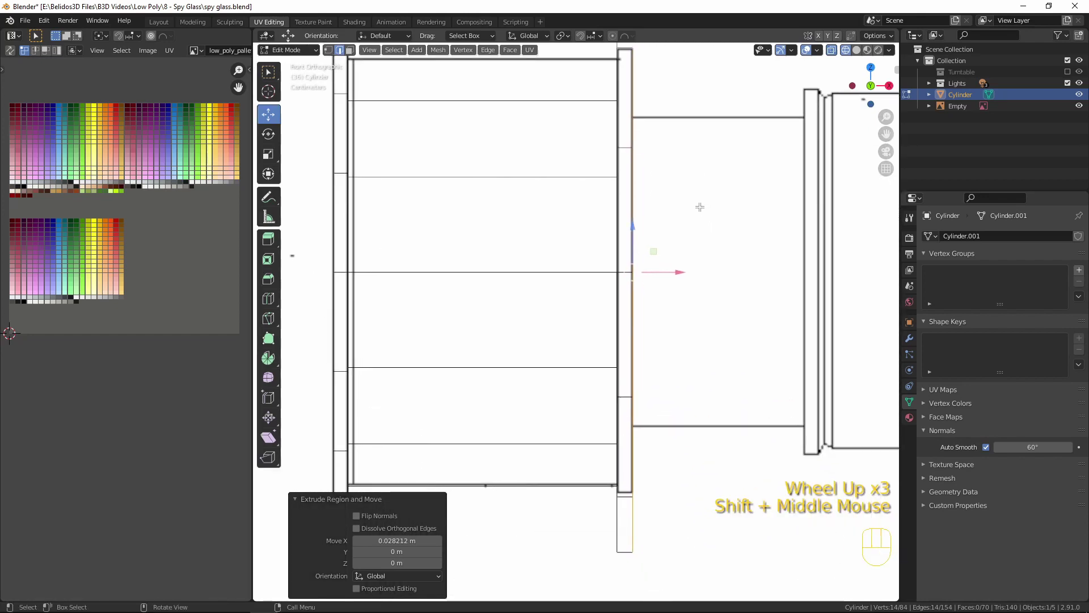
scroll(700, 207, "down", 3)
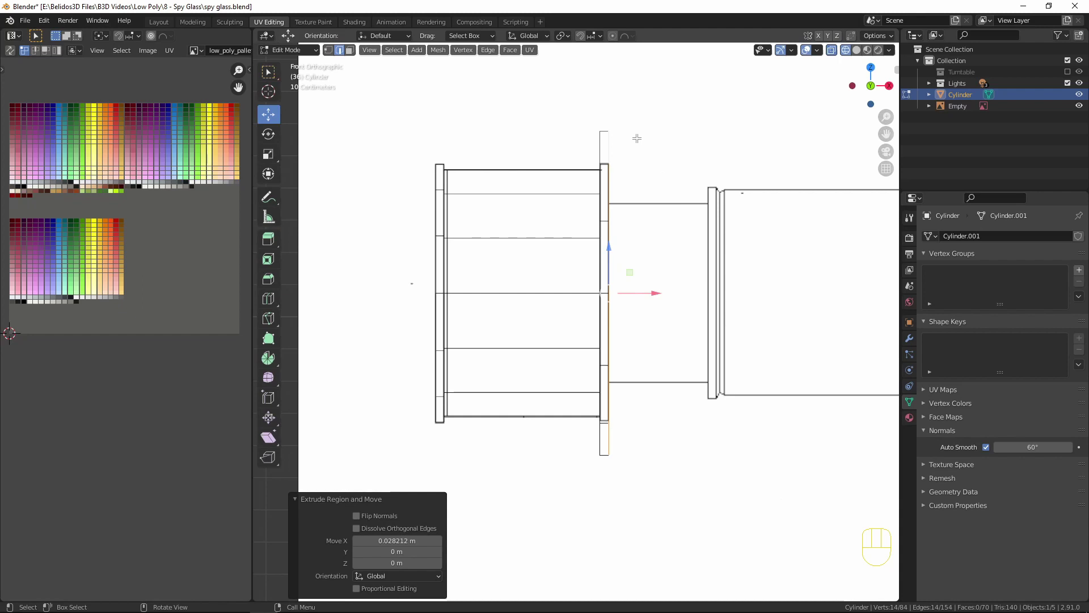
key("3")
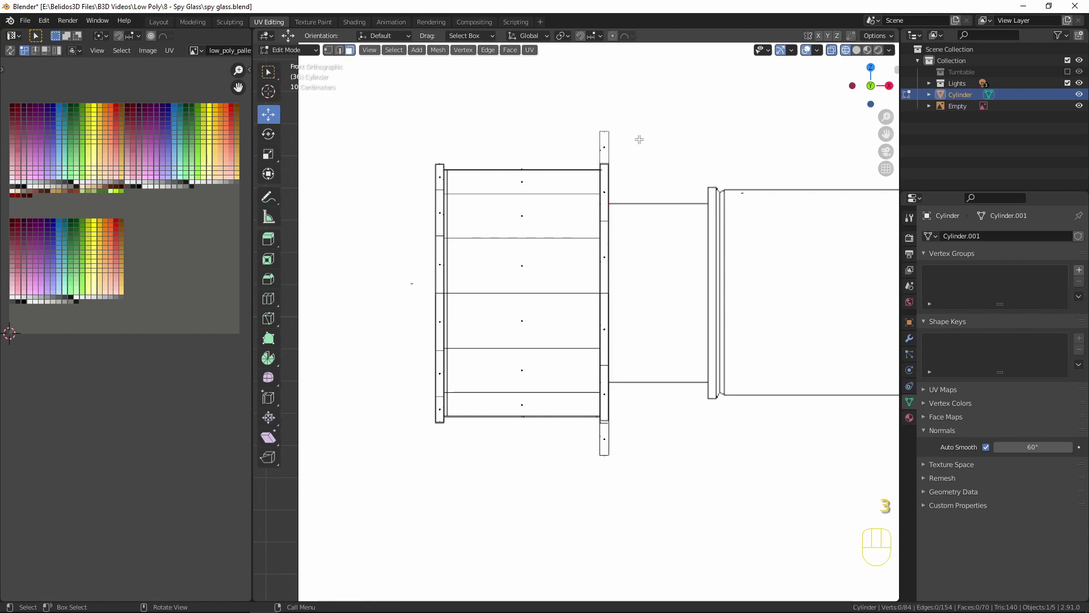
left_click(605, 221, "alt")
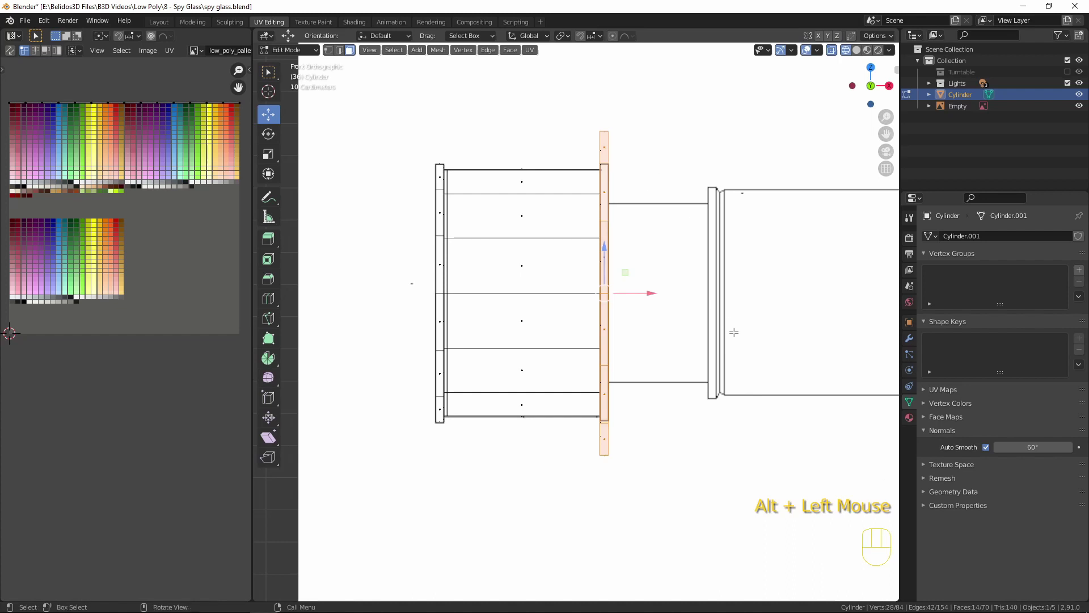
key("s")
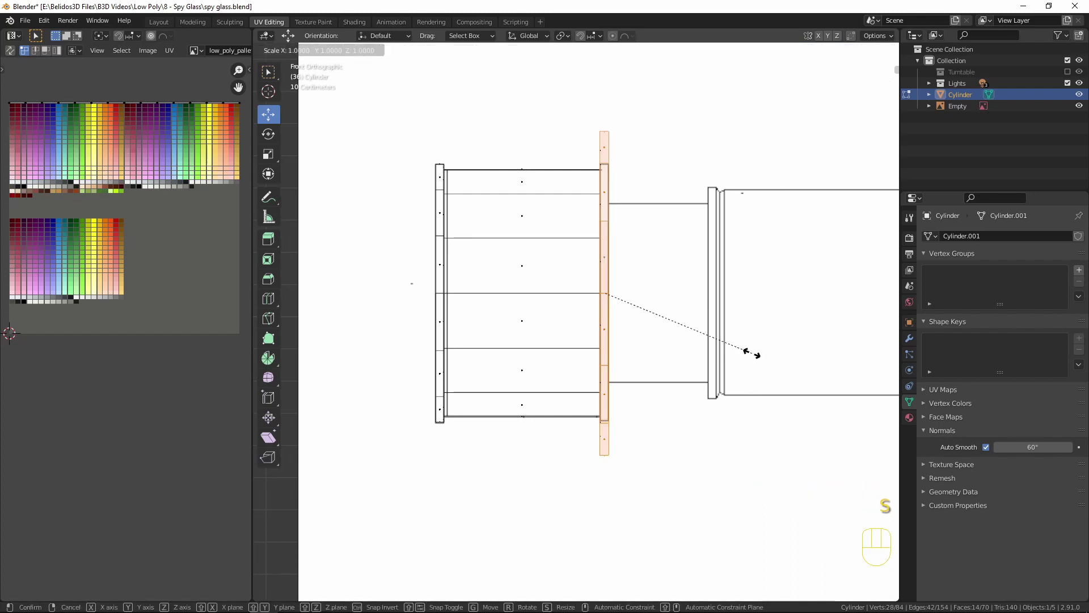
key("shift+x")
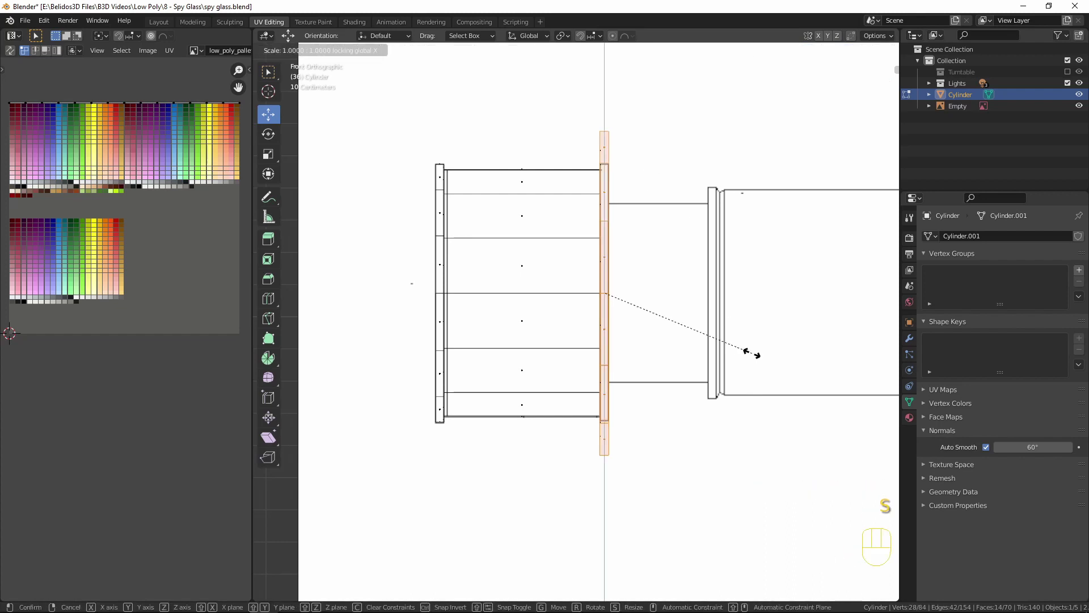
left_click(726, 330)
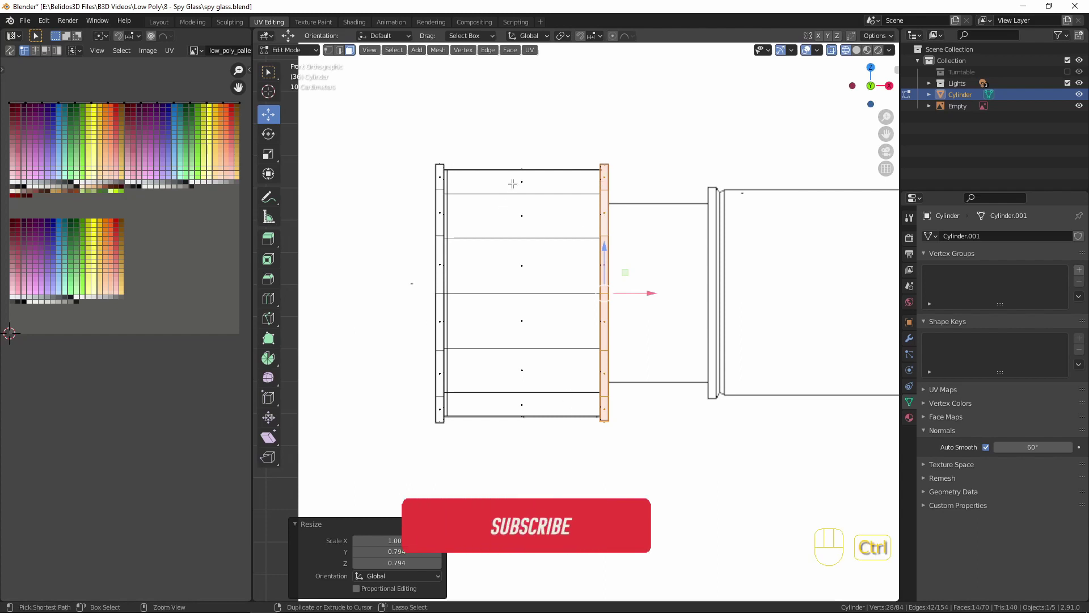
Add two loop cuts around the cylinder between the rims and scale them apart along X by 2.864.
key("ctrl+r")
scroll(531, 184, "up", 1)
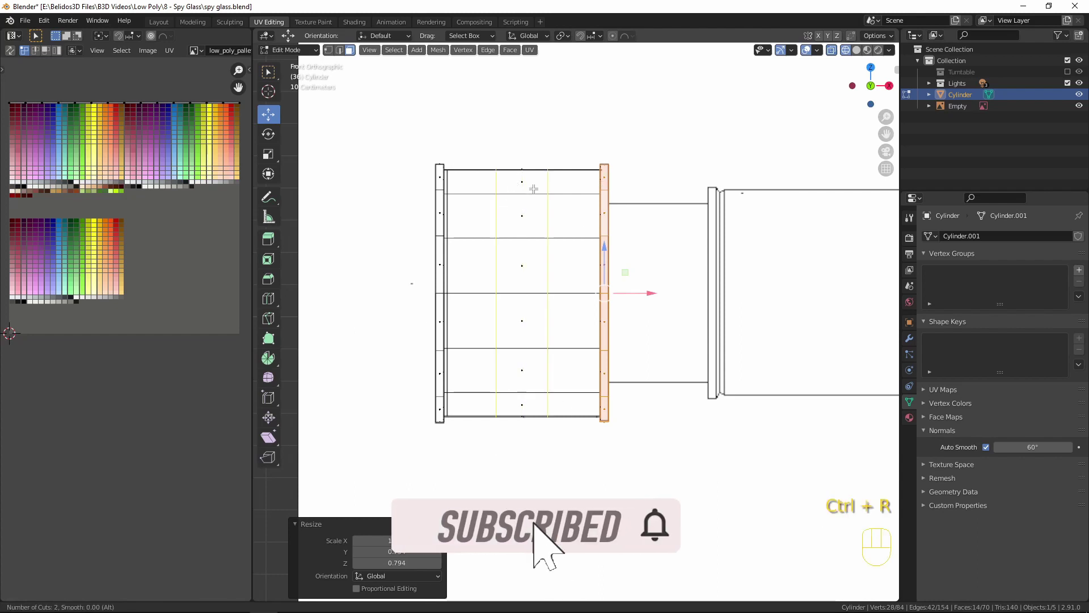
left_click(533, 188)
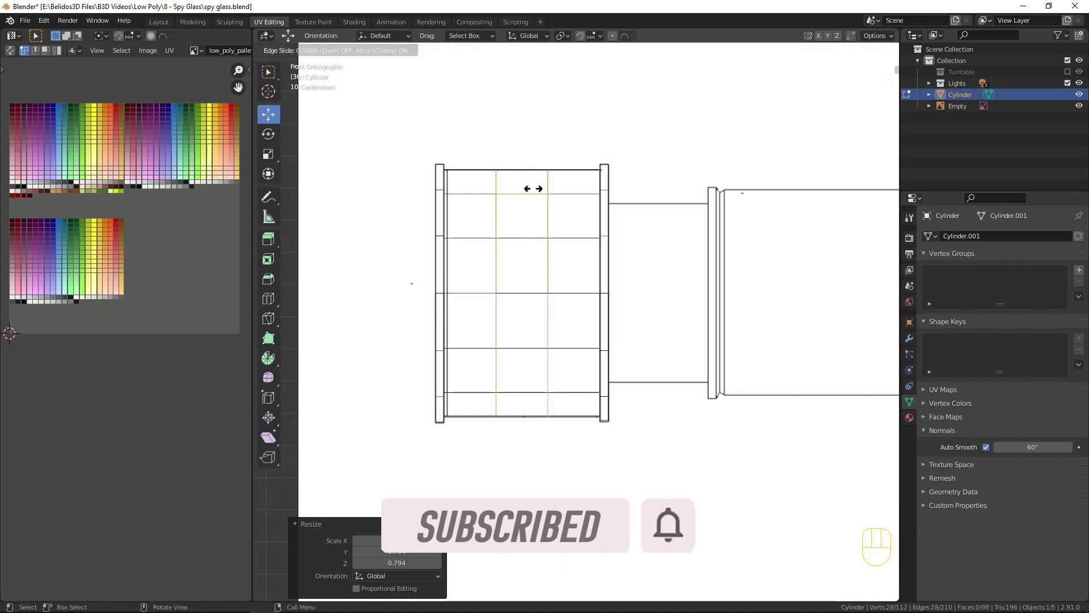
right_click(534, 188)
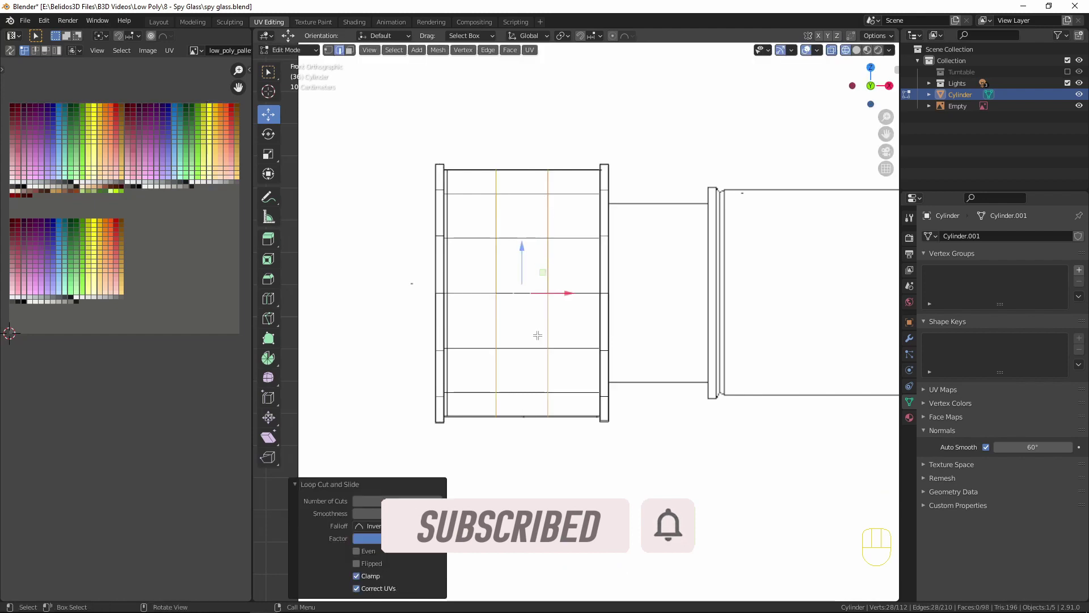
key("s")
key("x")
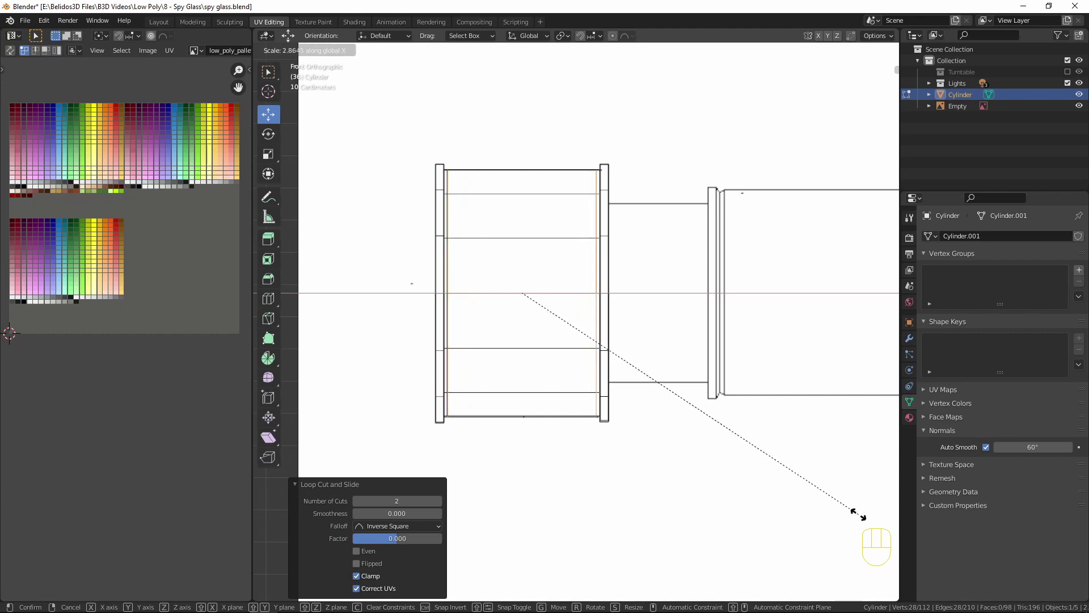
left_click(852, 512)
Select the cylinder's two end edge loops where it meets the rims, scale them by 0.976 in Y and Z, and check the shaded result.
middle_click_drag(887, 340, 546, 209)
scroll(775, 404, "down", 2)
scroll(732, 283, "up", 3)
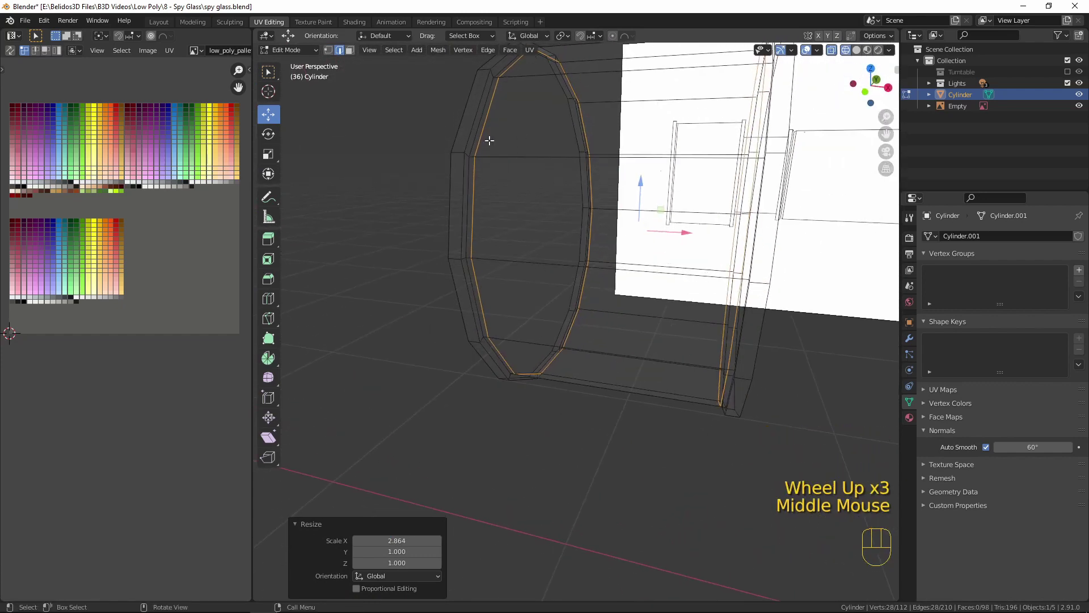
middle_click_drag(492, 141, 590, 41)
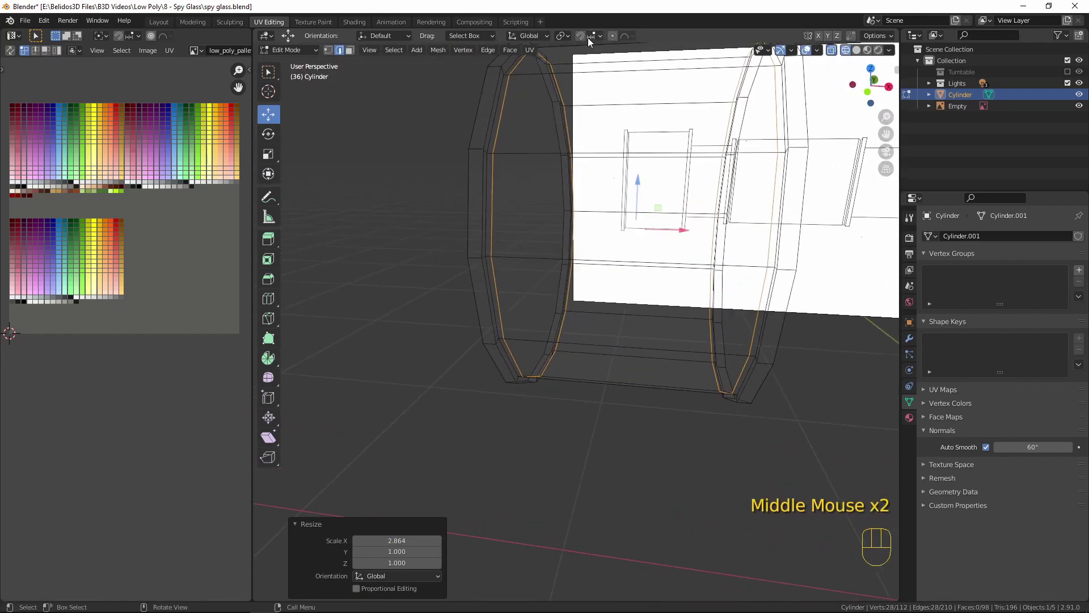
left_click(490, 140, "alt")
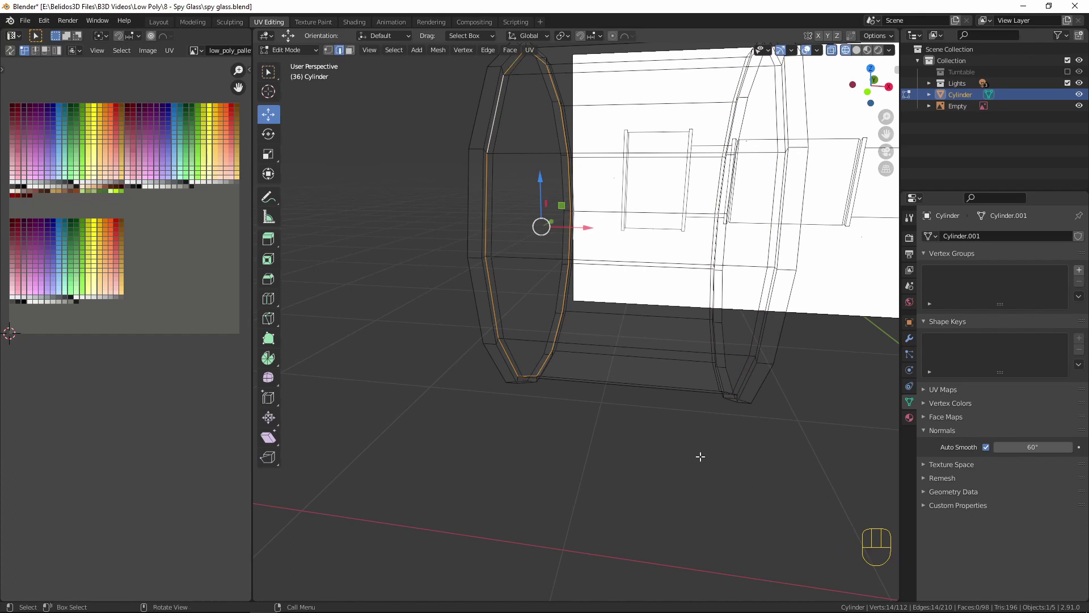
left_click(757, 339, "alt+shift")
key("KP_1")
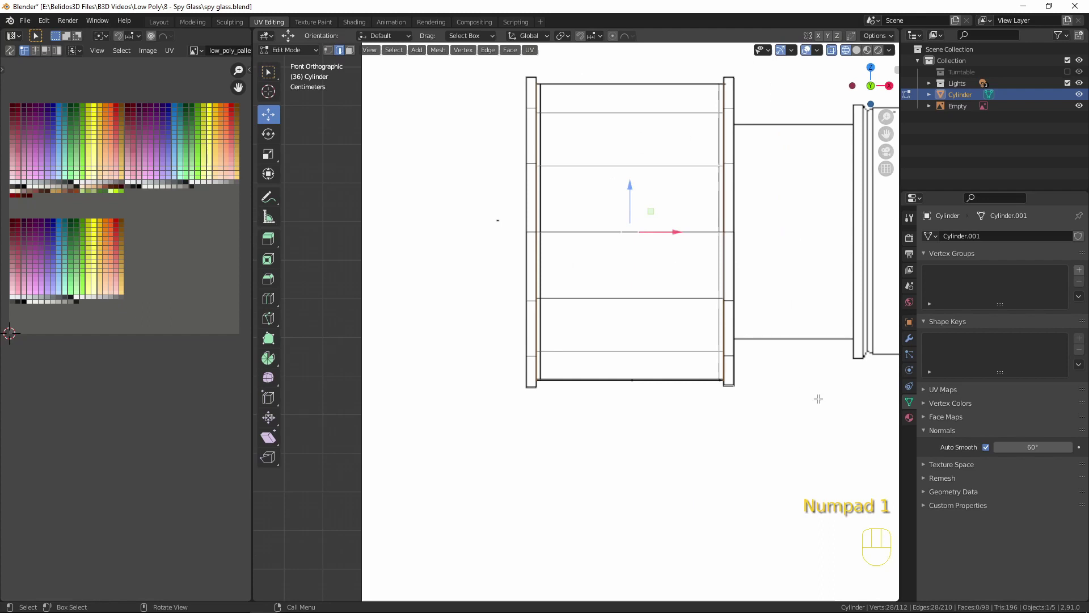
key("s")
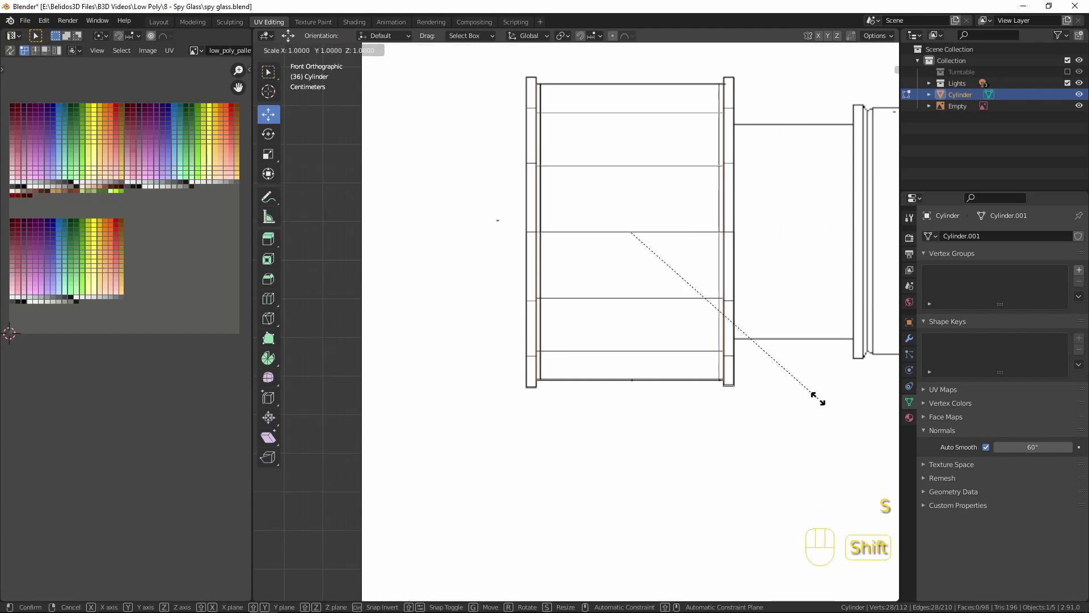
key("shift+x")
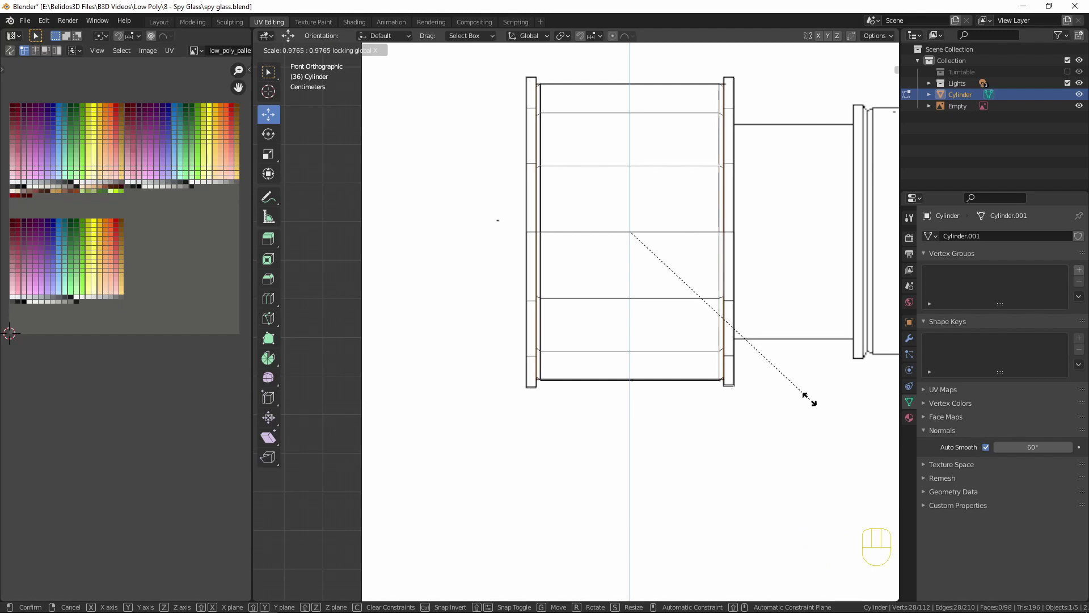
left_click(810, 399)
key("shift+z")
scroll(759, 321, "down", 3)
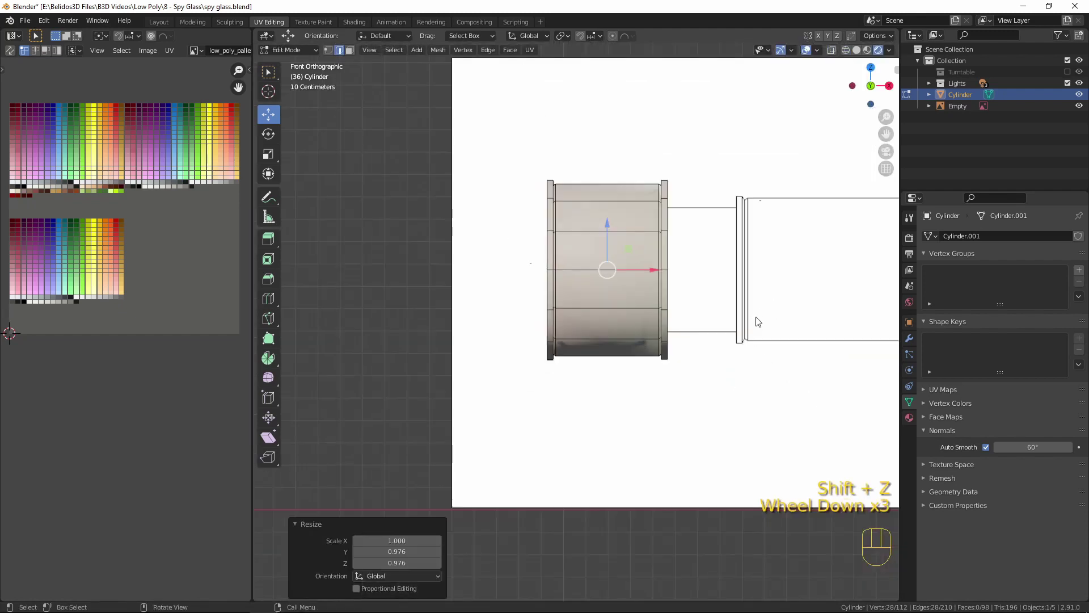
key("Tab")
middle_click_drag(758, 322, 723, 355)
key("KP_1")
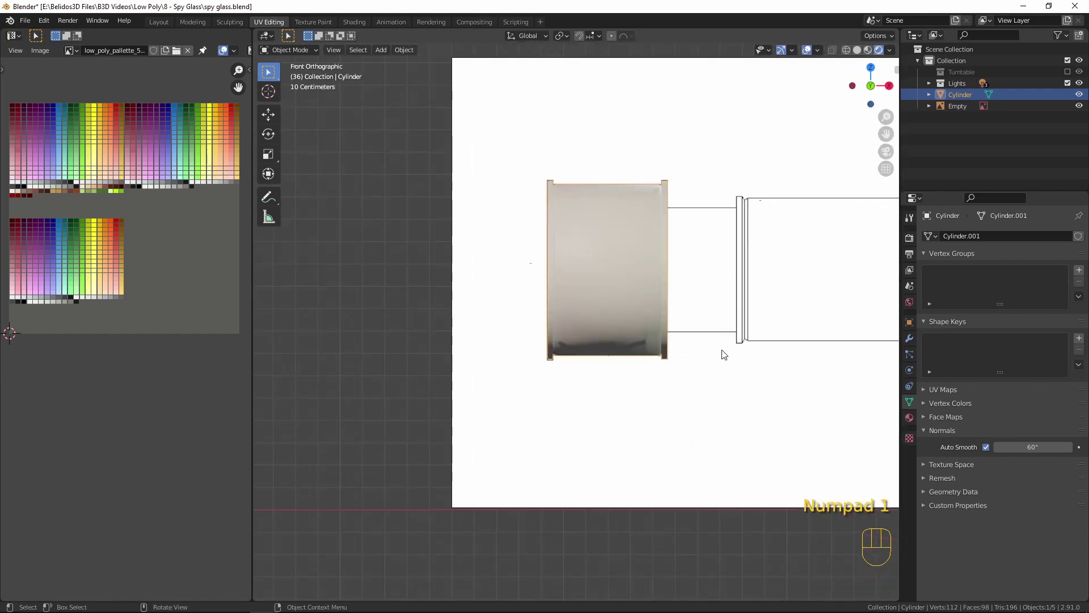
Extrude the open edge loop of the inner rim in place and scale it inward by 0.548.
key("Tab")
middle_click_drag(738, 318, 580, 338, "shift")
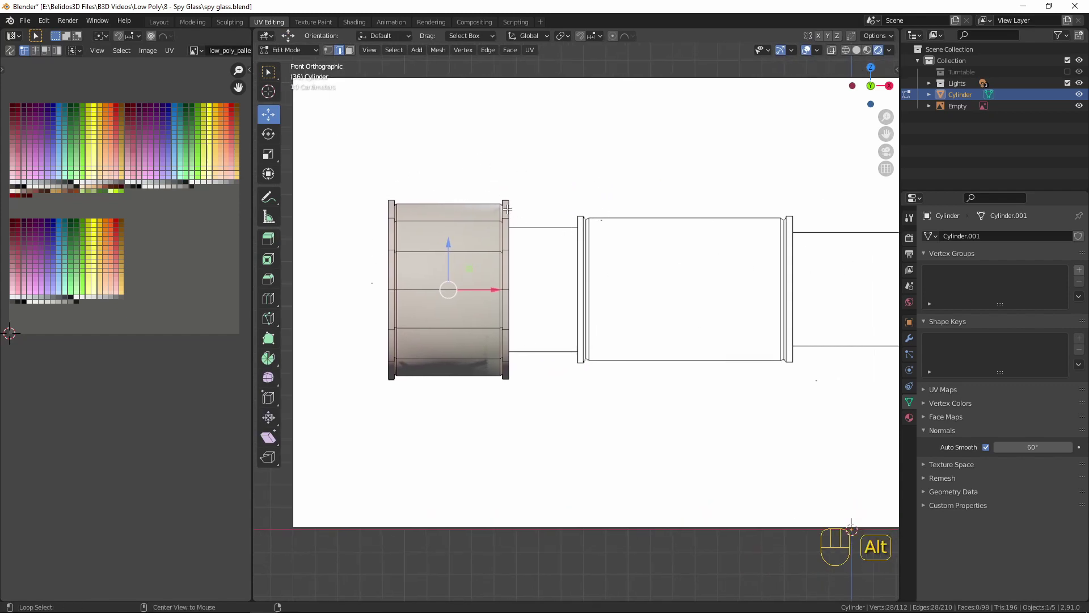
left_click_drag(511, 209, 499, 209, "alt")
left_click(532, 208, "alt")
double_click(496, 214, "alt")
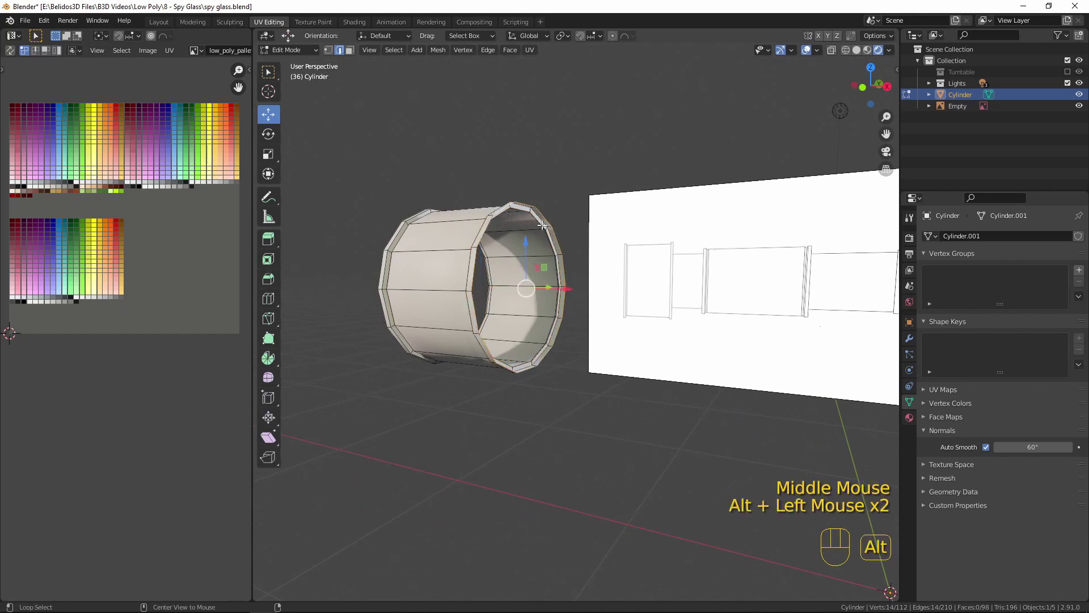
key("KP_1")
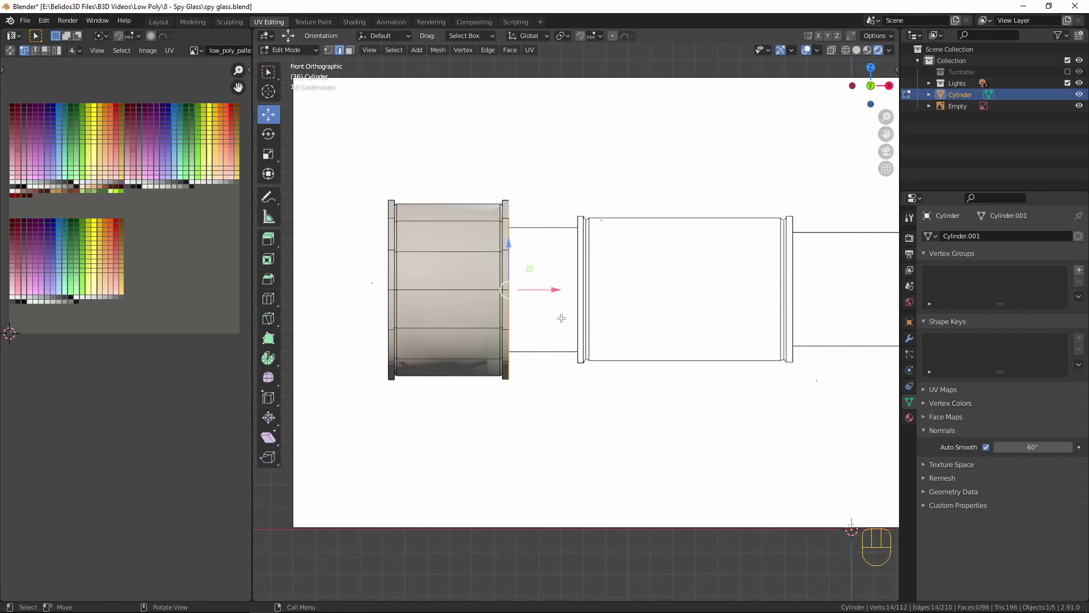
key("shift+z")
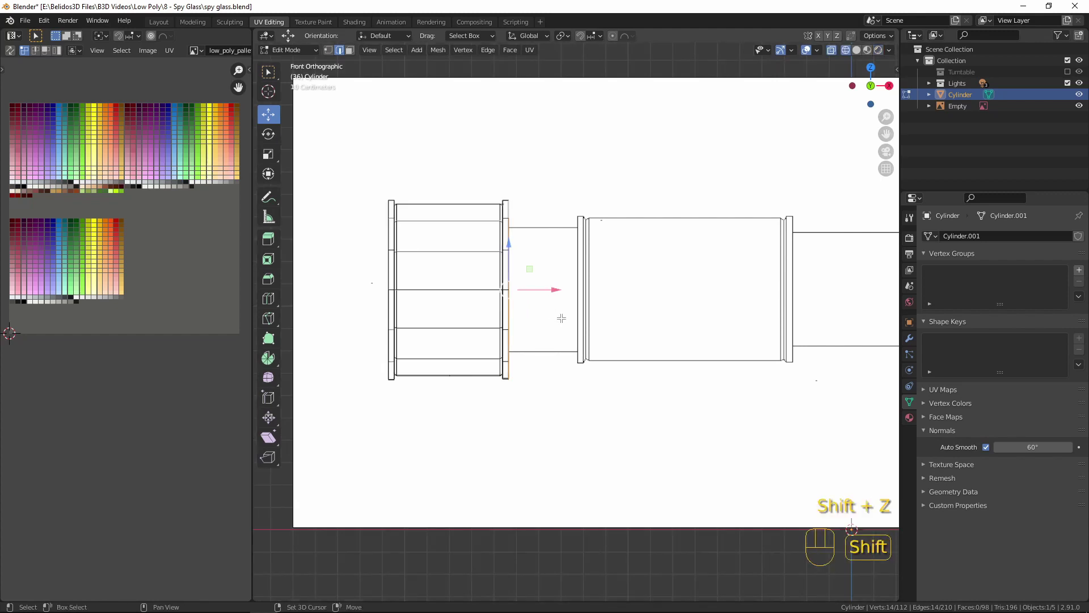
key("e")
right_click(595, 354)
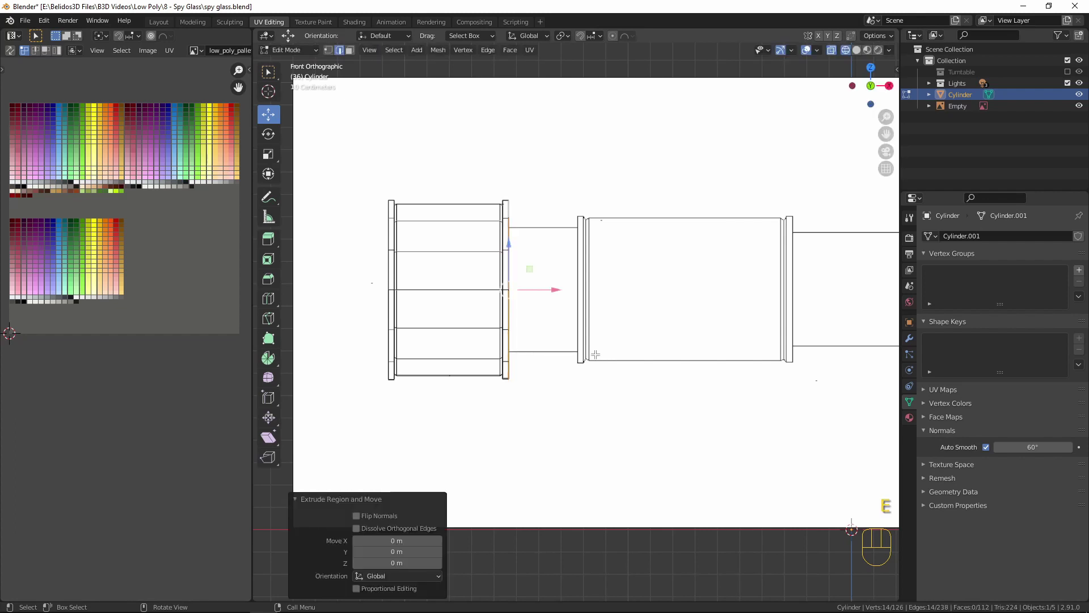
key("s")
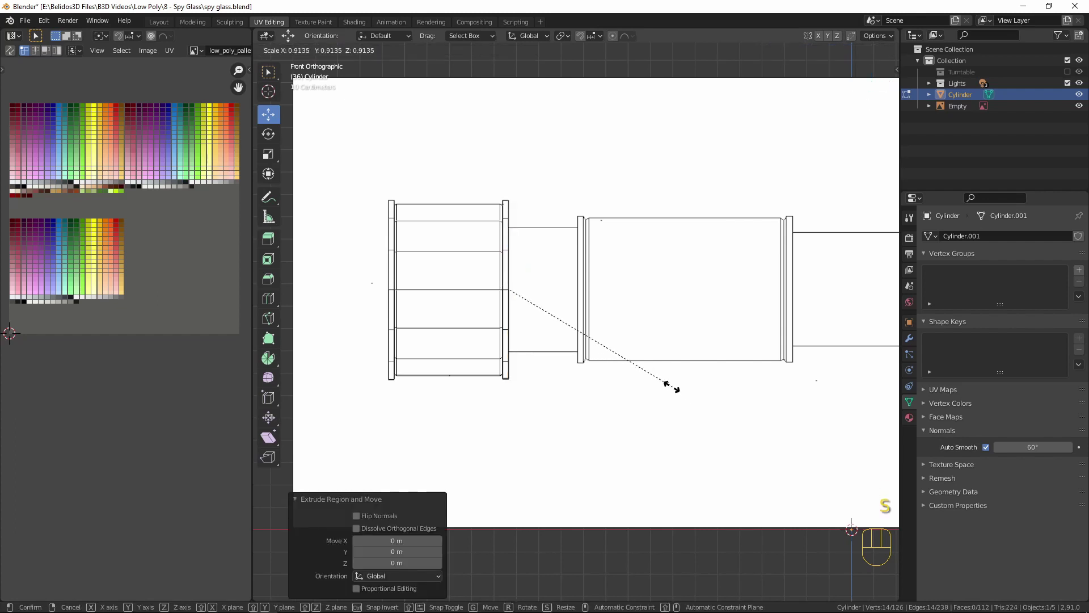
left_click(615, 329)
middle_click_drag(616, 329, 605, 375)
key("KP_1")
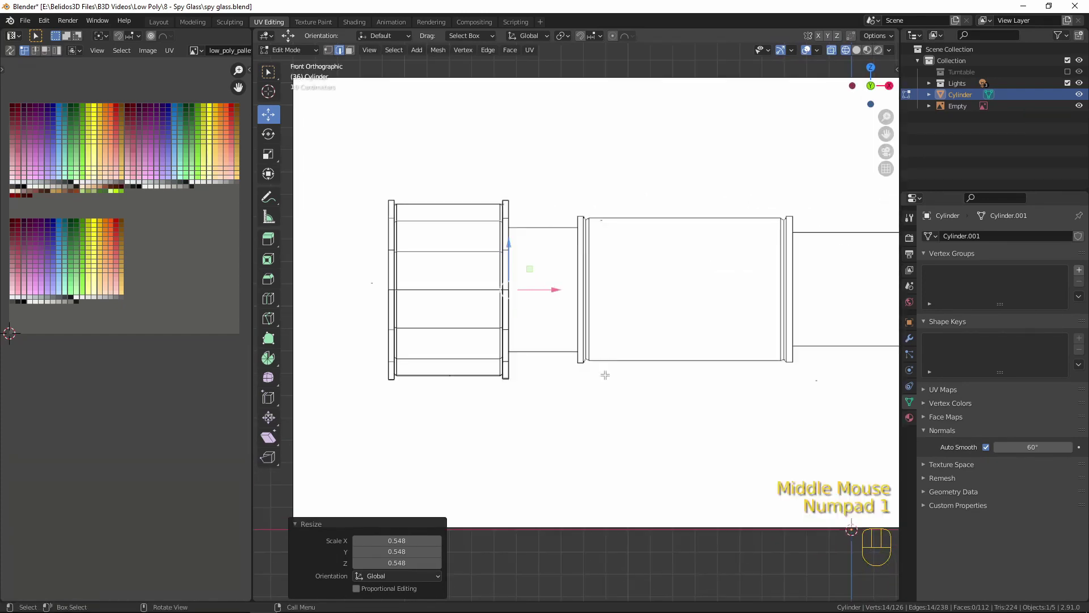
Extrude the shrunken edge loop along X up to the next rim in the reference, forming the narrow neck section.
scroll(605, 375, "up", 4)
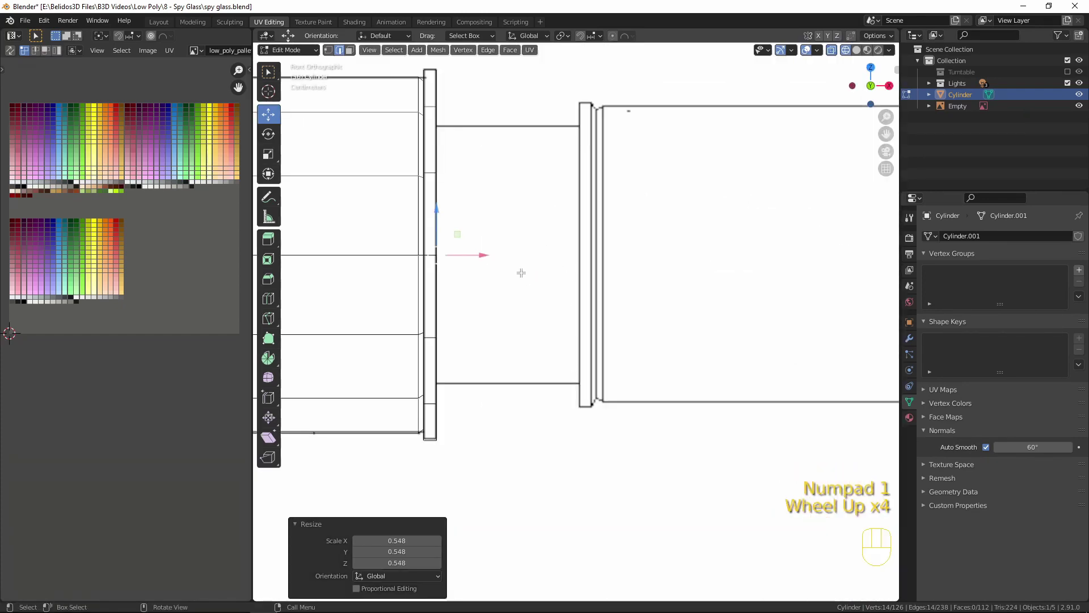
key("e")
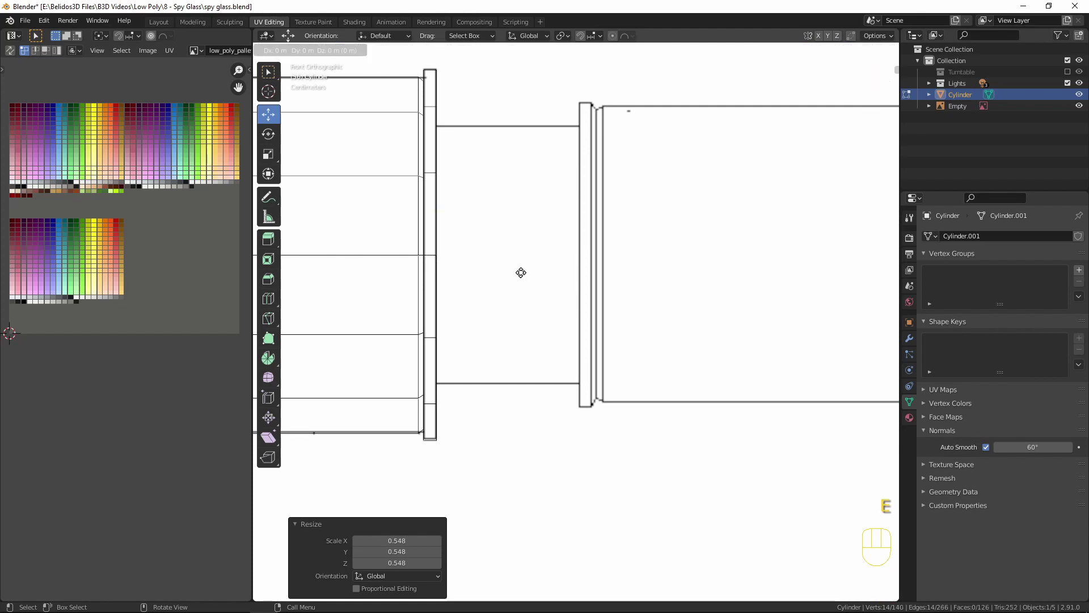
key("x")
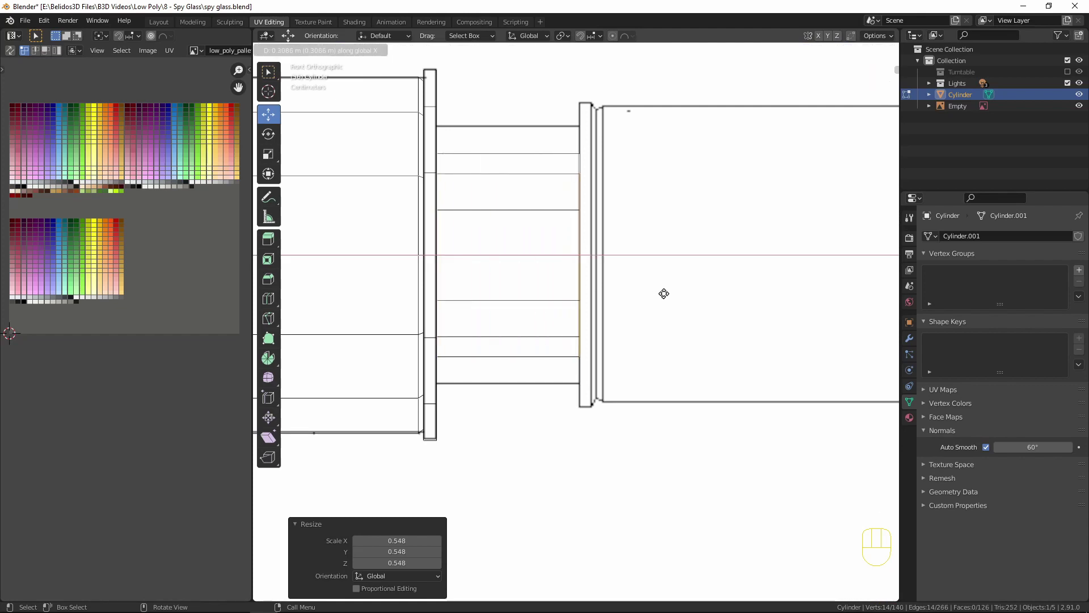
left_click(664, 294)
Scale the neck section's face loop by 1.272 in Y and Z only to match the reference neck's height.
key("3")
key("4")
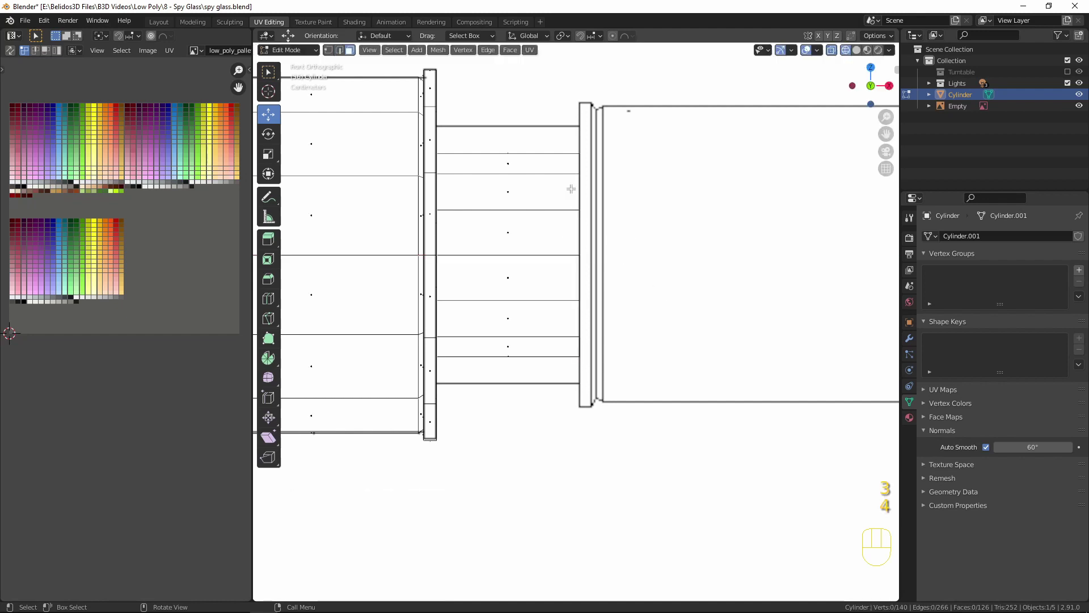
left_click(506, 155, "alt")
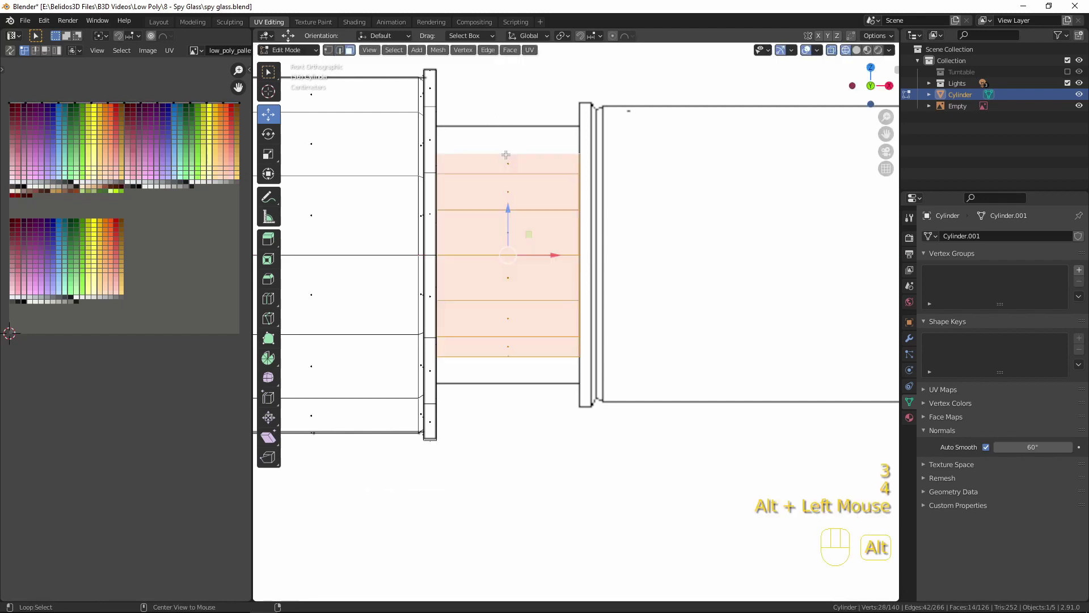
key("s")
key("shift+x")
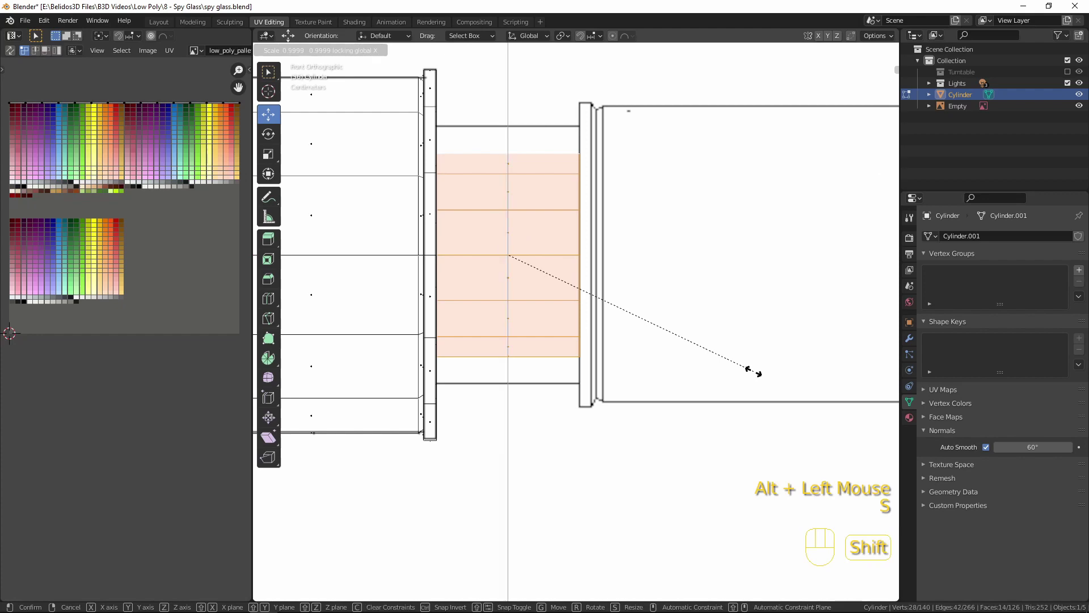
left_click(805, 434)
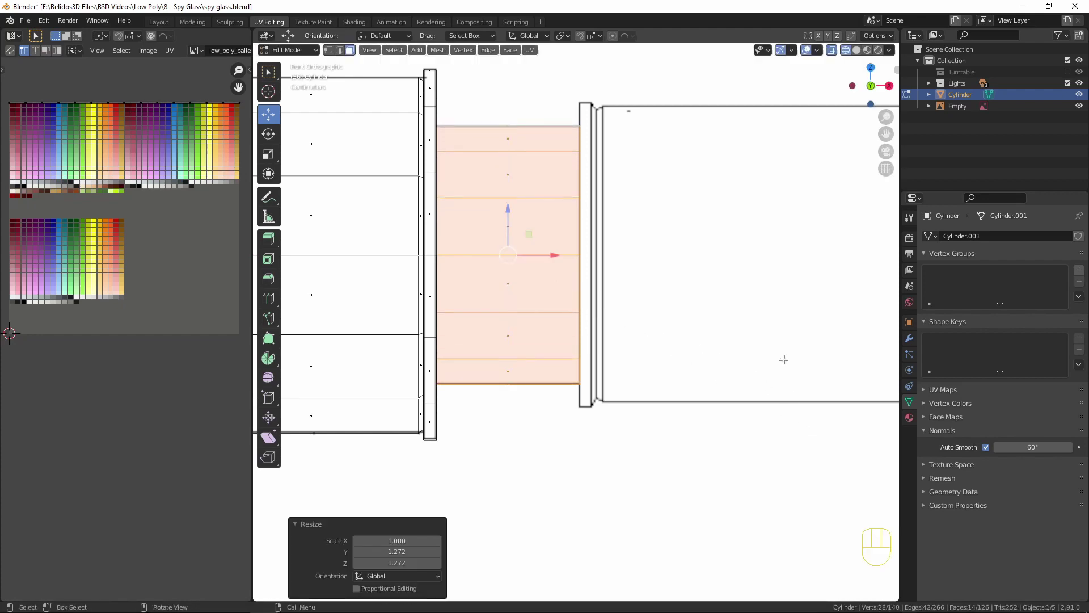
Select the open edge loop at the neck's end, extrude it in place and scale it by 1.180 to the reference rim's height.
middle_click_drag(783, 359, 766, 284)
scroll(764, 273, "down", 2)
key("2")
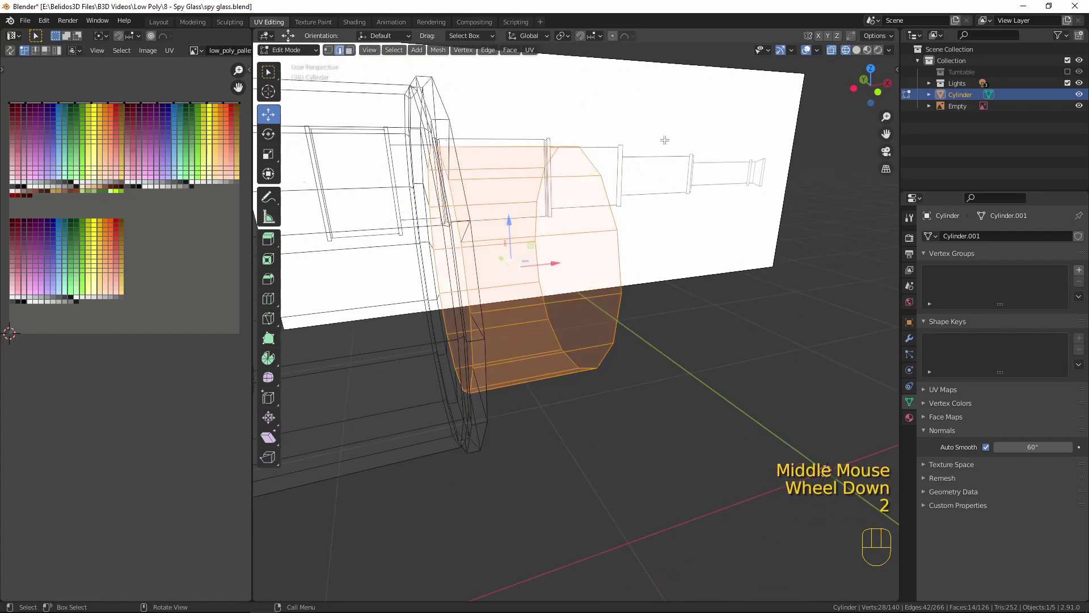
left_click(594, 163, "alt")
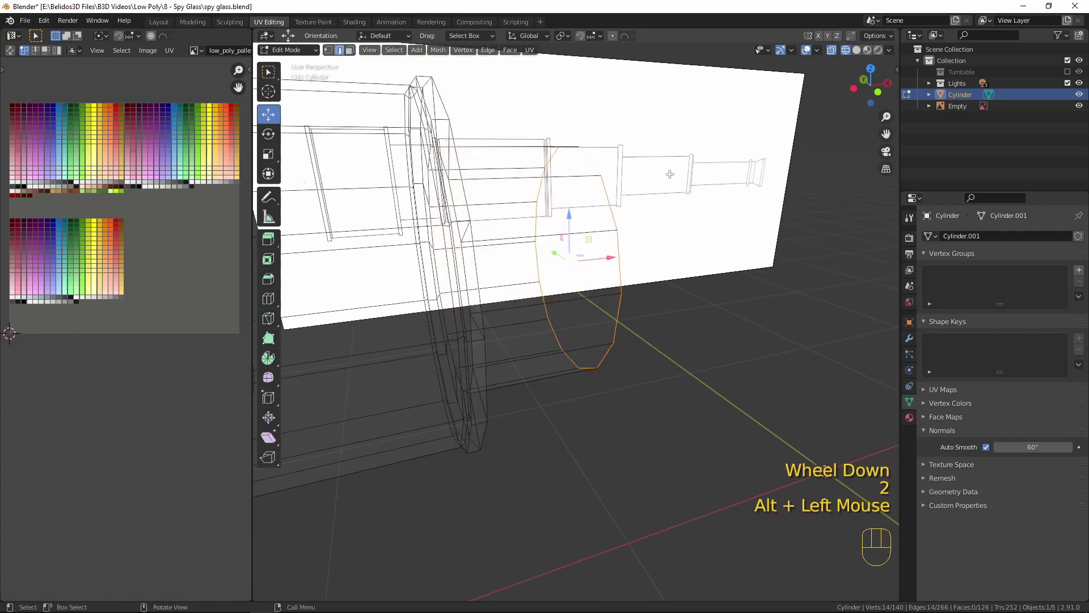
key("KP_1")
key("e")
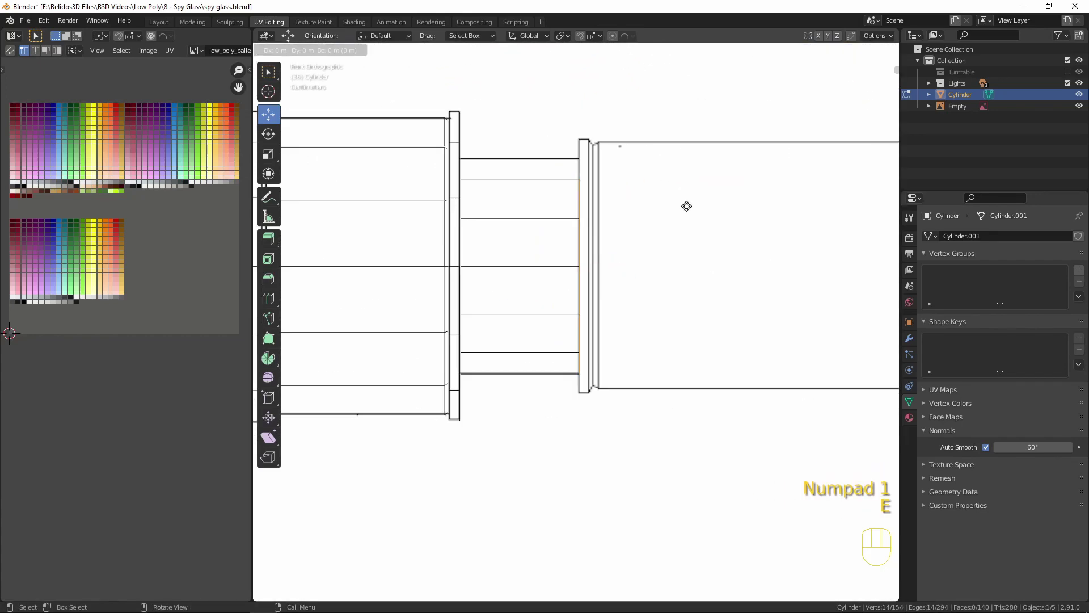
right_click(686, 206)
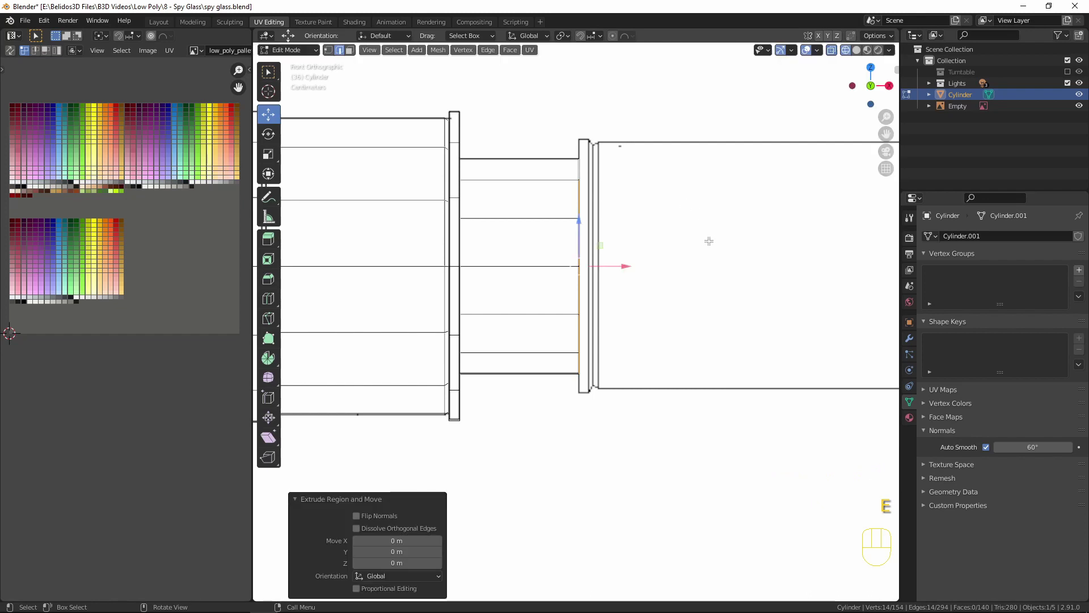
key("s")
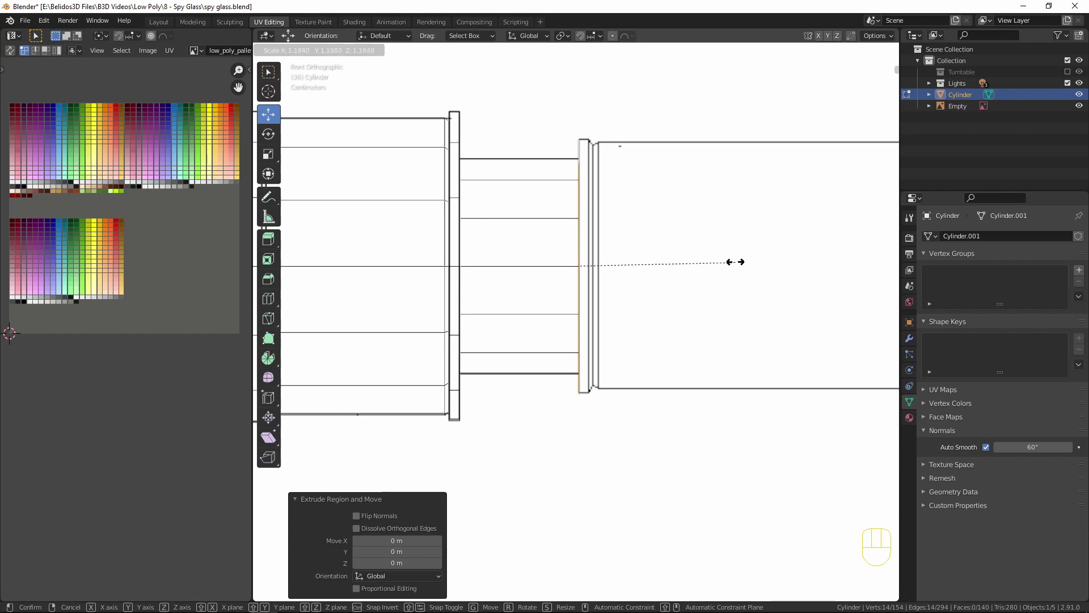
left_click(735, 262)
Extrude the rim about 0.025 m along X, then extrude another 0.012 m and scale that loop by 0.952 to start the groove.
key("e")
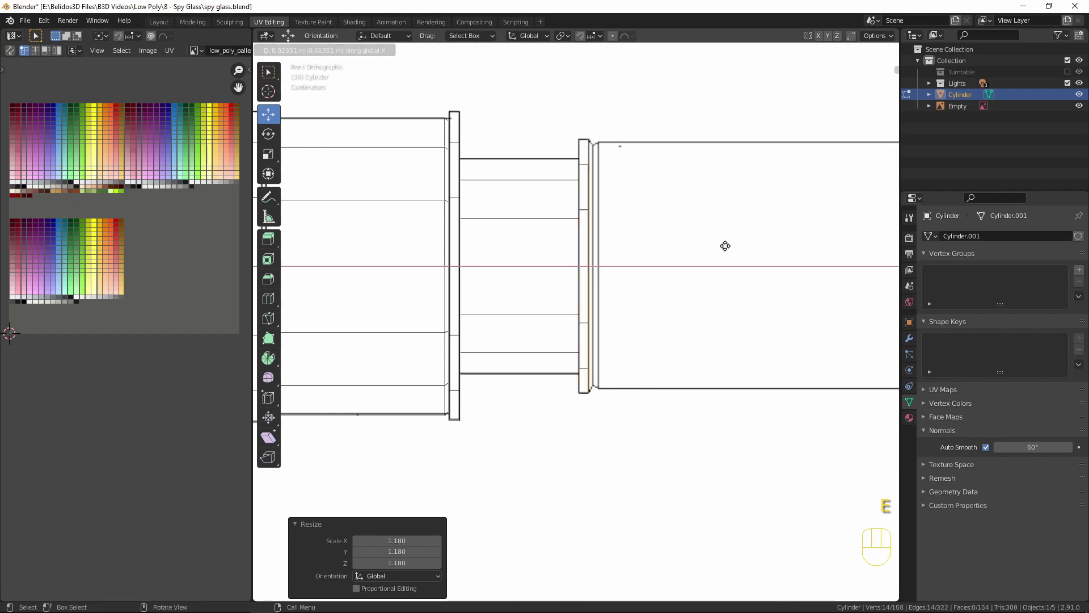
left_click(707, 195)
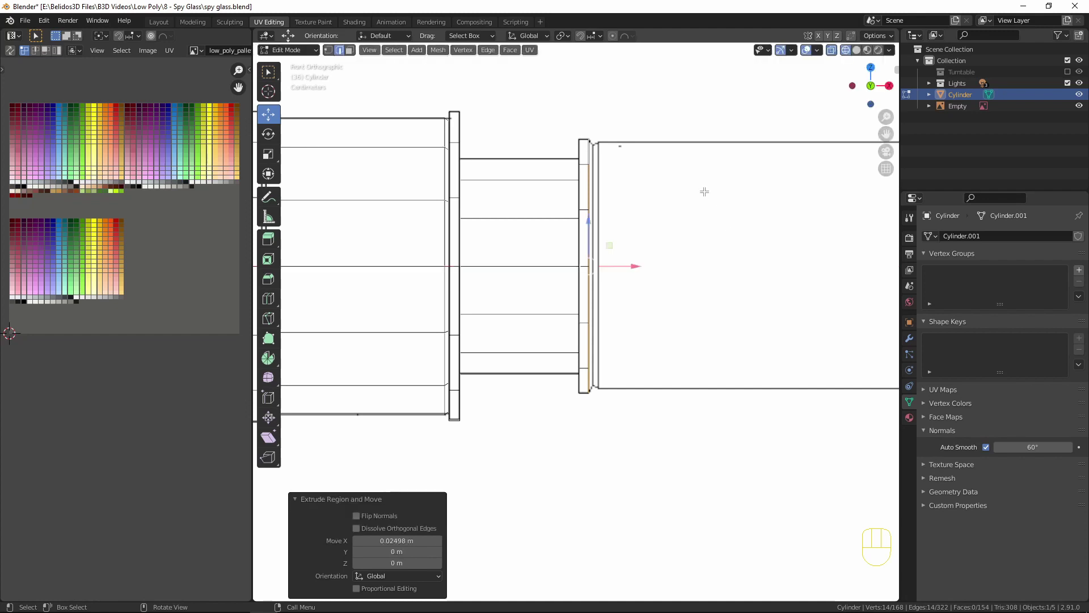
key("e")
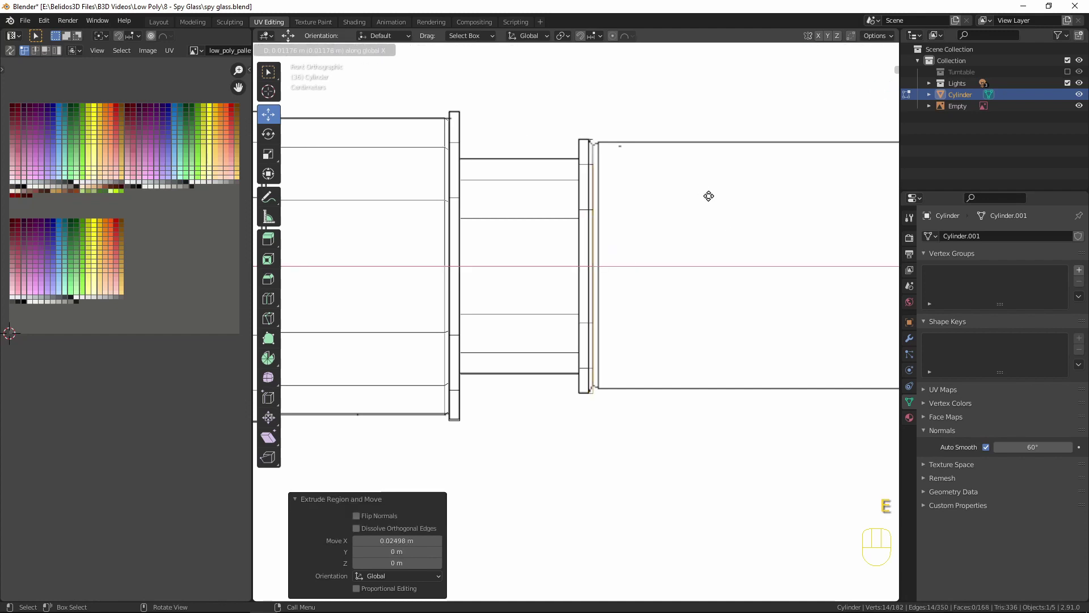
left_click(709, 195)
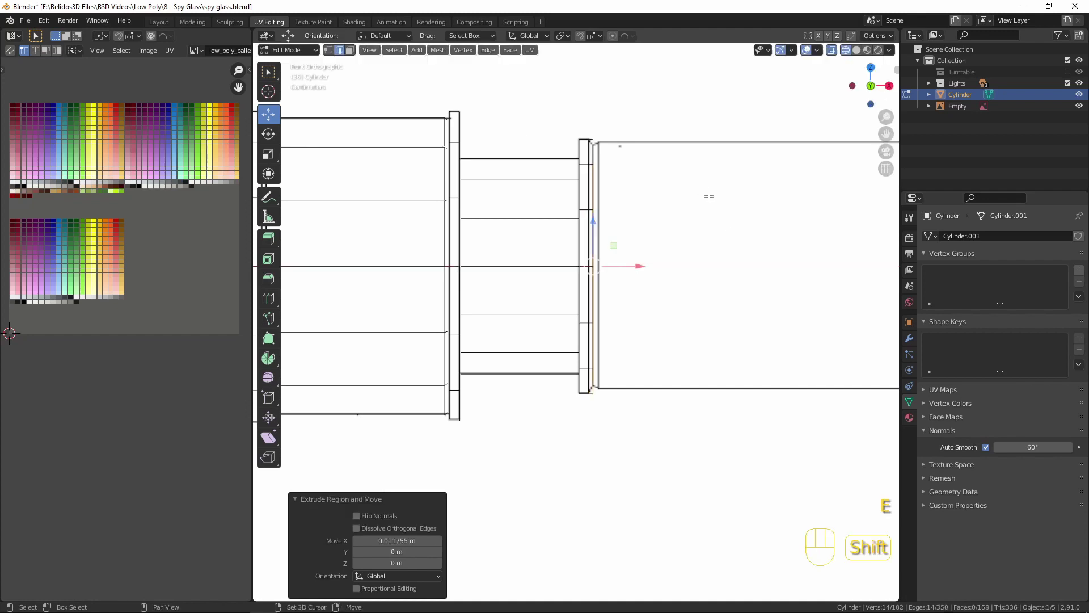
key("s")
left_click(753, 327)
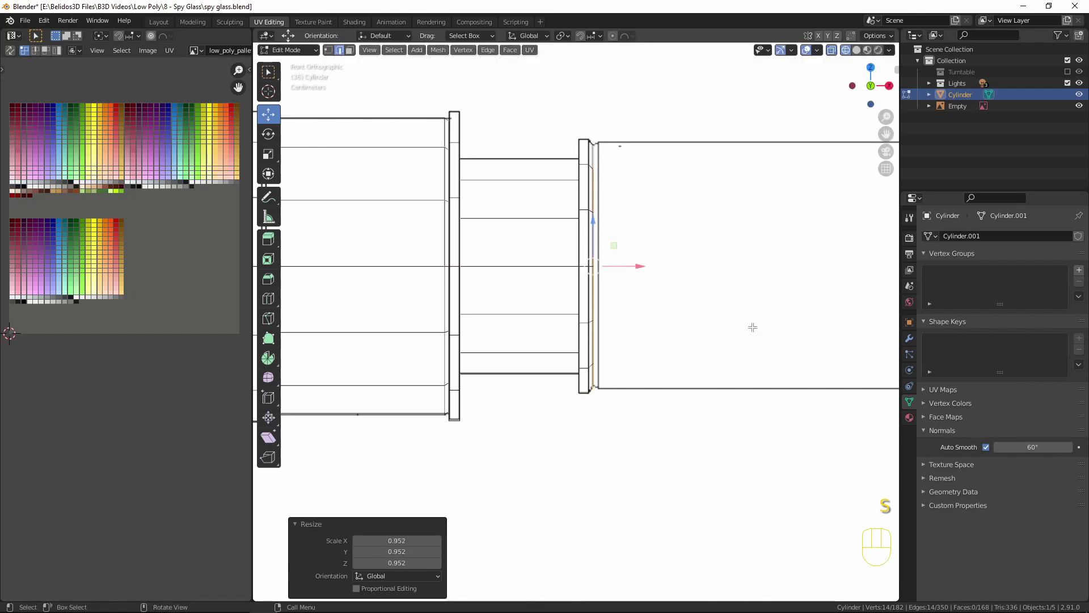
Extrude the groove's edge loop about 0.016 m along X and scale it by 1.034 to meet the wide tube section.
key("e")
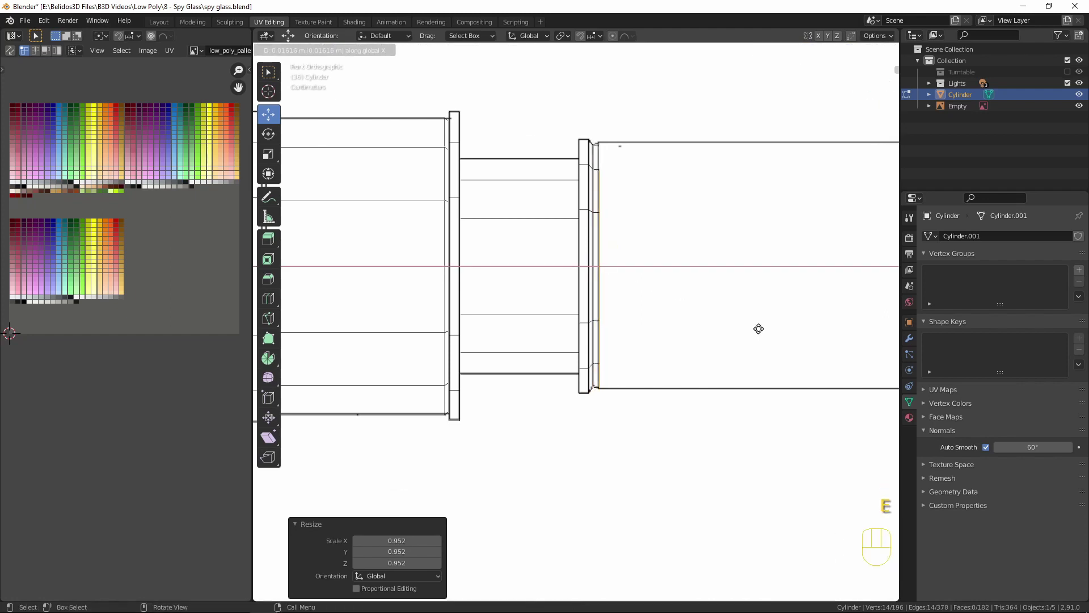
left_click(758, 329)
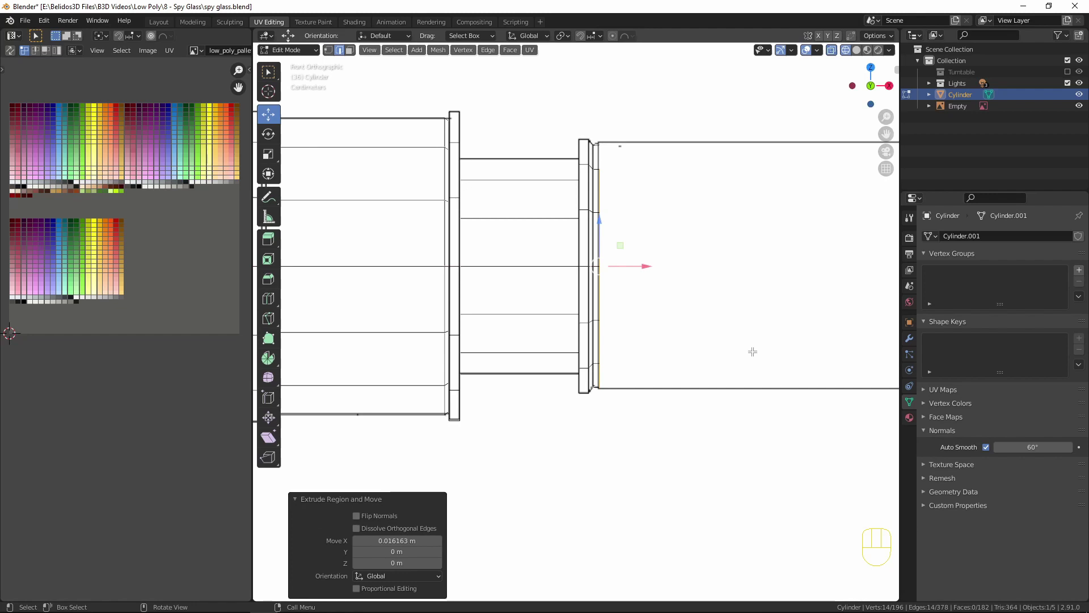
key("s")
left_click(759, 339)
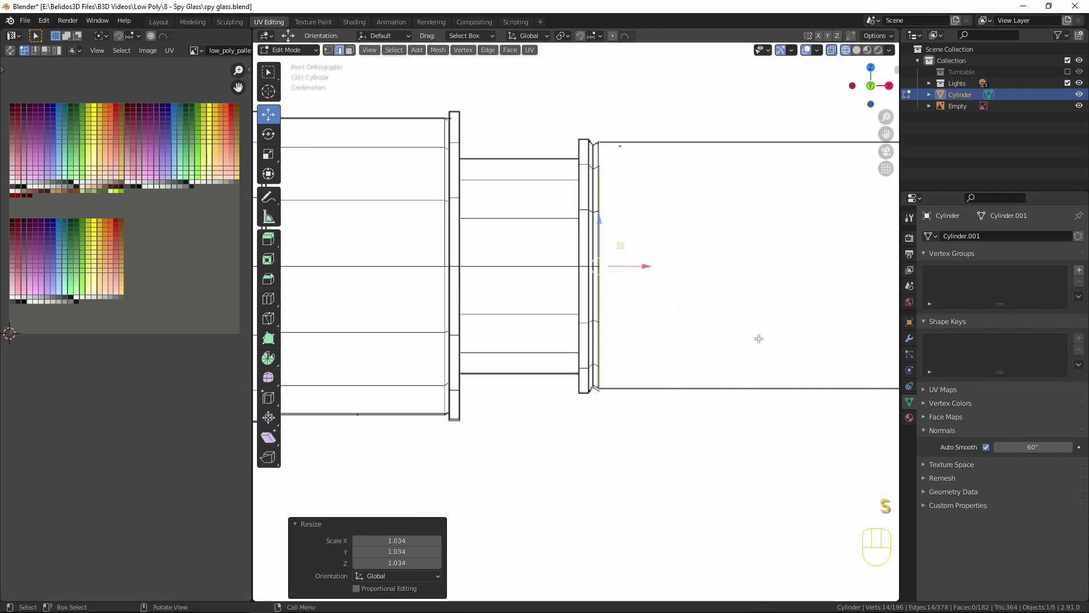
Extrude the edge loop about 0.856 m along X to form the wide middle tube section of the reference.
scroll(722, 353, "down", 3)
middle_click_drag(722, 352, 627, 372, "shift")
key("e")
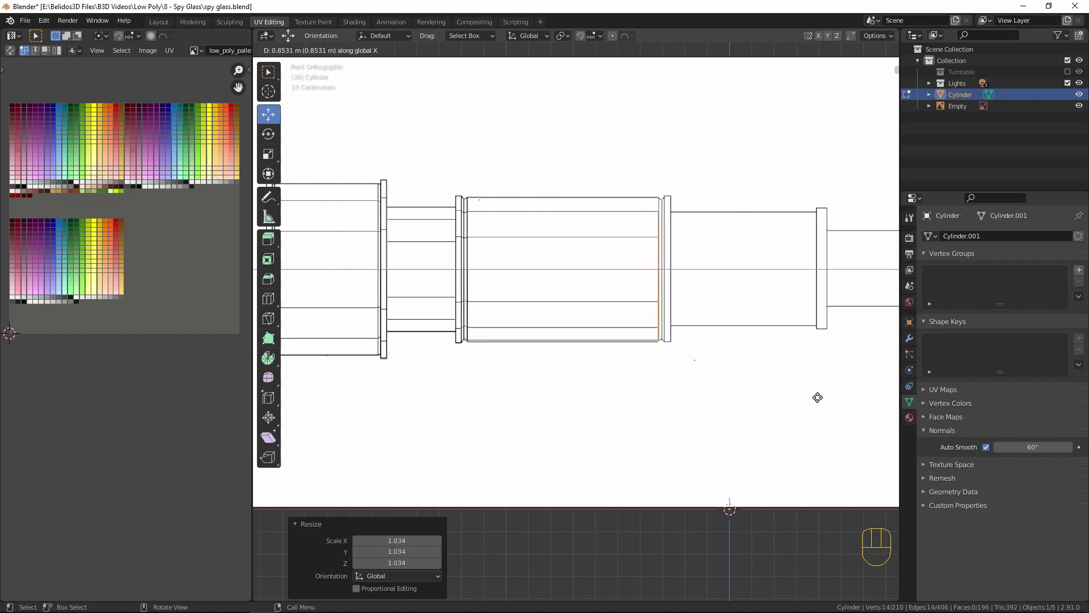
left_click(818, 397)
Extrude and scale the end loop along X to build the closing groove, the following rims and the two narrower tube sections of the reference.
scroll(817, 394, "down", 3)
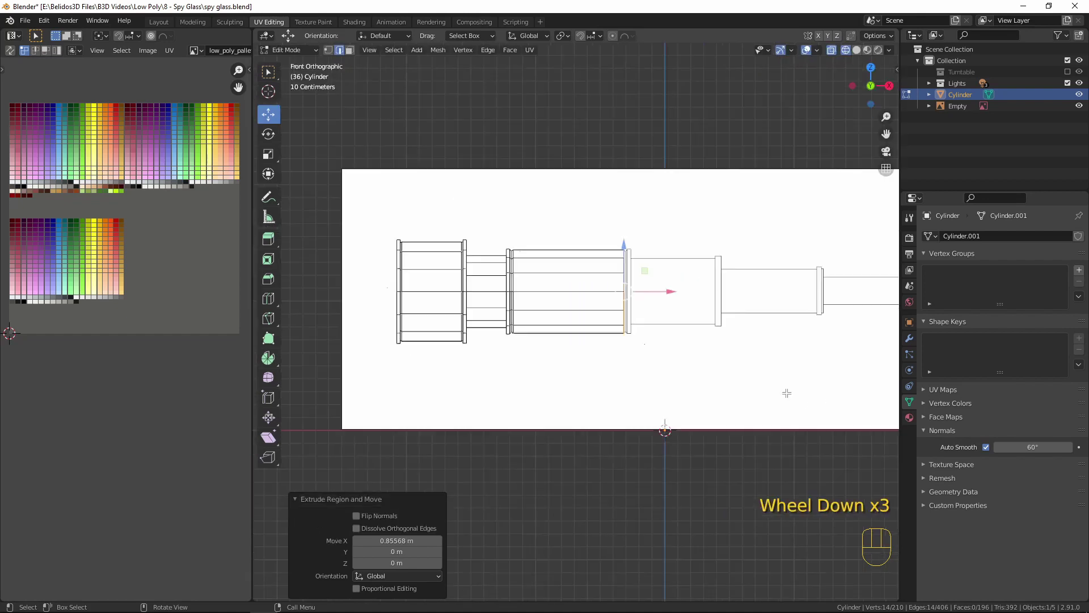
middle_click_drag(785, 391, 663, 358, "shift")
scroll(652, 368, "up", 3)
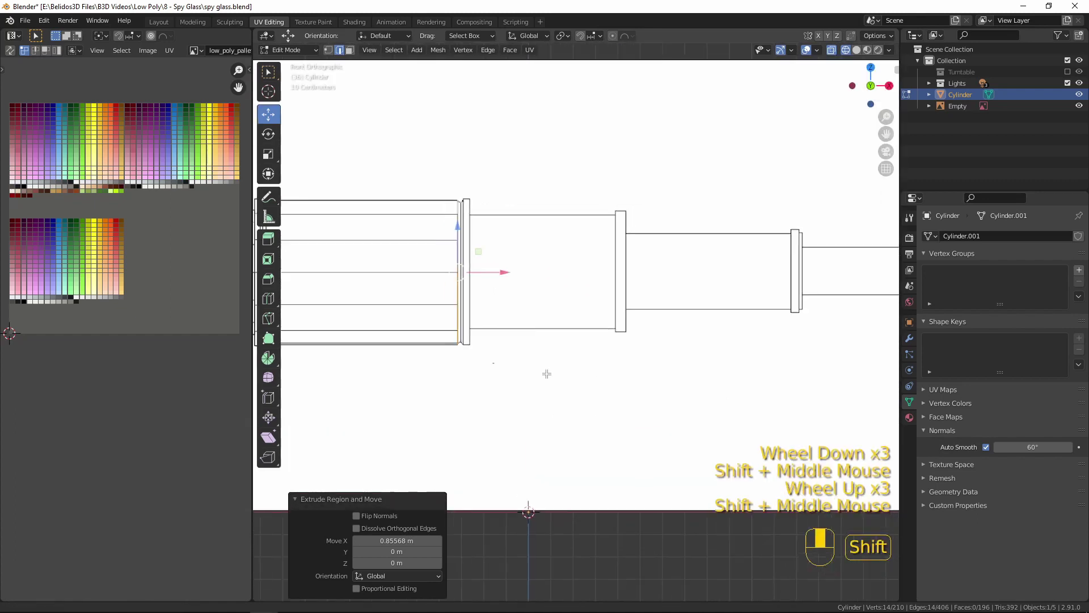
middle_click_drag(544, 372, 637, 392, "shift")
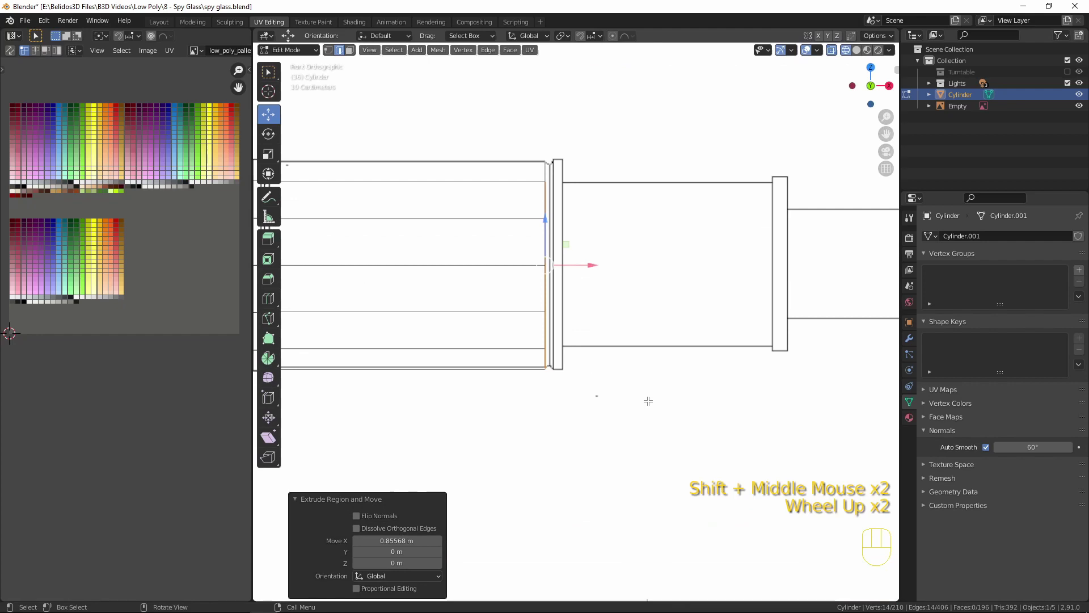
key("e")
key("x")
left_click(658, 468)
key("s")
left_click(661, 472)
key("e")
key("x")
left_click(663, 469)
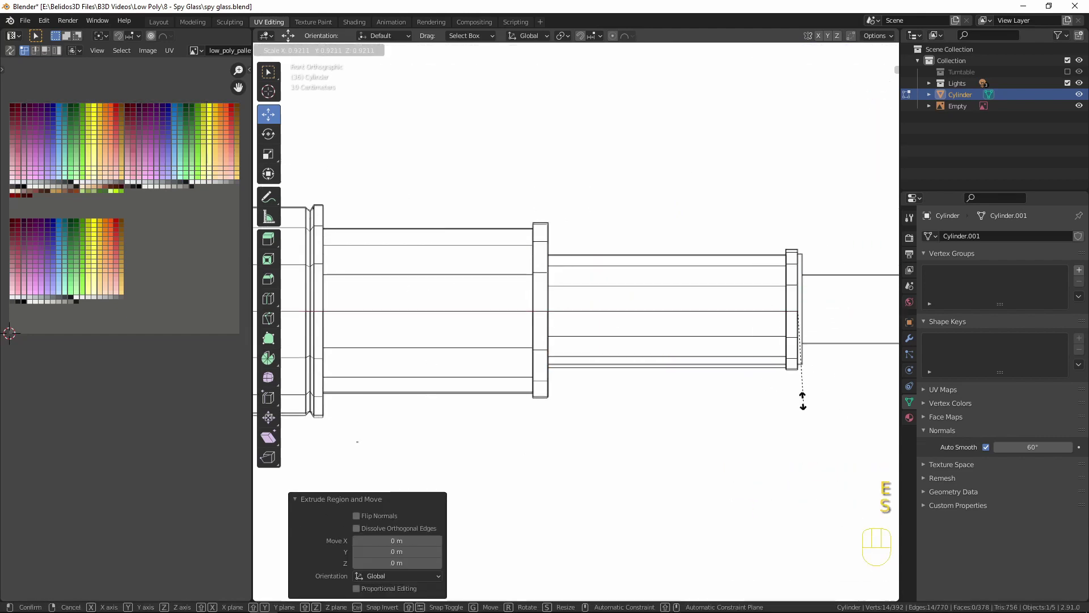
Extrude the last thin tube section beyond the small lip and scale it to the reference height.
middle_click_drag(802, 396, 626, 241, "shift")
scroll(626, 241, "up", 3)
key("s")
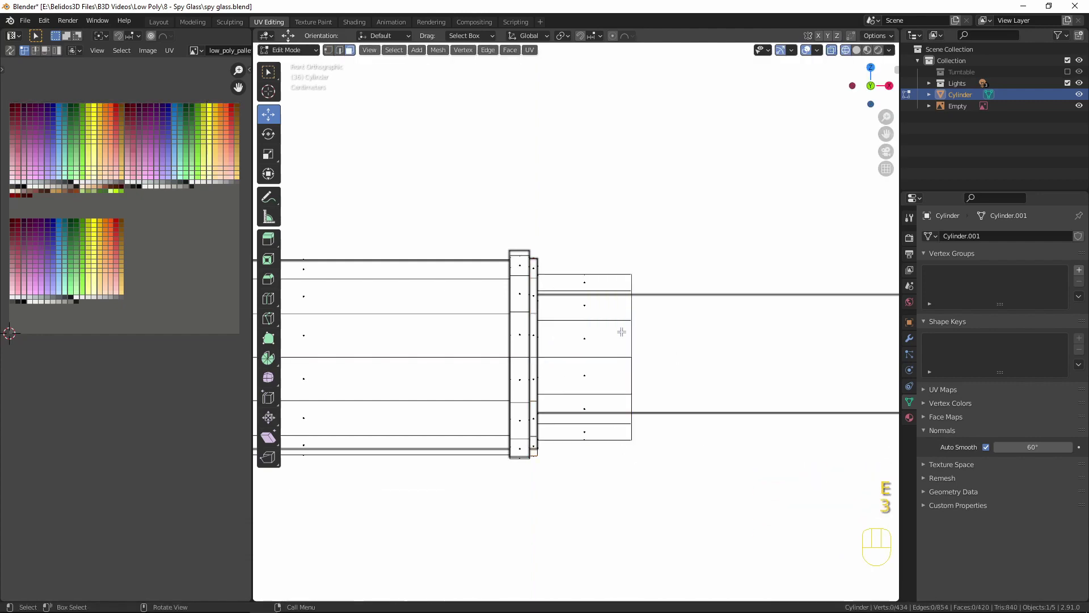
key("s")
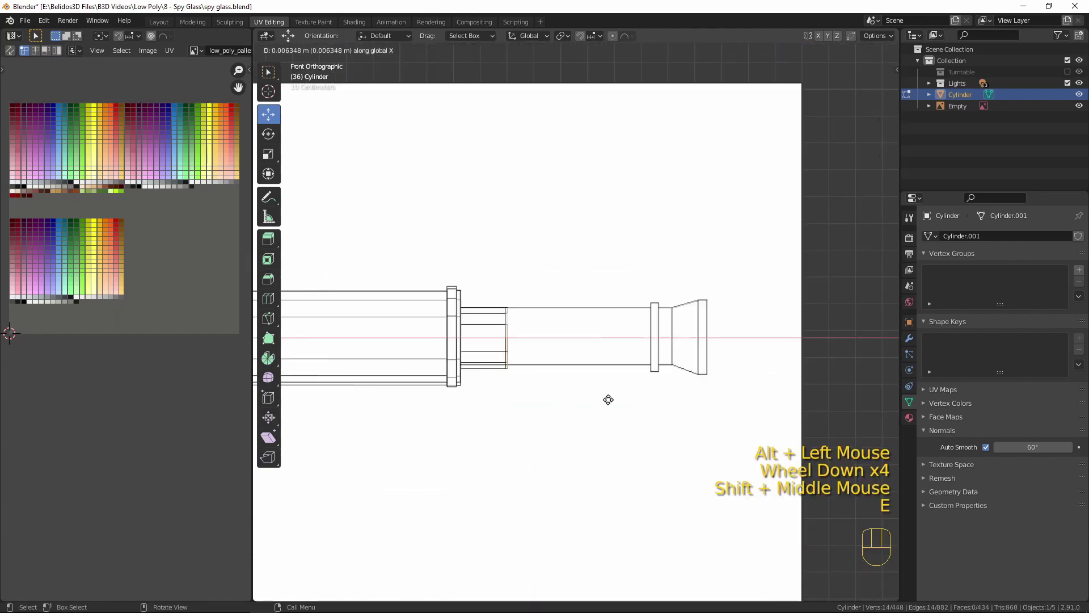
Extrude and scale the final rim and the flared eyepiece, ending with a band about 0.032 m long along X.
key("e")
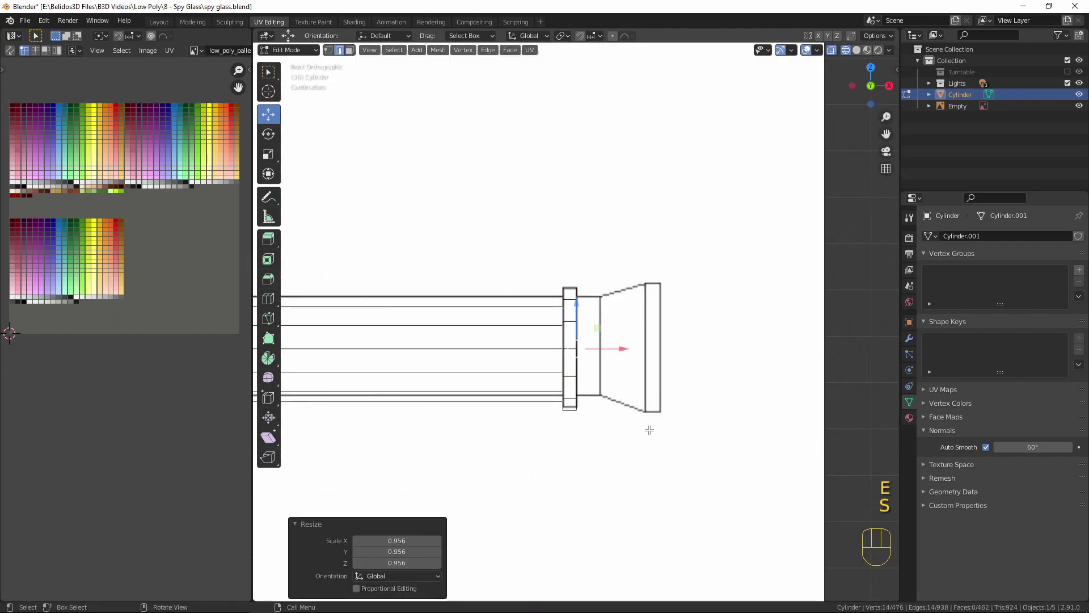
key("e")
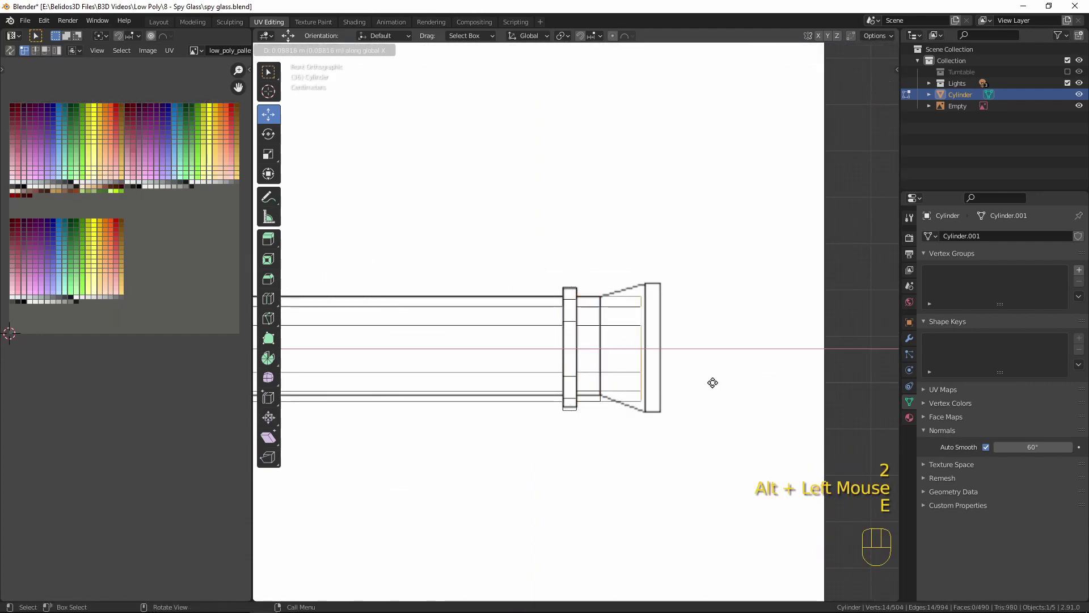
key("s")
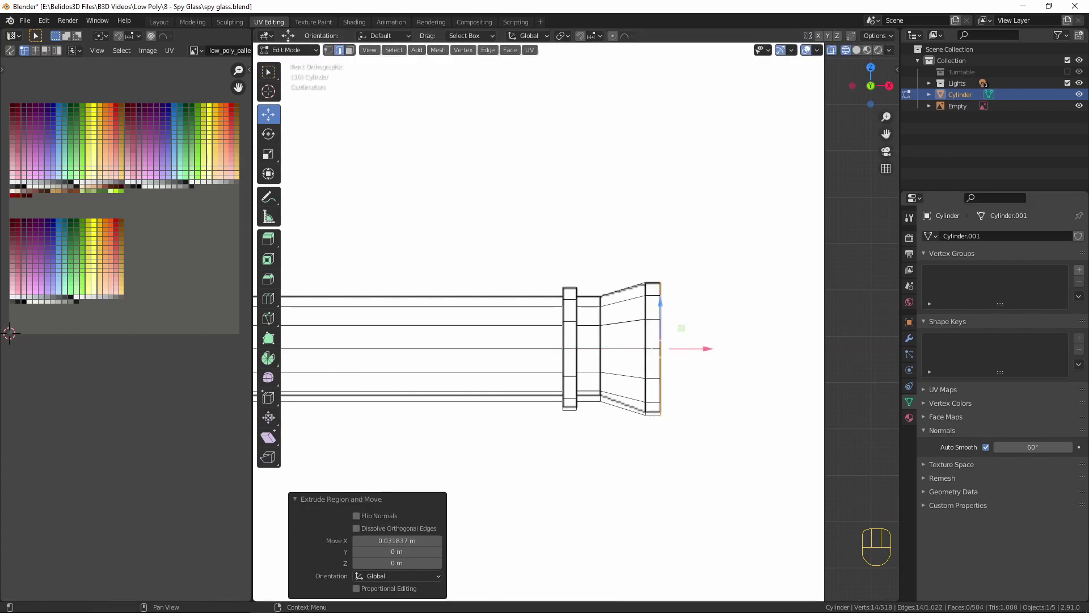
Examine the whole spyglass in shaded view from several angles, including the open eyepiece end.
middle_click_drag(660, 231, 594, 253)
key("shift+z")
scroll(532, 290, "down", 5)
middle_click_drag(531, 290, 408, 294, "shift")
scroll(652, 312, "down", 3)
scroll(703, 318, "up", 3)
scroll(499, 318, "down", 2)
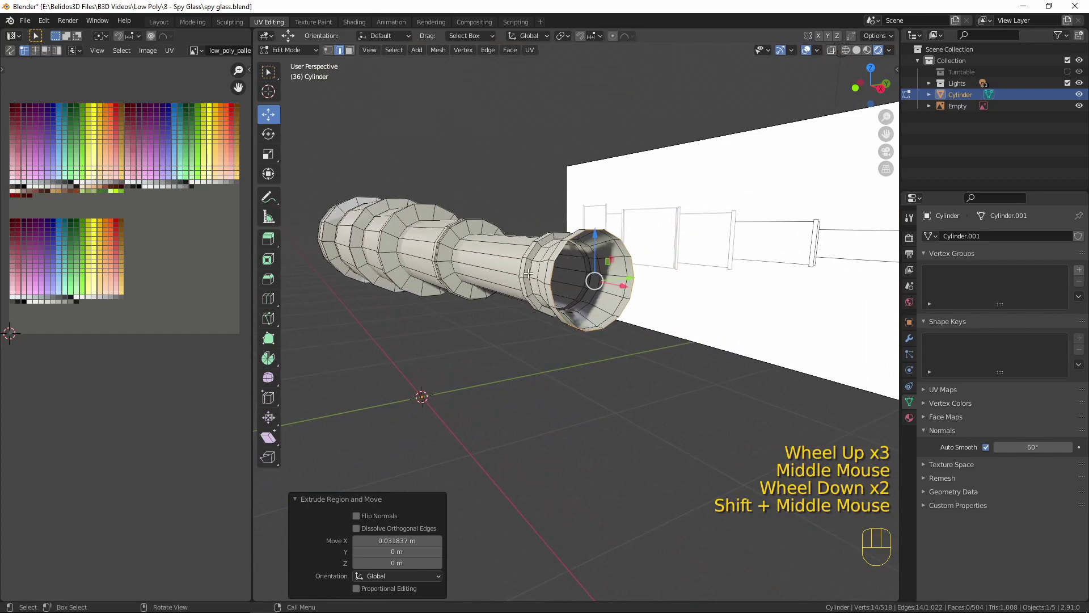
middle_click_drag(526, 273, 591, 301)
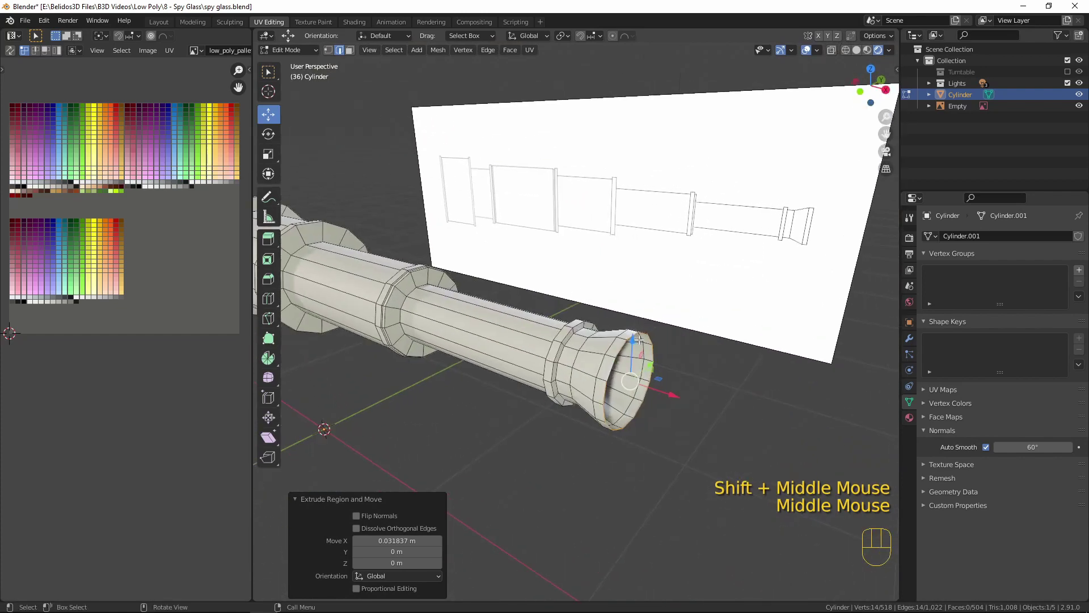
middle_click_drag(676, 391, 661, 388)
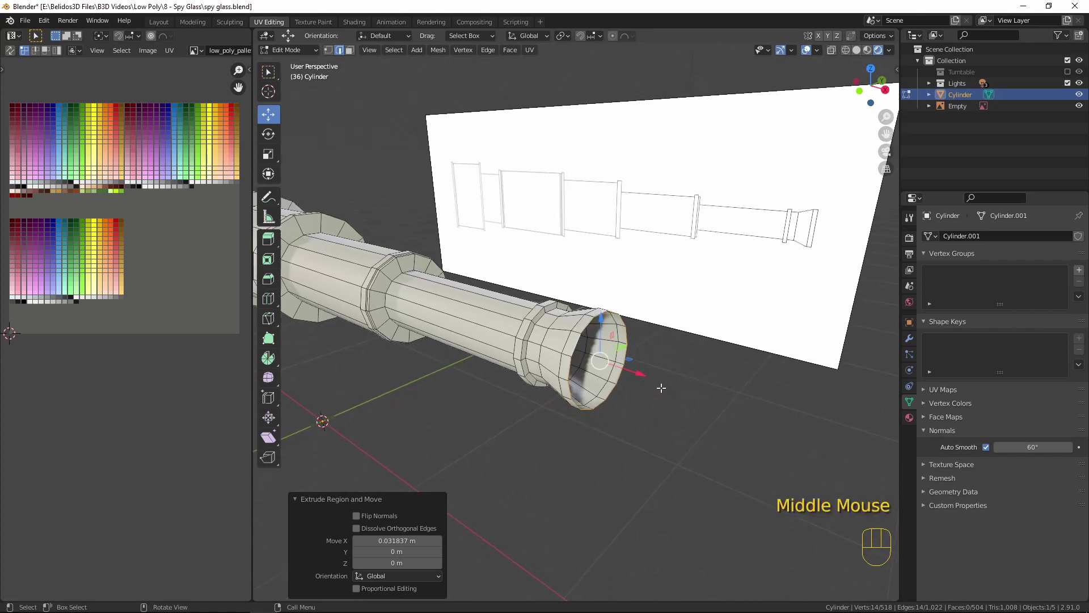
Select the eyepiece's open edge loop, extrude it in place and scale it inward by 0.768.
left_click(582, 348, "alt")
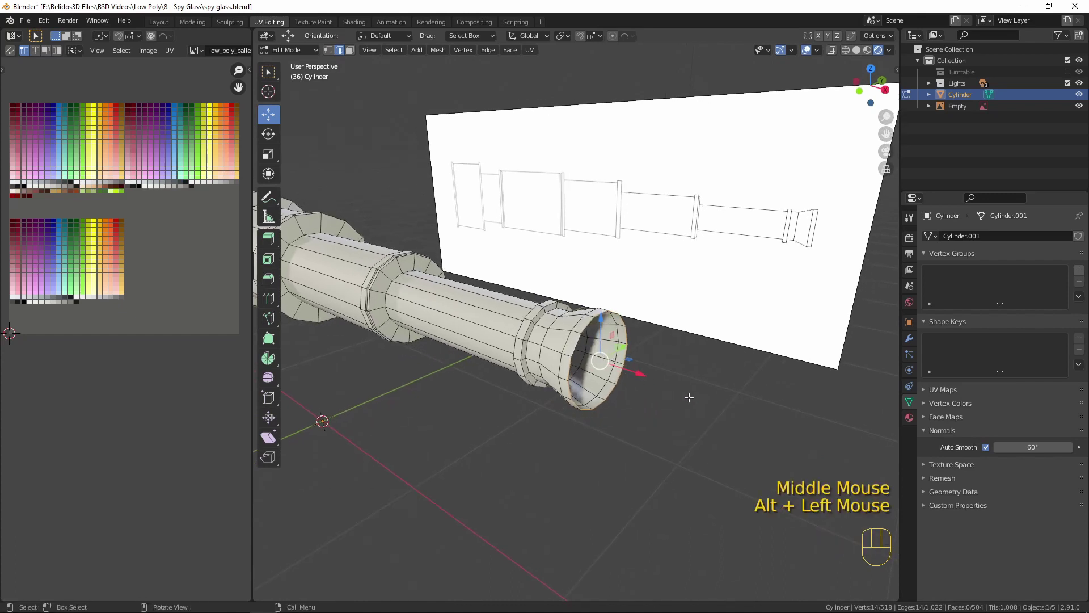
key("e")
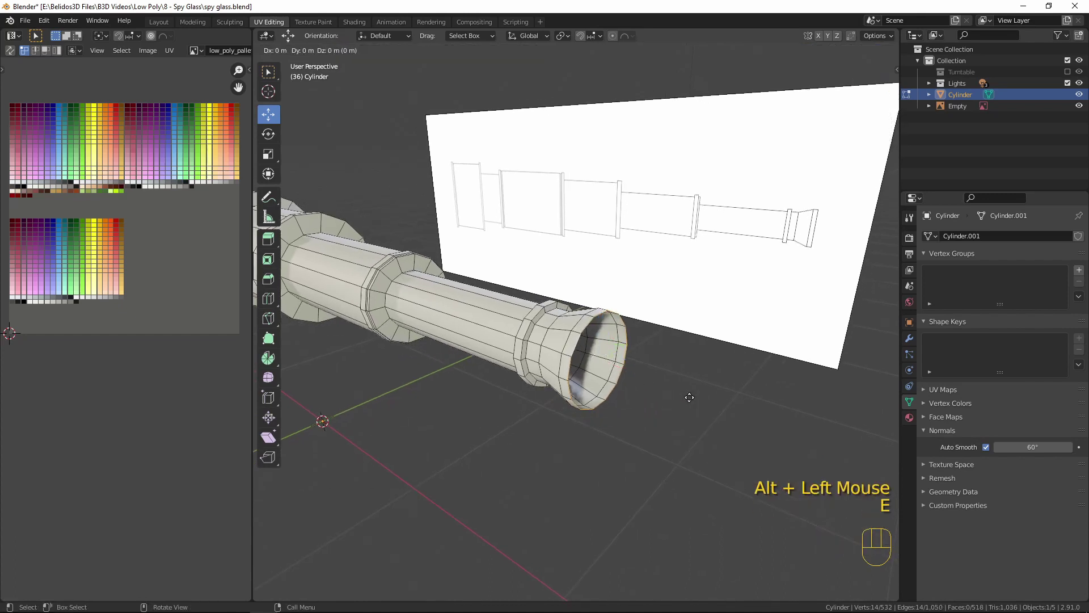
right_click(688, 397)
key("s")
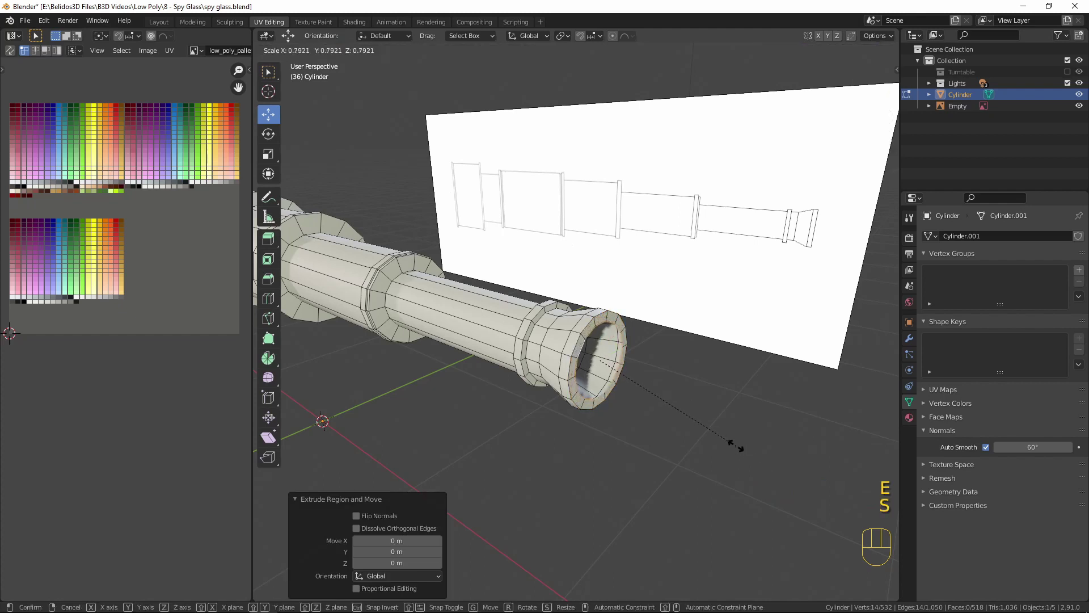
left_click(732, 443)
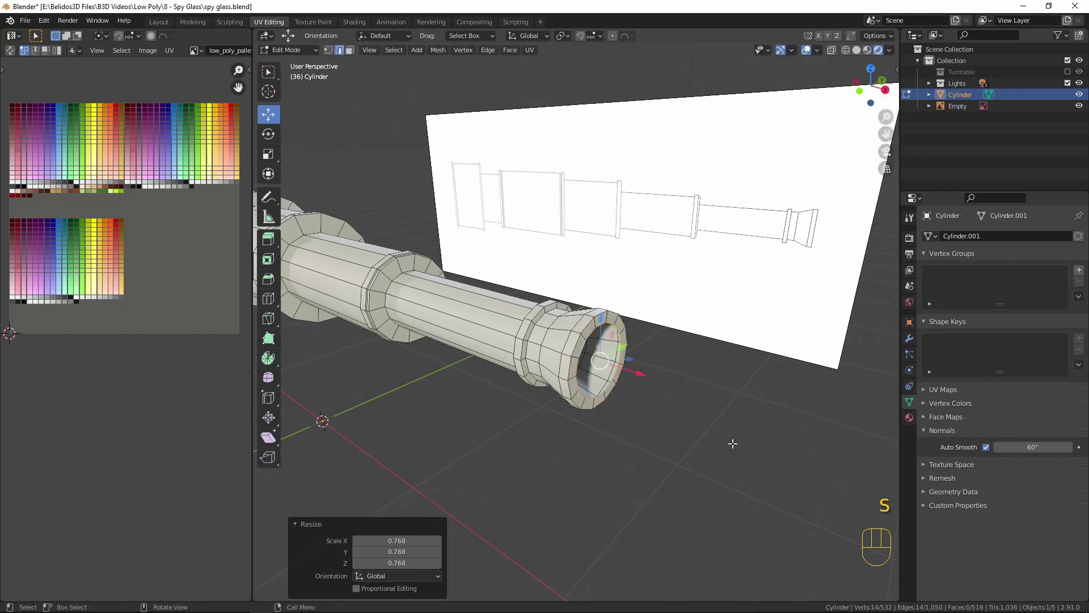
Extrude the eyepiece's inner edge loop in place and move it about 0.042 m along negative X into the tube.
key("e")
right_click(732, 444)
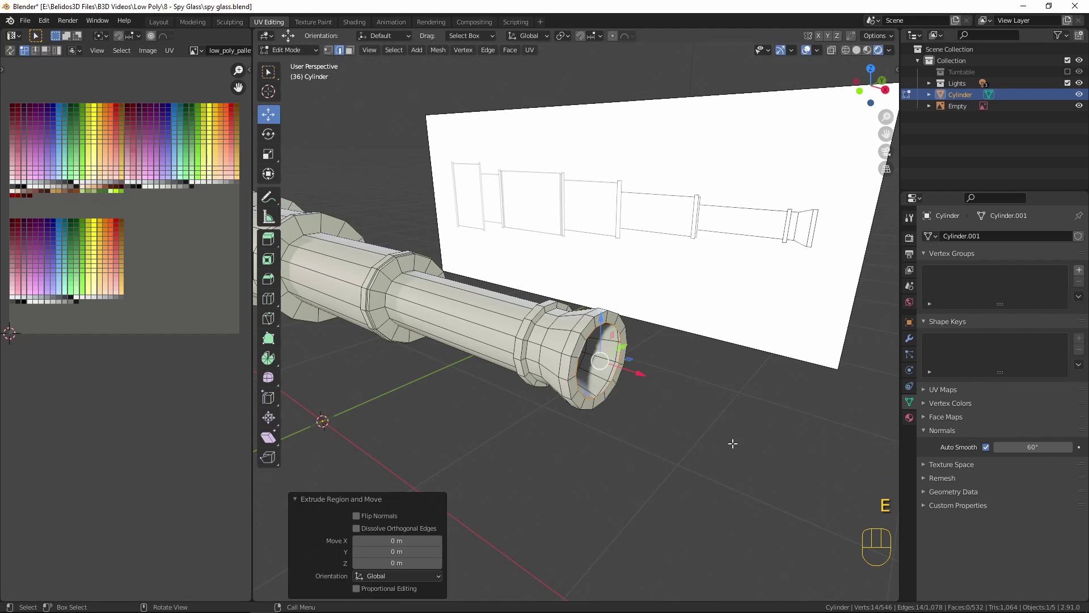
key("g")
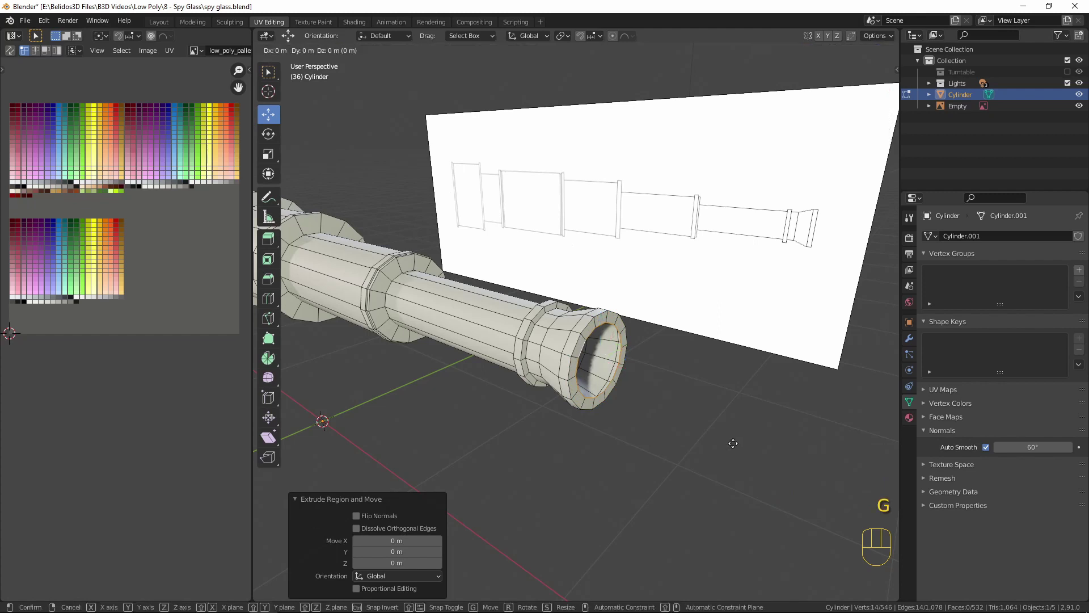
key("x")
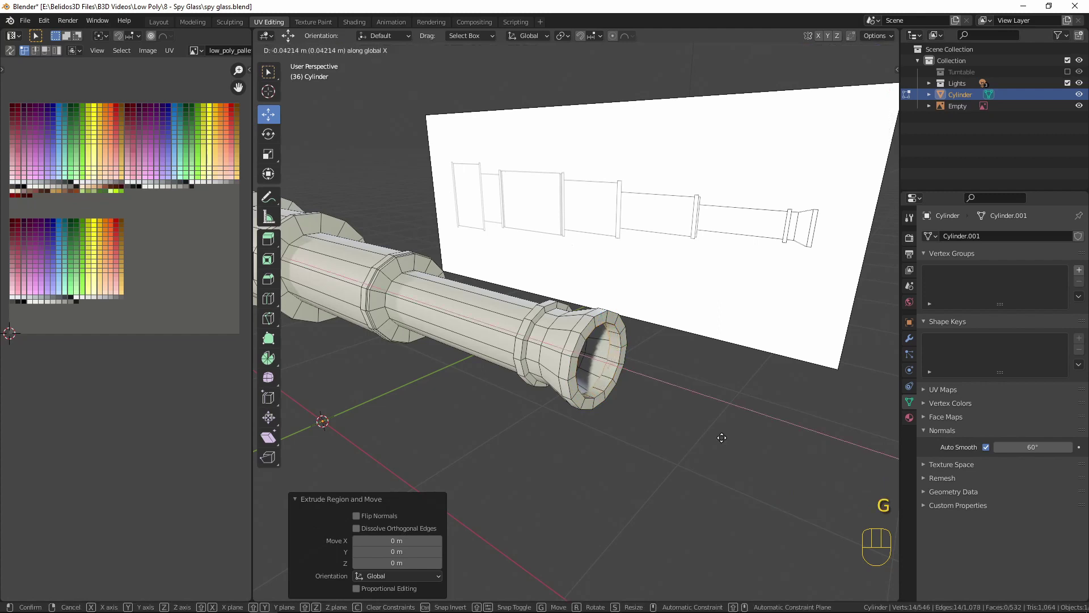
left_click(722, 437)
Fill the eyepiece's recessed edge loop with a face and inset that face by about 0.026 m.
middle_click_drag(759, 426, 632, 372)
key("f")
scroll(632, 357, "up", 2)
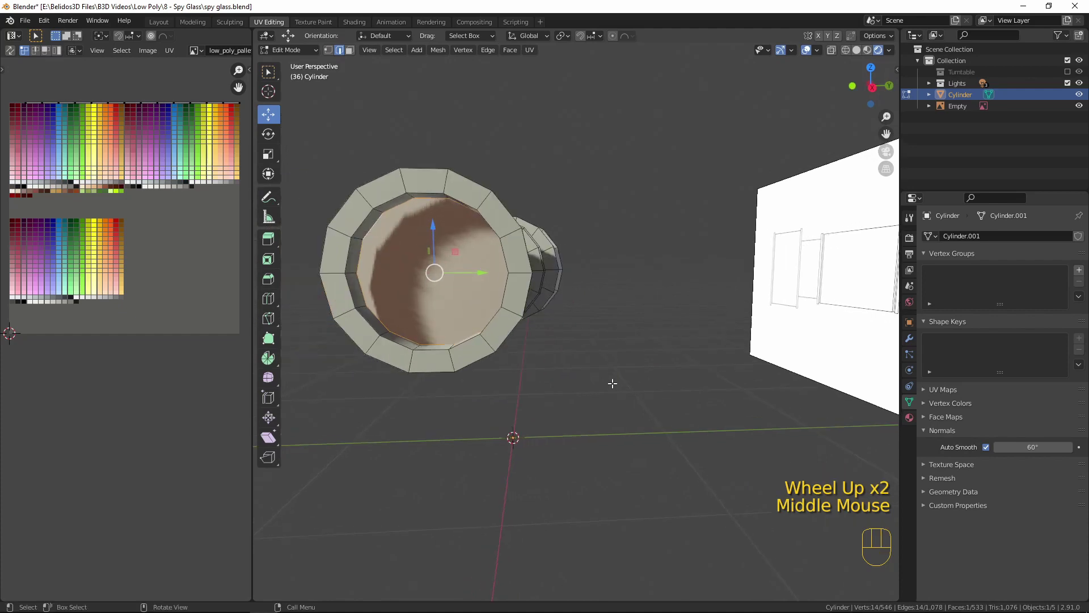
middle_click_drag(576, 406, 573, 377)
key("i")
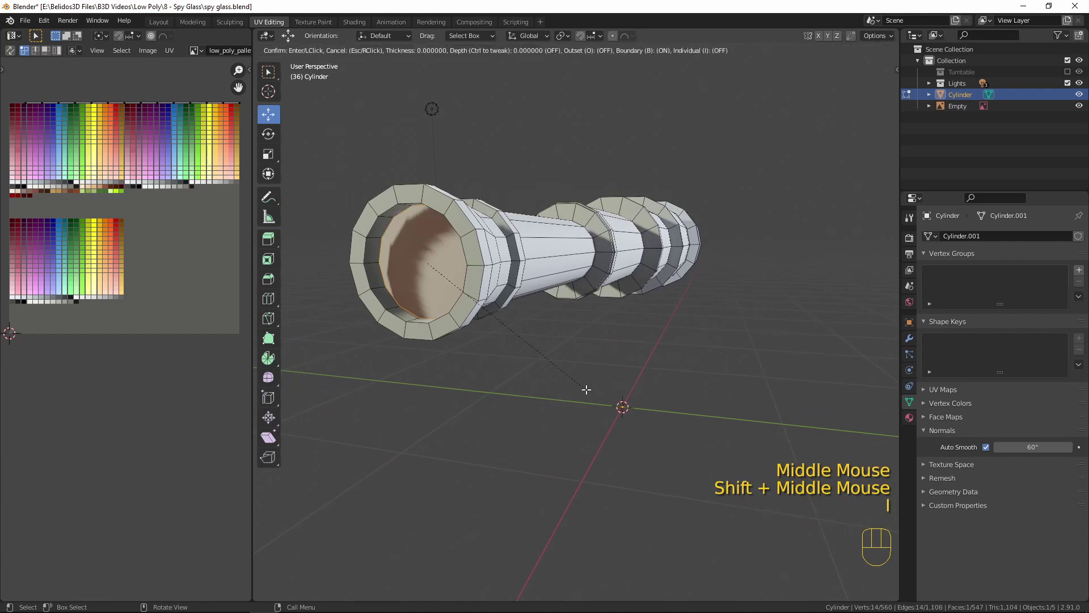
key("shift")
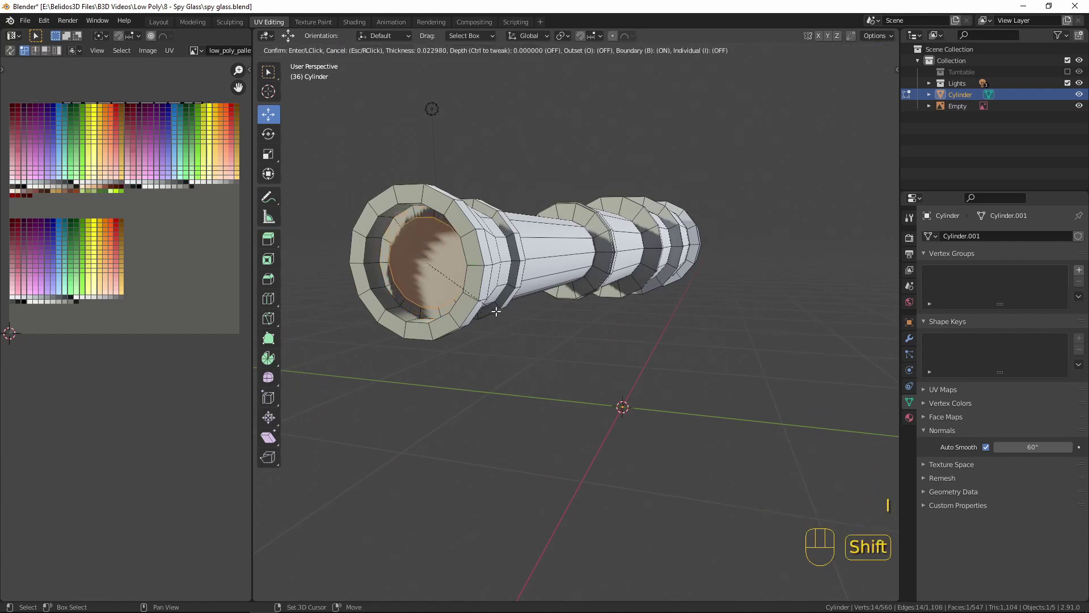
left_click(492, 302)
Move the inset eyepiece face about 0.007 m outward along the X axis.
key("g")
key("y")
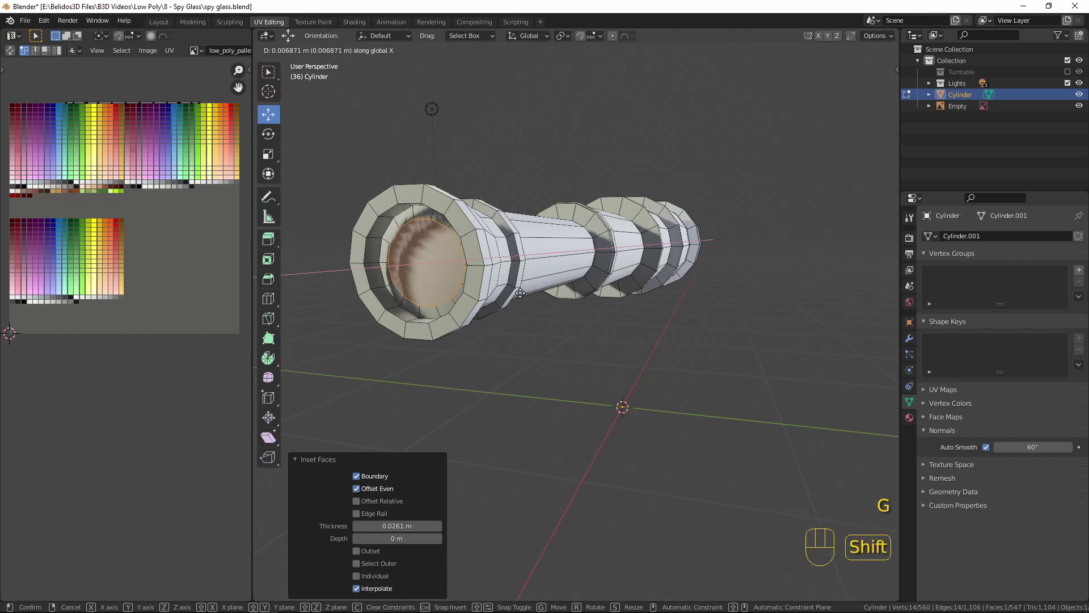
left_click(521, 294)
Inset the eyepiece lens face again by about 0.048 m and move it about 0.006 m outward along X.
key("i")
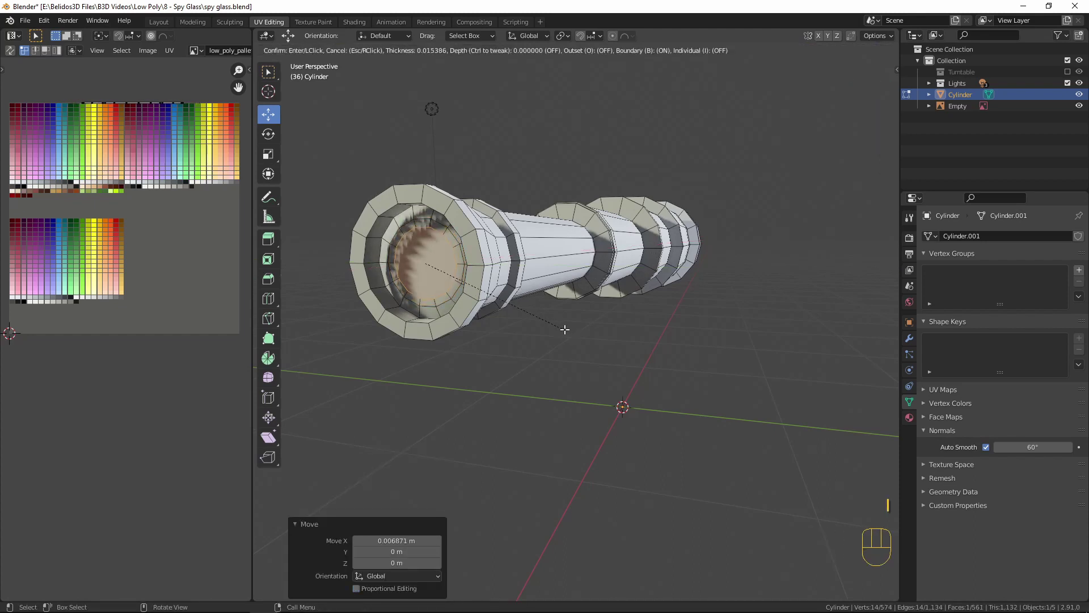
left_click(550, 323)
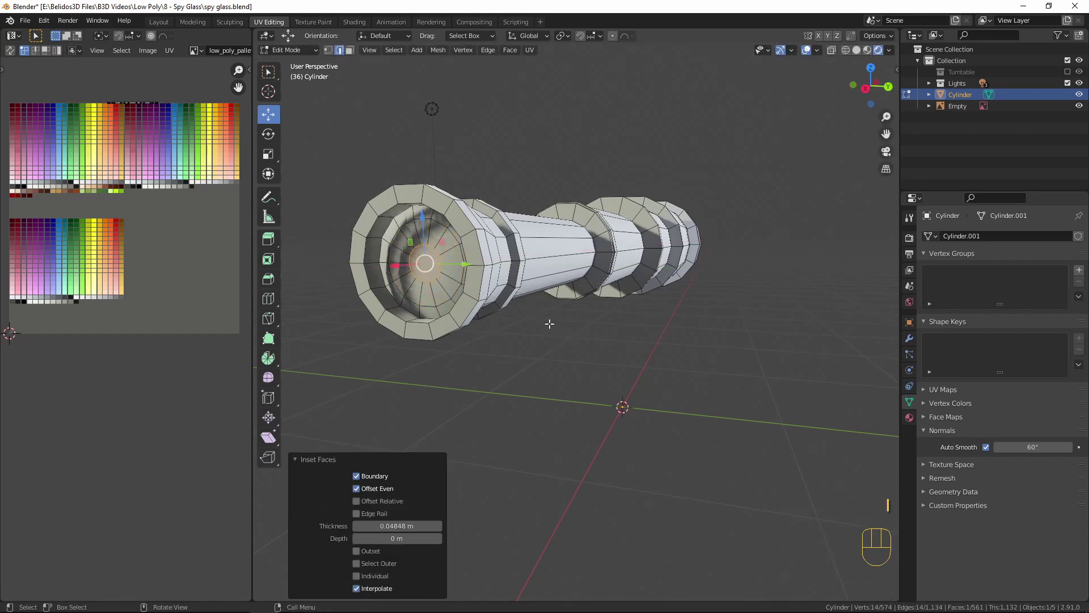
key("g")
key("x")
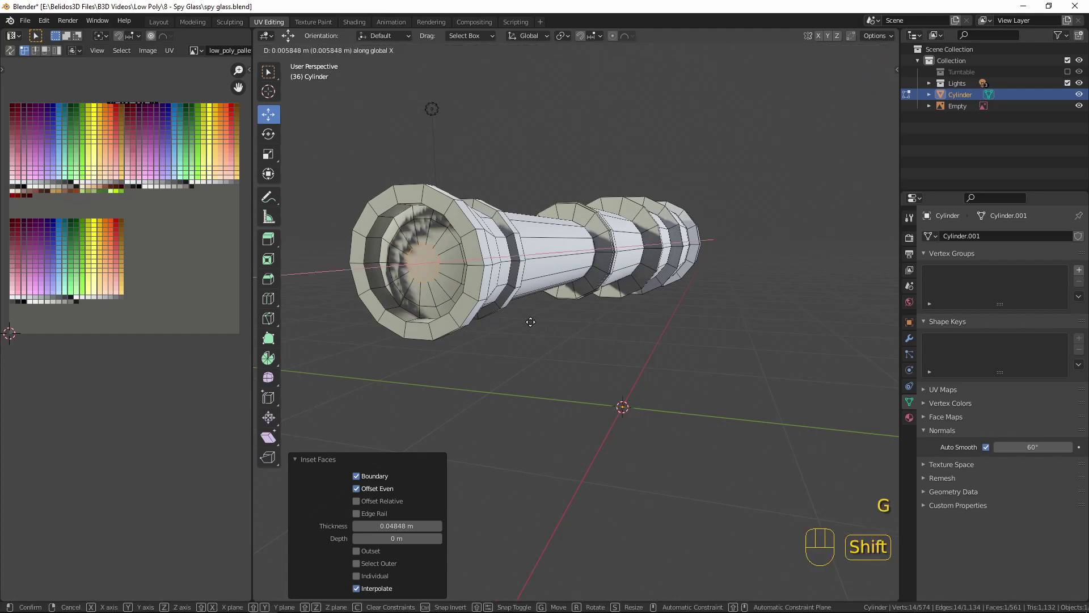
left_click(531, 321)
Switch to face selection and grow the selection twice from the centre face to cover the whole eyepiece lens.
scroll(531, 319, "down", 2)
middle_click_drag(530, 318, 577, 302)
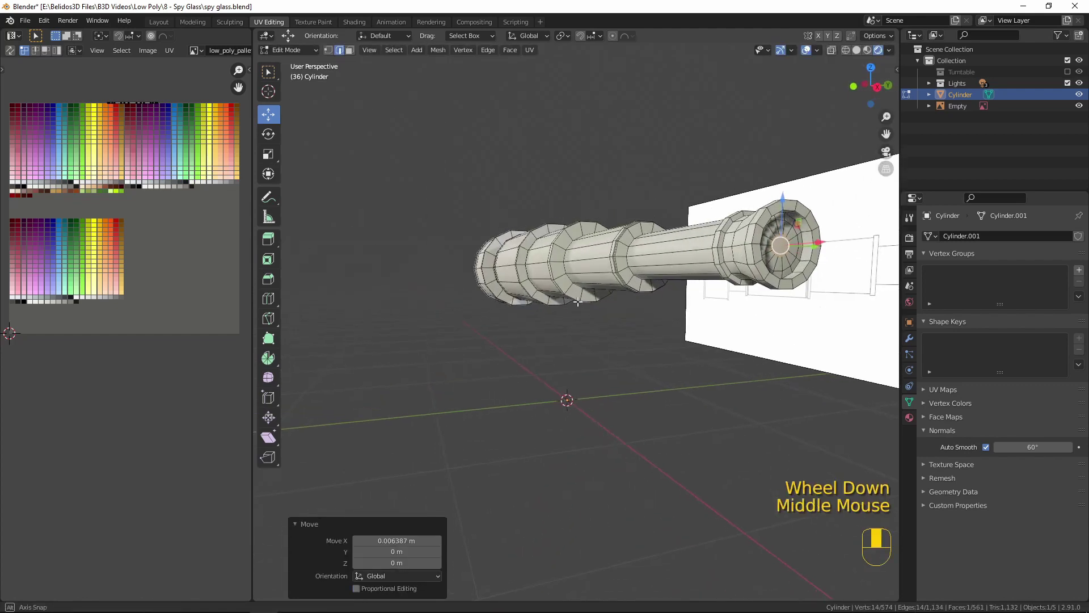
middle_click_drag(638, 324, 509, 338, "shift")
scroll(538, 341, "up", 1)
key("3")
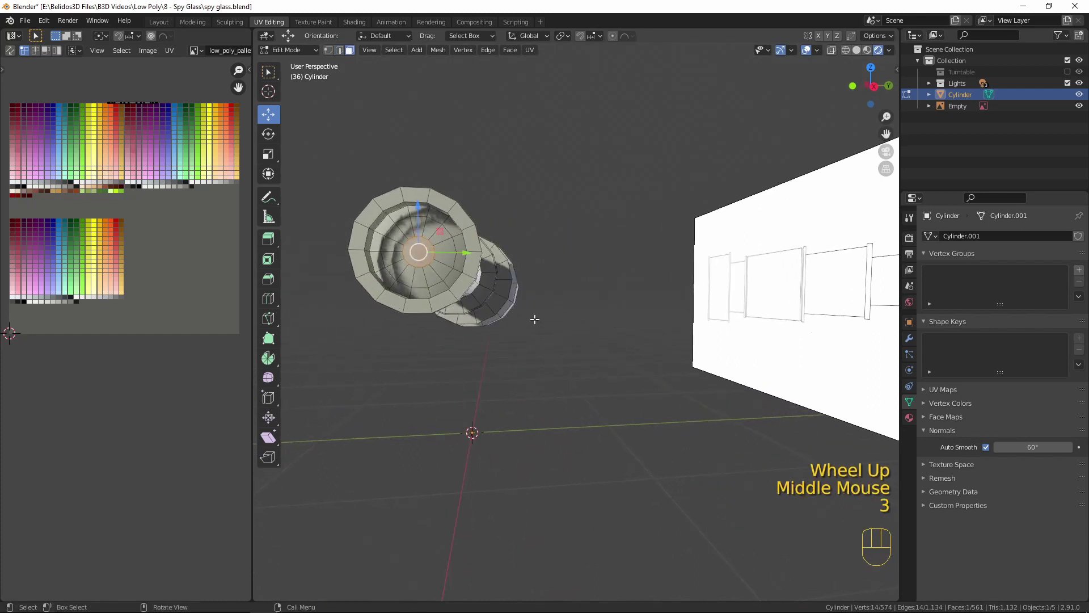
key("shift+KP_Add")
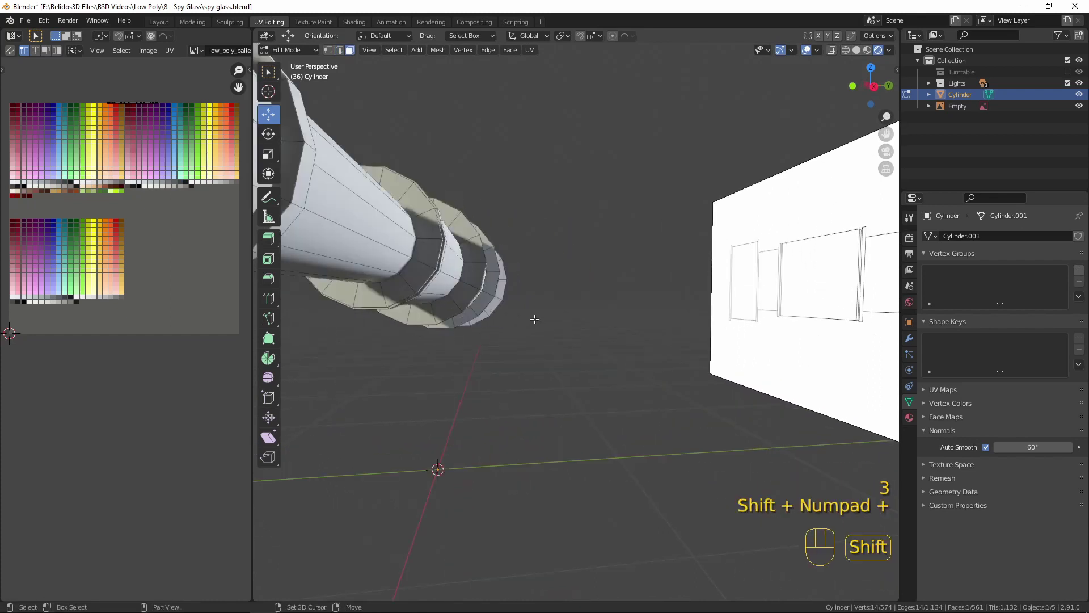
scroll(535, 319, "down", 6)
scroll(520, 313, "up", 5)
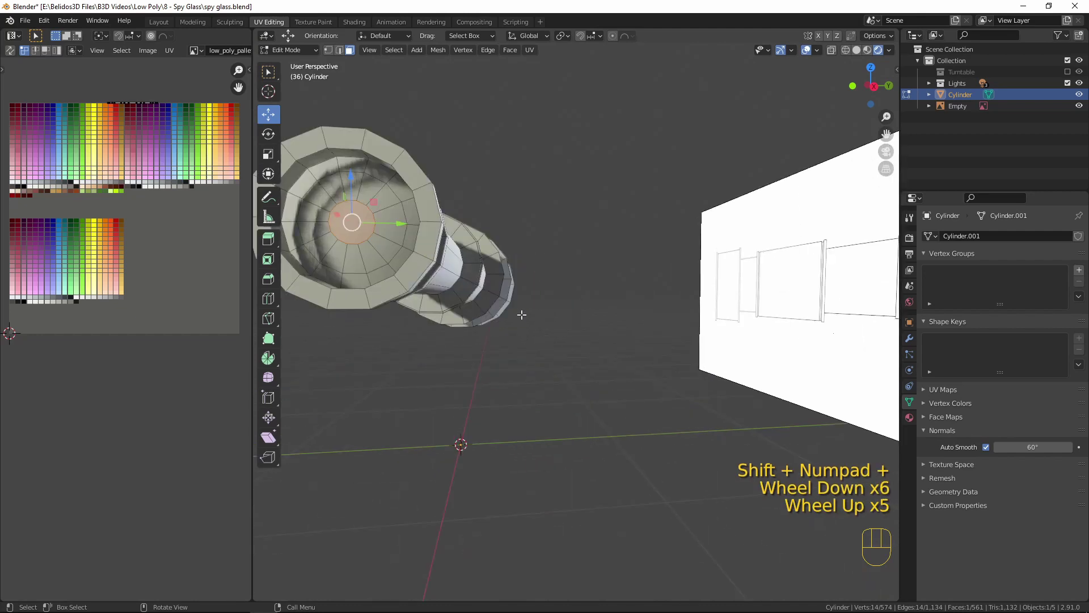
key("ctrl+KP_Add")
key("ctrl+KP_Add")
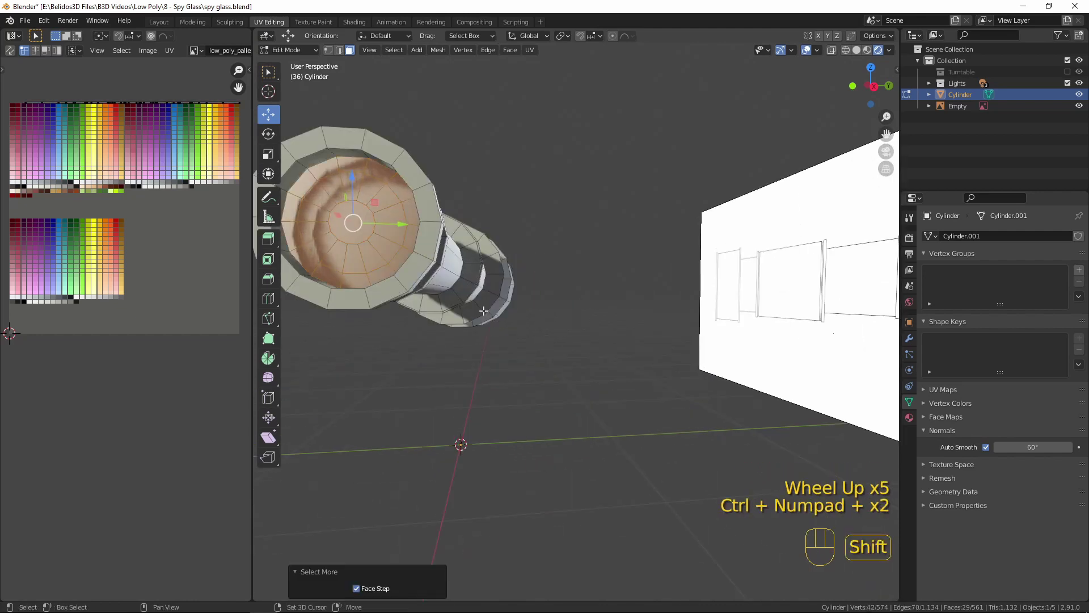
middle_click_drag(520, 315, 492, 274, "shift")
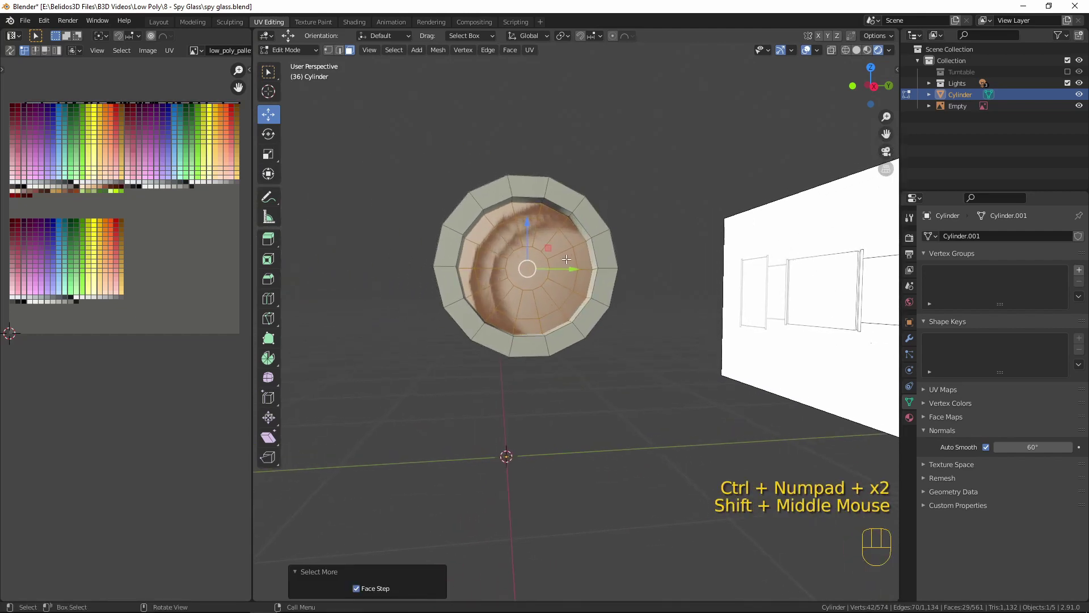
Add a material slot to the spyglass and give it the existing Palette material.
left_click(910, 418)
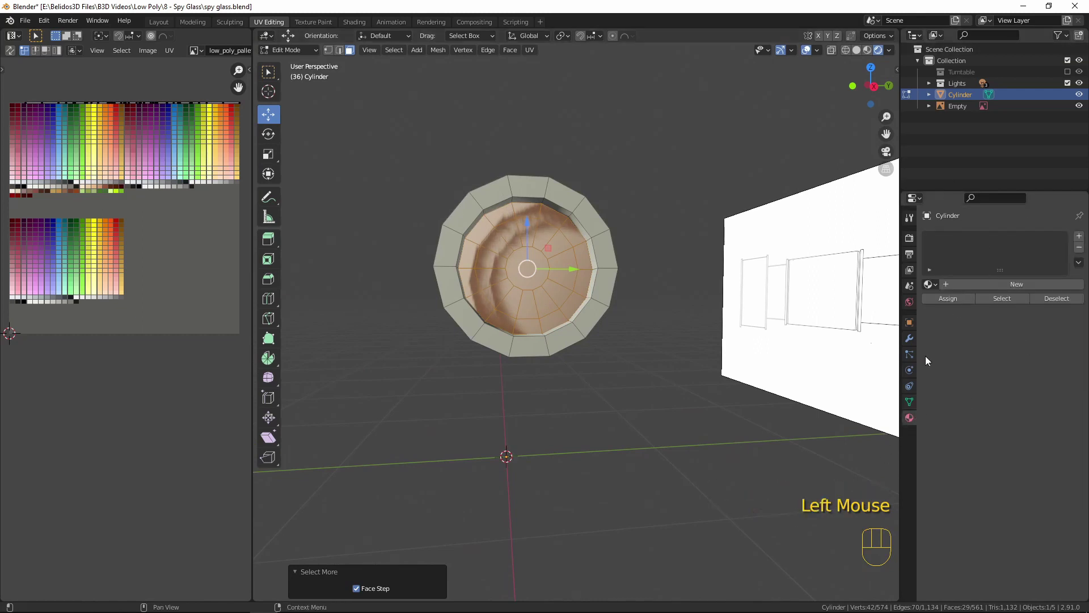
left_click(1080, 237)
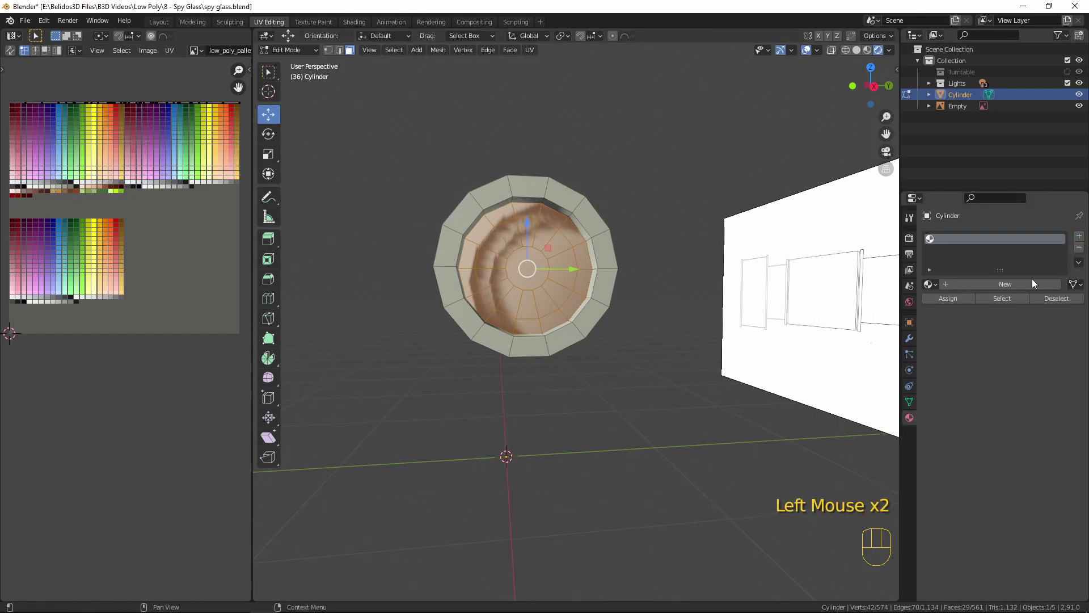
left_click(930, 284)
left_click(943, 306)
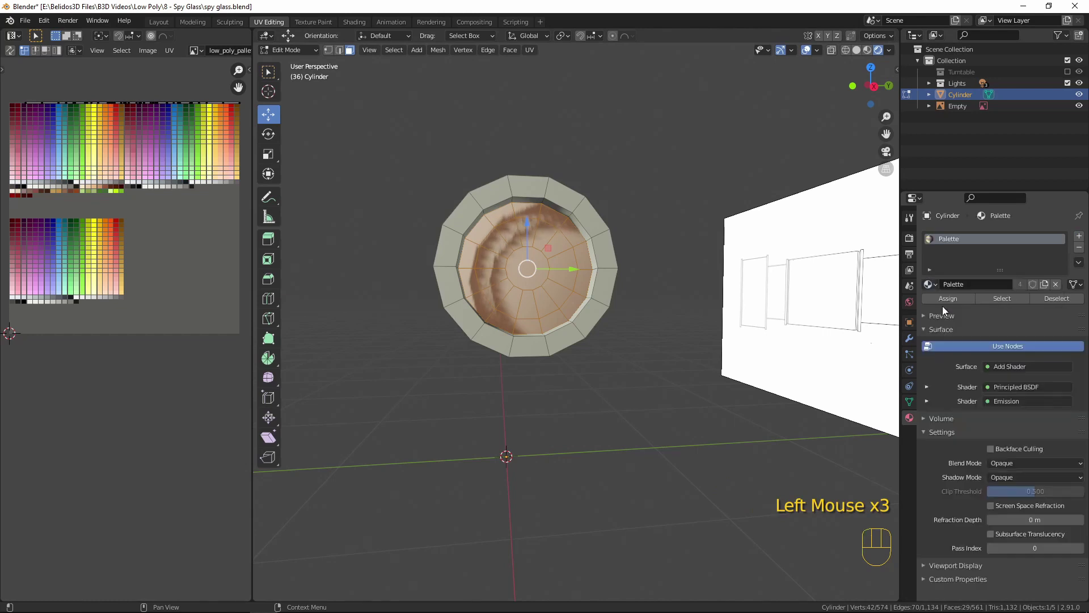
Reset the UVs of the selected lens faces, scale them to 0 and place them on a light blue palette swatch.
middle_click_drag(698, 358, 597, 353)
key("u")
left_click(597, 355)
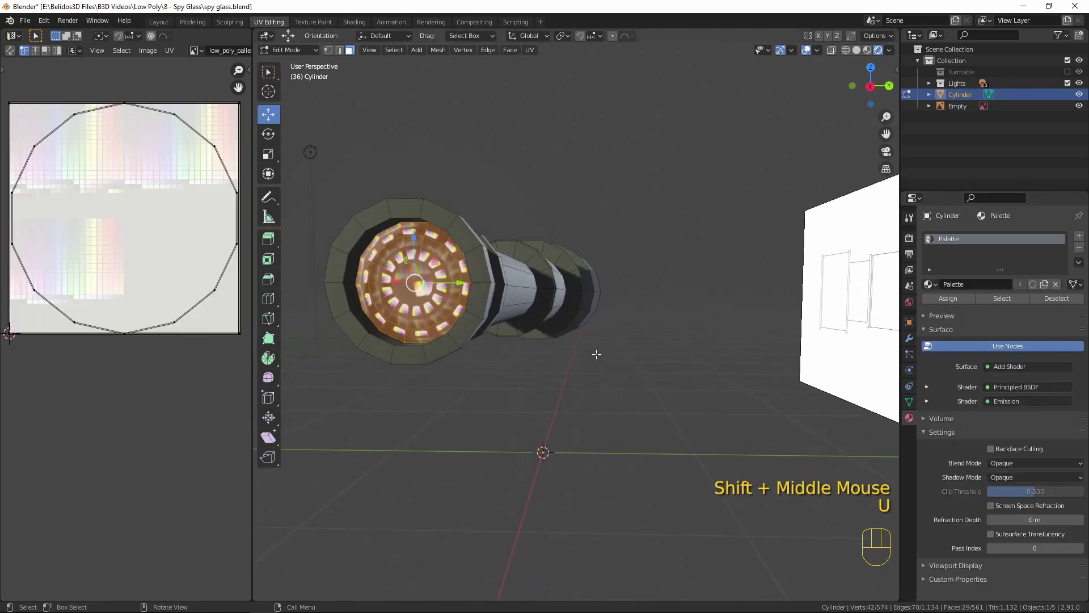
key("a")
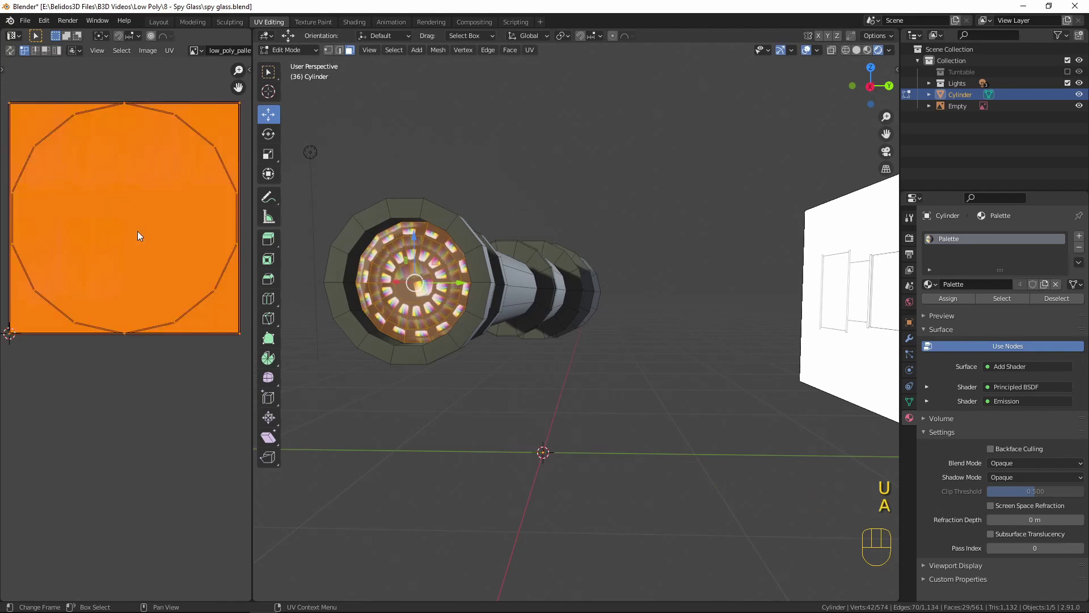
key("s")
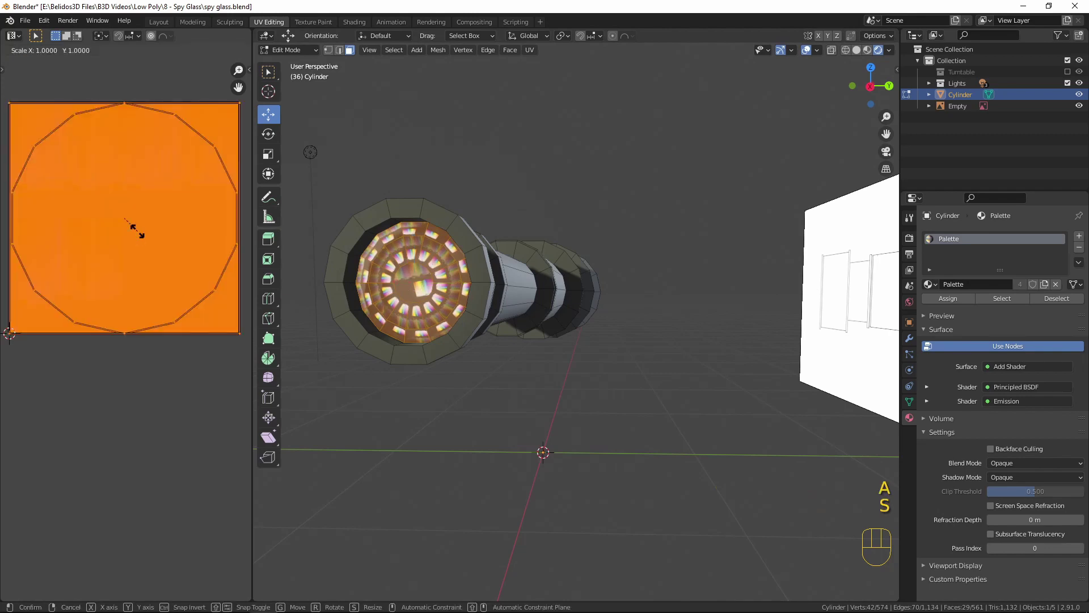
key("0")
left_click(136, 229)
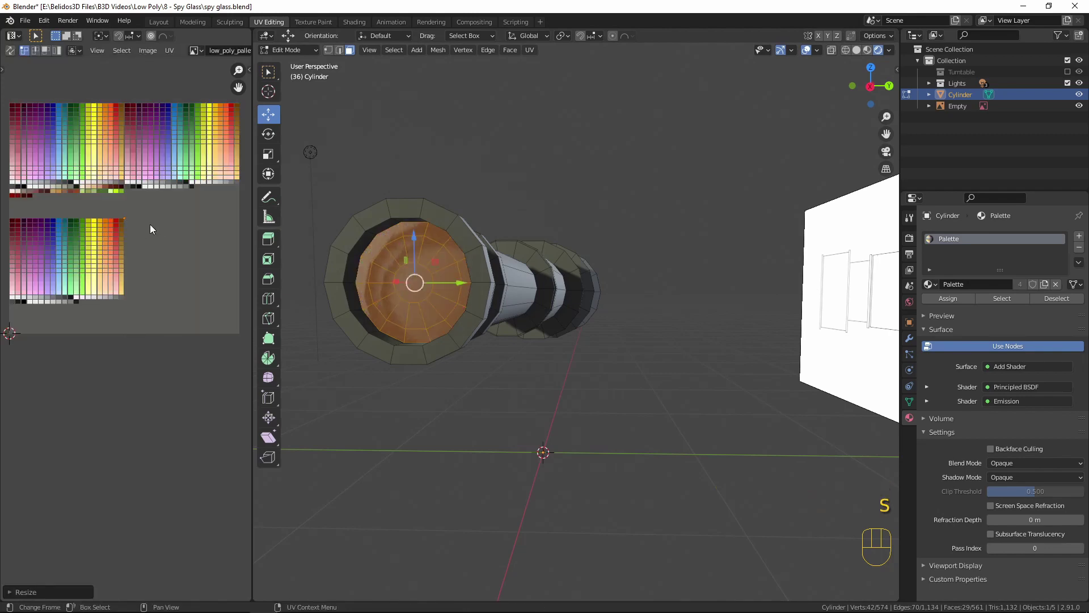
key("g")
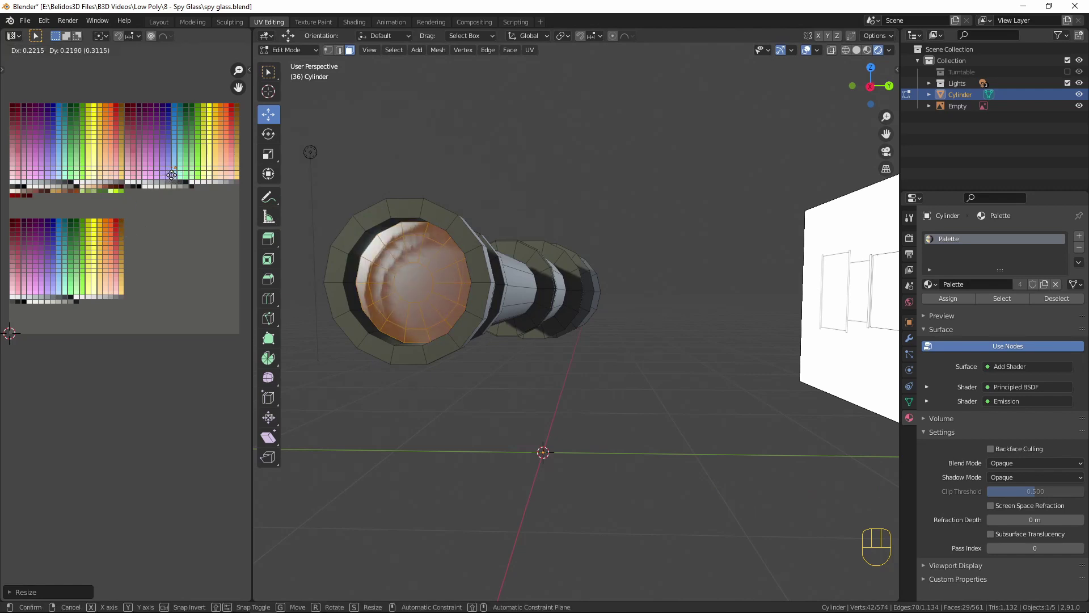
left_click(171, 174)
Leave Edit Mode and examine the textured spyglass, including its wide open front end.
key("Tab")
scroll(580, 257, "down", 3)
middle_click_drag(580, 257, 673, 352)
scroll(581, 284, "up", 1)
scroll(585, 280, "up", 2)
scroll(815, 339, "down", 3)
scroll(688, 344, "up", 3)
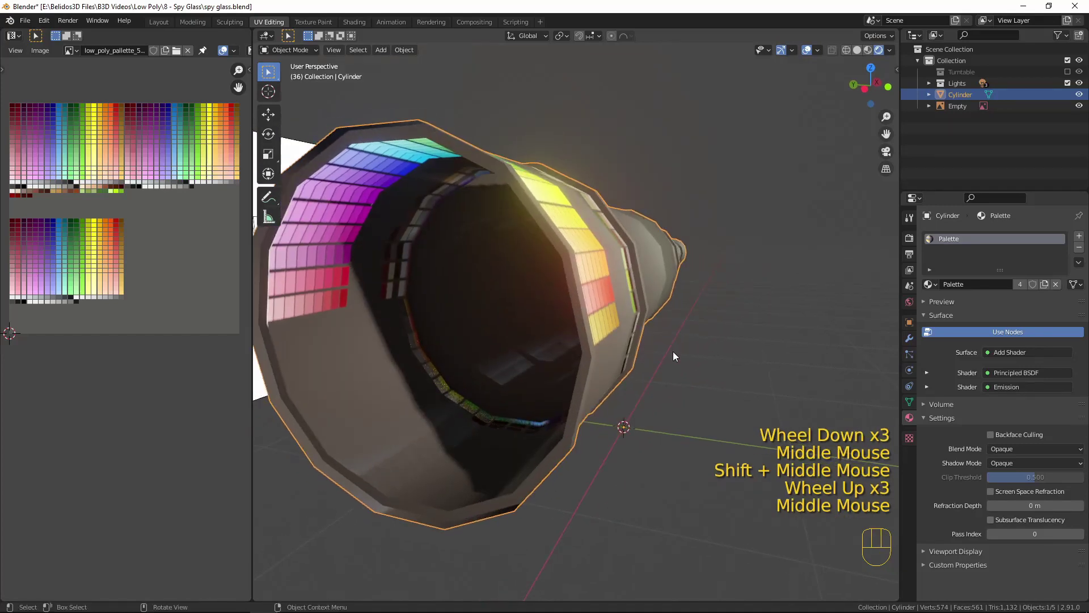
scroll(593, 311, "down", 2)
Select the open edge loop at the spyglass's wide front end, extrude it in place and scale it by 0.777.
key("Tab")
middle_click_drag(580, 306, 559, 316)
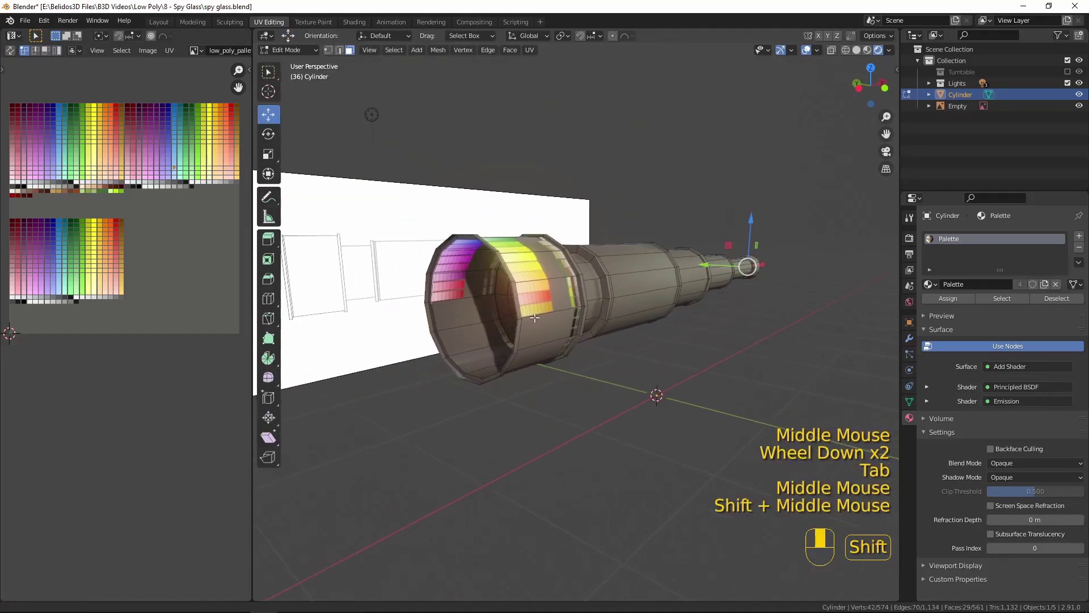
scroll(560, 316, "up", 1)
scroll(560, 315, "up", 1)
key("2")
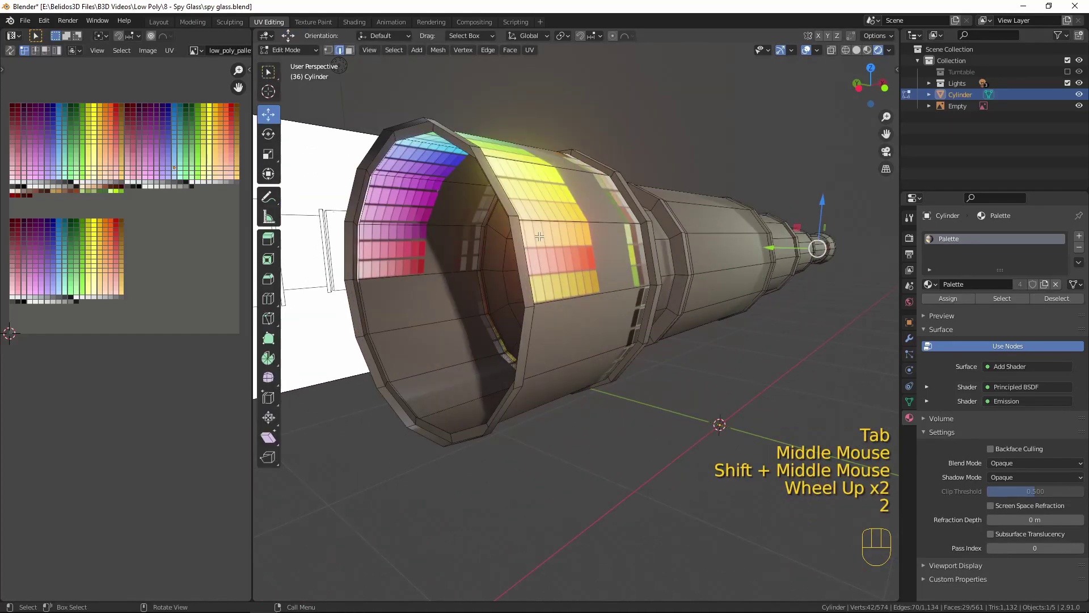
left_click(513, 230, "alt")
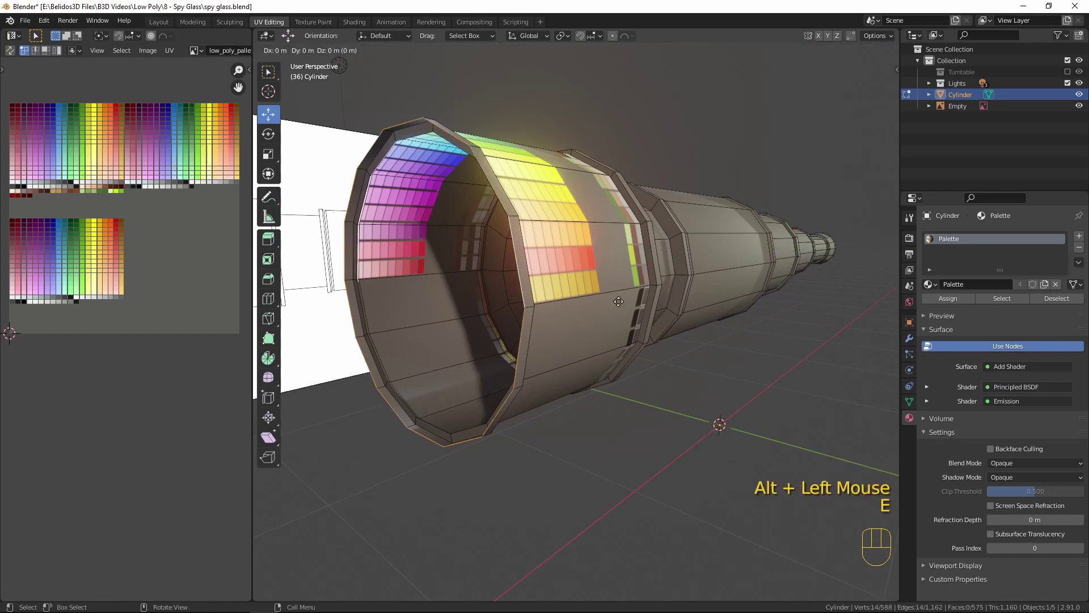
key("e")
right_click(643, 257)
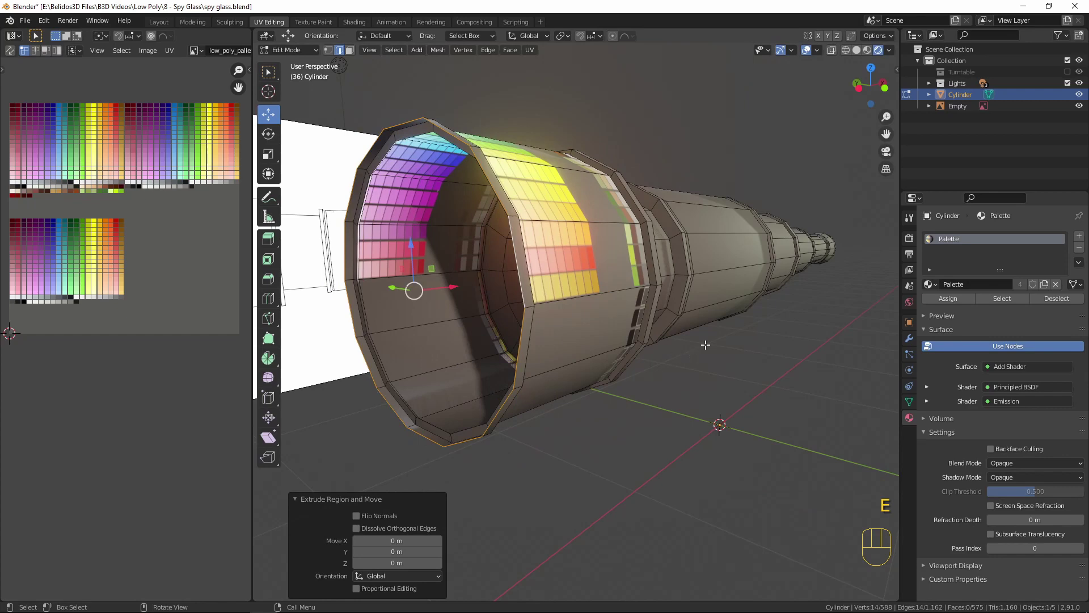
key("s")
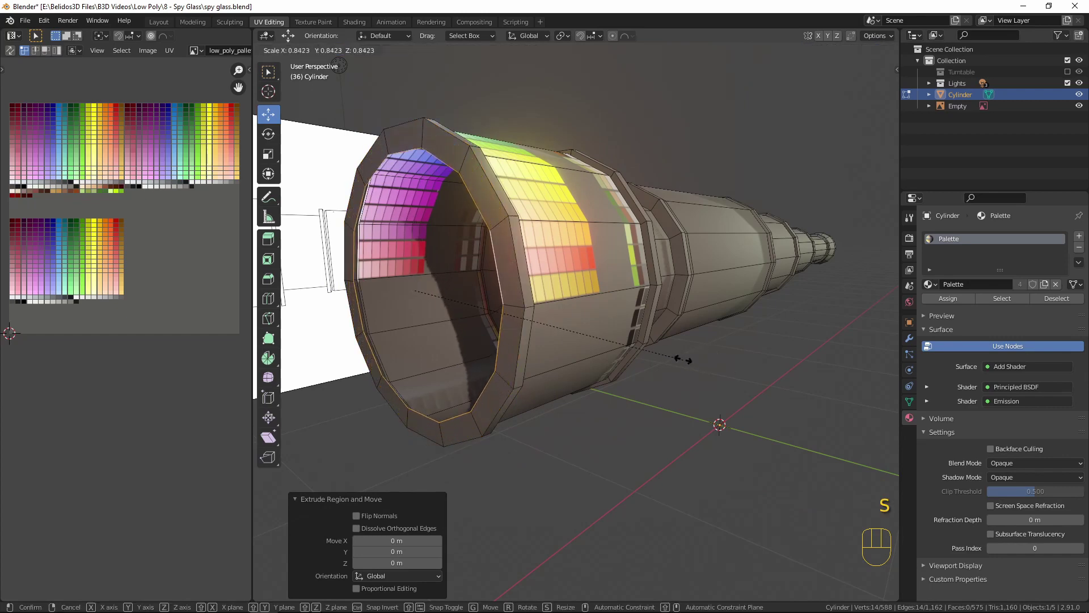
left_click(664, 351)
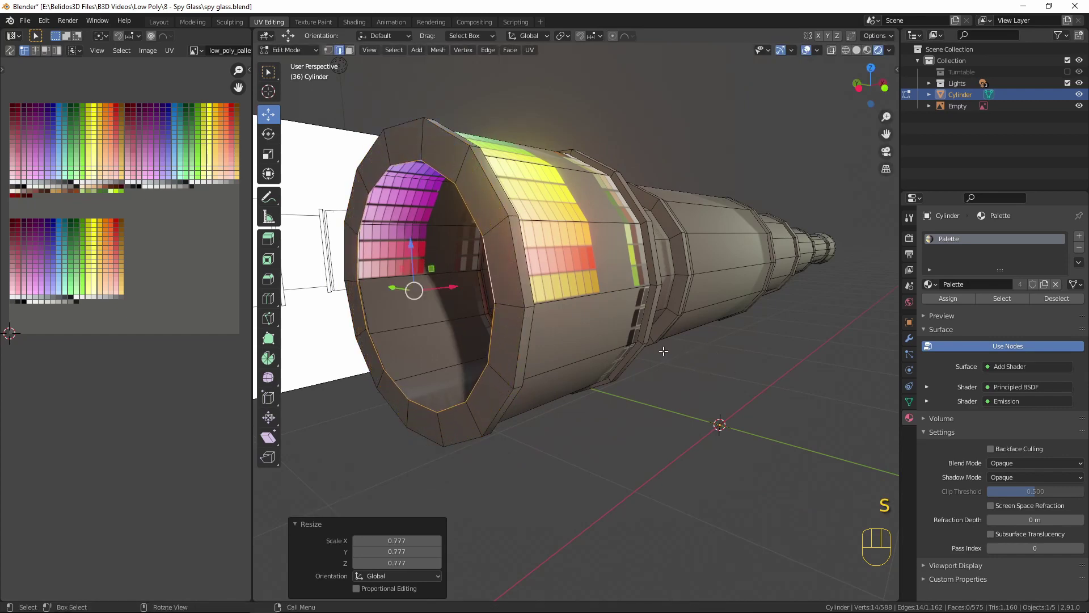
Extrude the front end's inner edge loop about 0.123 m along X into the tube and fill it with a face.
key("e")
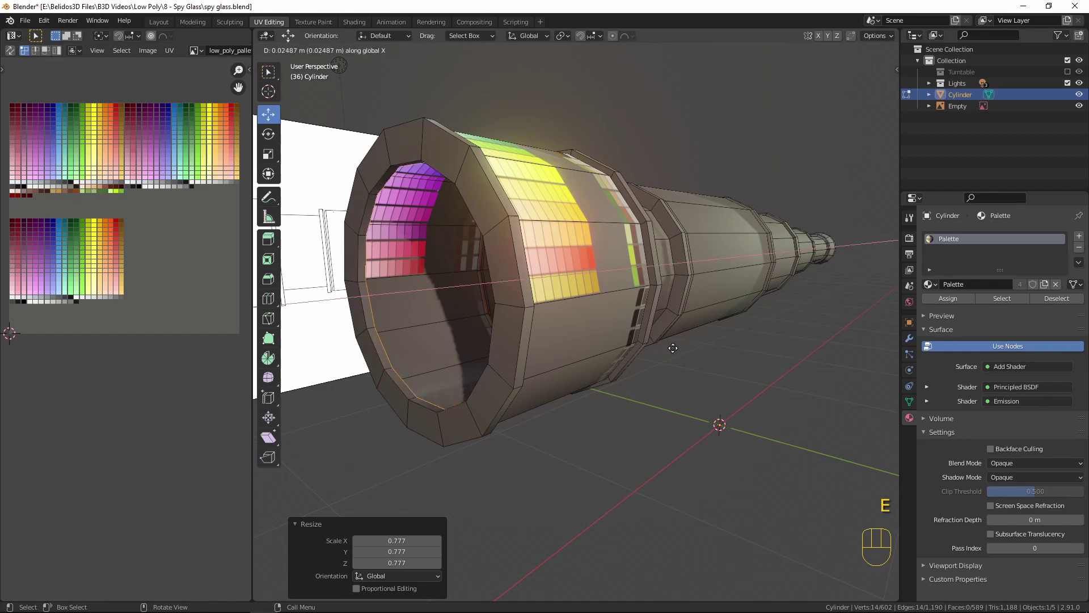
left_click(704, 346)
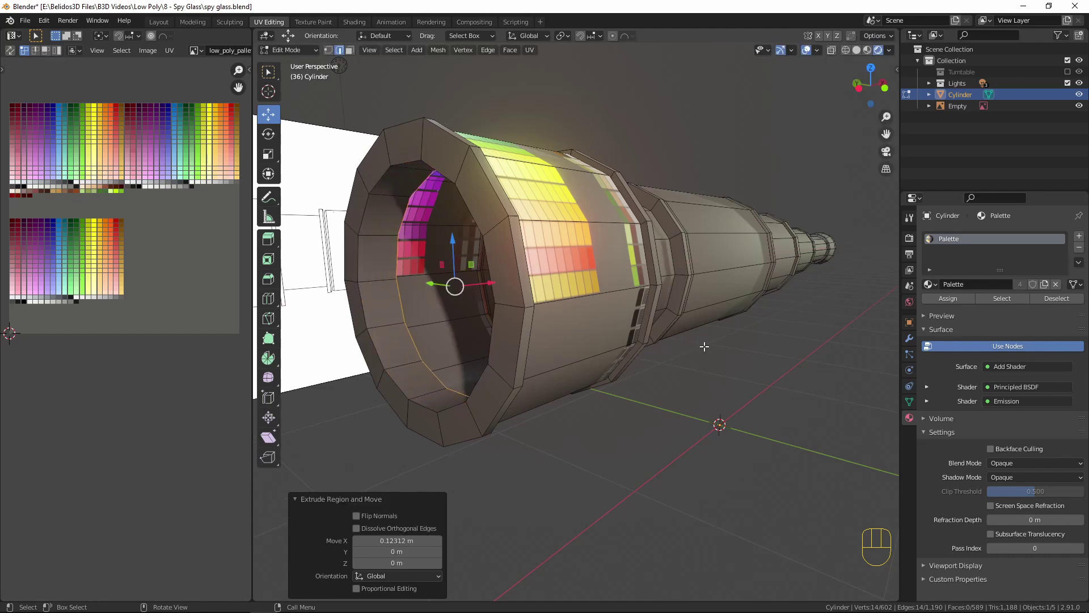
key("f")
middle_click_drag(652, 366, 616, 350)
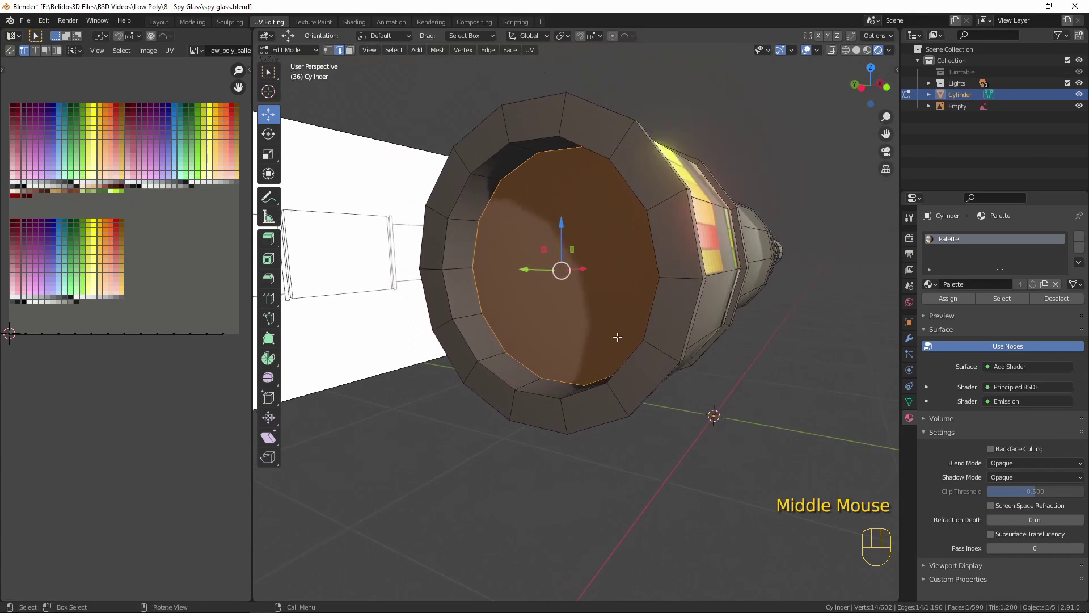
Inset the front lens face by about 0.070 m, and inset the resulting face again by about 0.147 m.
key("i")
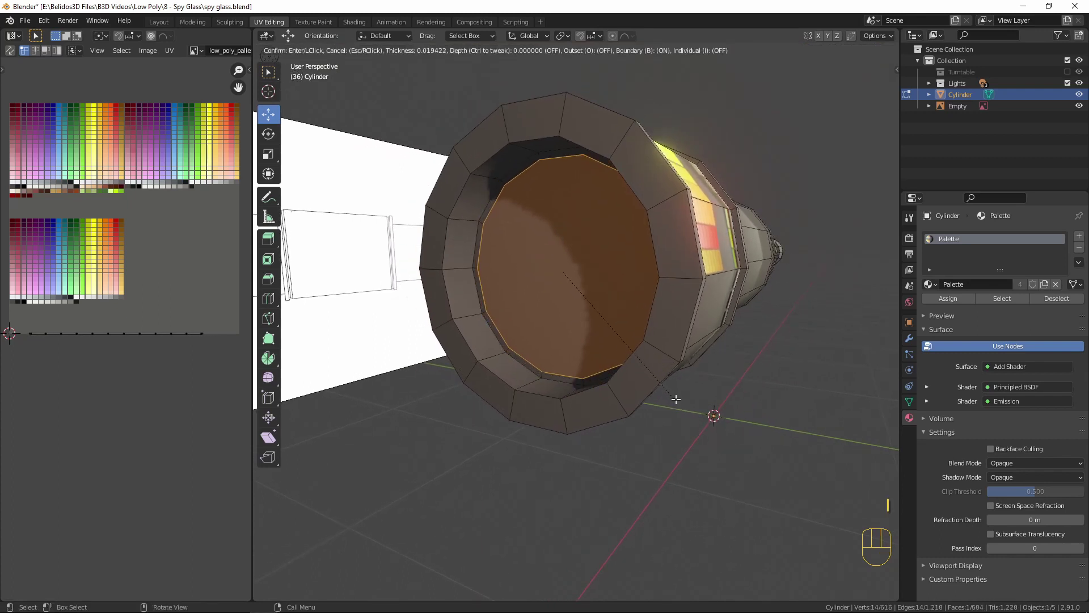
left_click(667, 385)
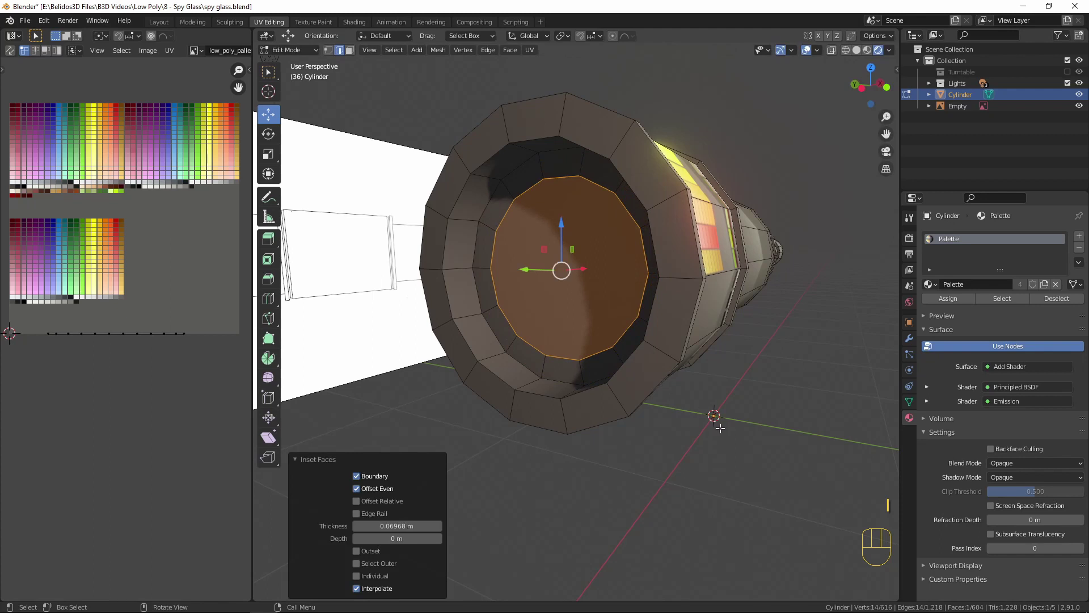
key("i")
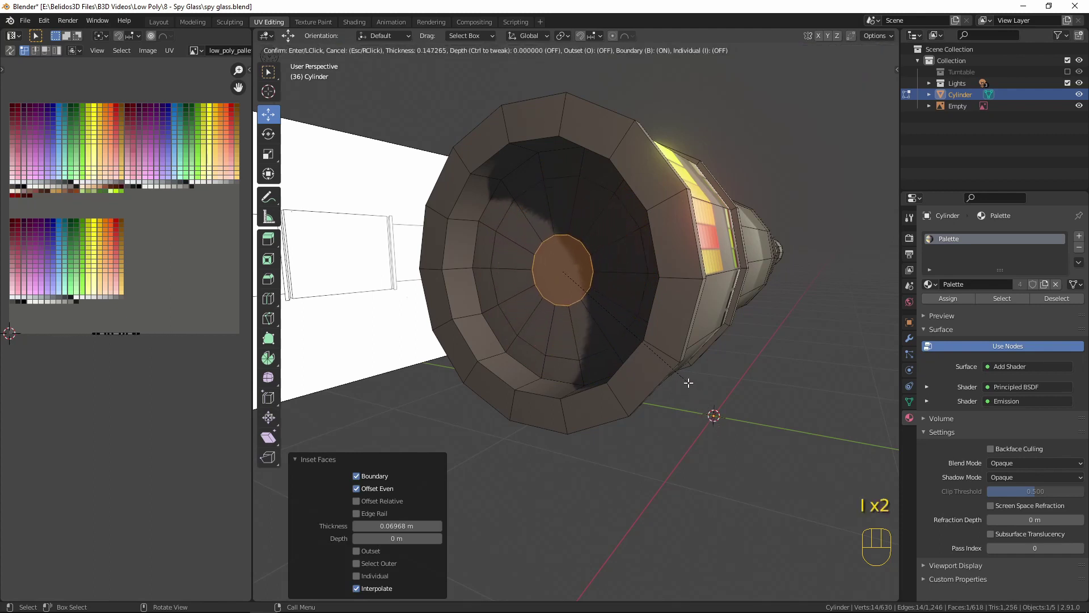
left_click(688, 383)
Select the two inner edge loops of the front lens and pull them outward along X to round the lens.
left_click(601, 182, "alt")
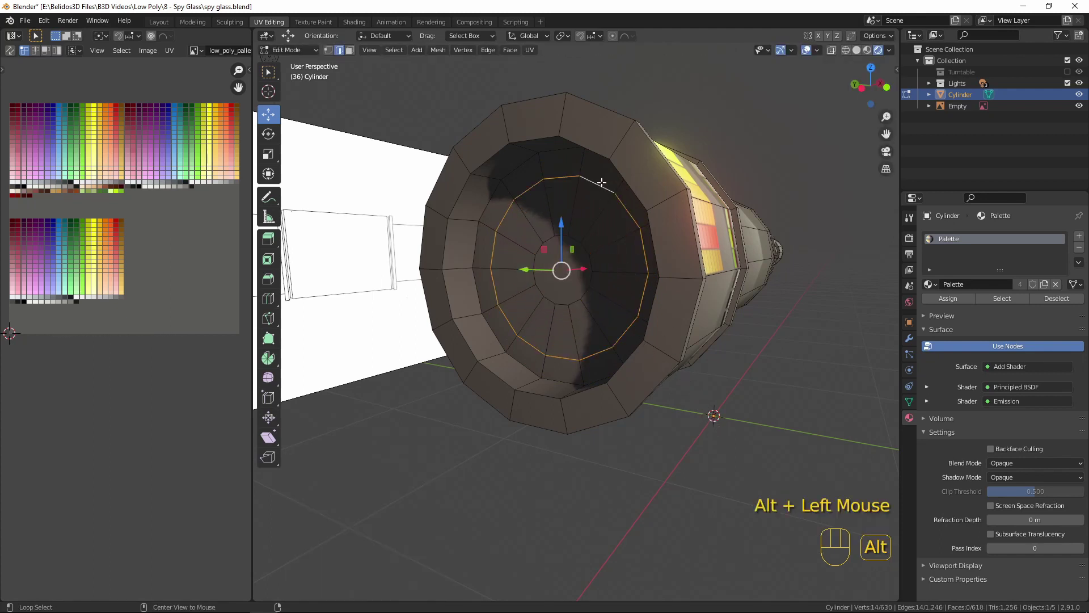
left_click(574, 239, "alt+shift")
middle_click_drag(575, 239, 626, 368)
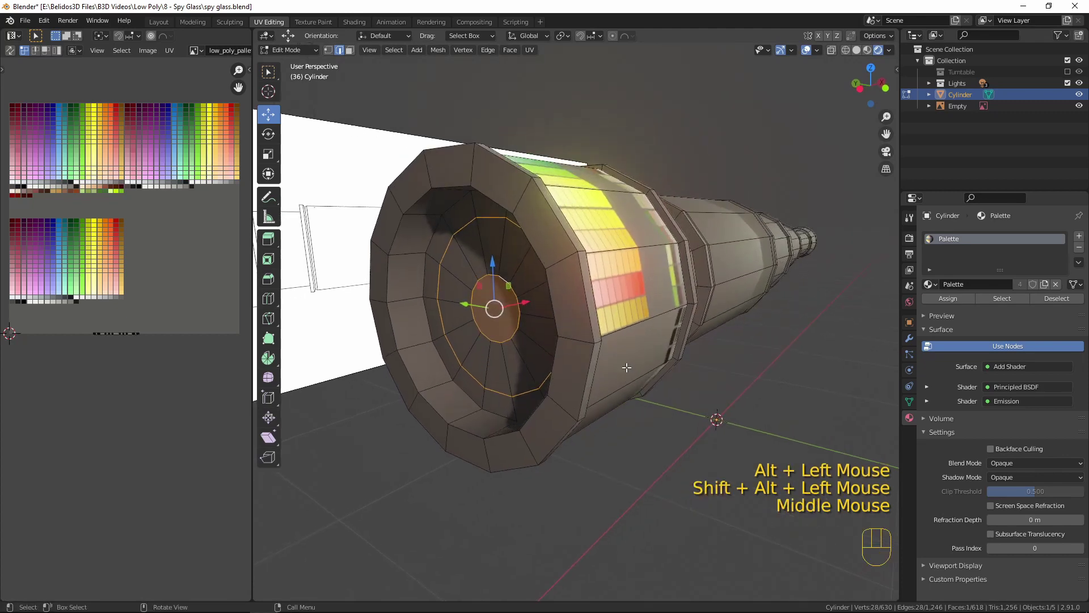
left_click_drag(523, 300, 511, 302)
Select the front lens's centre face, grow the selection three times to cover the whole lens, and reset its UVs.
left_click(497, 280, "alt")
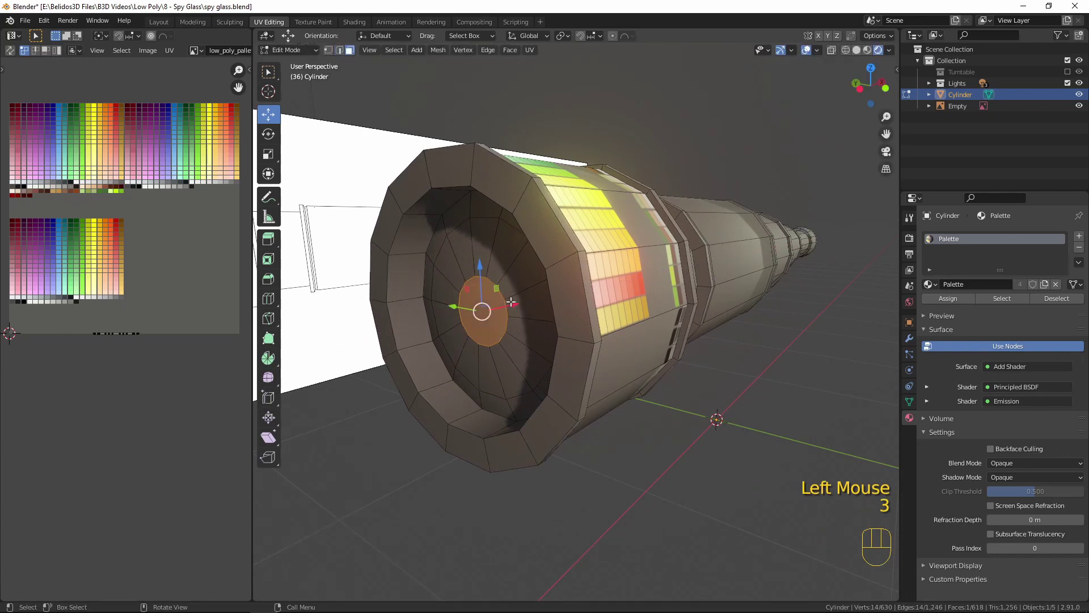
key("ctrl+KP_Add")
key("ctrl+KP_Add")
key("ctrl+KP_Add")
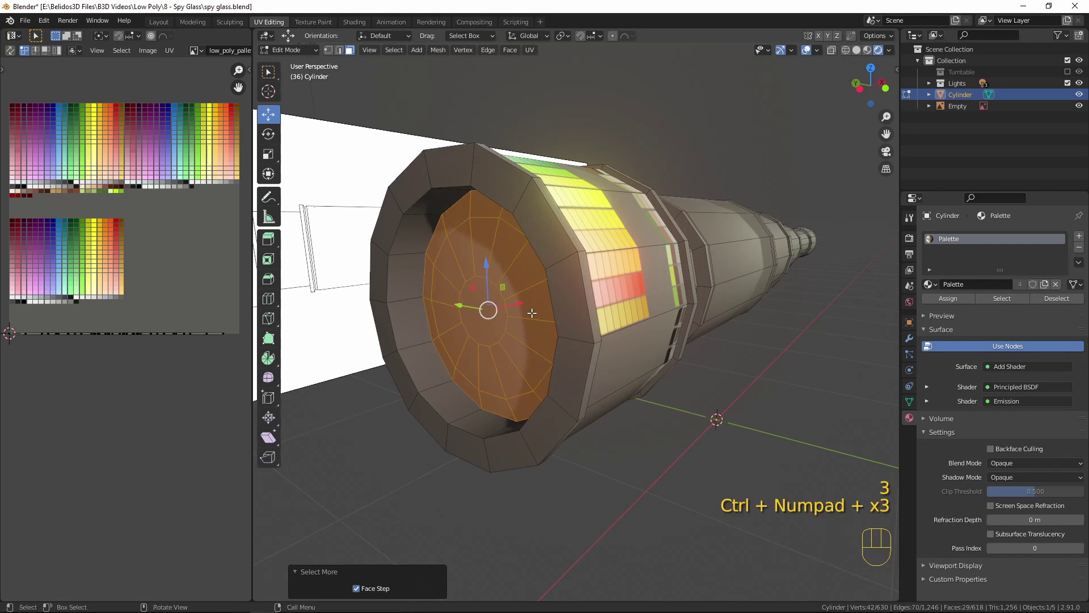
key("u")
left_click(512, 275)
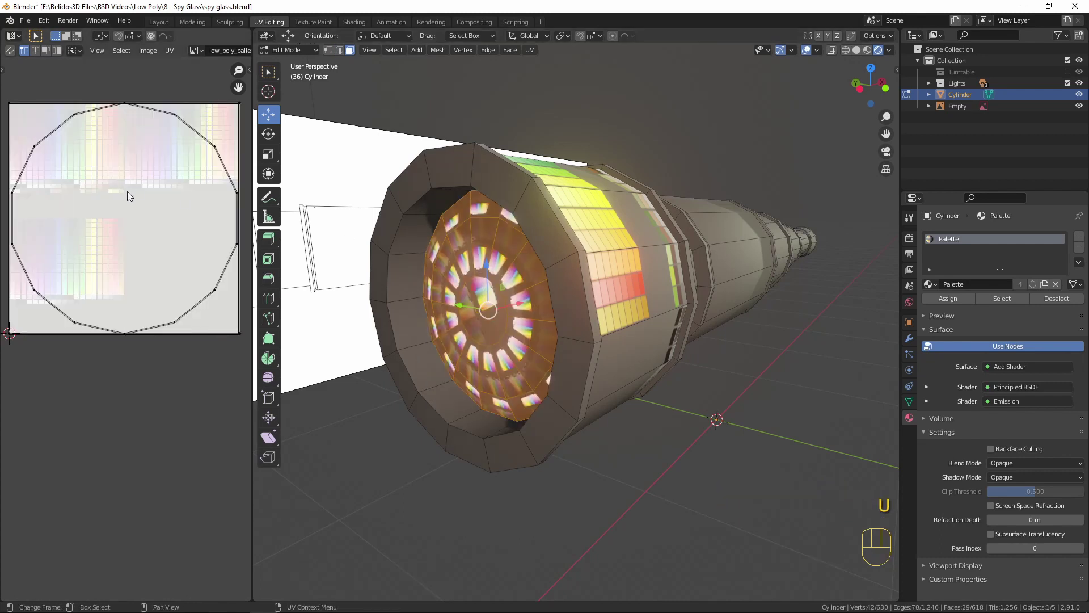
Scale the front lens's UVs to 0 and move them onto a blue swatch of the palette.
key("a")
key("s")
key("0")
key("Return")
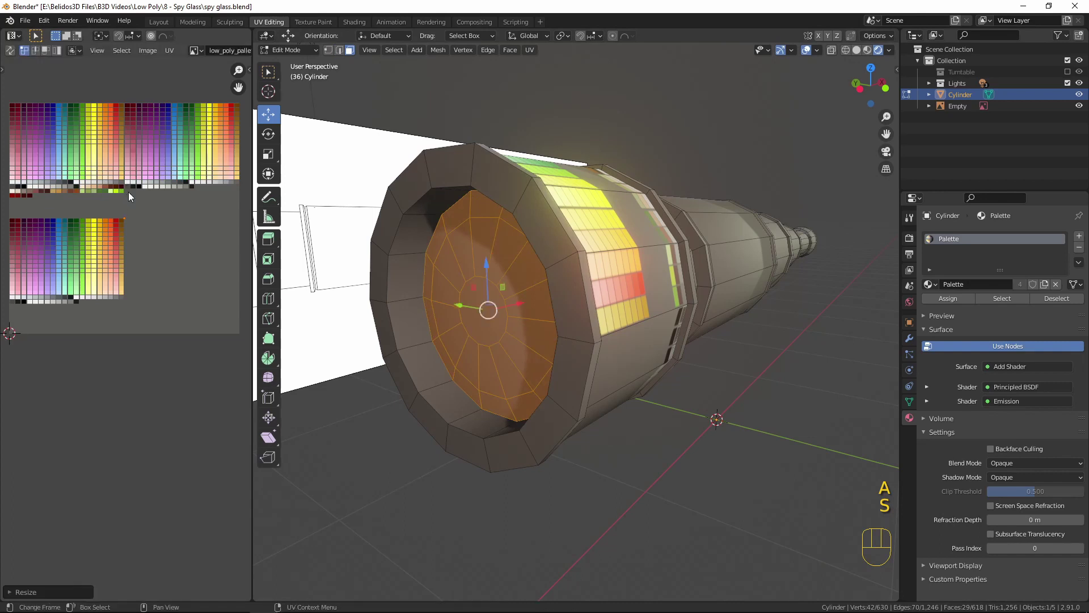
key("g")
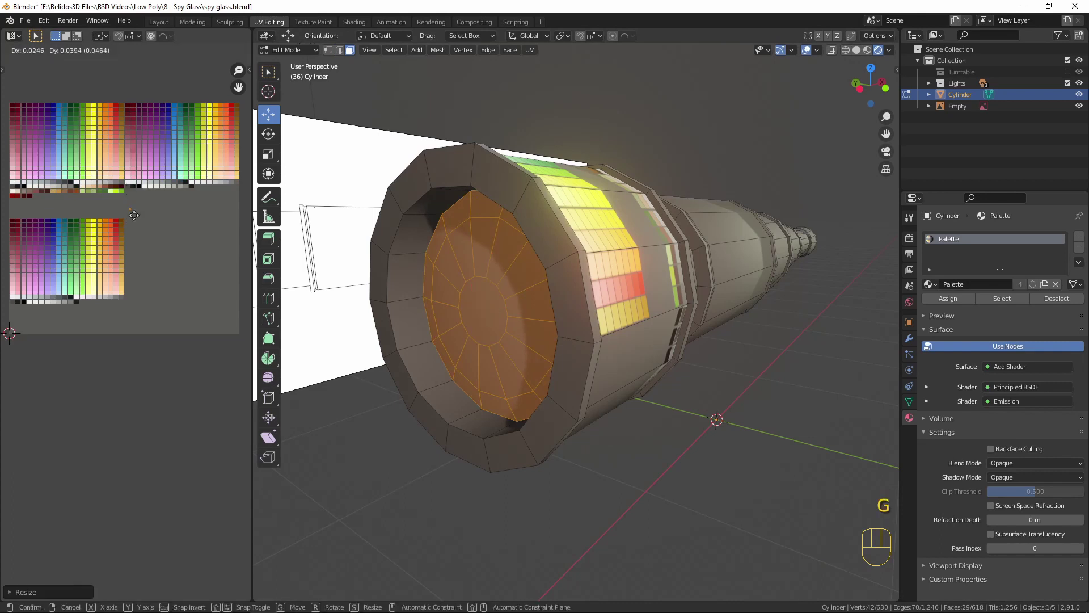
left_click(178, 174)
Check the coloured front lens outside Edit Mode, and hide its faces in Edit Mode.
key("Tab")
scroll(583, 303, "down", 2)
middle_click_drag(583, 303, 558, 301)
key("Tab")
scroll(616, 333, "up", 2)
key("h")
Select the blue eyepiece lens at the narrow end, growing from its centre face three times, and hide it.
scroll(676, 343, "down", 2)
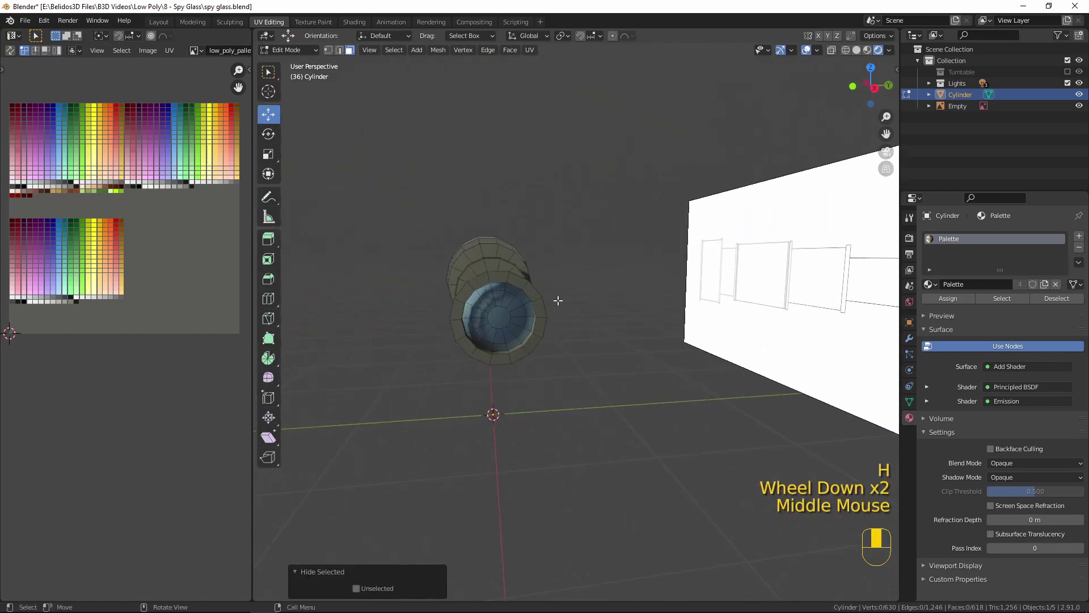
left_click(503, 316)
key("ctrl+KP_Add")
key("ctrl+KP_Add")
key("ctrl+KP_Add")
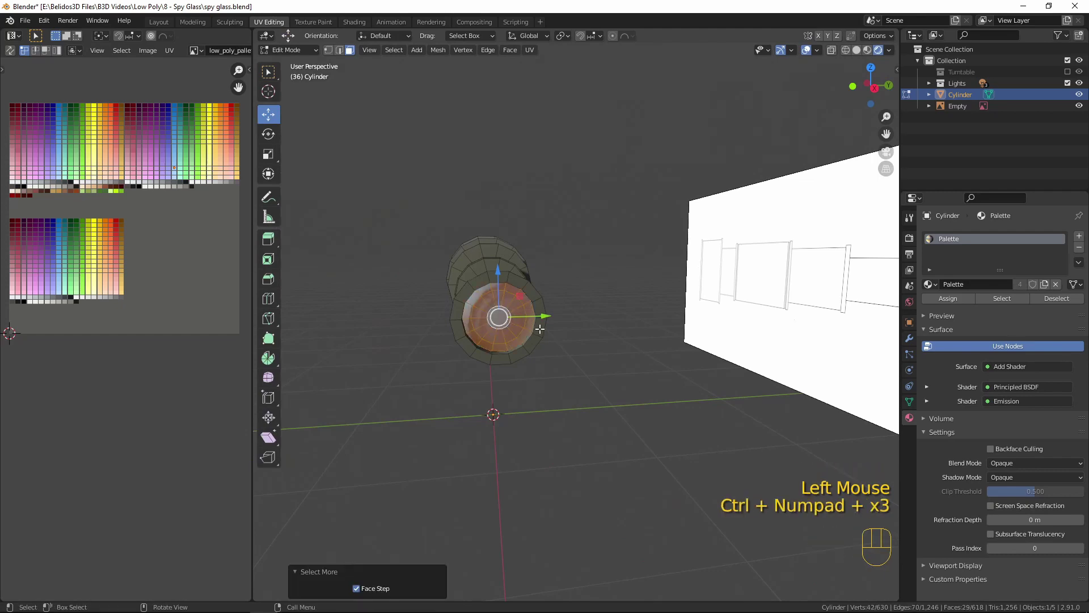
key("h")
Reset the UVs of all visible spyglass faces and collapse them to a single point by scaling to 0.
middle_click_drag(493, 355, 638, 385)
key("KP_1")
scroll(645, 359, "up", 2)
key("a")
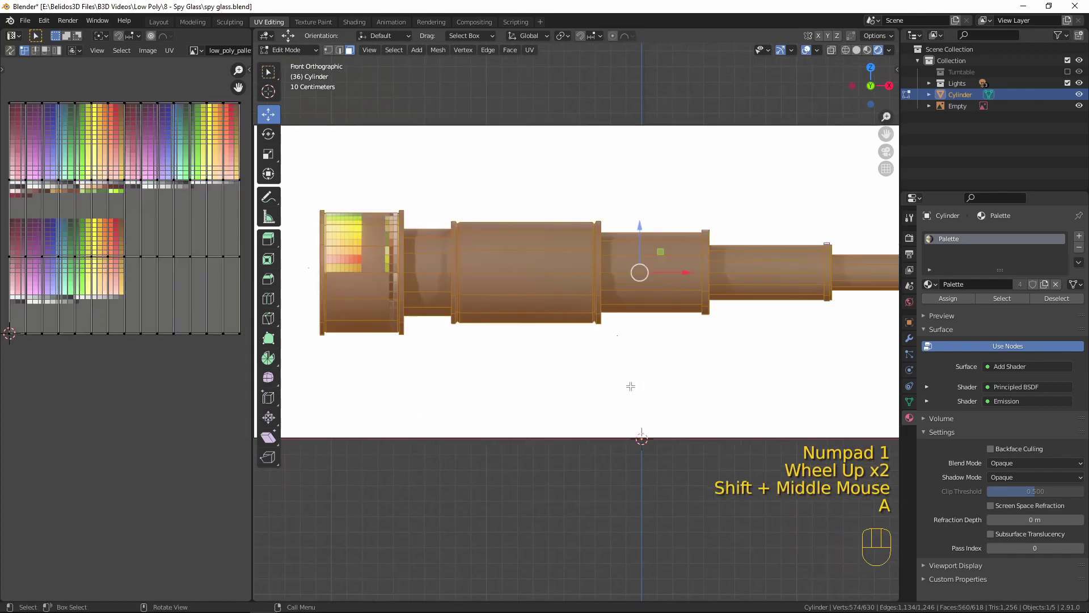
key("u")
left_click(631, 387)
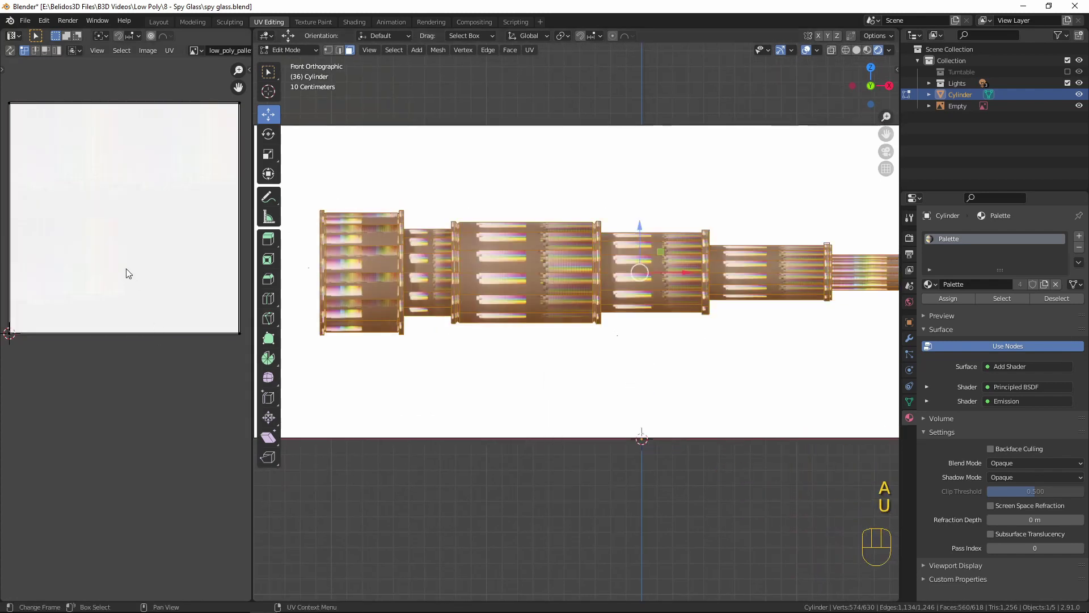
key("a")
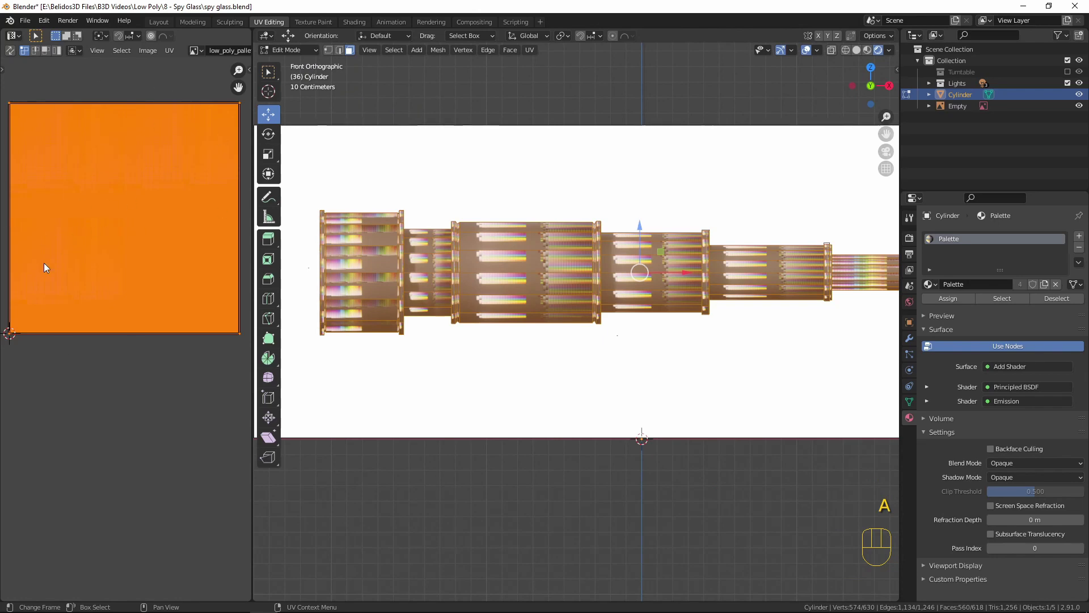
type("s0")
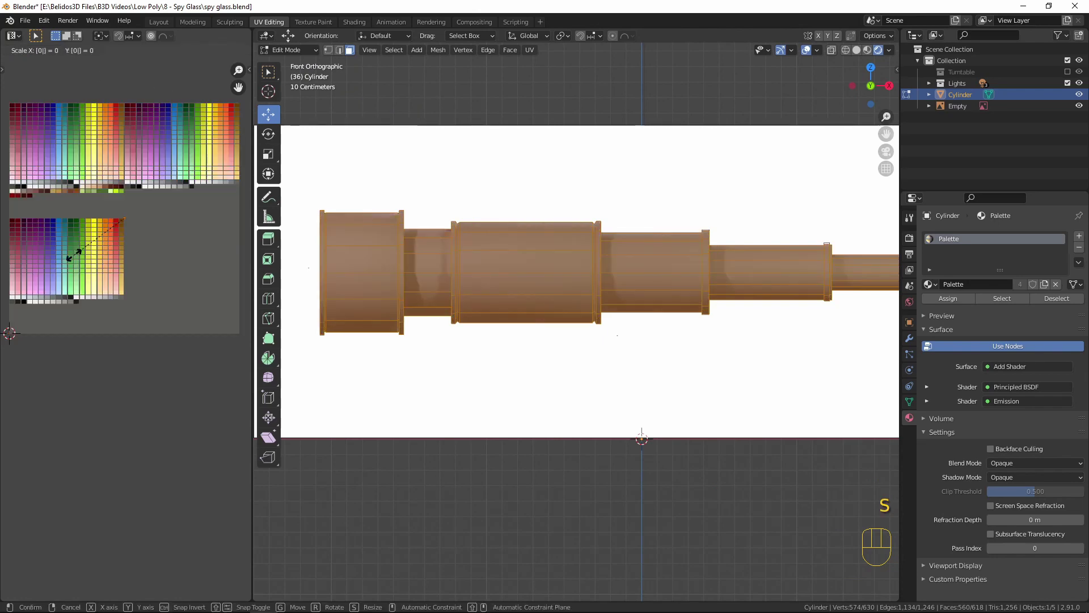
left_click(74, 255)
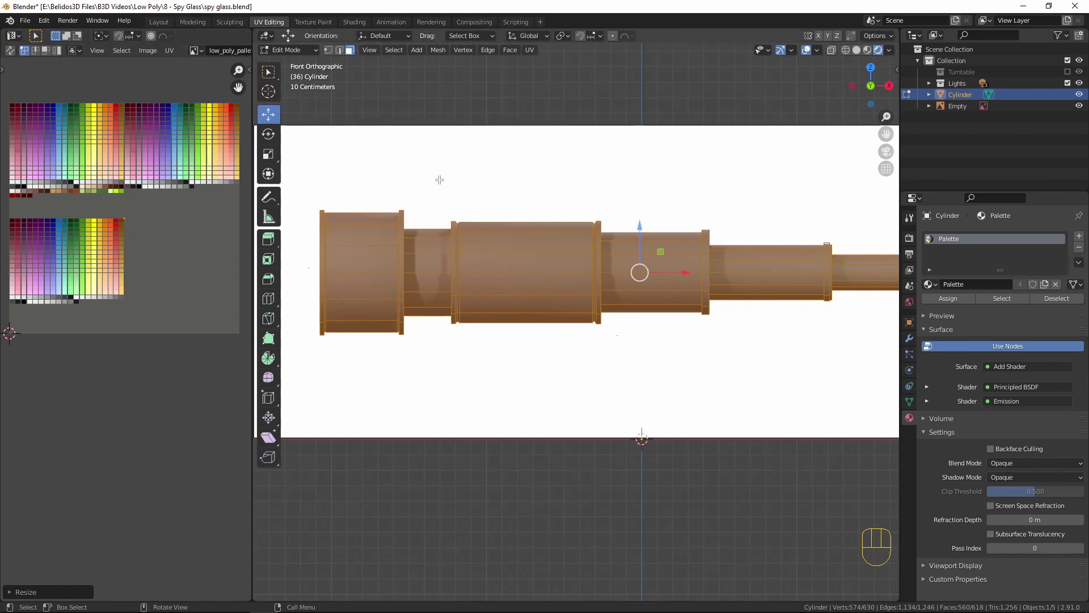
Select the outer faces of the two widest barrel sections, grow the selection once, and move their UVs onto a reddish-brown swatch.
key("3")
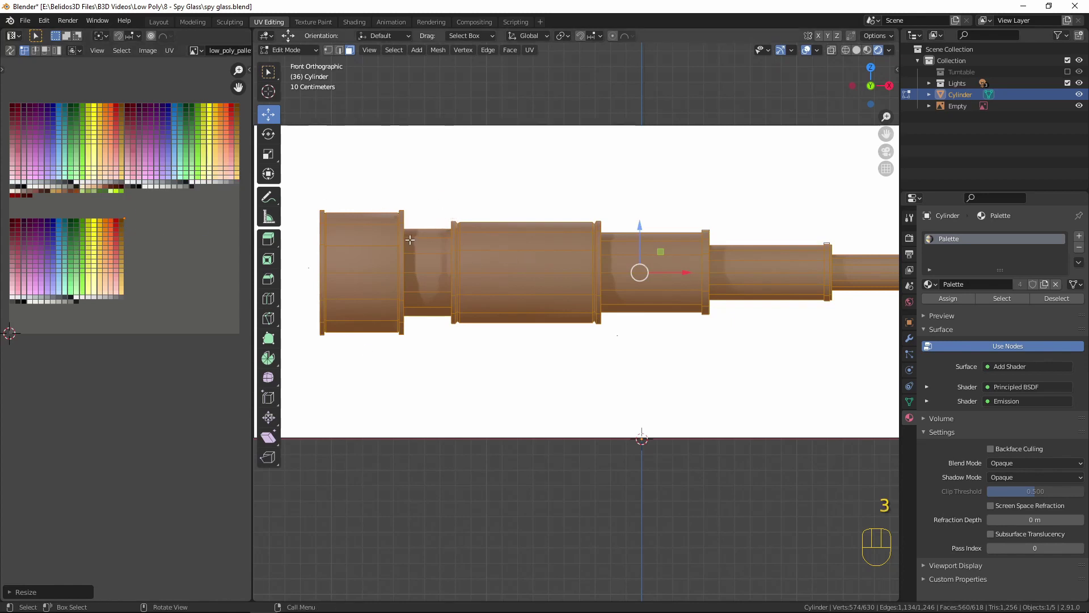
left_click(355, 245, "alt")
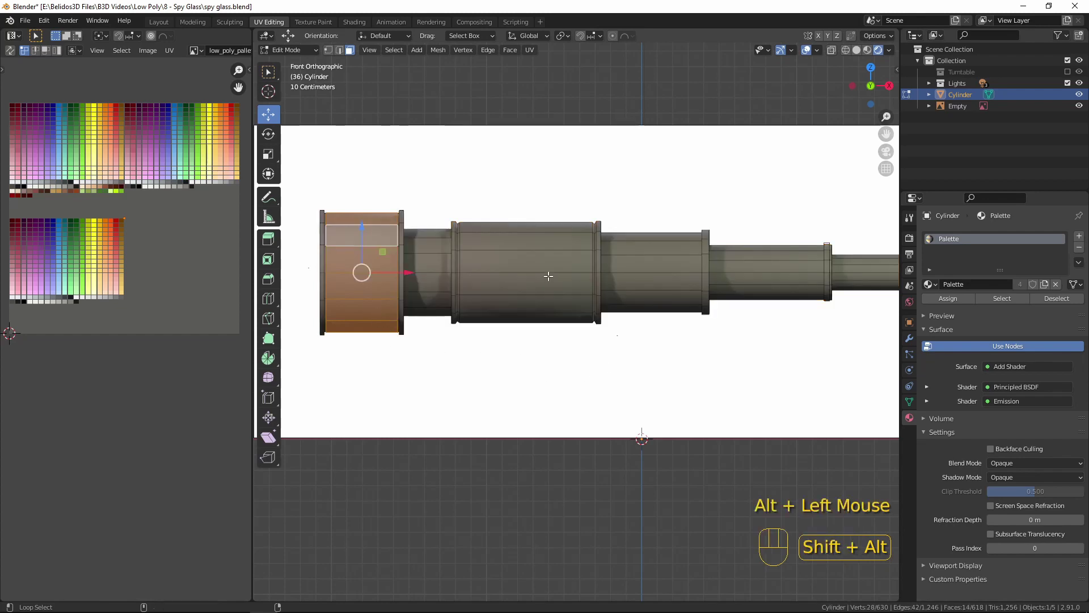
left_click(525, 273, "alt+shift")
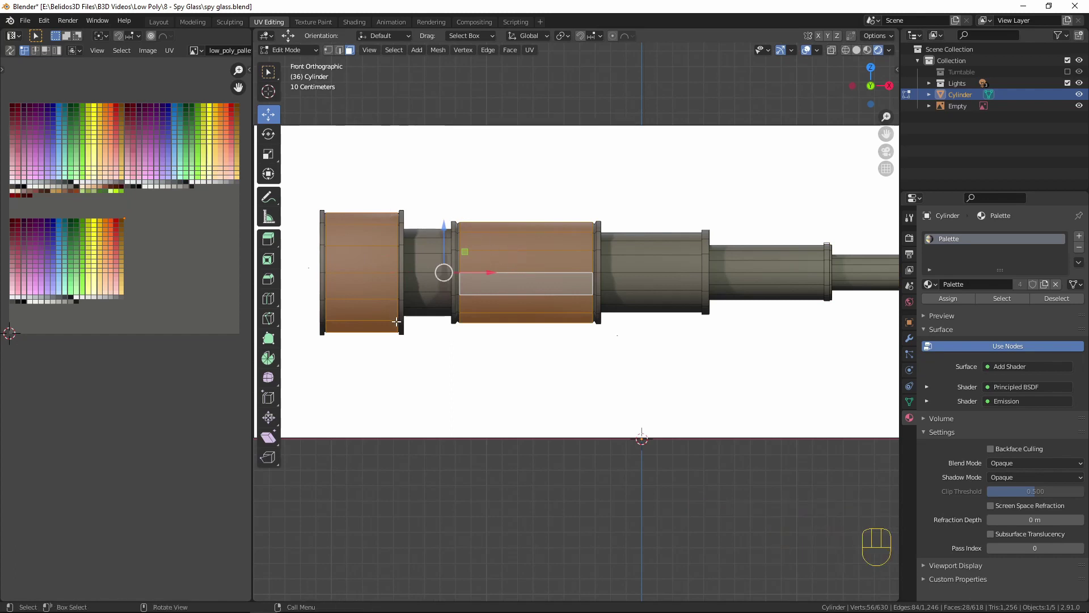
key("ctrl+KP_Add")
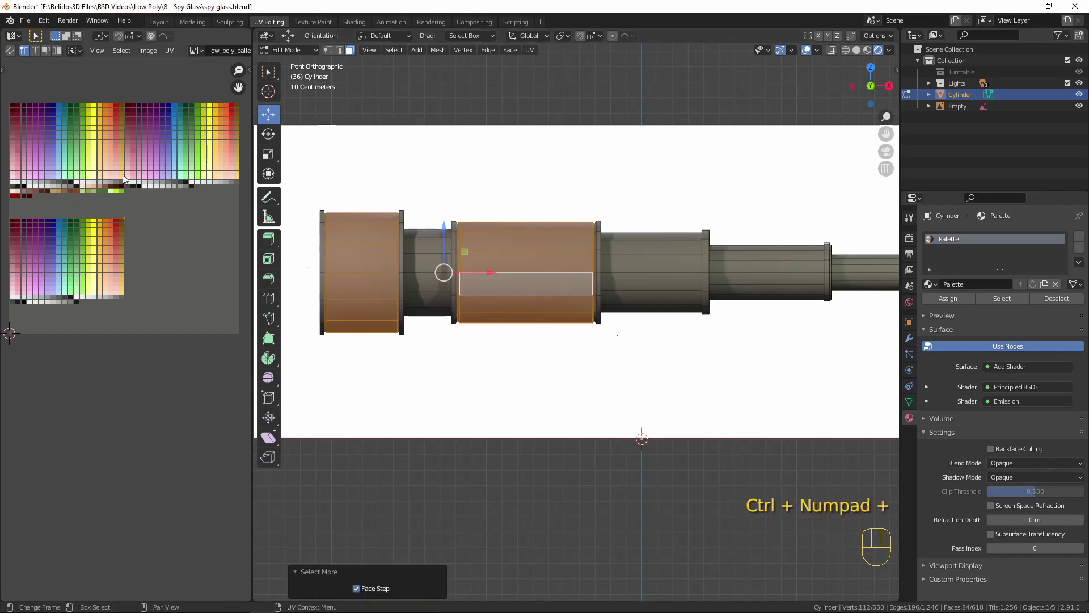
key("g")
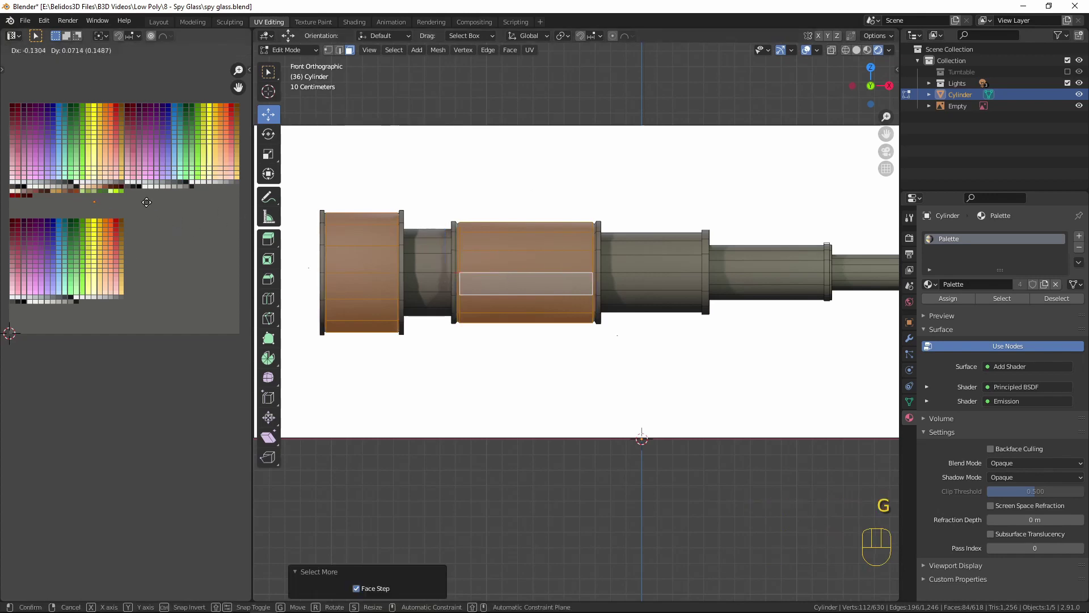
left_click(131, 193)
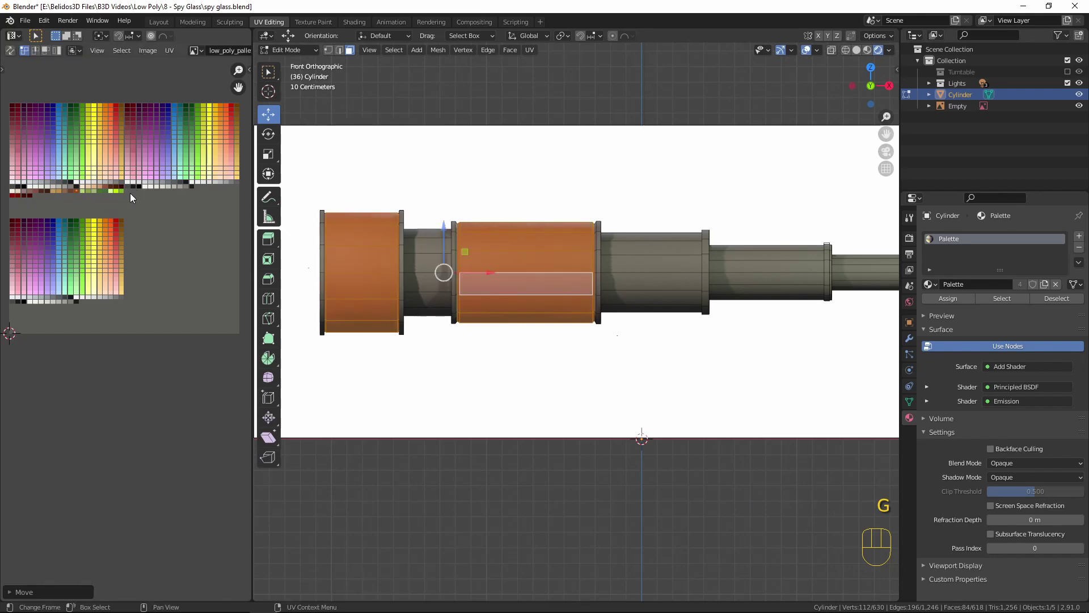
Invert the selection to the remaining visible faces and move their UVs onto the palette's gold colour.
key("Tab")
middle_click_drag(698, 357, 573, 344)
scroll(690, 218, "down", 1)
middle_click_drag(689, 218, 605, 383)
key("Tab")
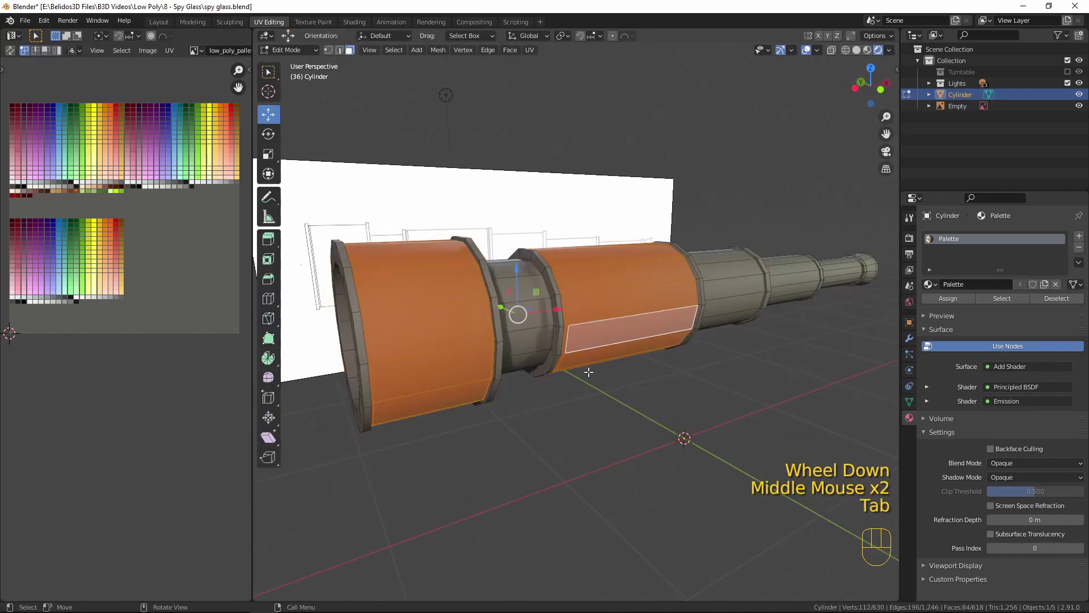
key("ctrl+i")
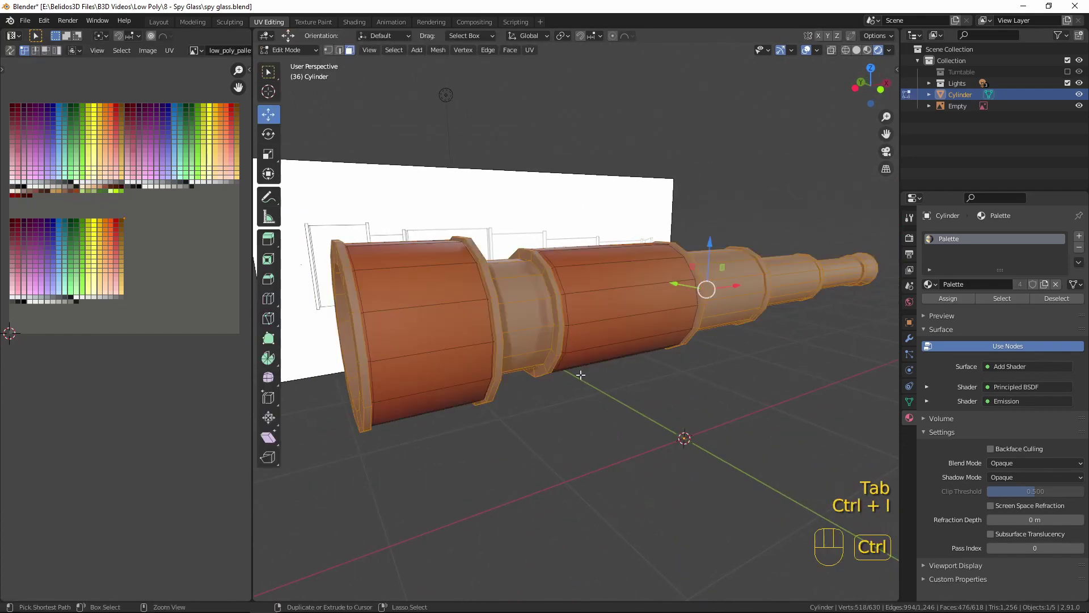
middle_click_drag(691, 435, 587, 420)
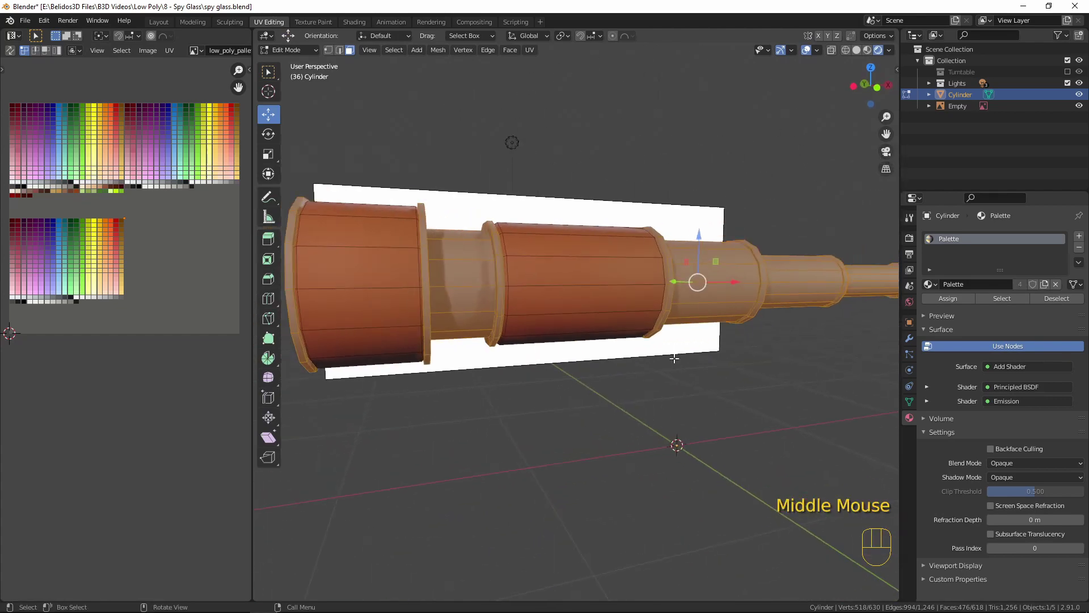
middle_click_drag(674, 359, 475, 256)
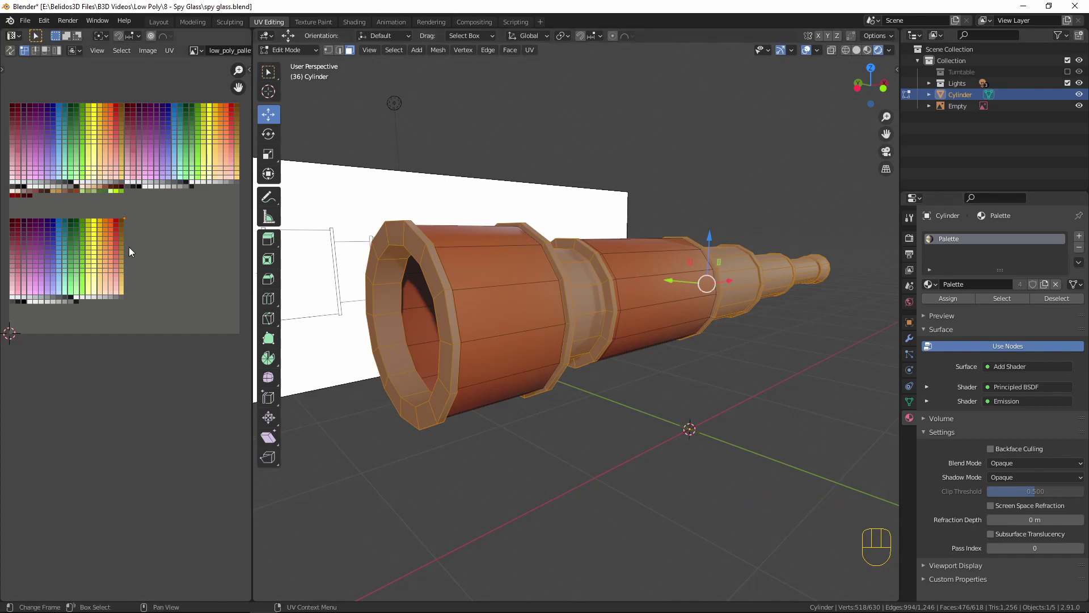
key("g")
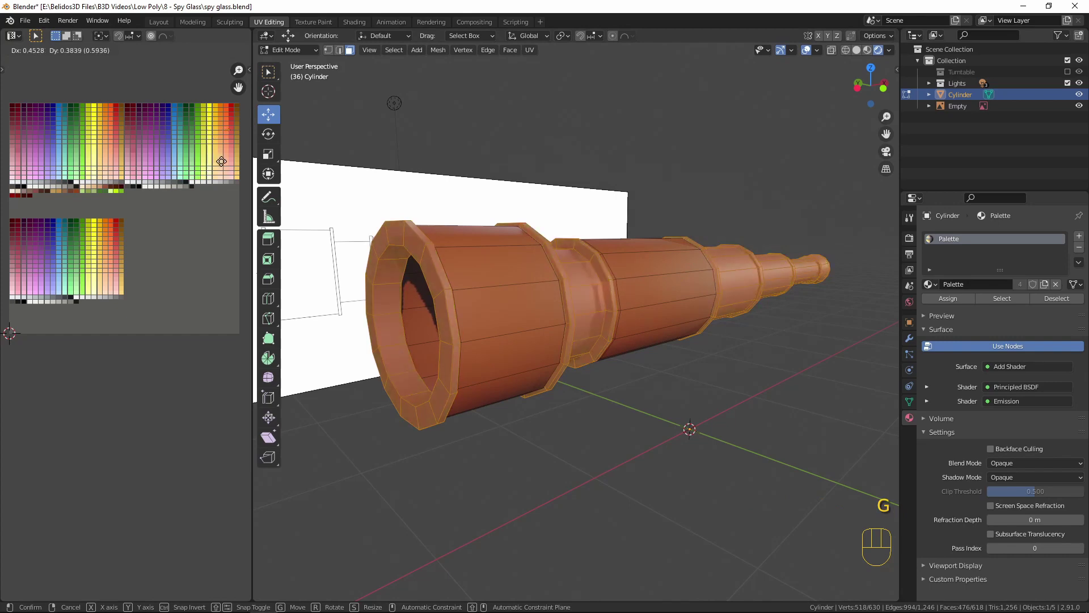
left_click(229, 155)
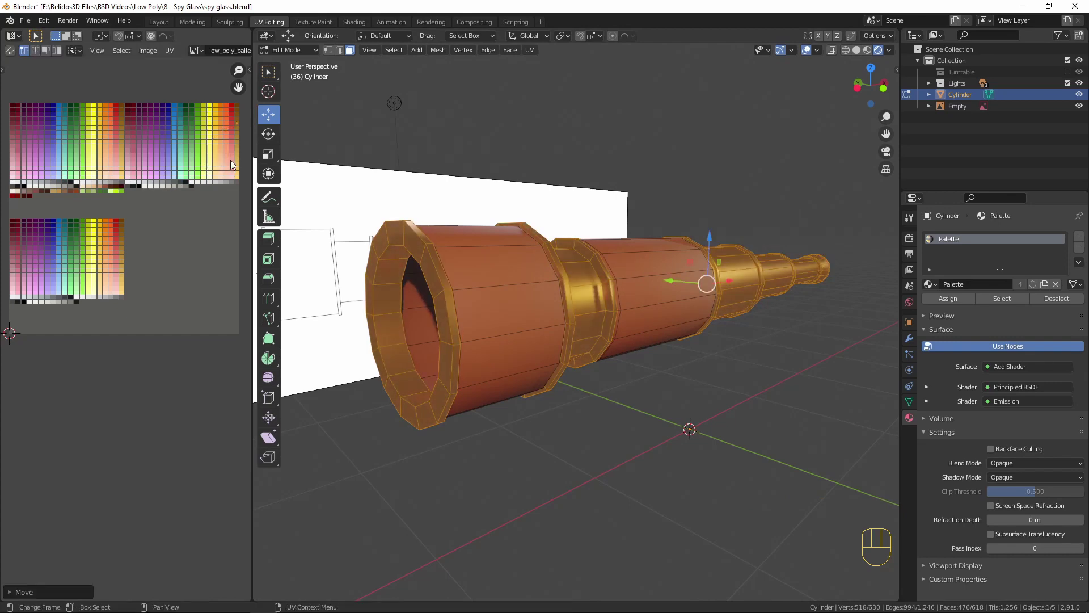
Examine the brown and gold colouring of the spyglass in and out of Edit Mode.
scroll(624, 341, "down", 2)
middle_click_drag(624, 341, 503, 274)
key("Tab")
key("Tab")
scroll(697, 397, "up", 2)
key("Tab")
key("Tab")
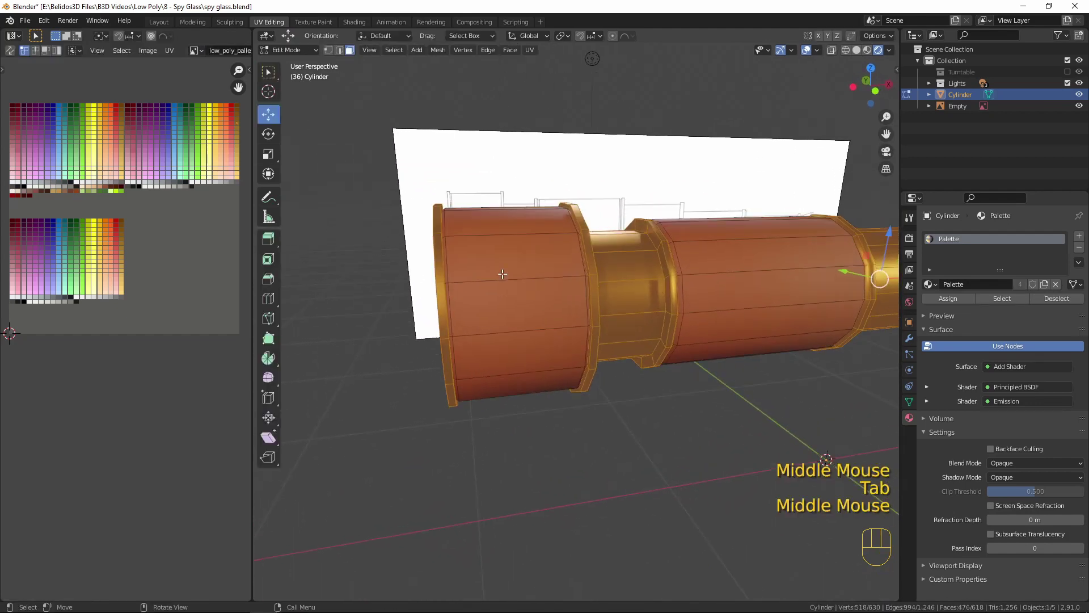
Select the outer face loop of every raised rim from the wide front end to the eyepiece, and grow the selection once.
middle_click_drag(591, 349, 653, 250)
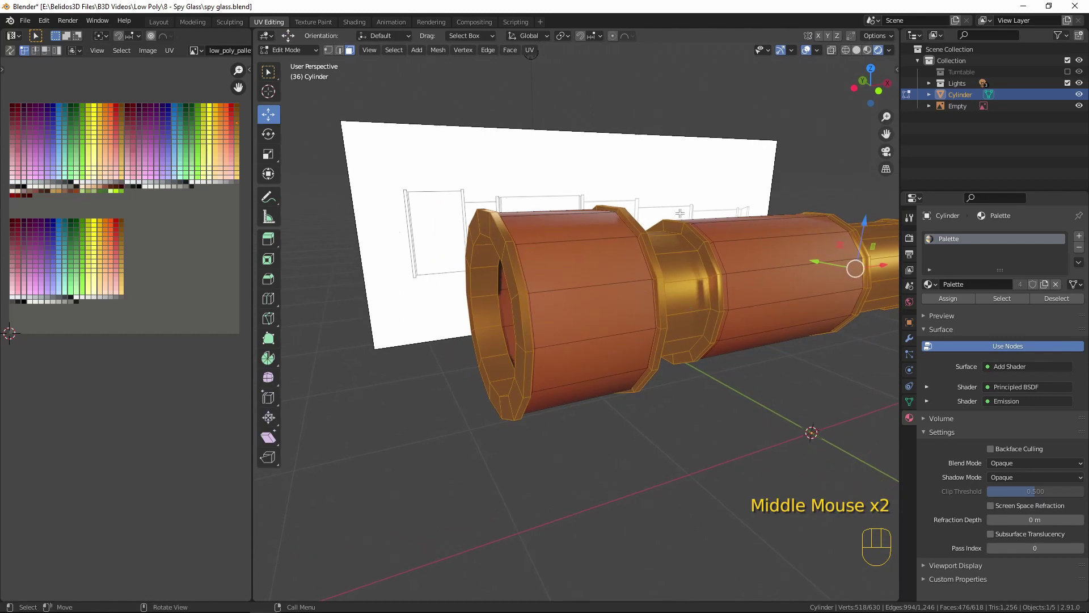
left_click(506, 240, "alt")
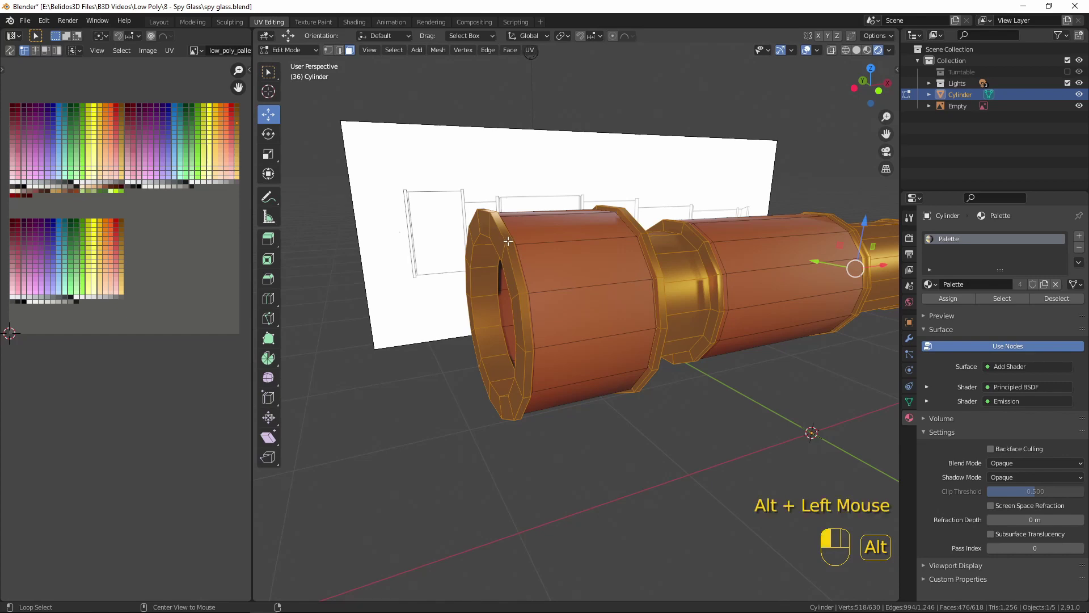
middle_click_drag(505, 240, 492, 241)
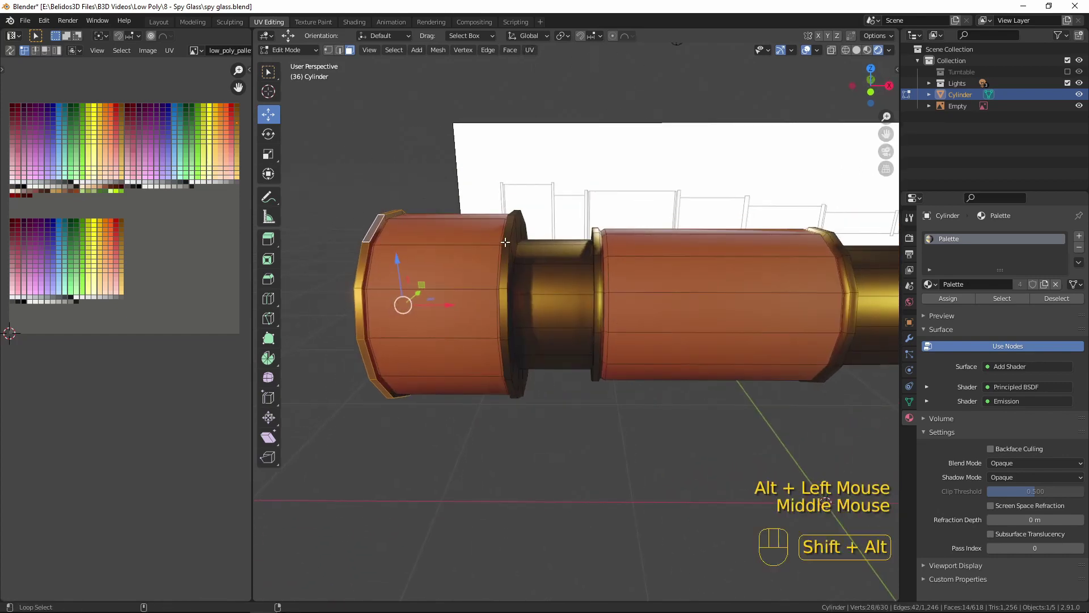
left_click(505, 242, "alt+shift")
left_click(596, 256, "alt+shift")
middle_click_drag(596, 256, 571, 266, "shift")
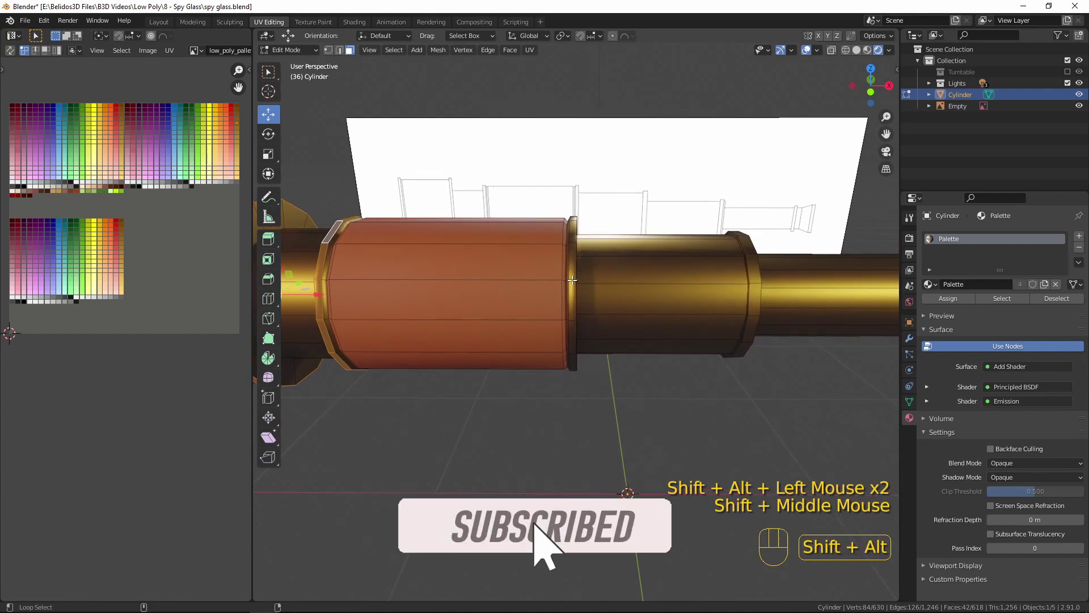
left_click(574, 281, "alt+shift")
left_click(751, 280, "alt+shift")
middle_click_drag(751, 281, 588, 288, "shift")
left_click(763, 301, "alt+shift")
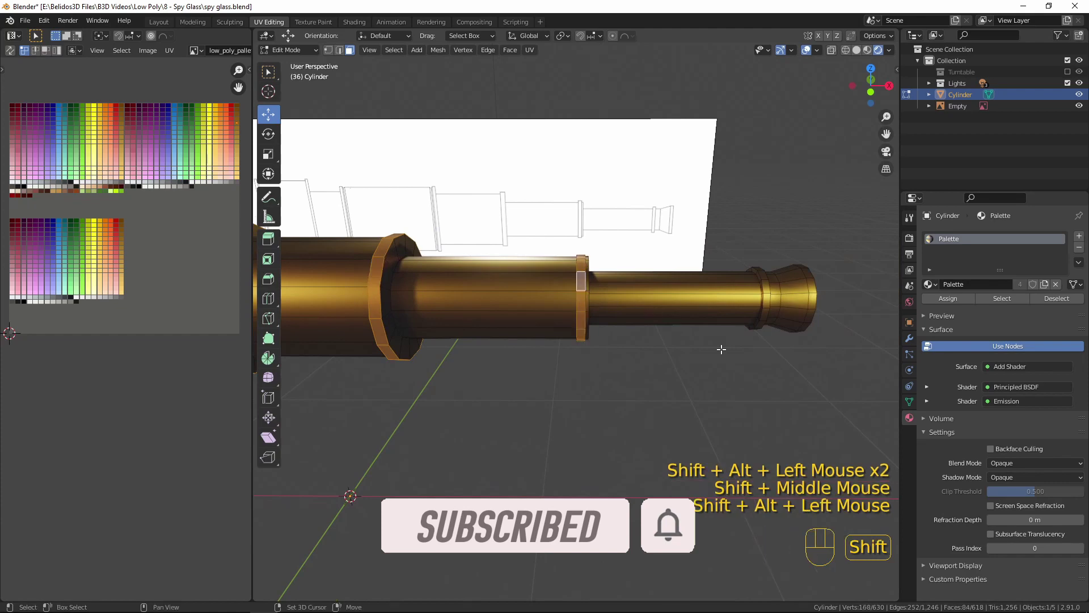
middle_click_drag(763, 301, 573, 301, "shift")
left_click(573, 301, "alt+shift")
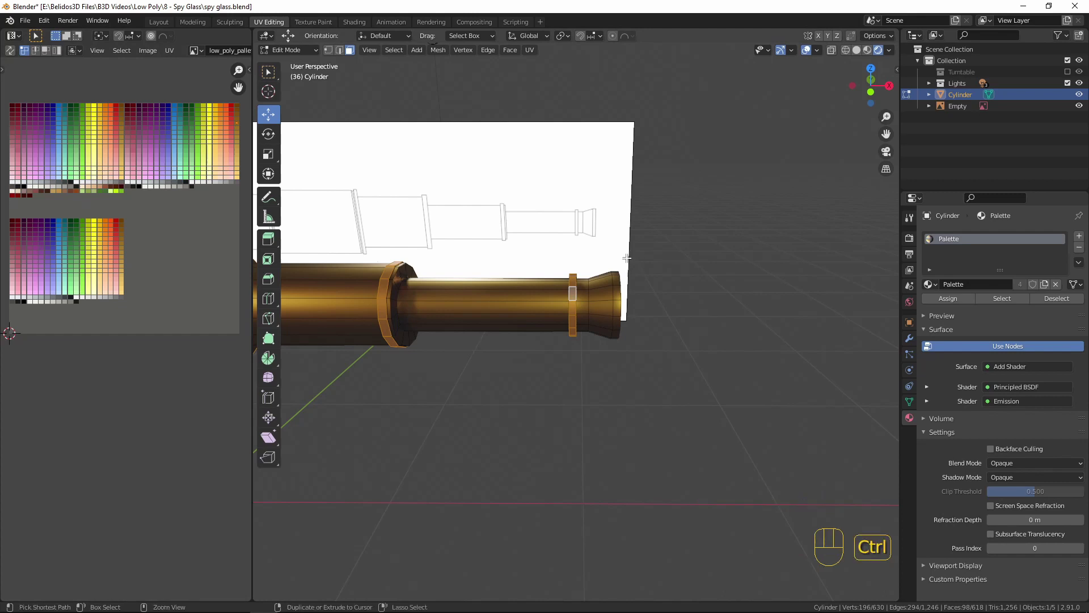
key("ctrl+KP_Add")
Move the selected rims' UVs along Y on the palette to a brighter gold swatch.
scroll(627, 258, "down", 2)
middle_click_drag(627, 258, 650, 334)
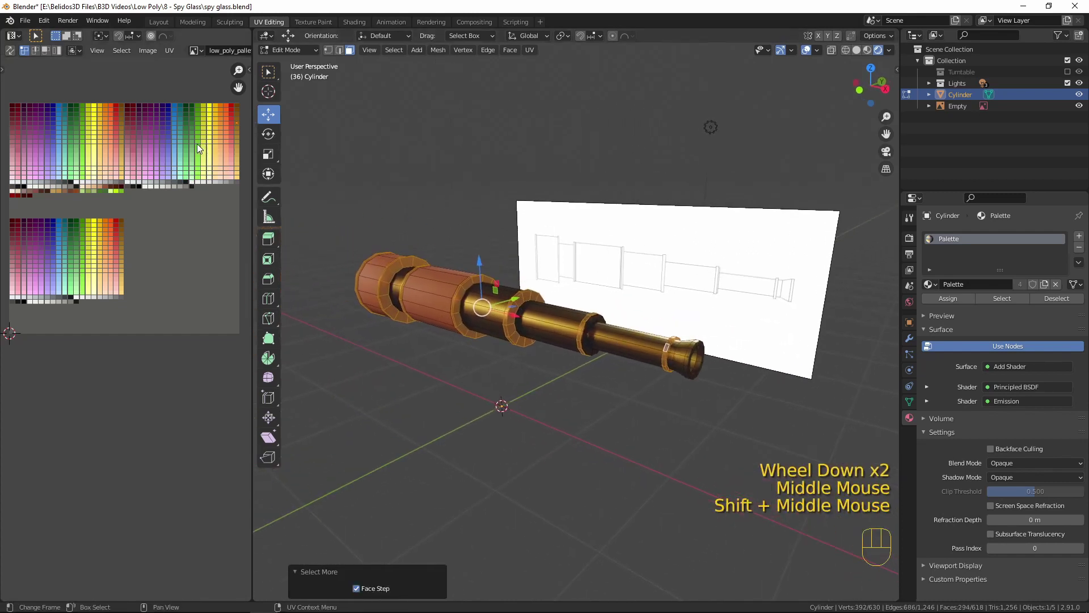
key("g")
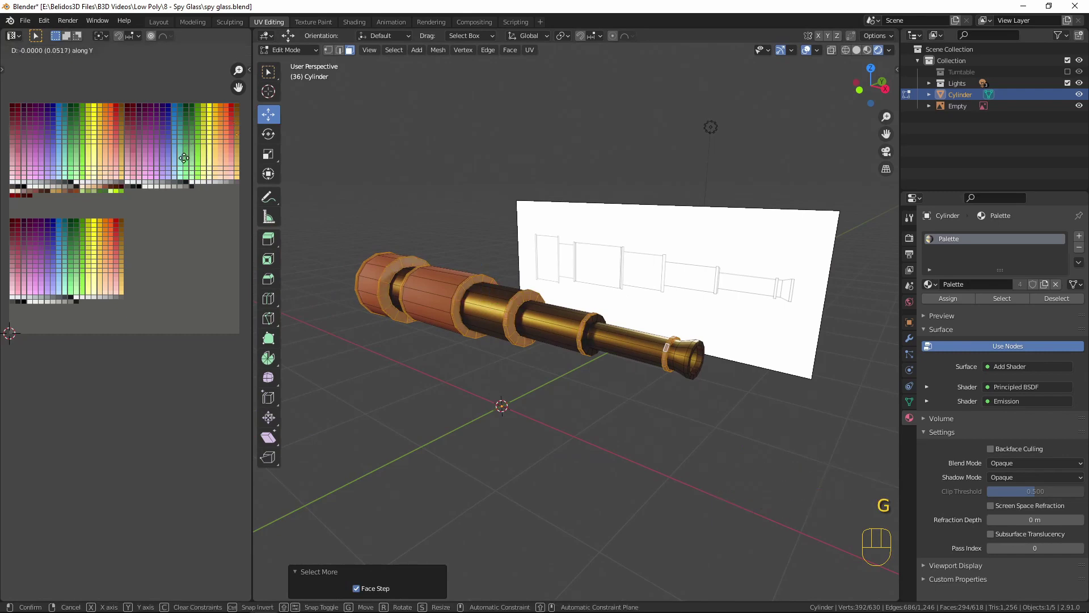
left_click(184, 161)
Examine the recoloured gold rims from several angles in and out of Edit Mode.
key("Tab")
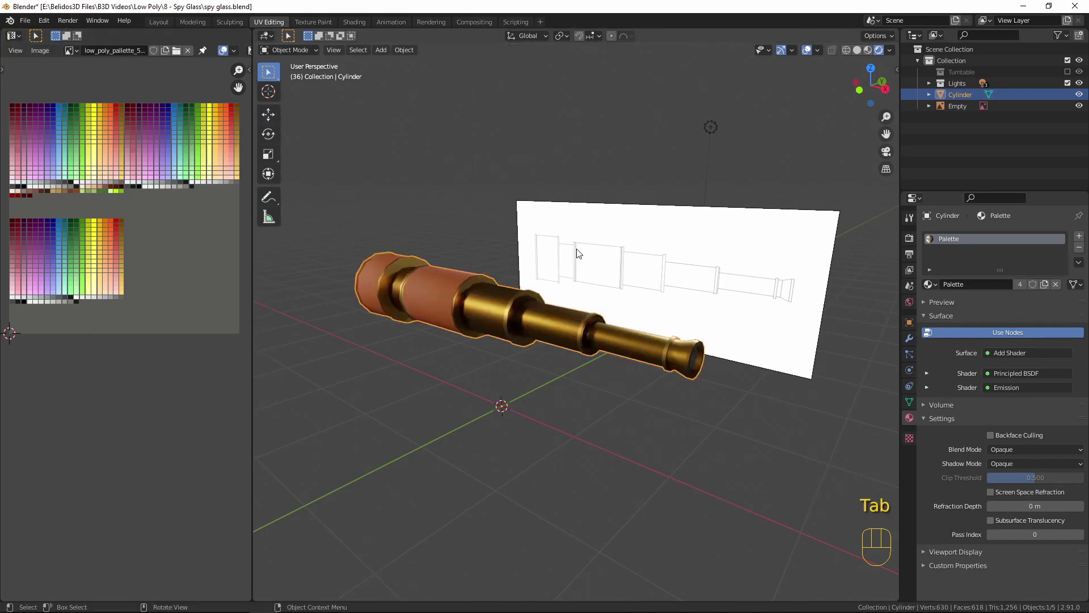
middle_click_drag(577, 253, 626, 298)
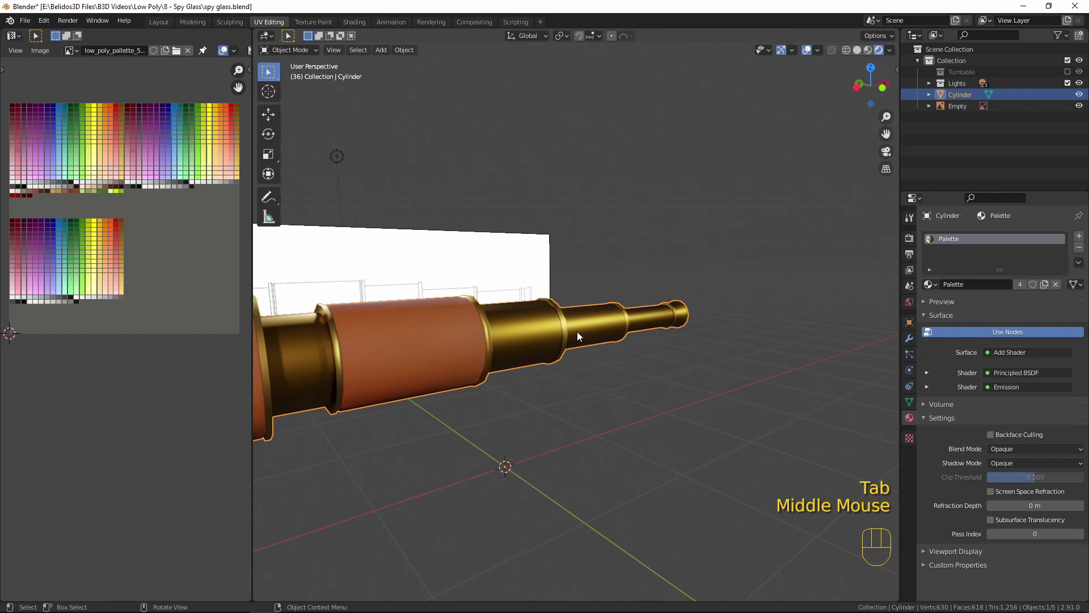
middle_click_drag(516, 378, 518, 291, "shift")
middle_click_drag(758, 270, 472, 325)
key("Tab")
middle_click_drag(523, 287, 702, 381)
key("Tab")
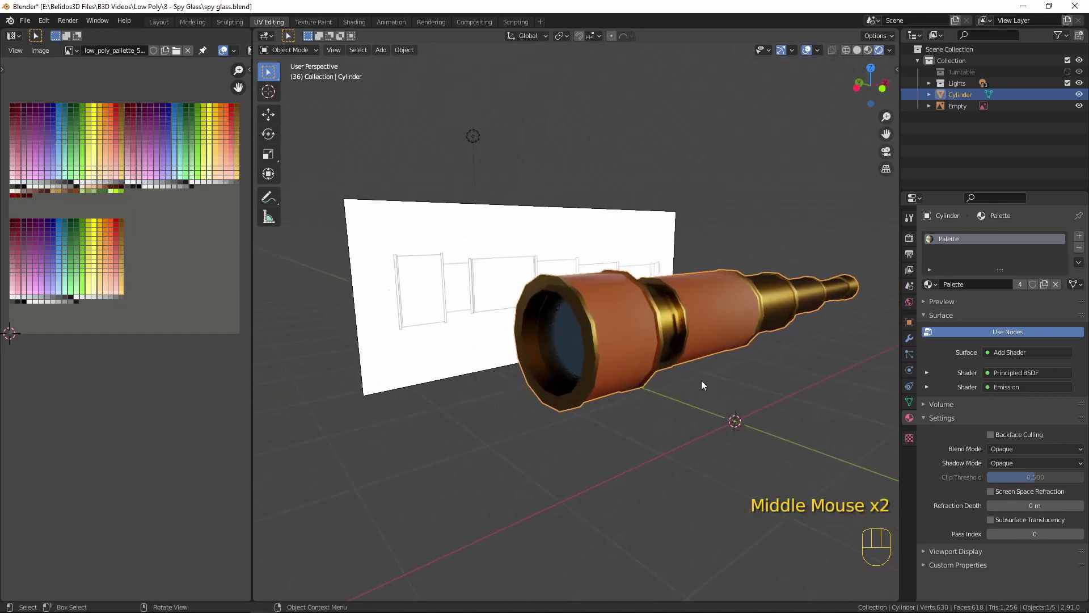
In edge select mode, select the edge loops bordering the rim at the spyglass's wide front opening.
key("Tab")
scroll(662, 332, "up", 2)
middle_click_drag(662, 332, 623, 374)
key("2")
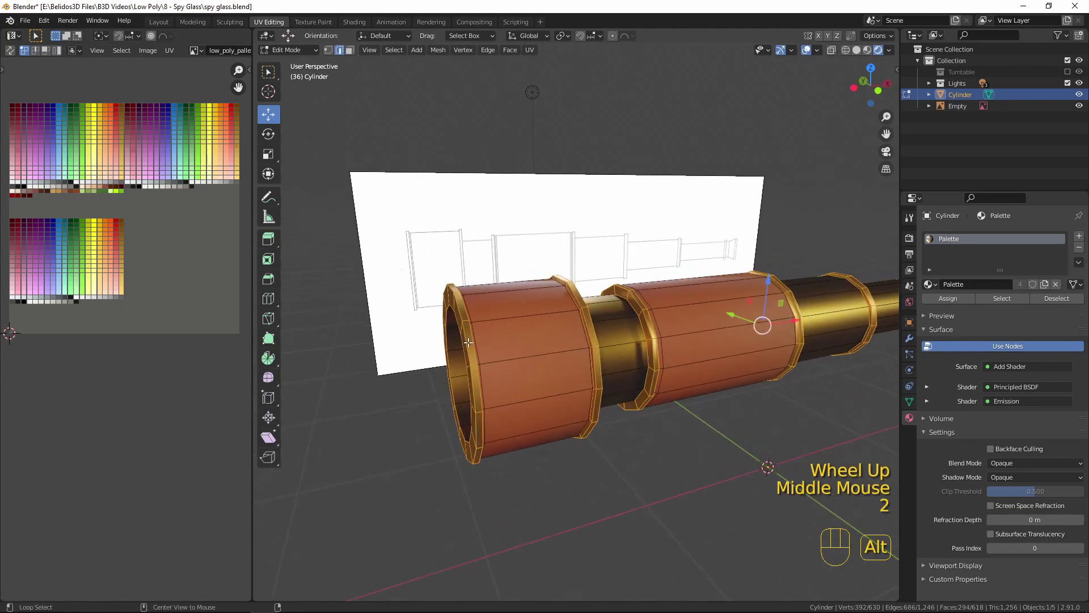
scroll(468, 344, "down", 2)
middle_click_drag(567, 284, 555, 328)
left_click(570, 262, "alt")
left_click(583, 259, "alt+shift")
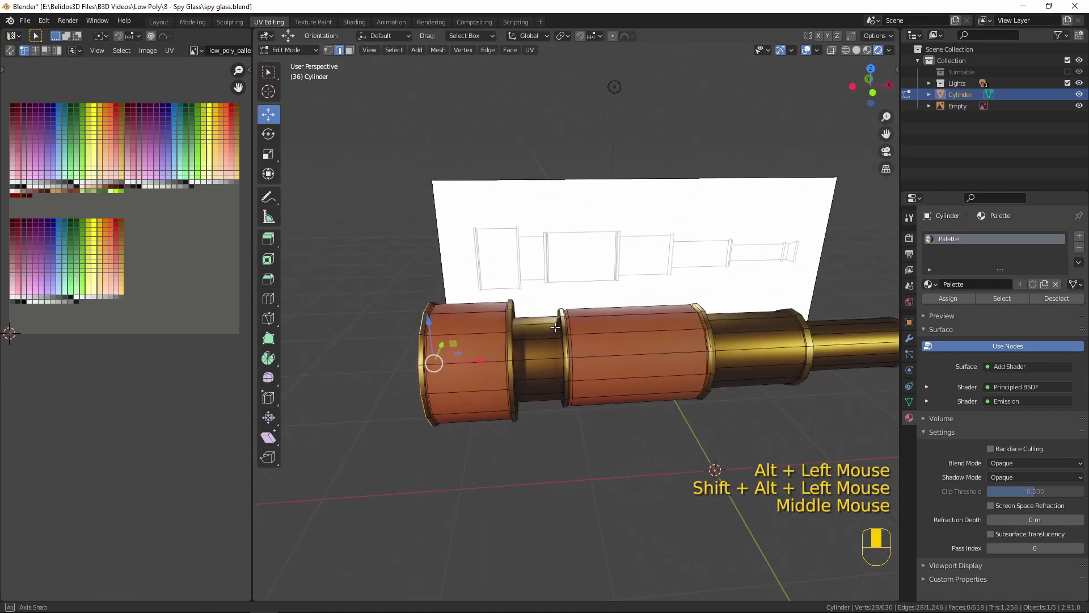
left_click(427, 327, "alt+shift")
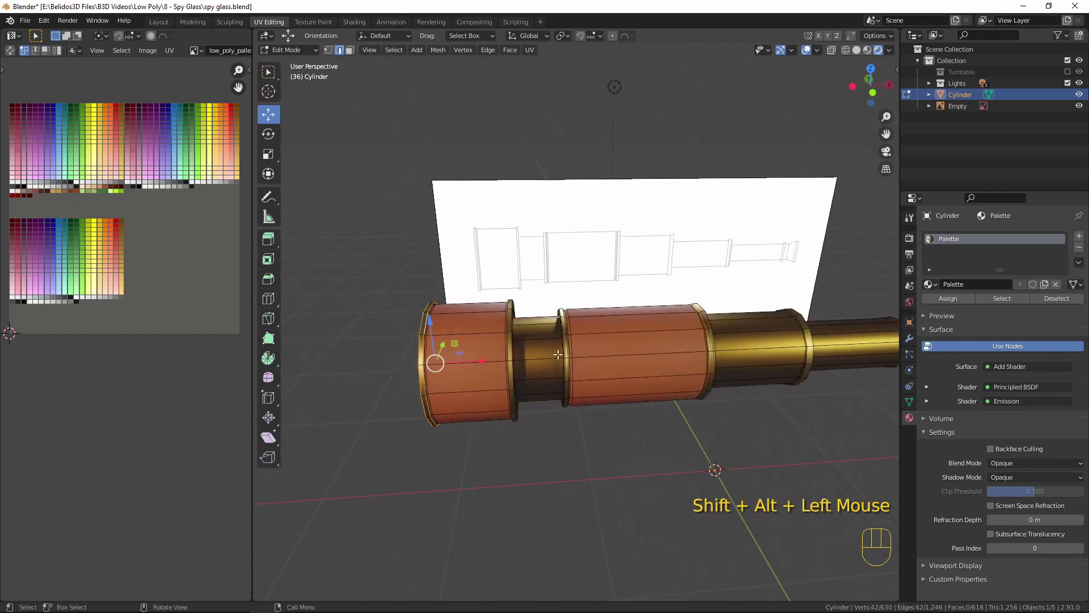
Add to the selection the outer edge loops of the two rims on either side of the narrow neck between the brown sections.
middle_click_drag(557, 354, 561, 327)
scroll(561, 327, "up", 2)
left_click(562, 323, "alt+shift")
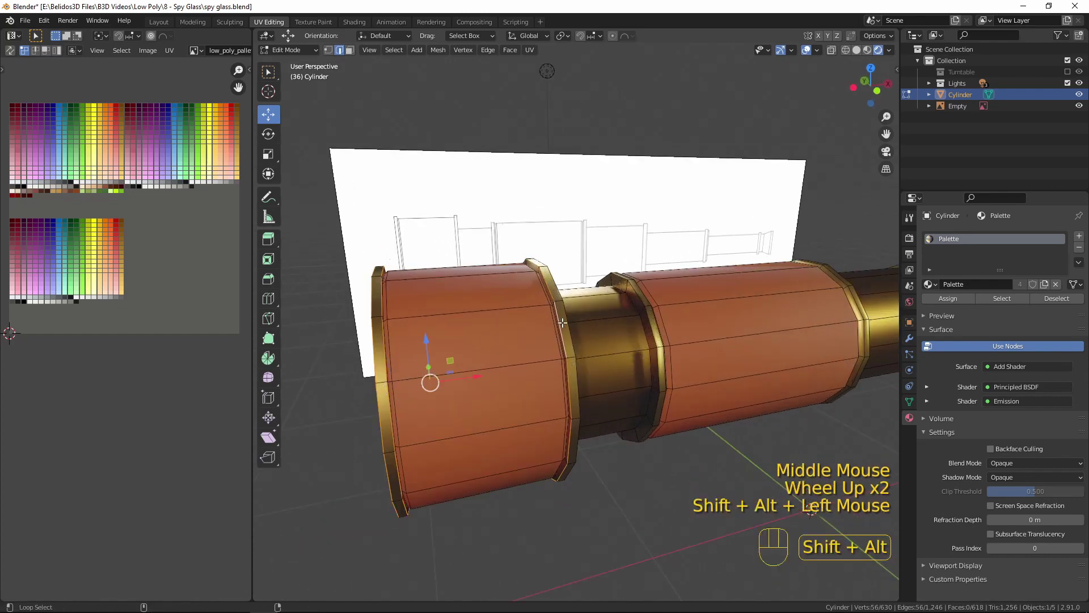
left_click(564, 323, "alt+shift")
middle_click_drag(564, 324, 690, 352)
left_click(670, 322, "alt+shift")
left_click(679, 323, "alt+shift")
Add the outer edge loops of the rim behind the second brown section and of the following rim to the selection.
scroll(690, 353, "up", 1, "shift")
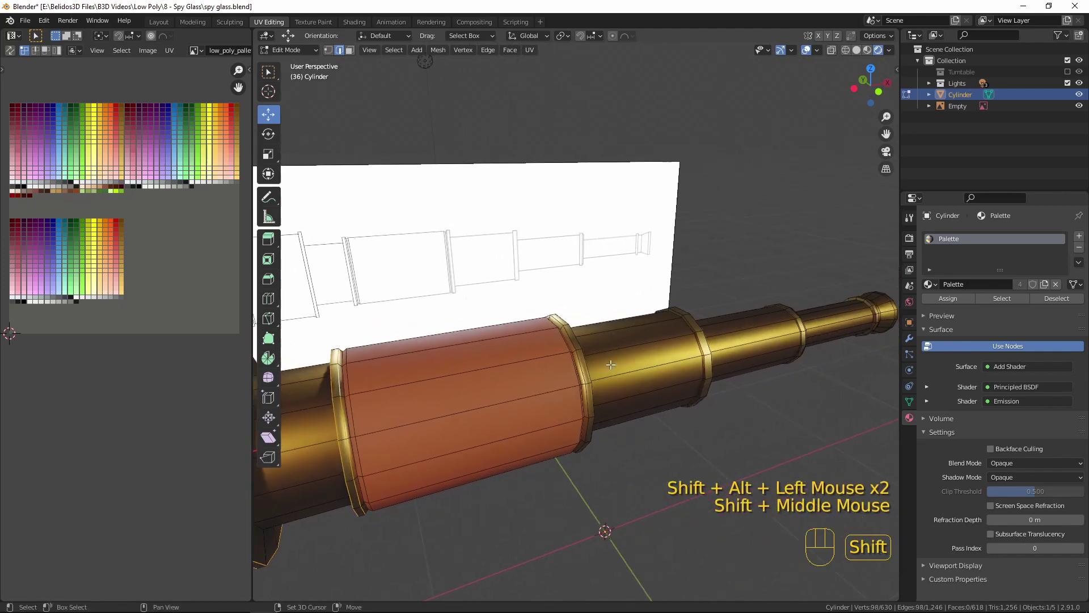
scroll(615, 348, "up", 2)
left_click(590, 359, "alt+shift")
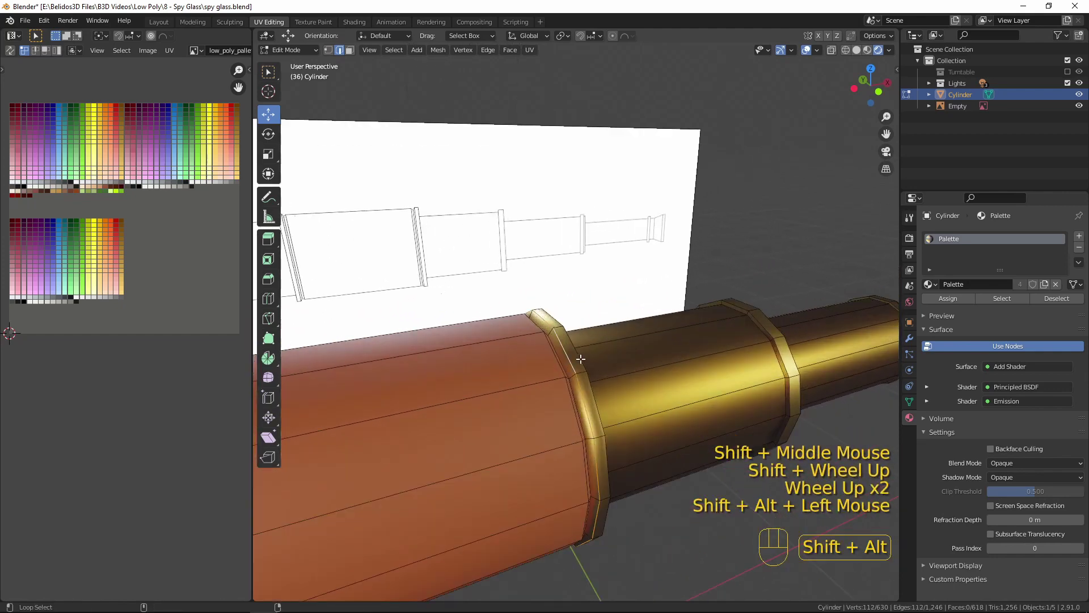
left_click(584, 366, "alt+shift")
middle_click_drag(584, 366, 534, 388)
left_click(576, 379, "alt+shift")
left_click(576, 379, "alt+shift")
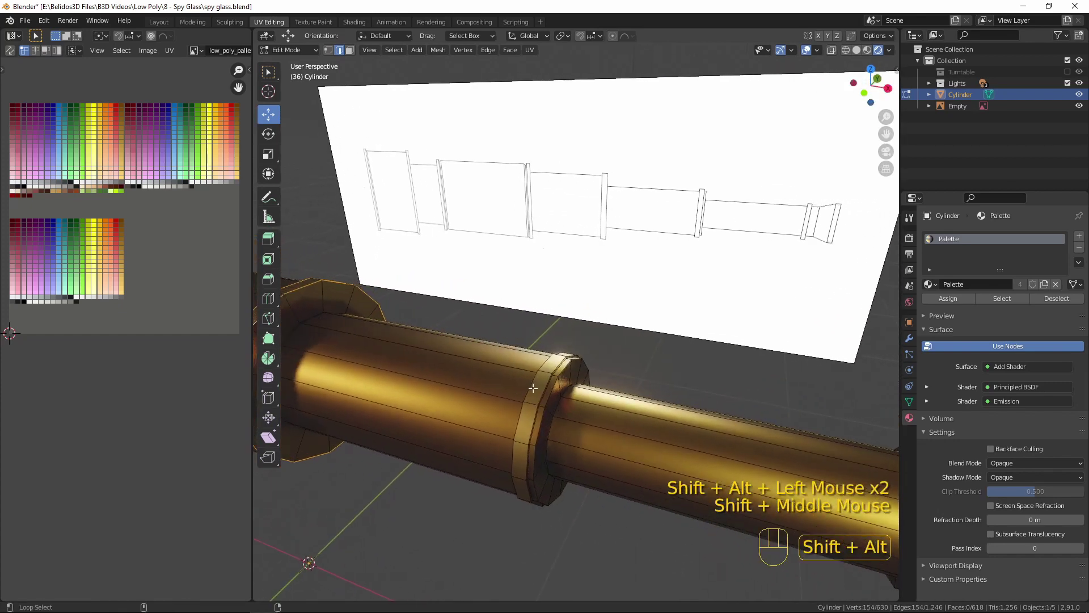
Add the edge loops of the last two raised rims and of the flared eyepiece's end to the selection.
left_click(537, 387, "alt+shift")
left_click(543, 390, "alt+shift")
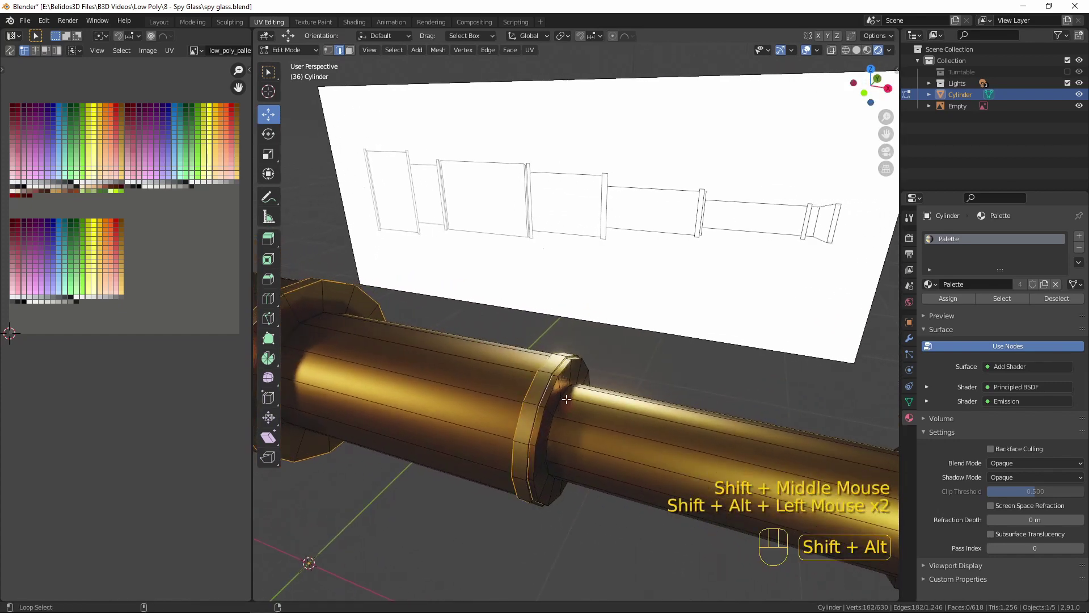
left_click(543, 396, "alt+shift")
left_click(544, 396, "alt+shift")
middle_click_drag(543, 396, 453, 381, "shift")
left_click(487, 385, "alt+shift")
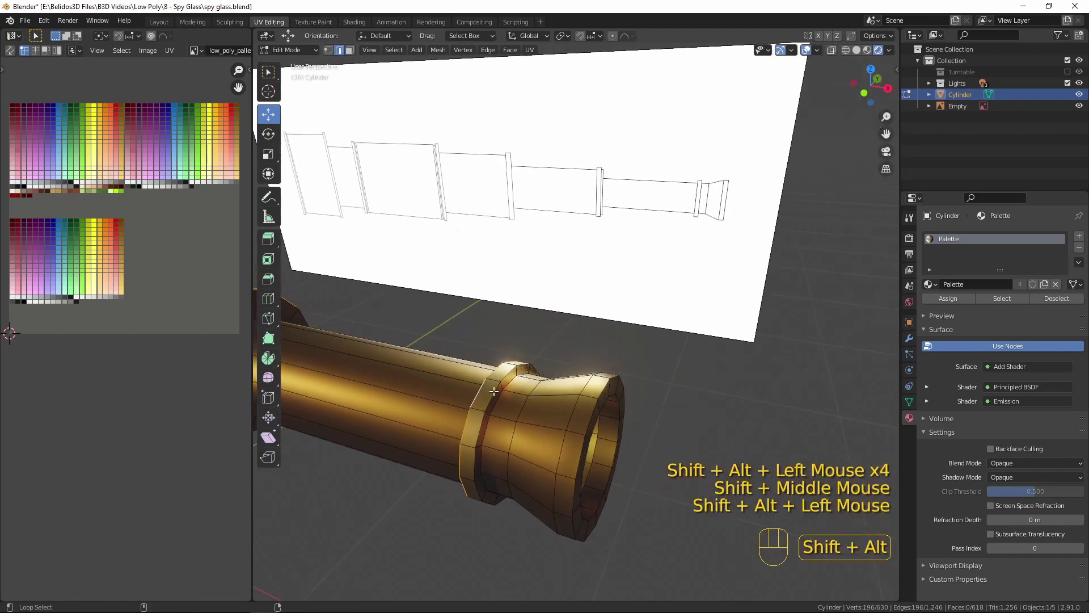
left_click(555, 433, "alt+shift")
left_click(604, 414, "alt+shift")
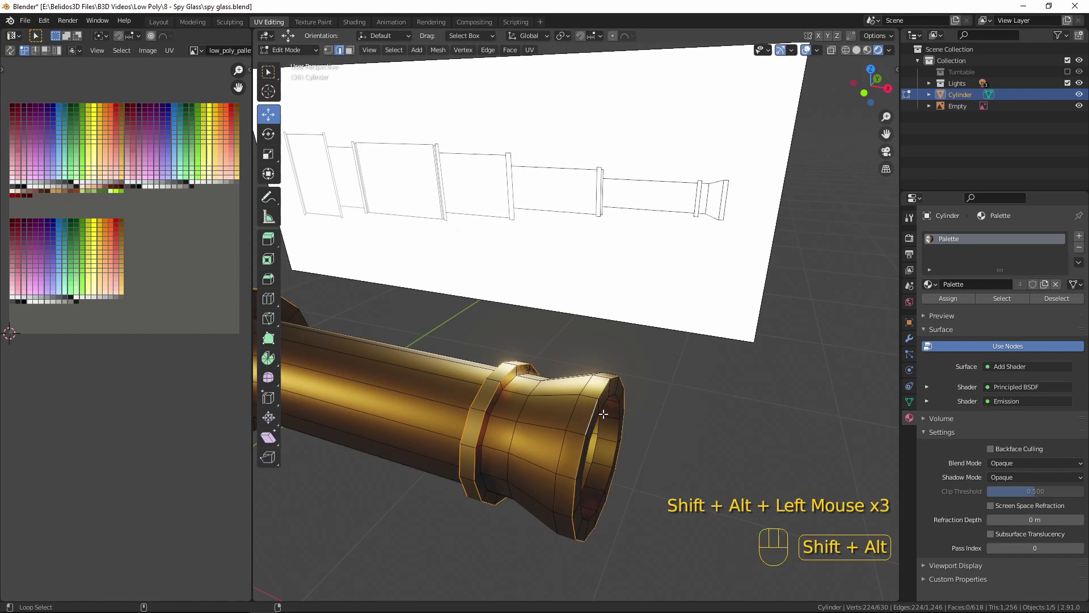
left_click(620, 408, "alt+shift")
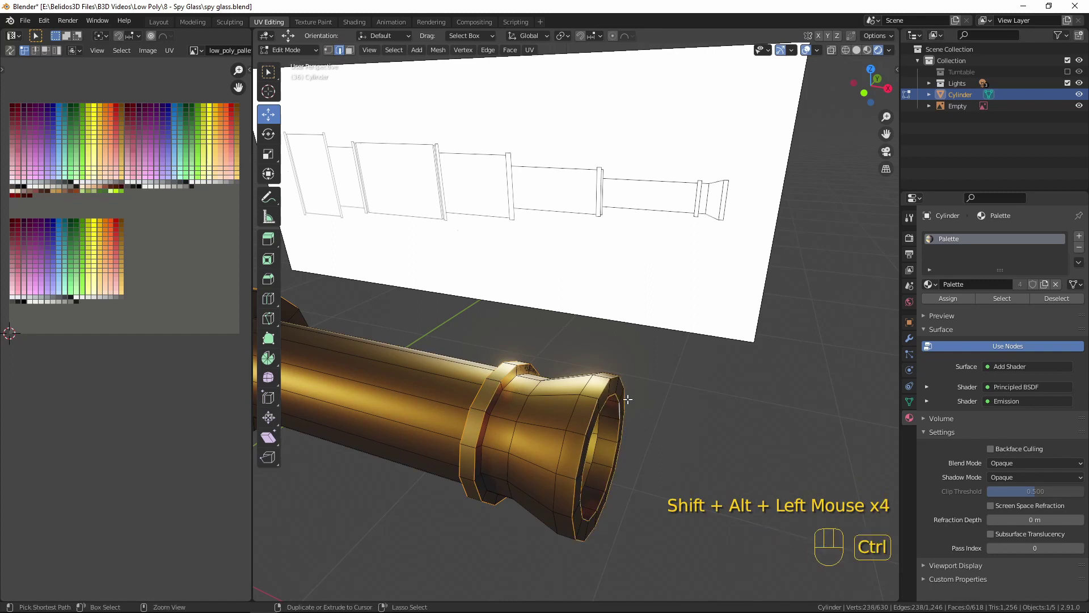
Bevel the selected rim edges with one segment, about 0.0027 m wide, and check the shading in Object Mode.
key("ctrl+b")
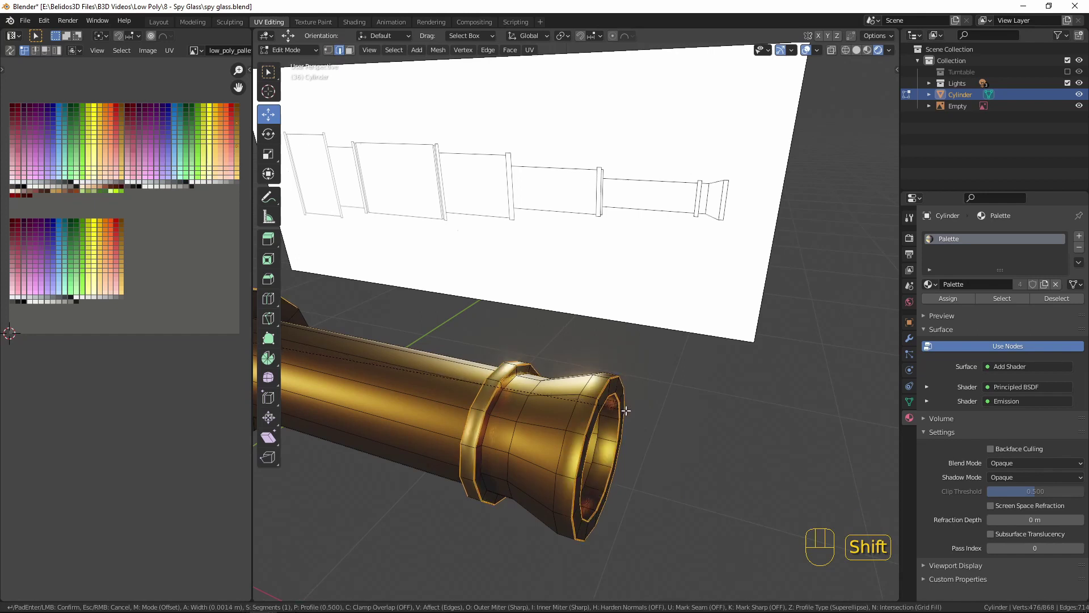
left_click(629, 415)
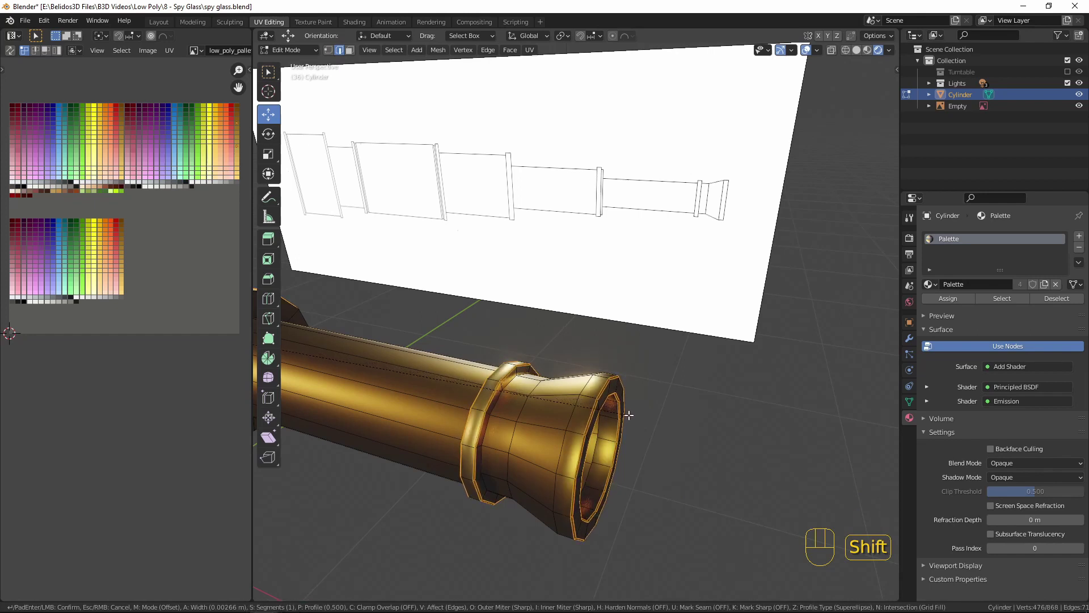
key("Tab")
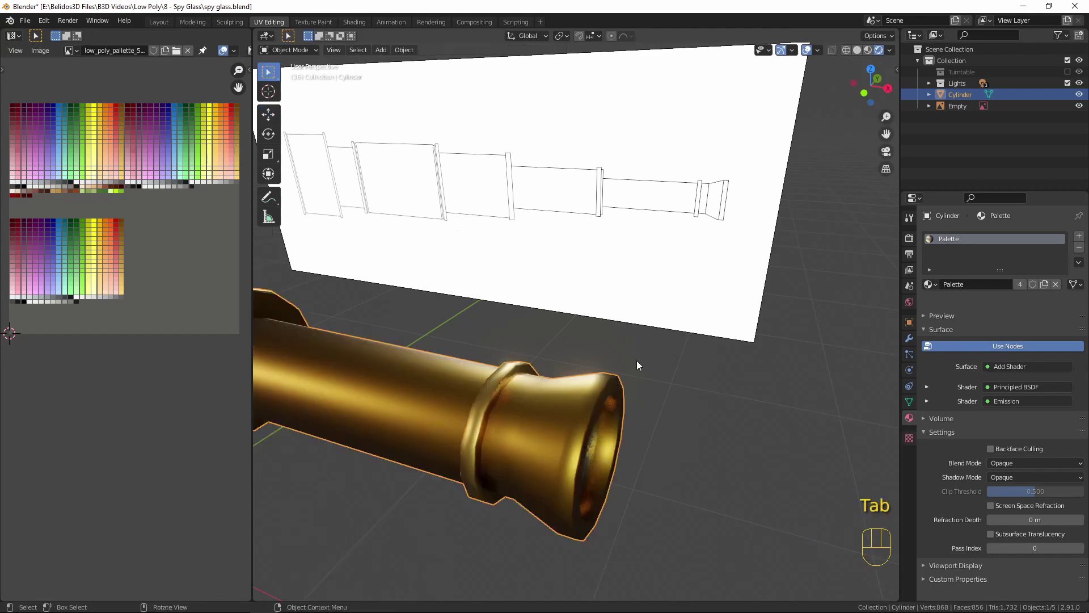
middle_click_drag(637, 360, 713, 332)
scroll(584, 340, "down", 5)
middle_click_drag(584, 339, 542, 349)
In front view, add three evenly spaced loop cuts around the front brown barrel section.
key("Tab")
middle_click_drag(542, 349, 567, 322, "shift")
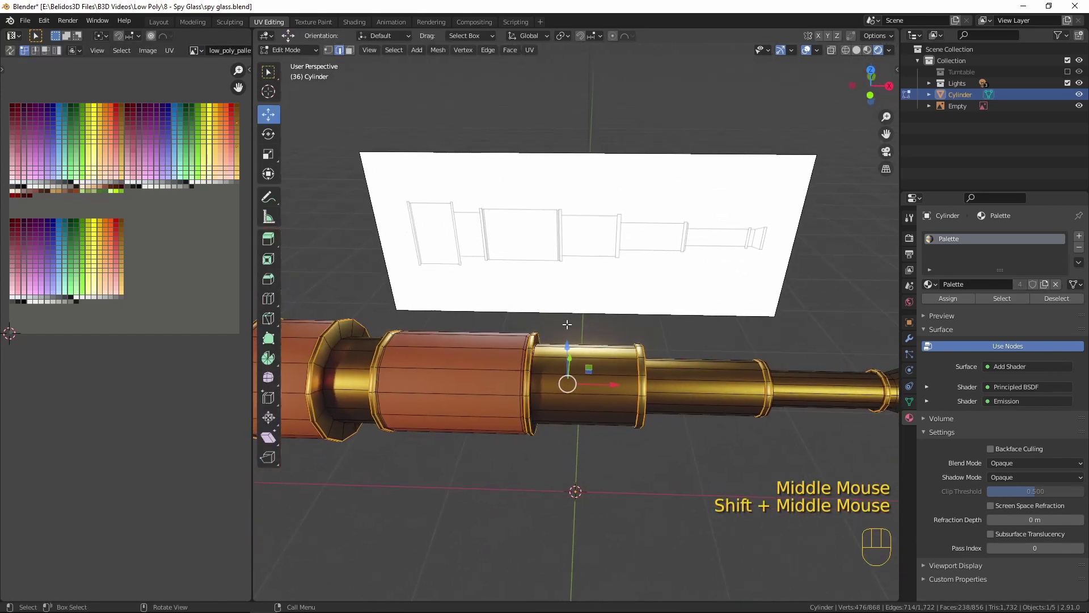
key("KP_1")
scroll(559, 322, "up", 4)
middle_click_drag(541, 135, 657, 250, "shift")
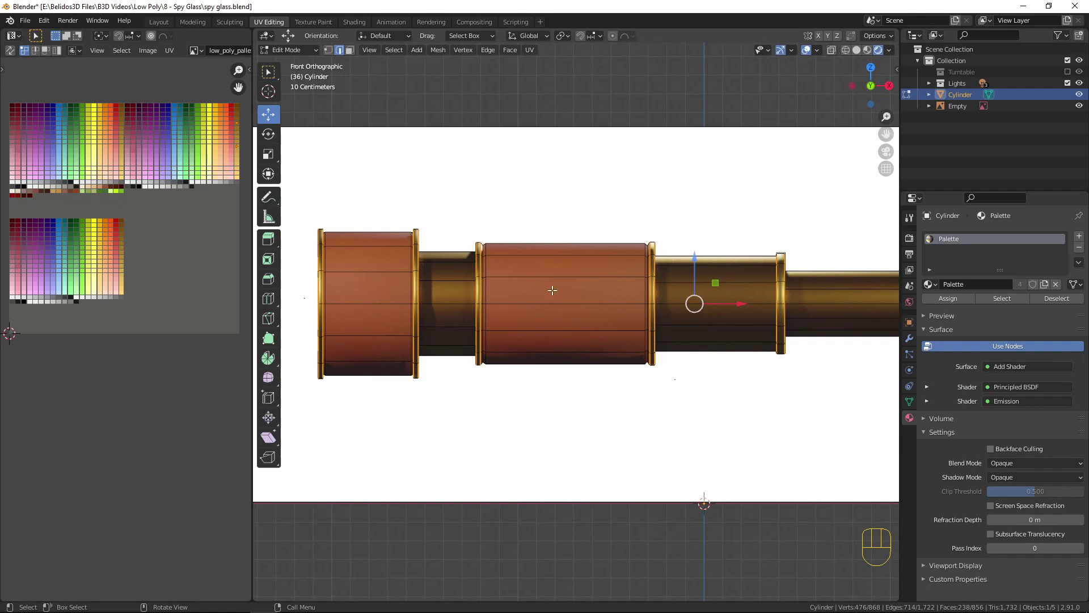
key("ctrl")
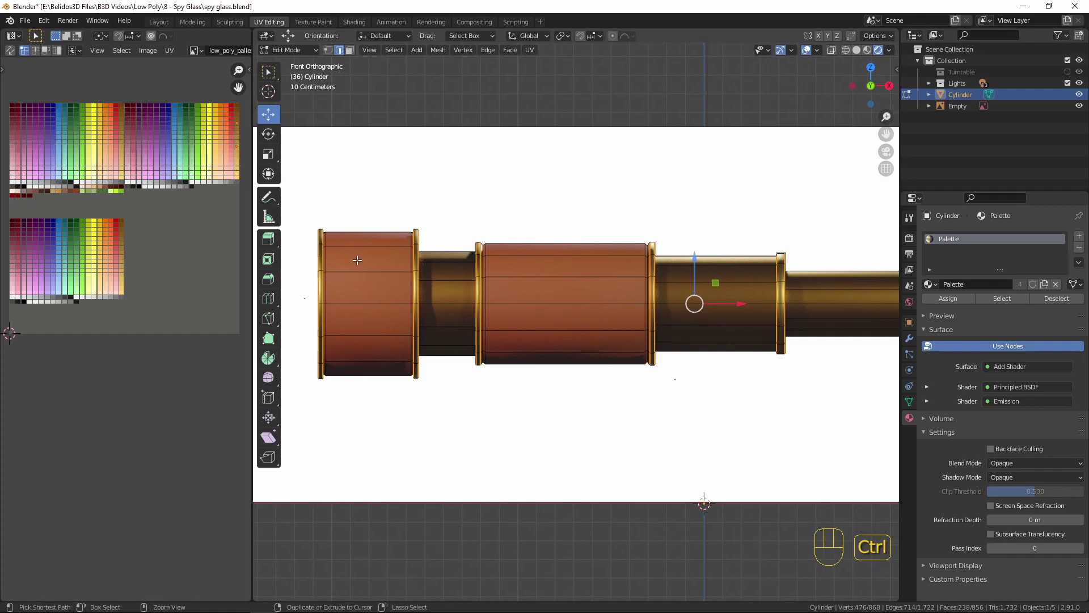
key("ctrl+r")
scroll(356, 259, "up", 1)
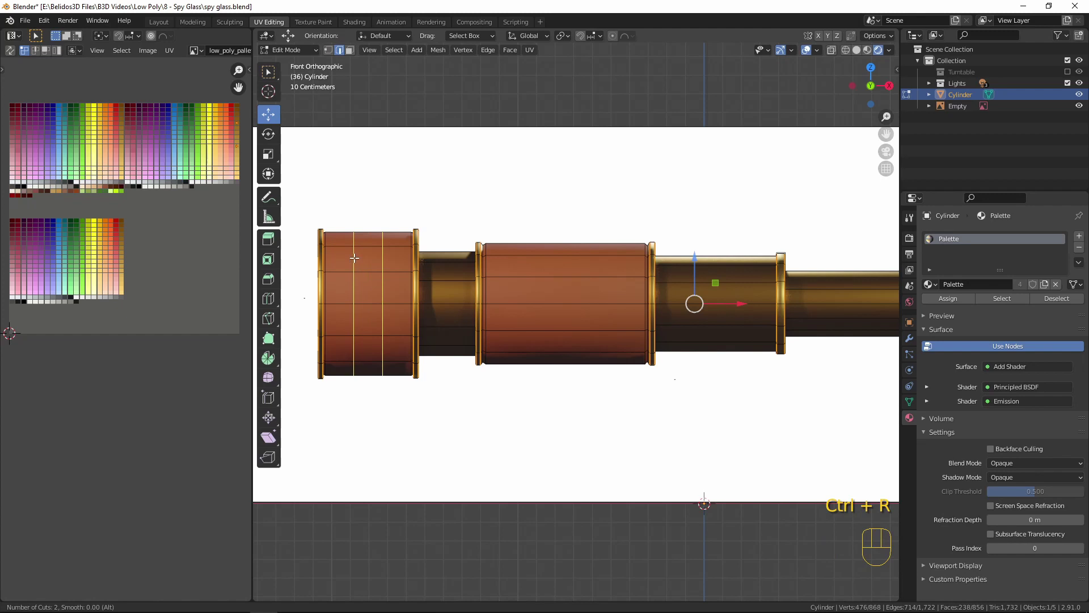
scroll(355, 258, "up", 1)
left_click(354, 258)
right_click(354, 258)
Add six evenly spaced loop cuts around the second brown barrel section.
key("ctrl")
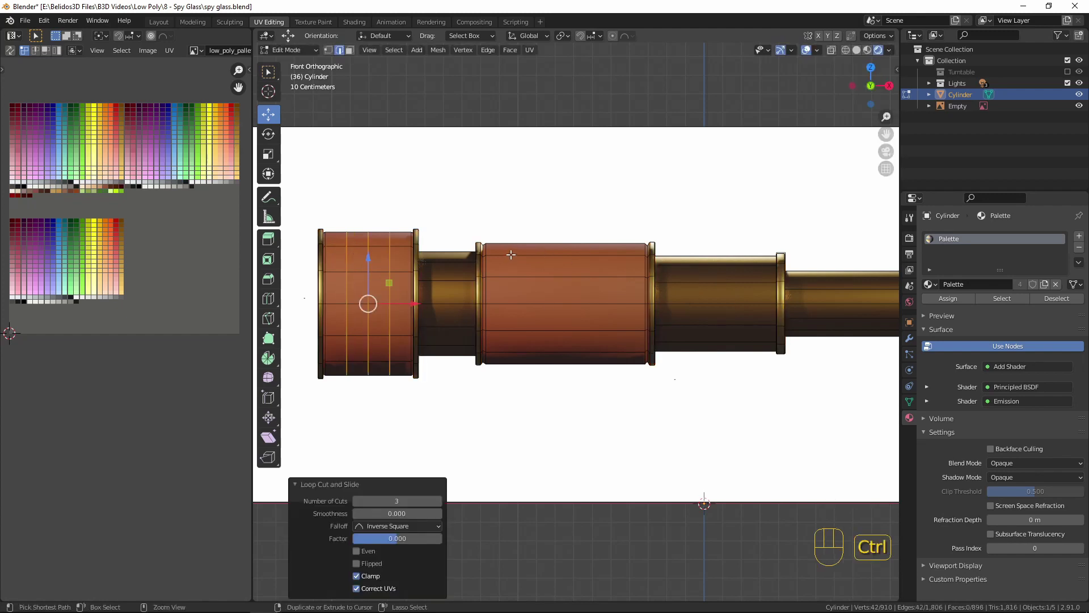
key("ctrl+r")
scroll(513, 258, "up", 2)
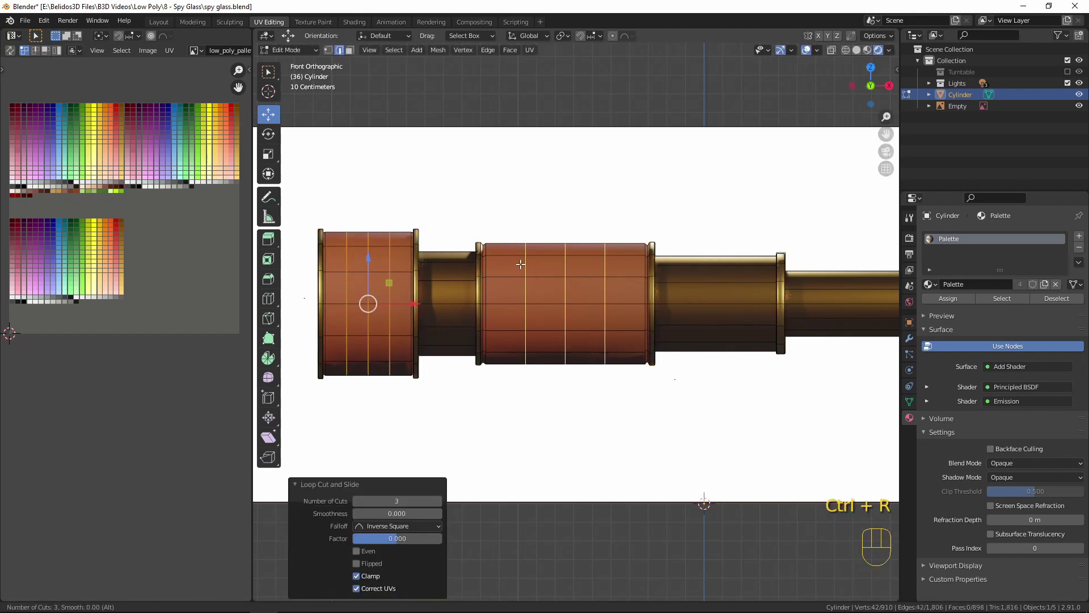
scroll(520, 264, "up", 1)
scroll(520, 265, "up", 2)
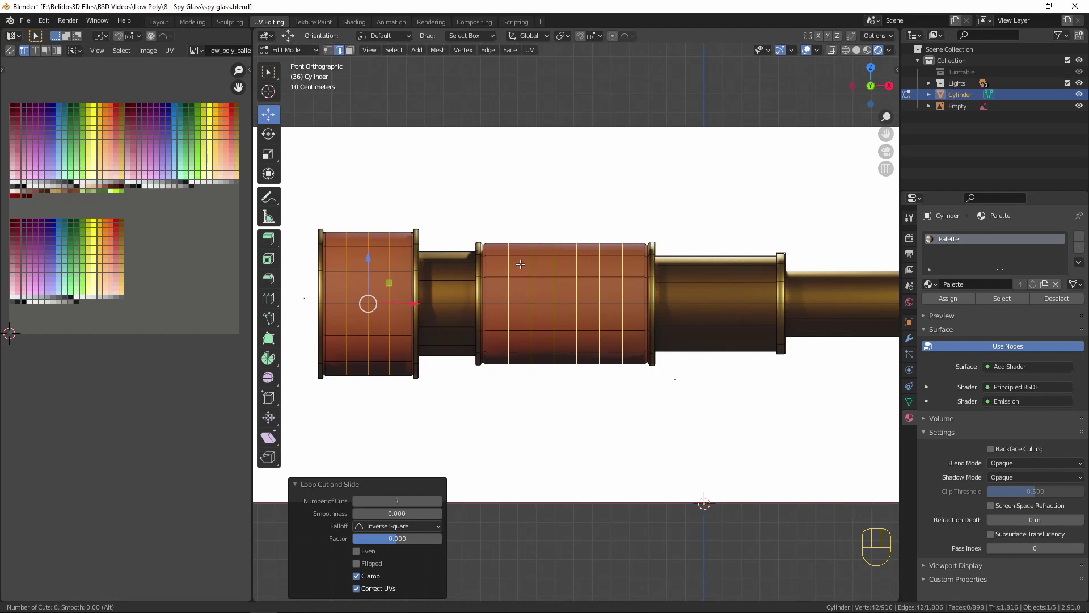
left_click(520, 265)
right_click(520, 264)
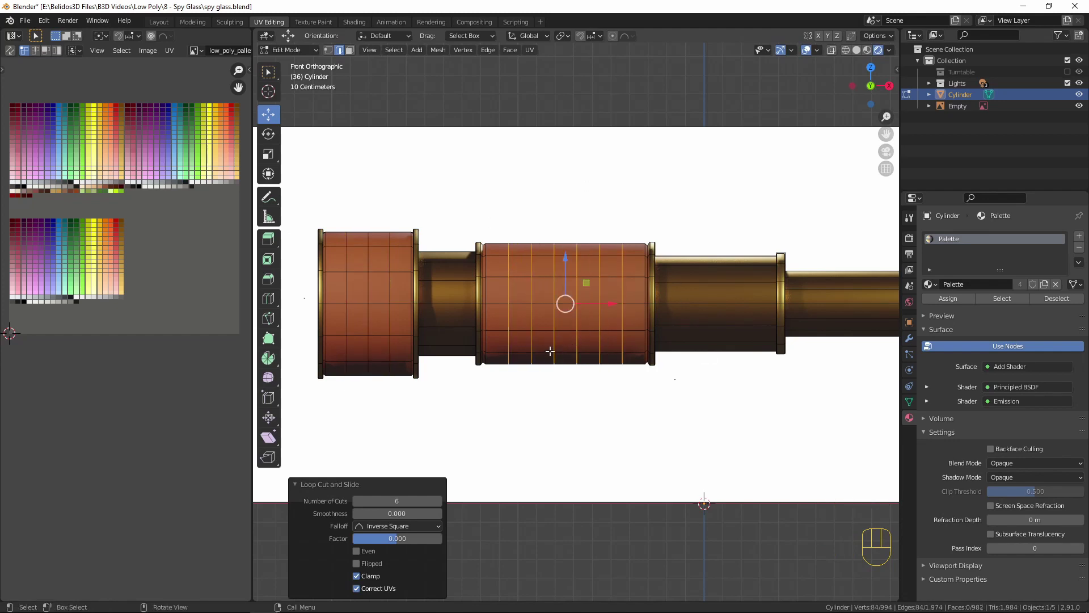
Select one lengthwise row of faces across both brown barrel sections, triangulate it, and clear the selection.
key("3")
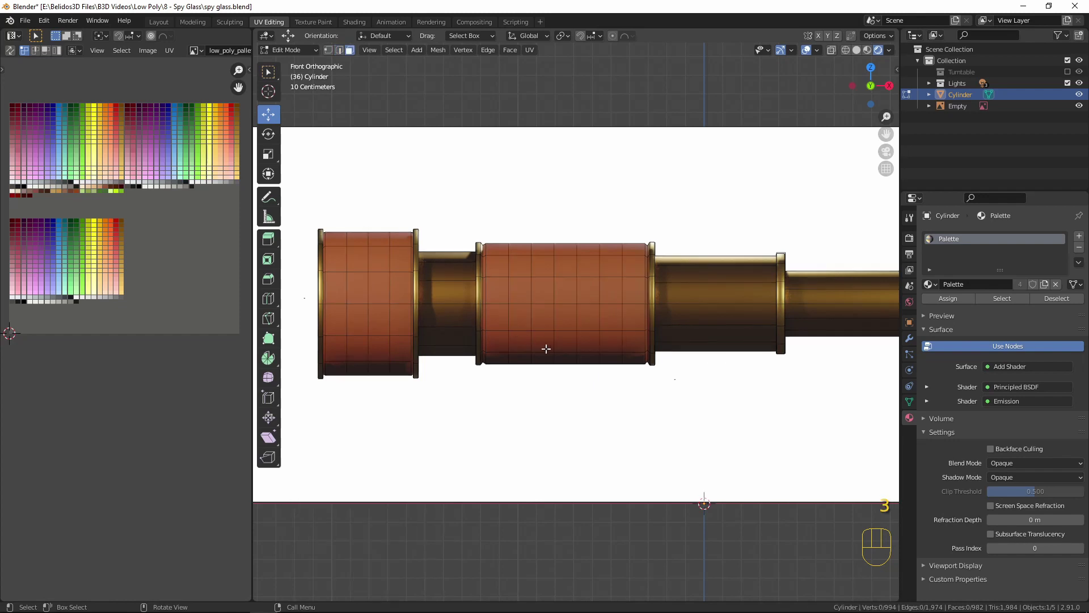
left_click(334, 288)
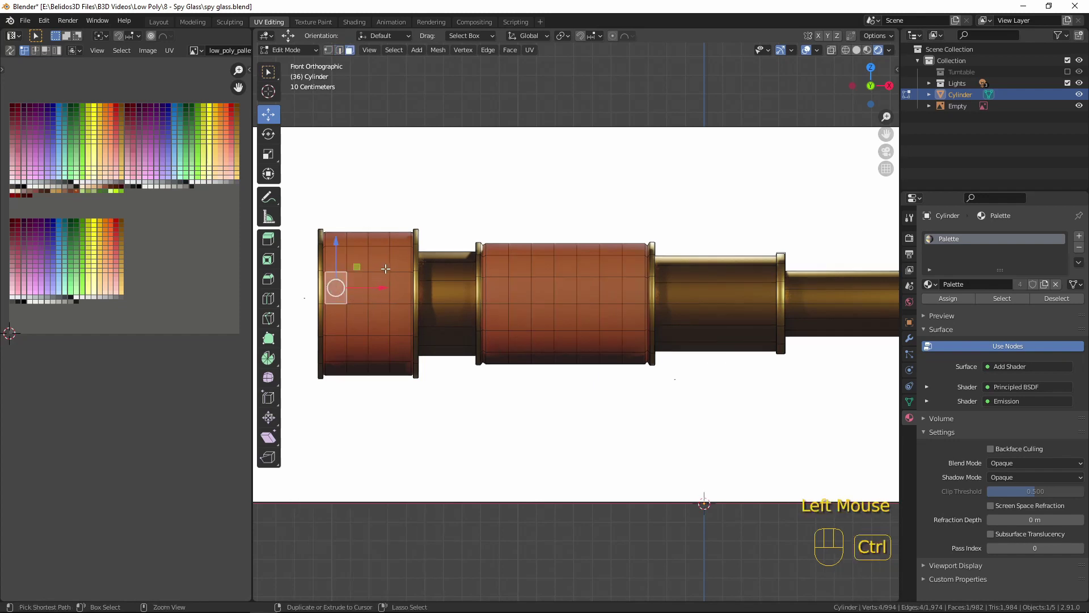
left_click(400, 288, "ctrl")
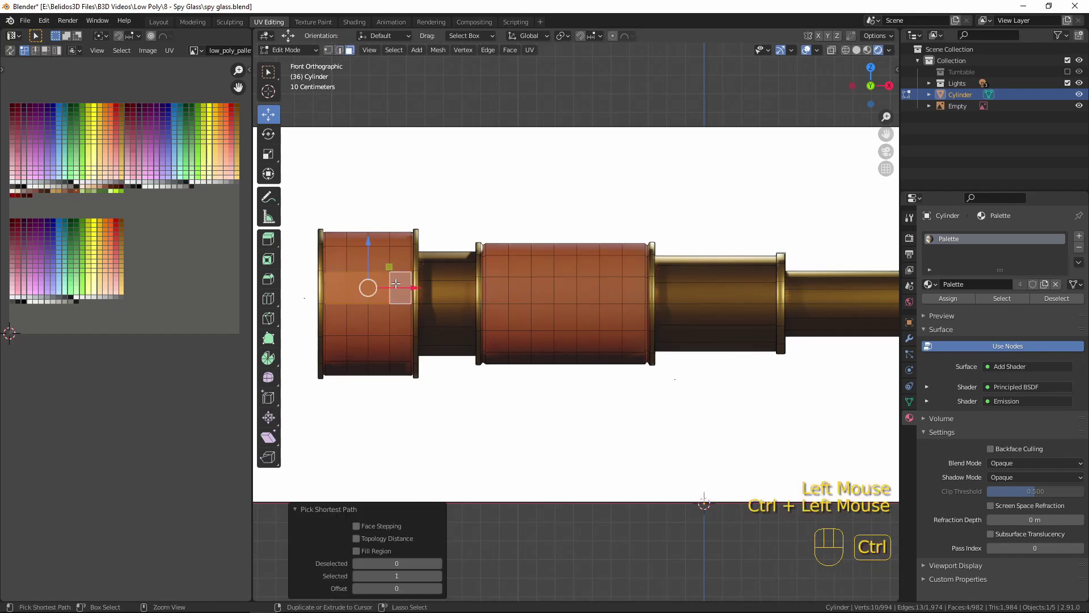
left_click(494, 291, "shift")
left_click(632, 292, "ctrl")
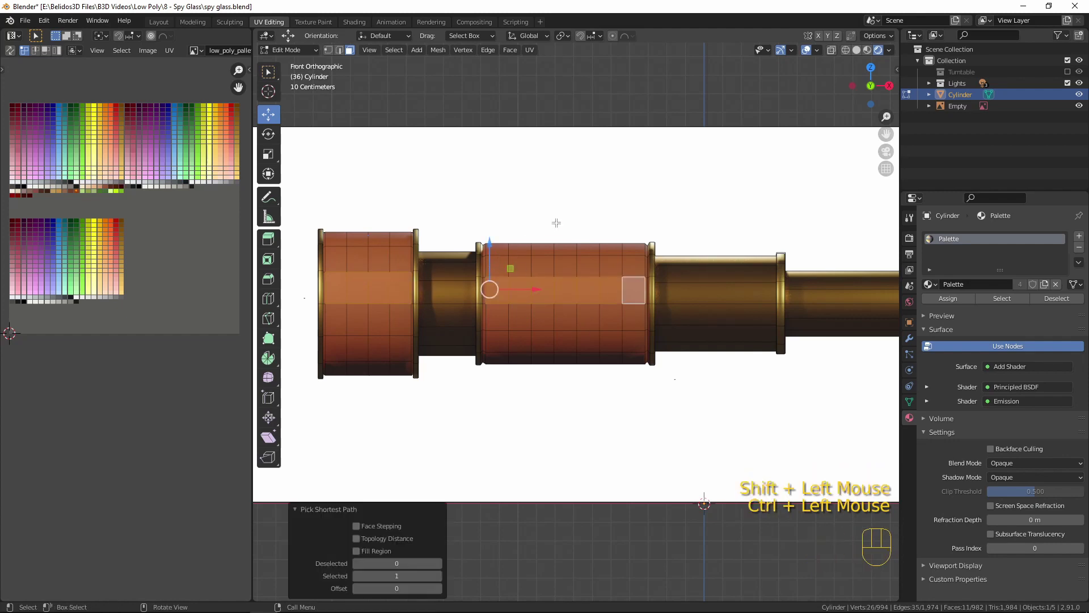
key("ctrl")
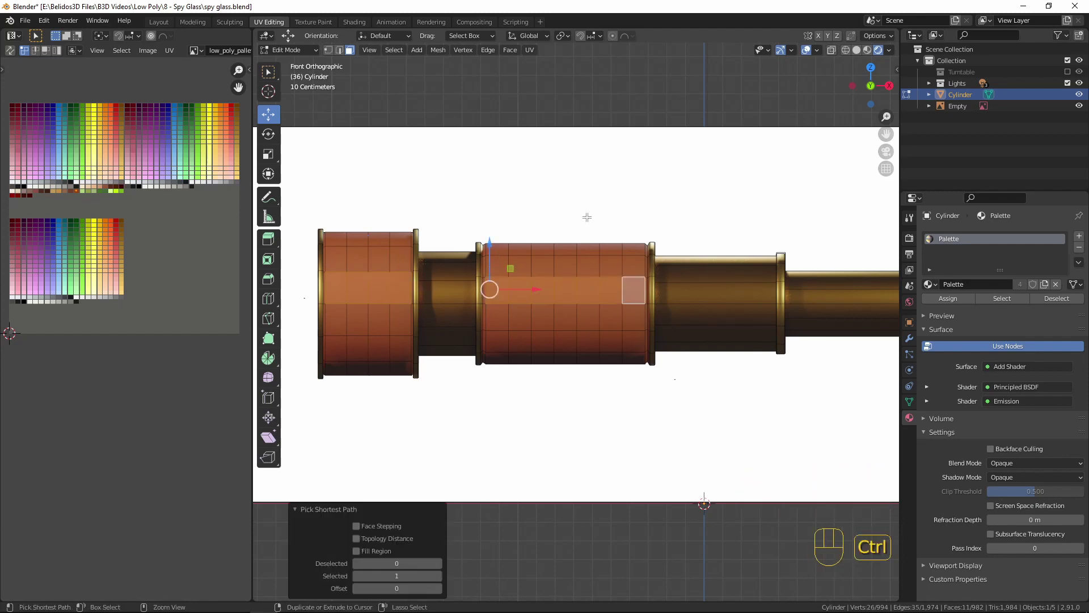
key("ctrl+t")
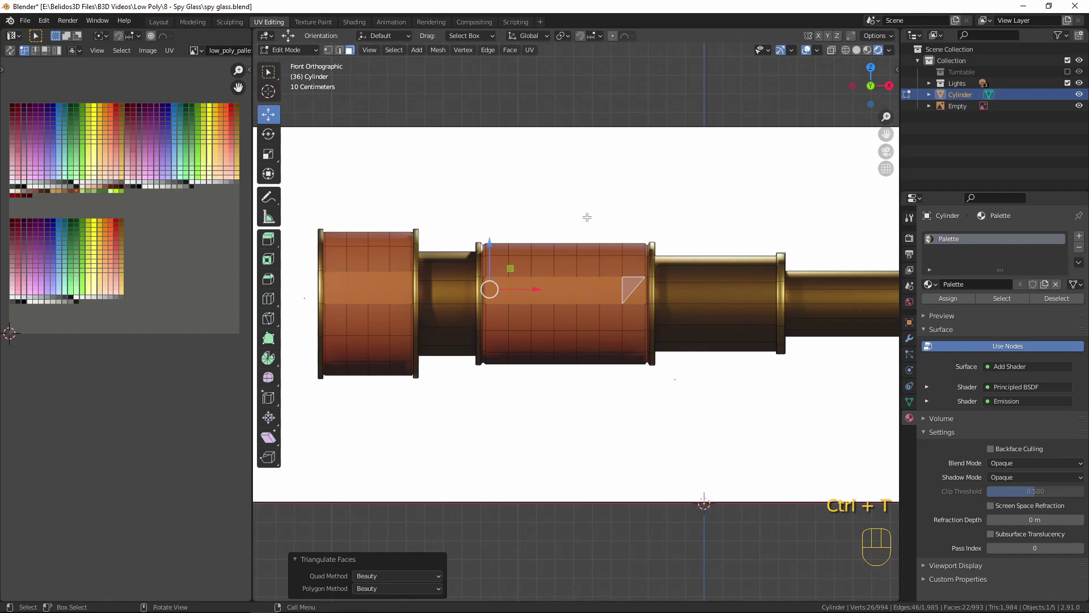
key("a")
key("a")
key("a")
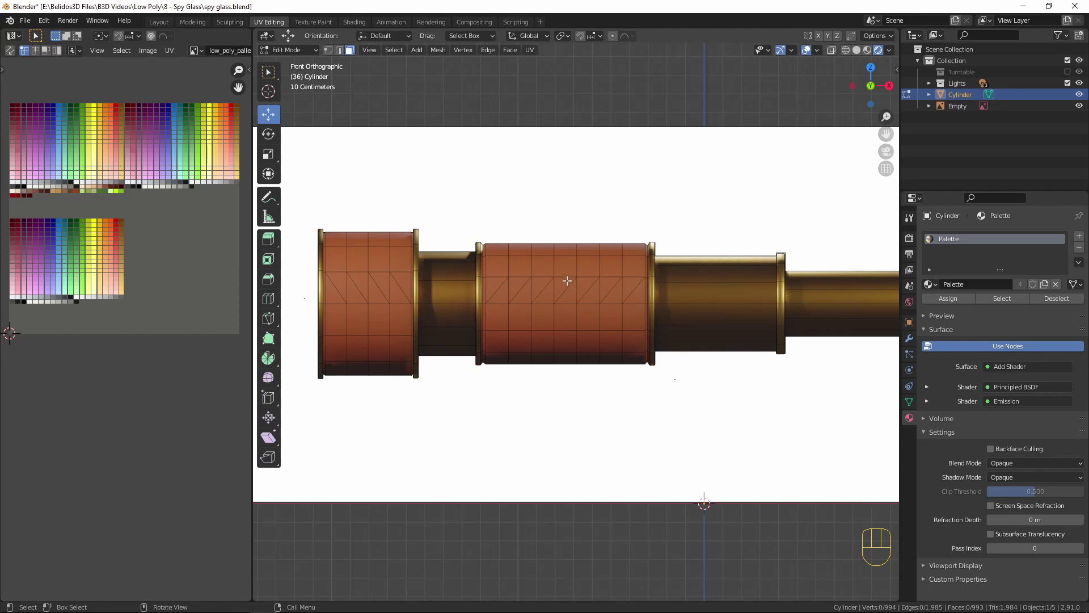
scroll(571, 290, "up", 2)
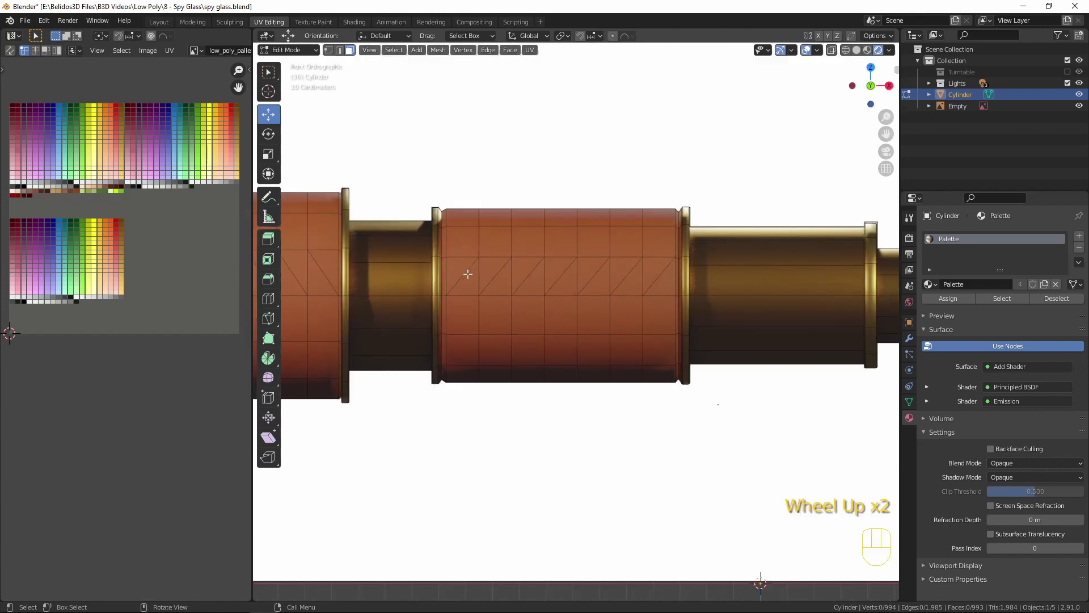
Connect opposite corner vertices with a second diagonal in each of the seven triangulated squares on the second brown barrel section, forming crosses.
key("1")
left_click(447, 257)
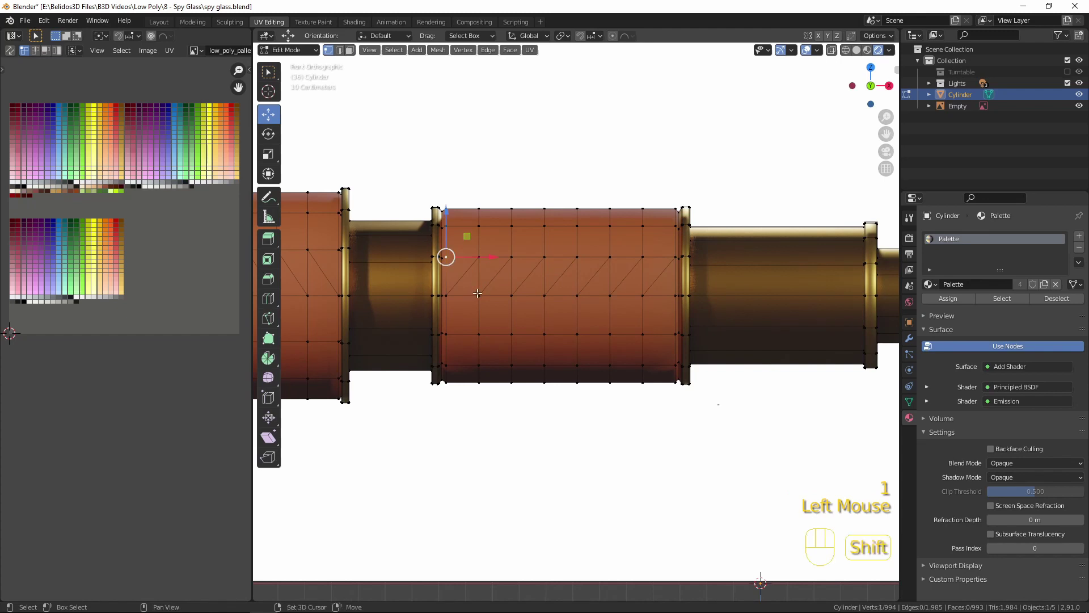
left_click(478, 294, "shift")
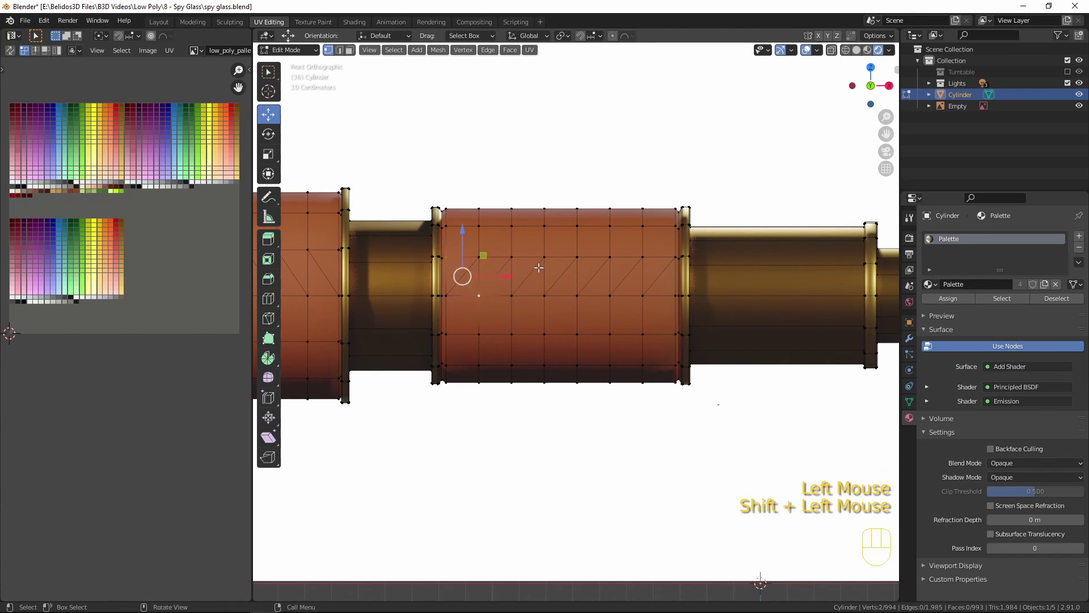
key("j")
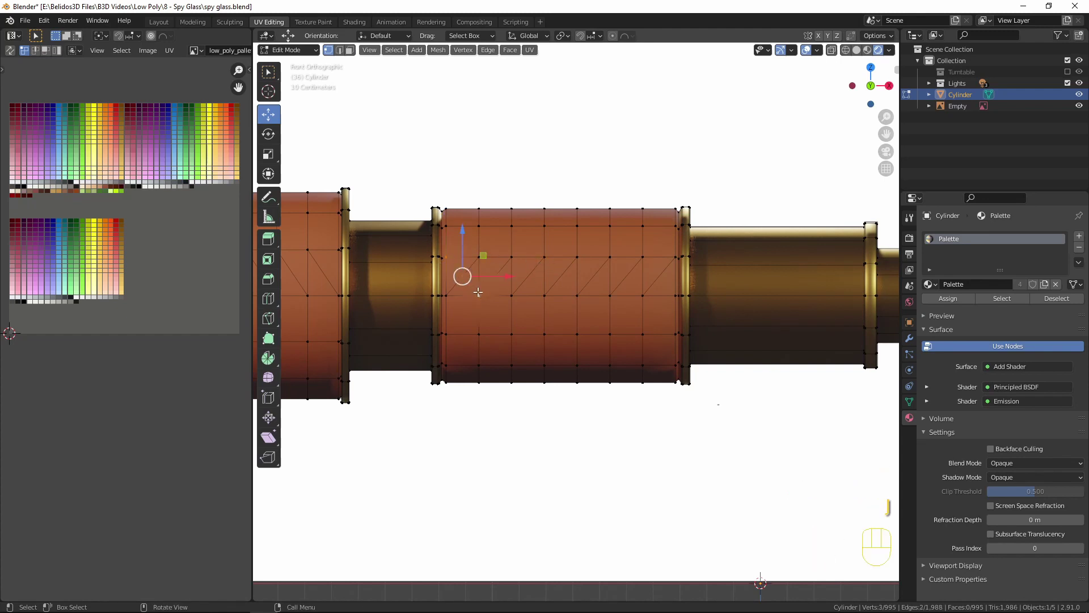
left_click(479, 253)
left_click(511, 294, "shift")
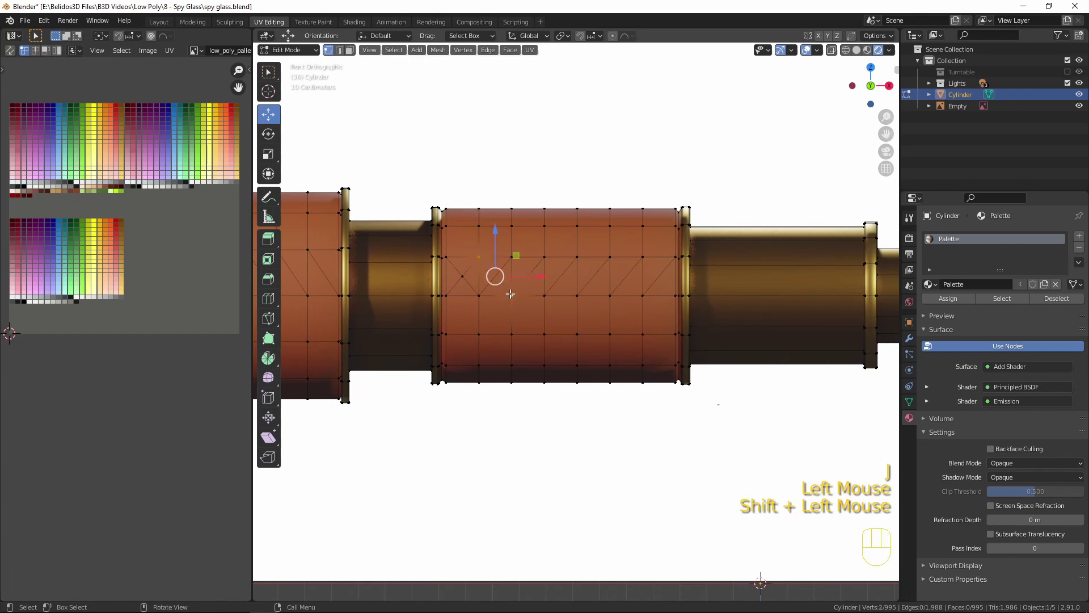
key("j")
left_click(511, 257)
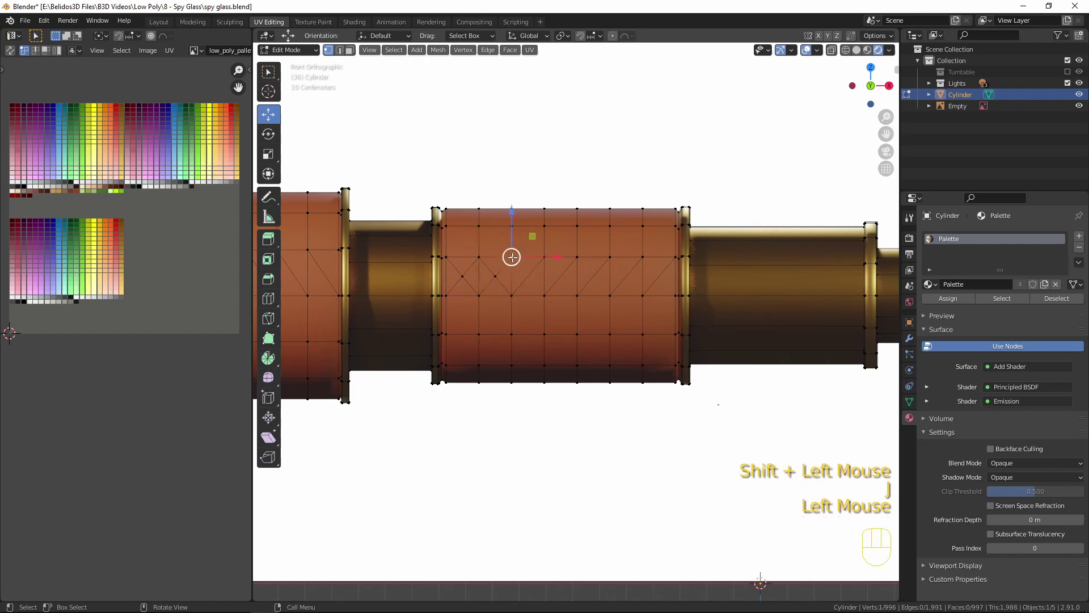
left_click(542, 292, "shift")
key("j")
left_click(544, 258)
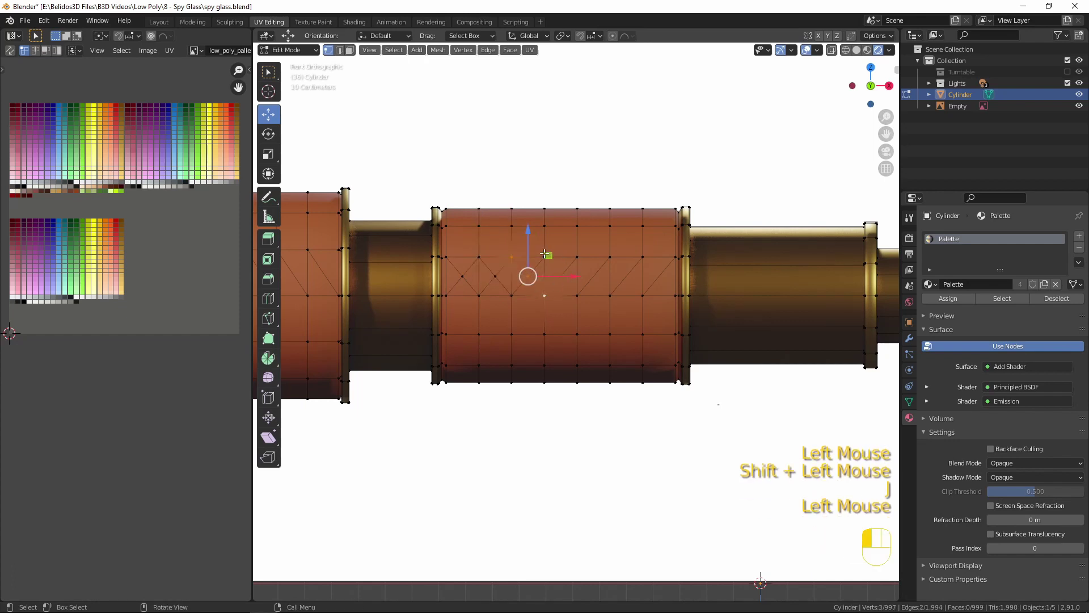
left_click(577, 296, "shift")
key("j")
left_click(577, 257)
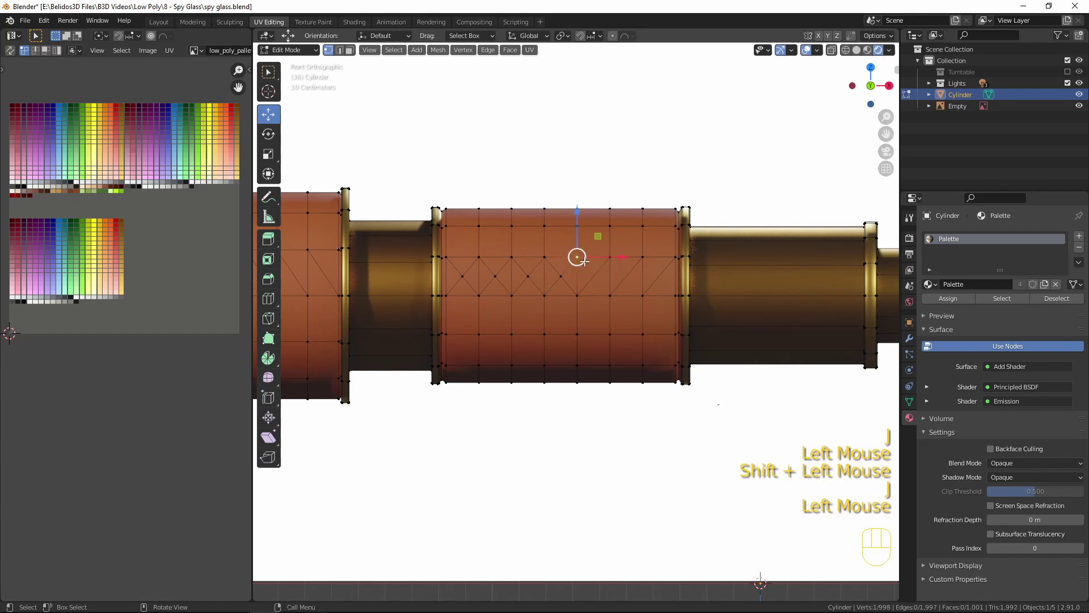
left_click(610, 296, "shift")
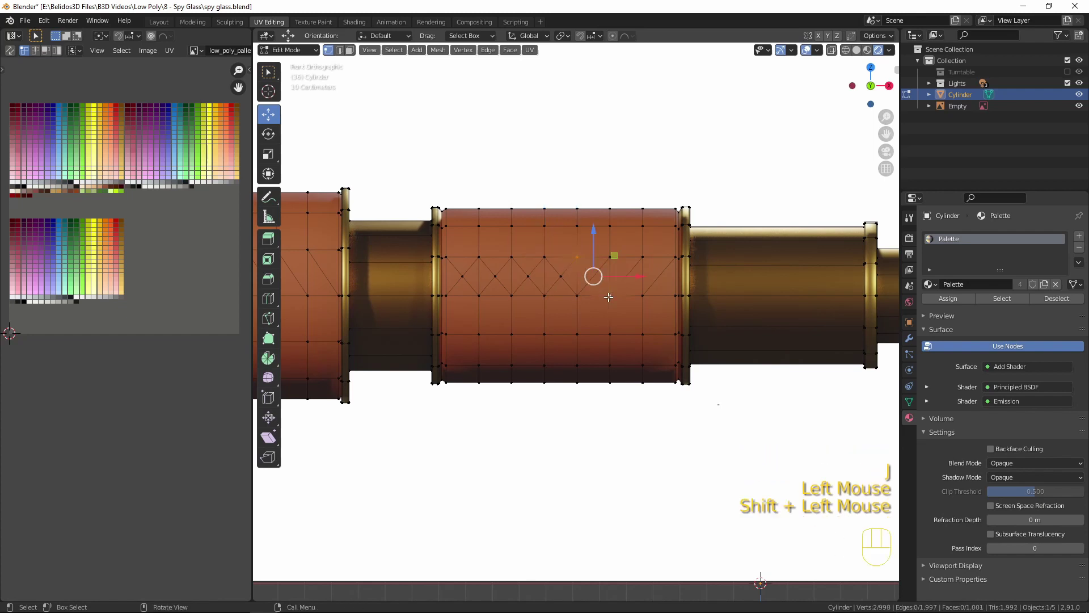
key("j")
left_click(610, 257)
left_click(642, 296, "shift")
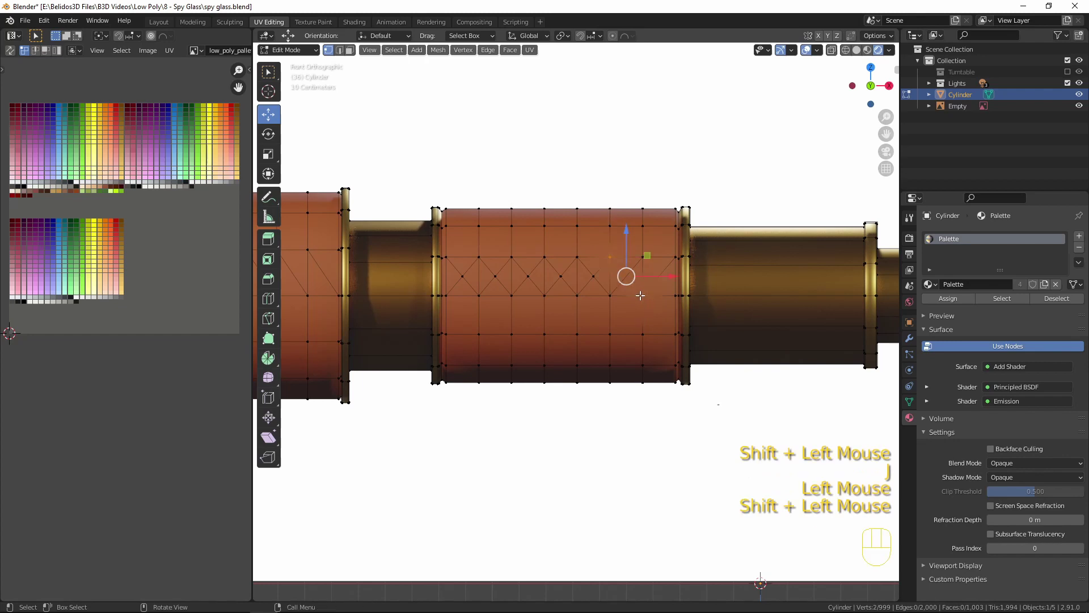
key("j")
left_click(644, 257)
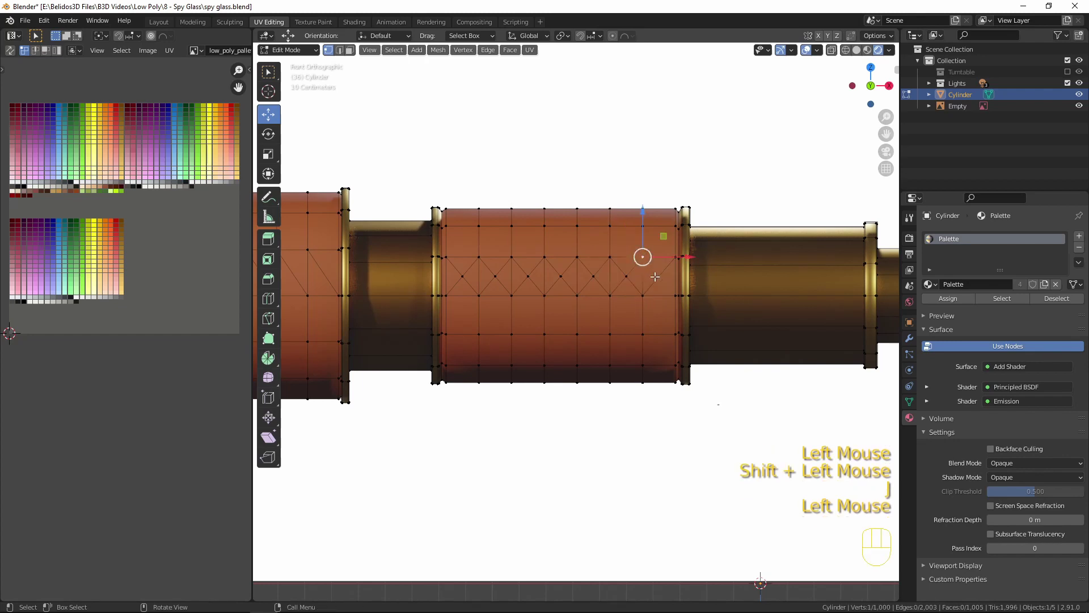
left_click(671, 293, "shift")
key("g")
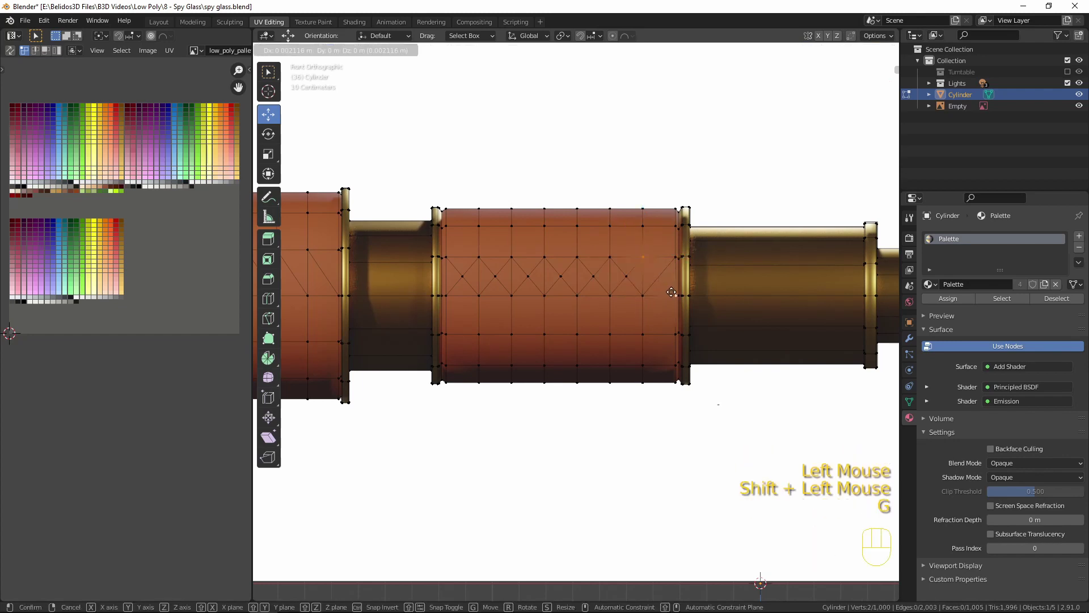
key("Escape")
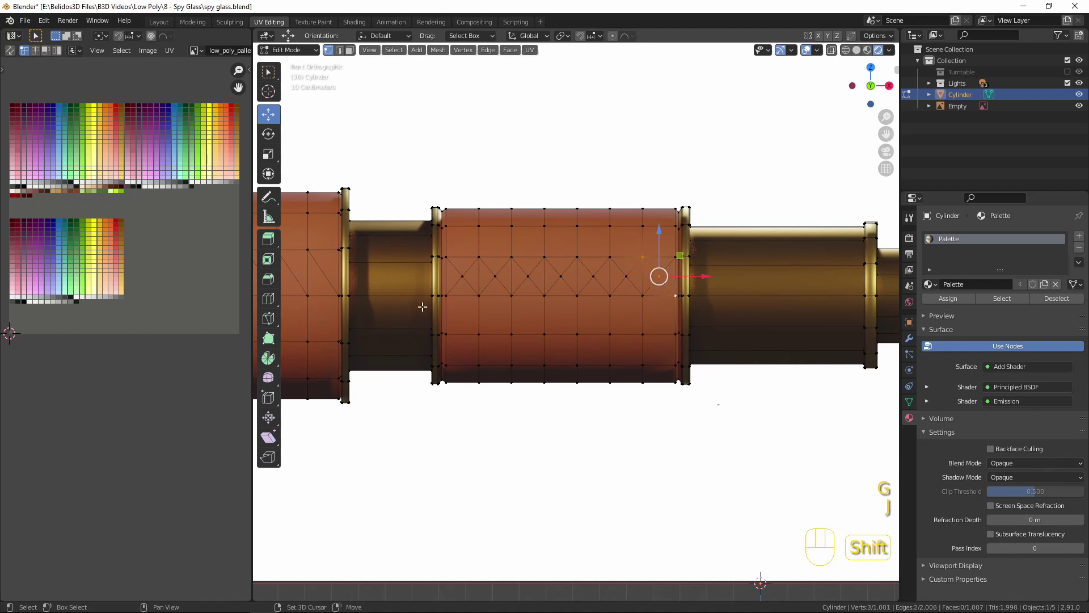
key("j")
Connect the opposite corner vertices in the four triangulated squares on the front brown barrel section to complete the crosses.
middle_click_drag(675, 287, 624, 343, "shift")
left_click(548, 328)
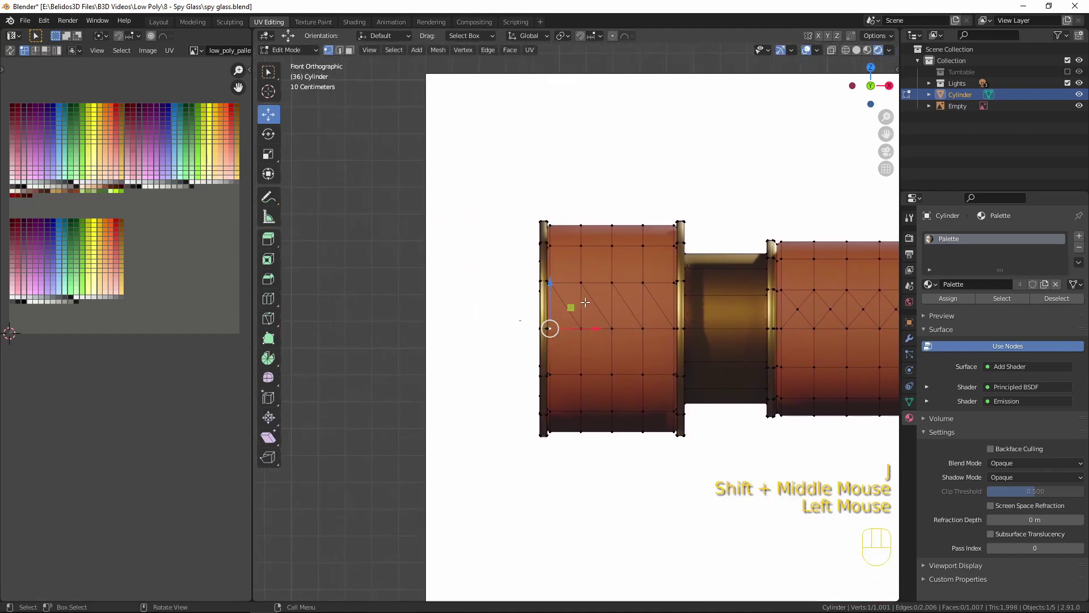
left_click(582, 282, "shift")
key("j")
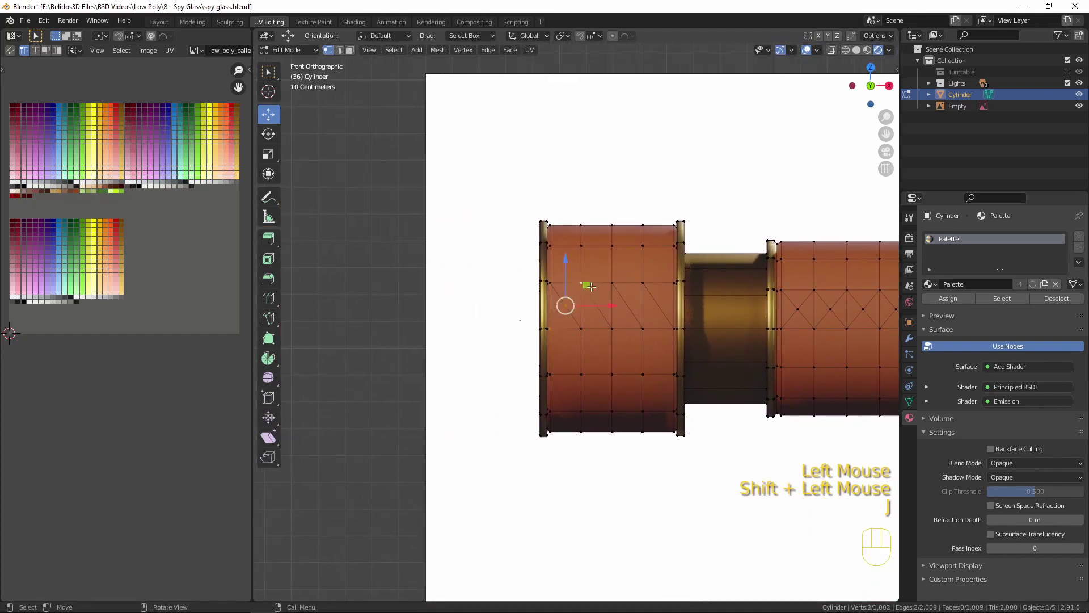
left_click(581, 328)
left_click(611, 282, "shift")
key("j")
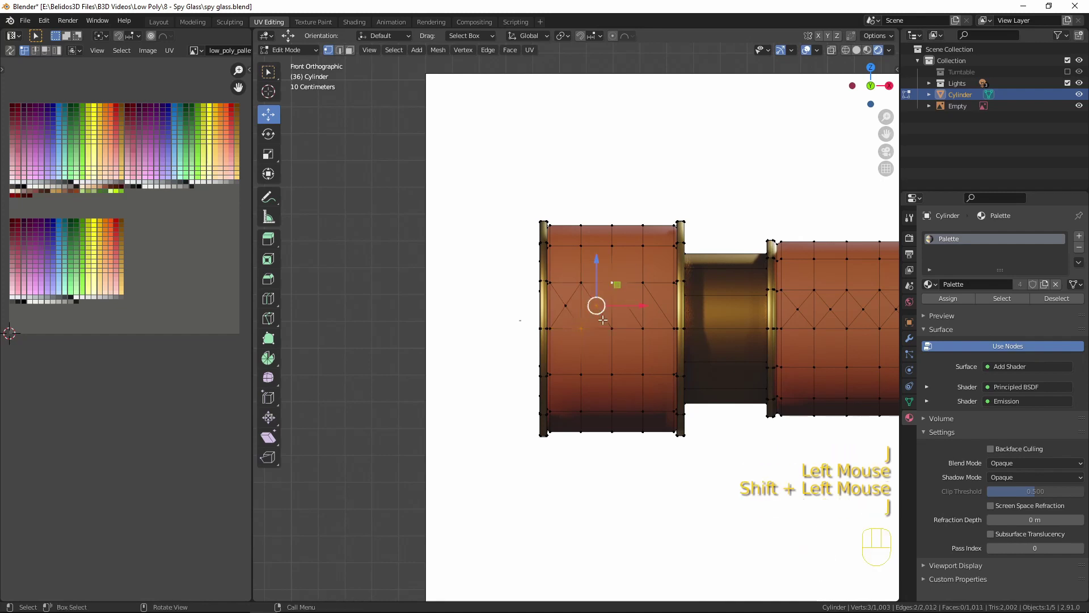
left_click(612, 328)
left_click(642, 284, "shift")
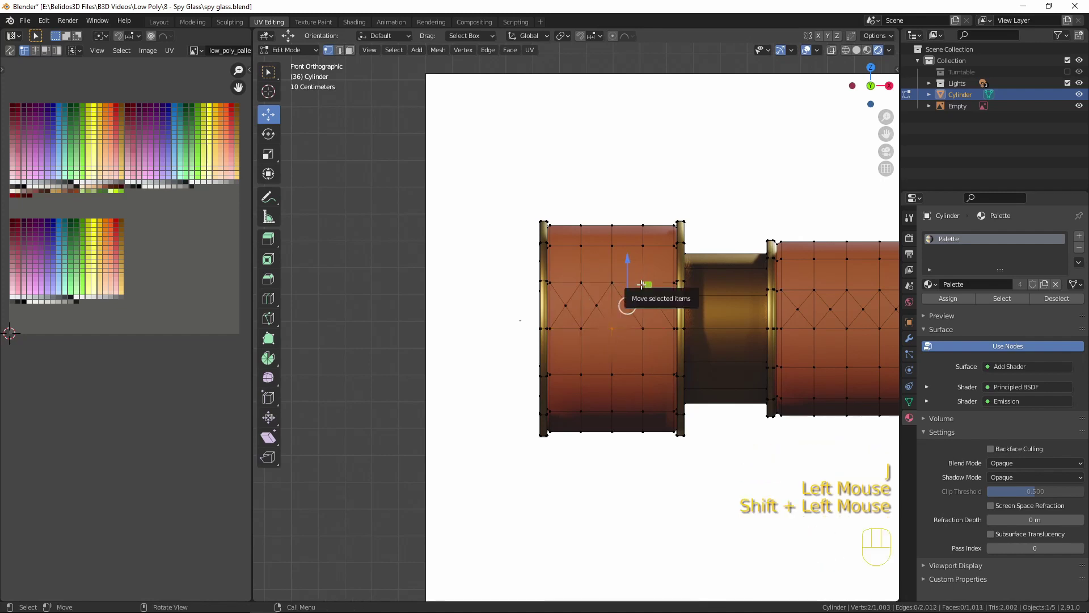
key("j")
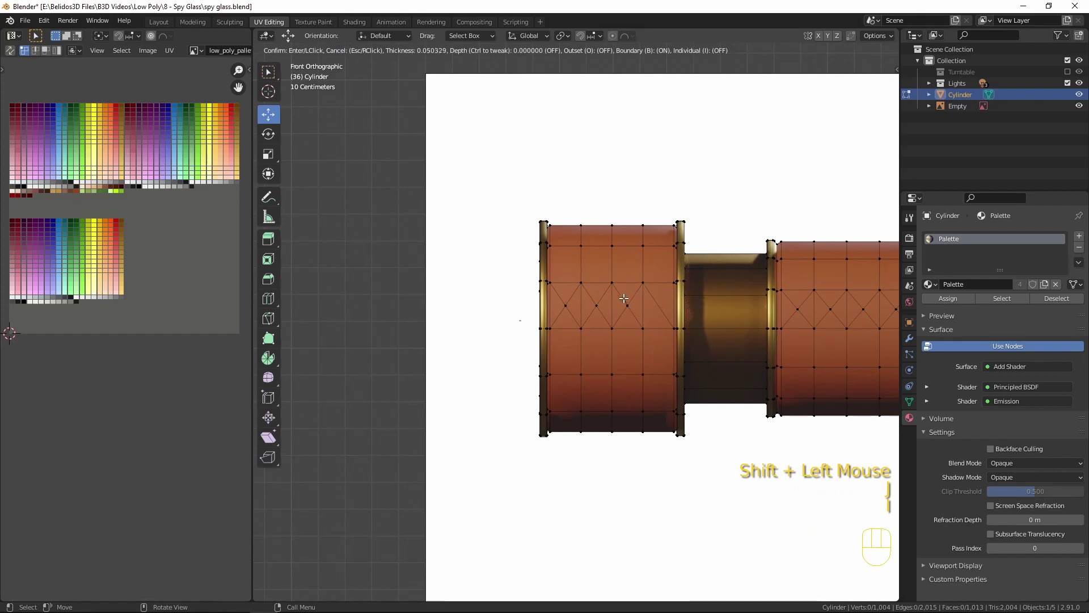
left_click(643, 328)
left_click(674, 282, "shift")
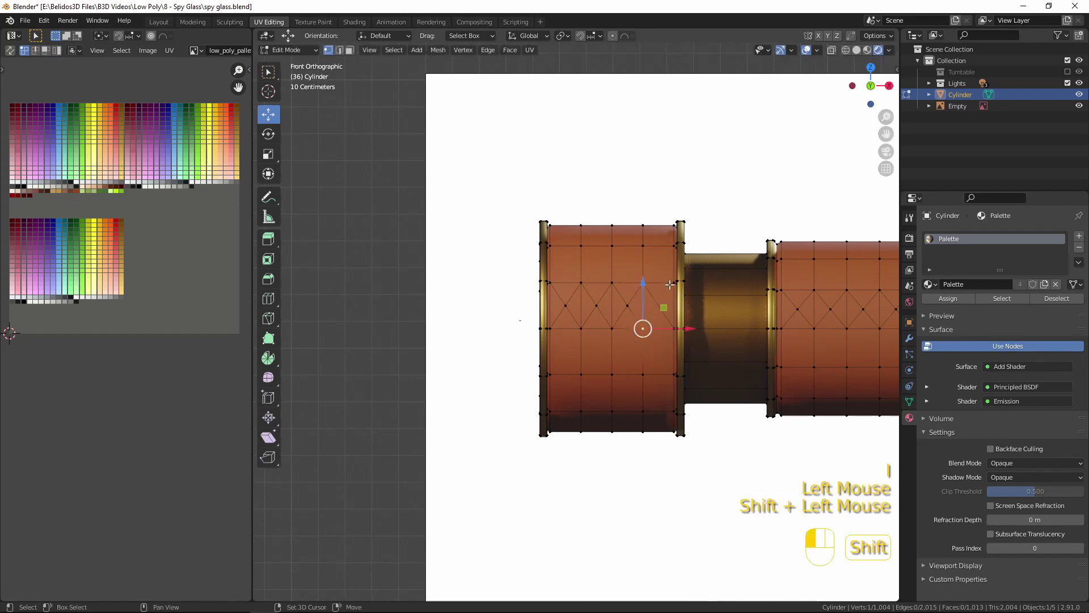
key("j")
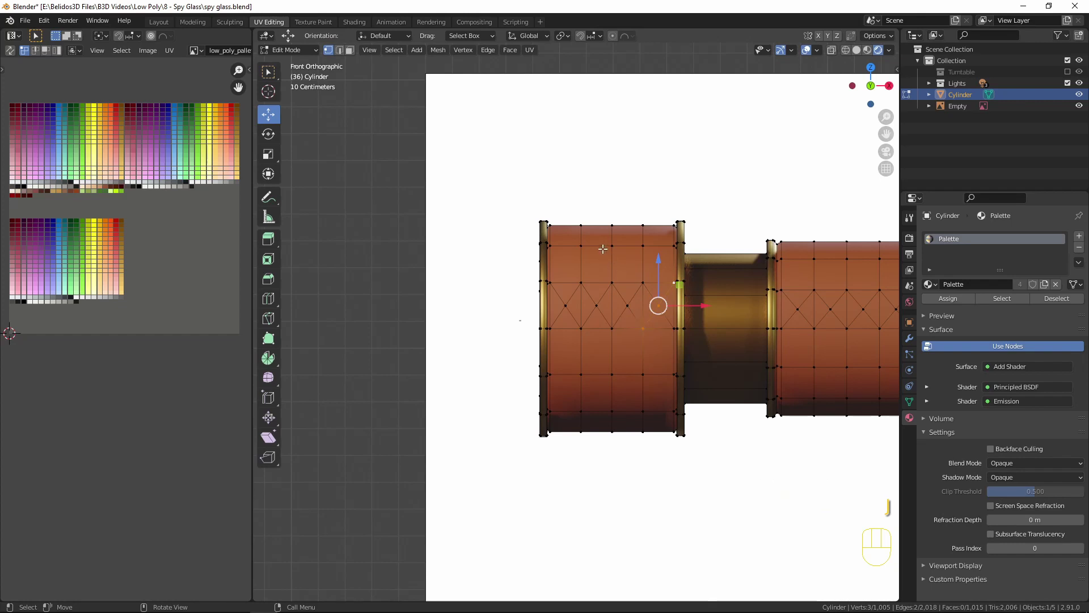
Clear the selection and circle-select all the crossing diagonal edges on both brown barrel sections in edge mode.
key("c")
key("3")
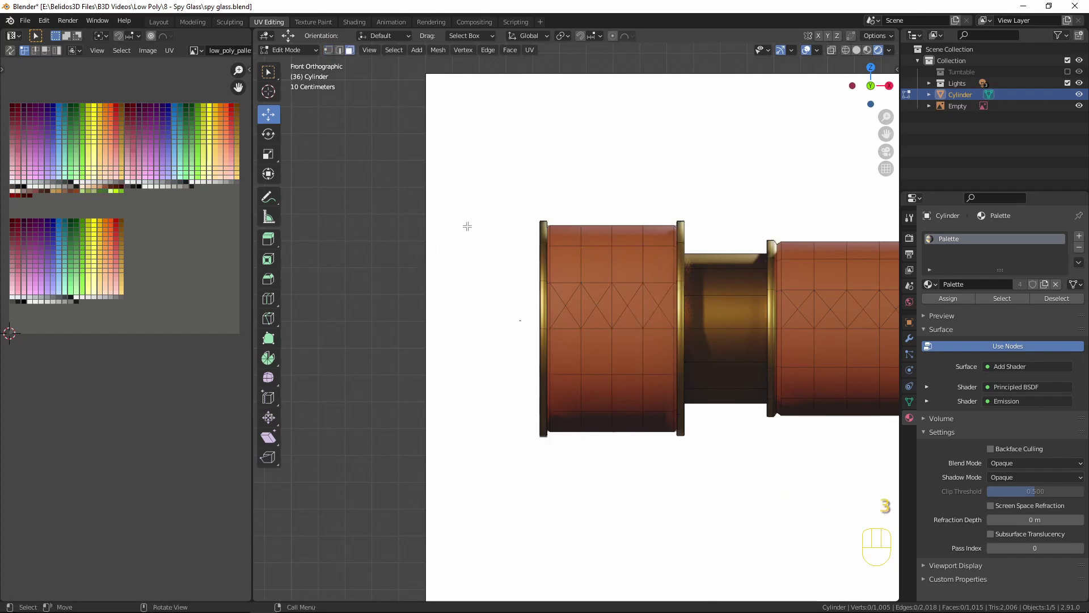
key("2")
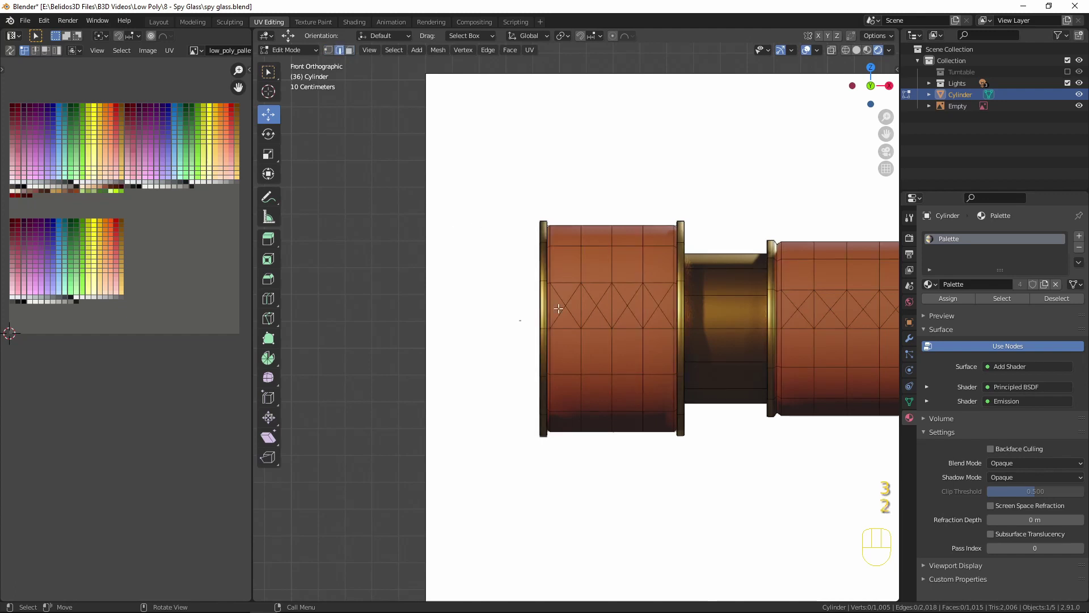
key("c")
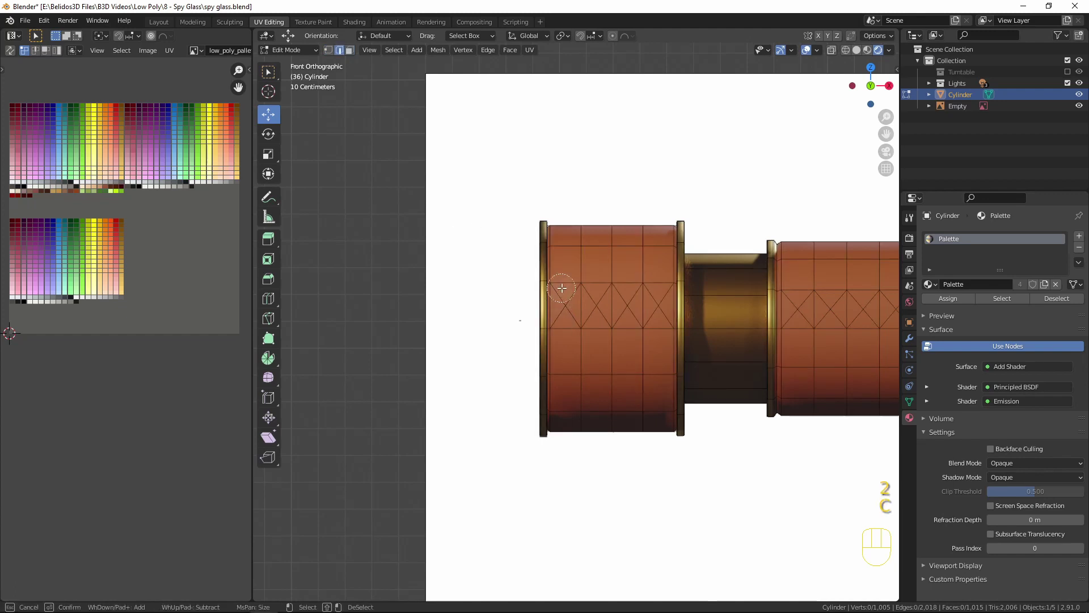
scroll(601, 307, "up", 3)
left_click(565, 304)
left_click_drag(601, 308, 661, 308)
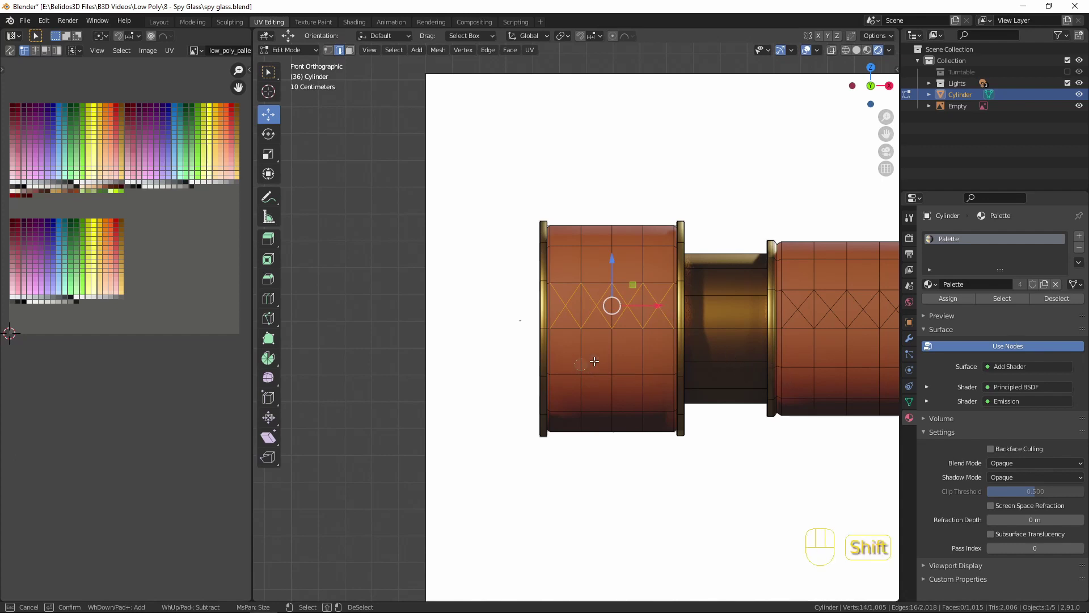
left_click_drag(800, 309, 861, 310)
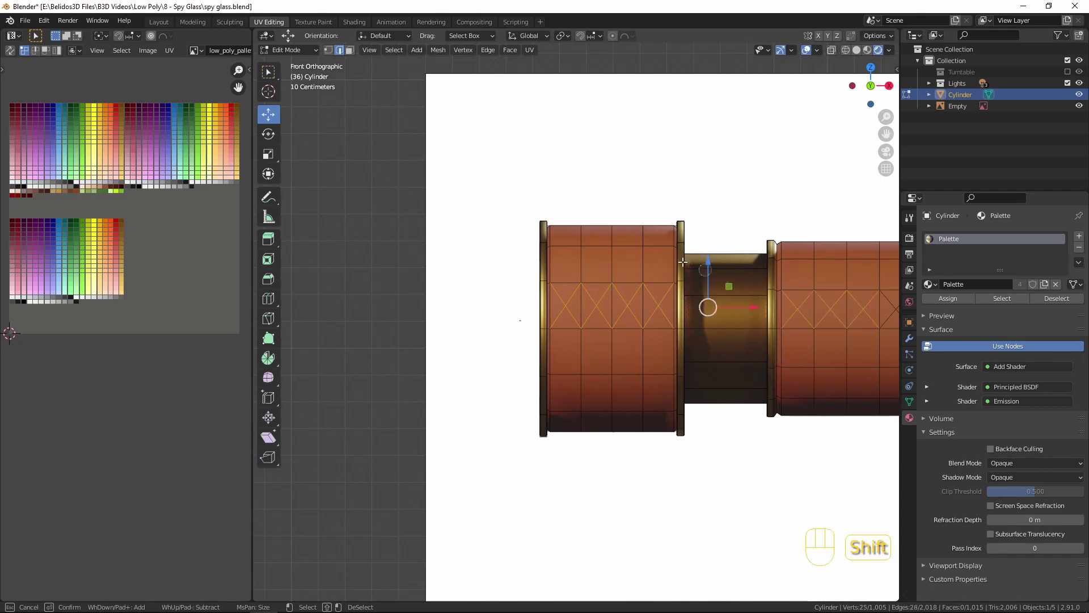
left_click(553, 294, "shift")
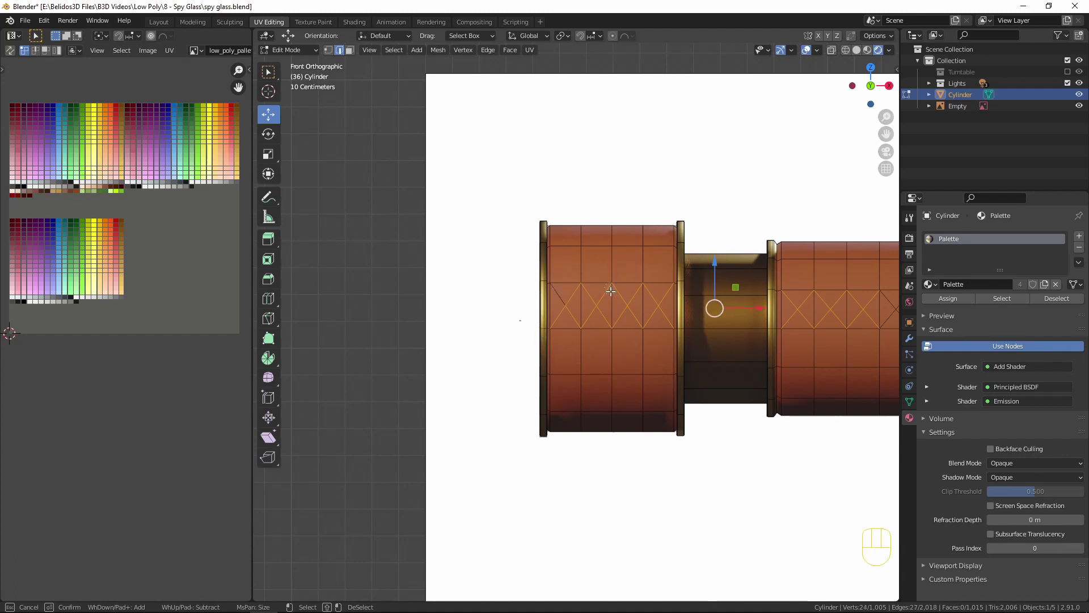
left_click(565, 303)
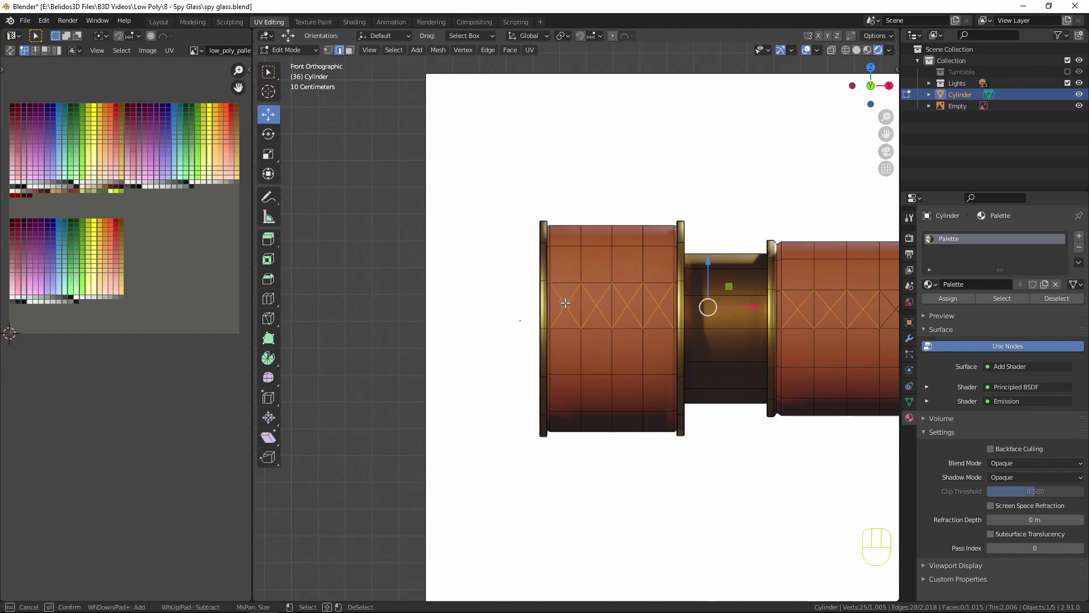
right_click(575, 192)
middle_click_drag(758, 408, 559, 418, "shift")
key("c")
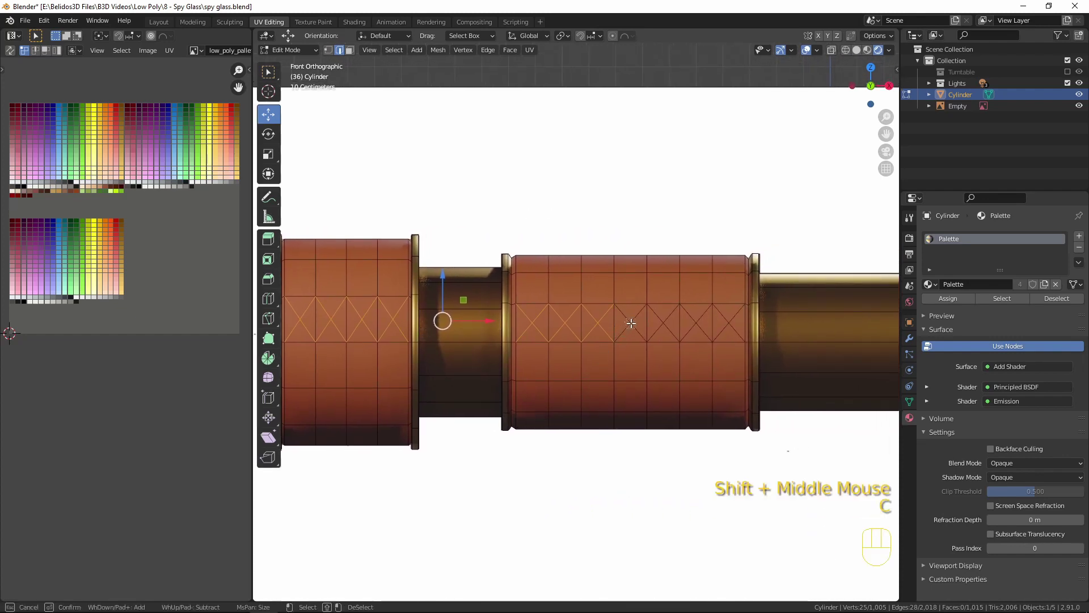
left_click_drag(632, 323, 734, 324)
right_click(622, 148)
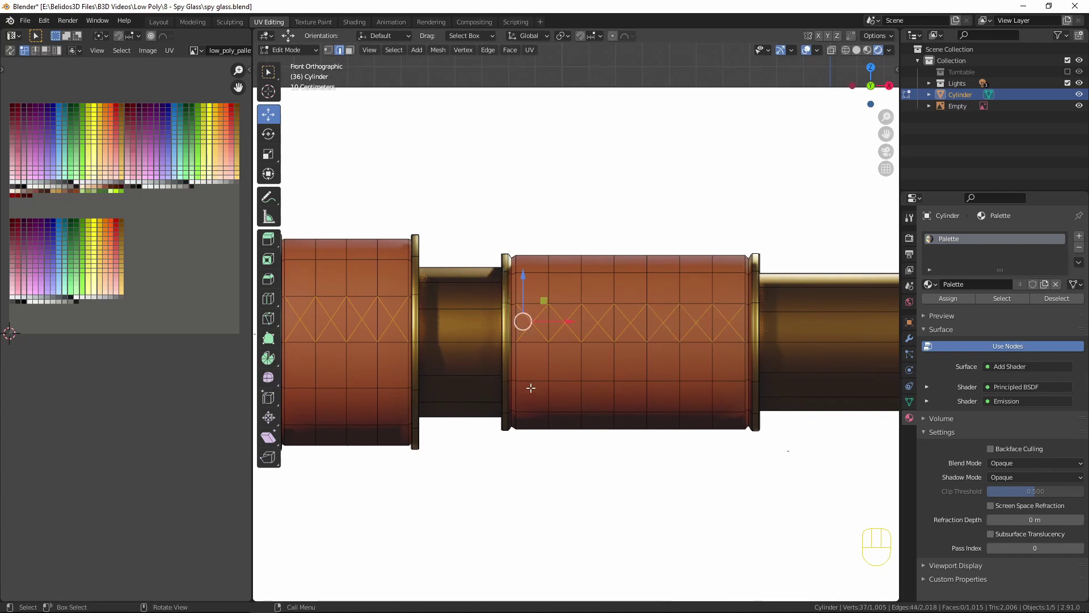
Bevel the selected diagonal edges with one segment, about 0.0064 m wide, to form thin crossing strips.
middle_click_drag(533, 479, 557, 490, "shift")
key("ctrl")
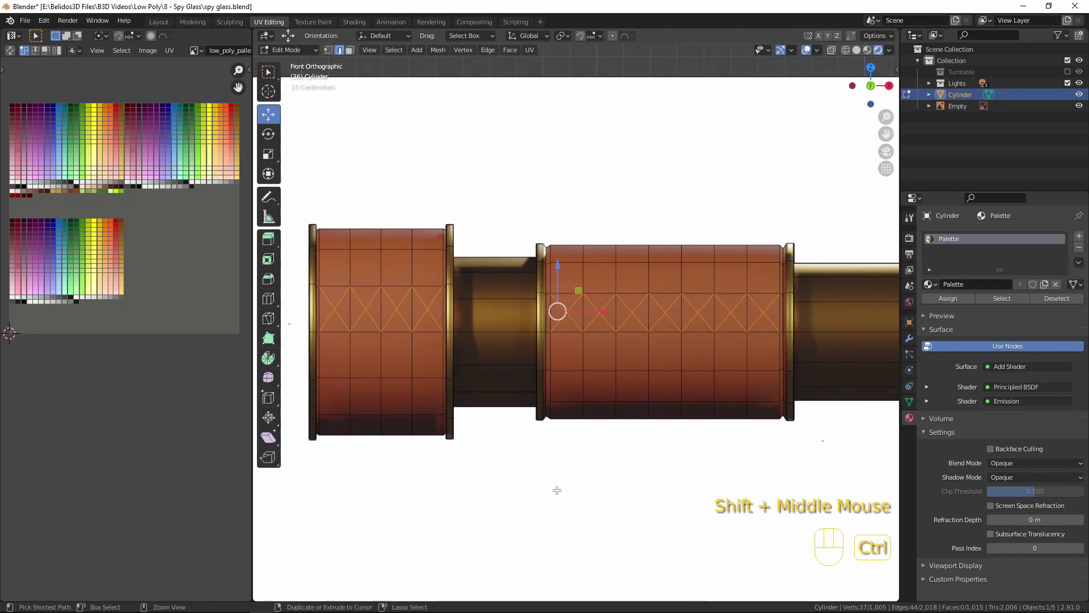
key("ctrl+b")
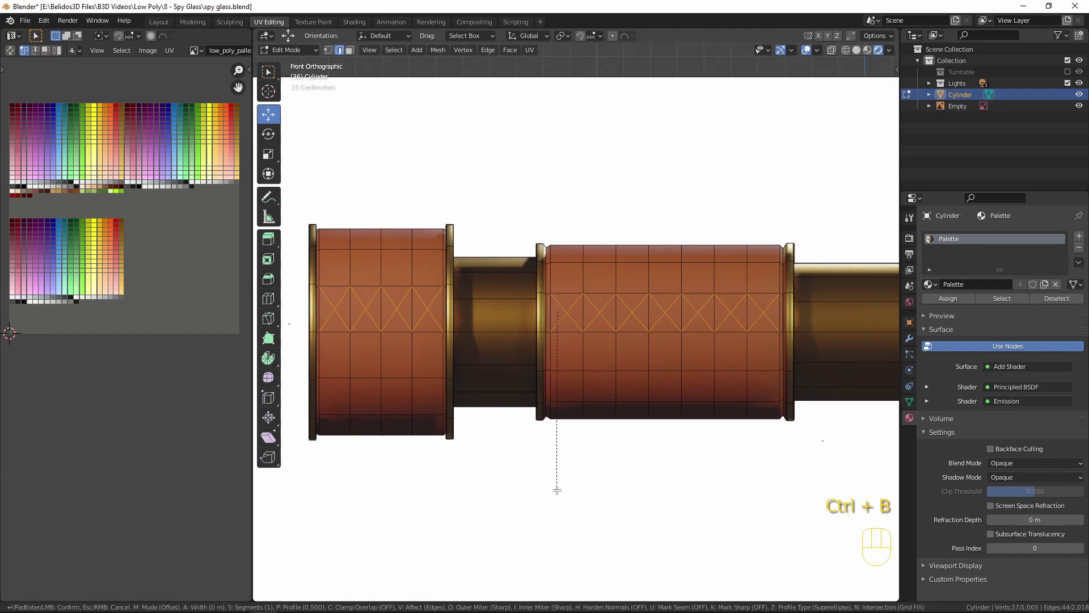
key("shift")
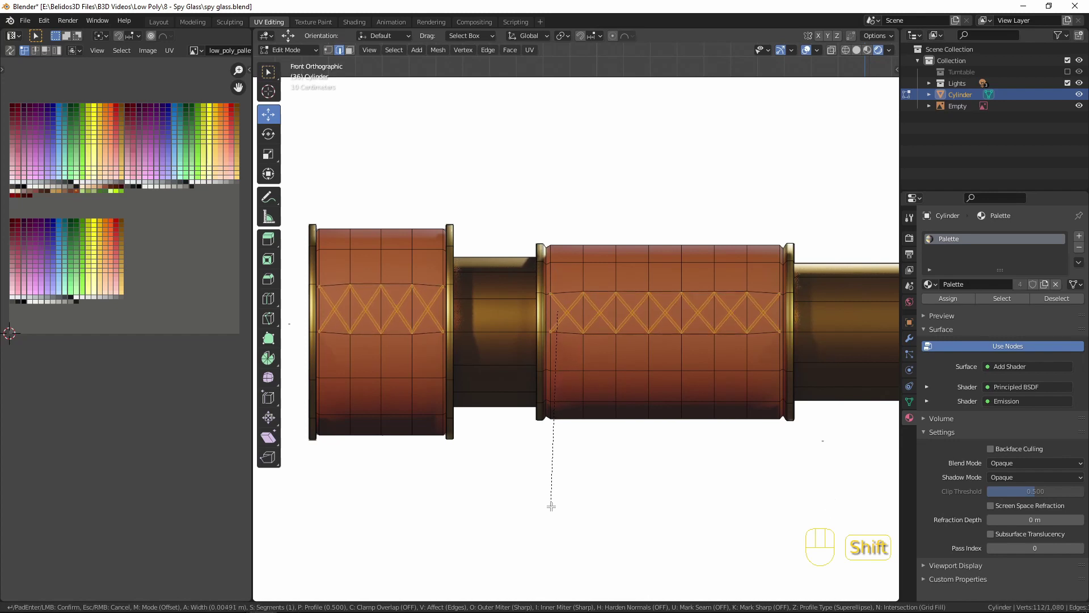
left_click(552, 510)
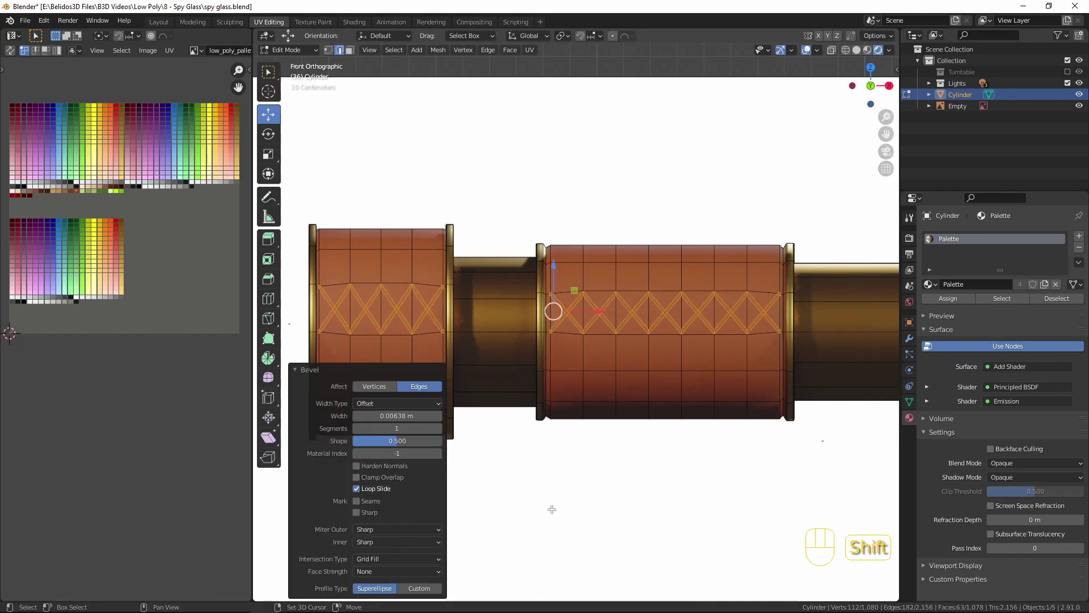
Reset the UVs of the bevelled cross strips and scale them down to a tiny spot on the palette.
key("u")
left_click(602, 463)
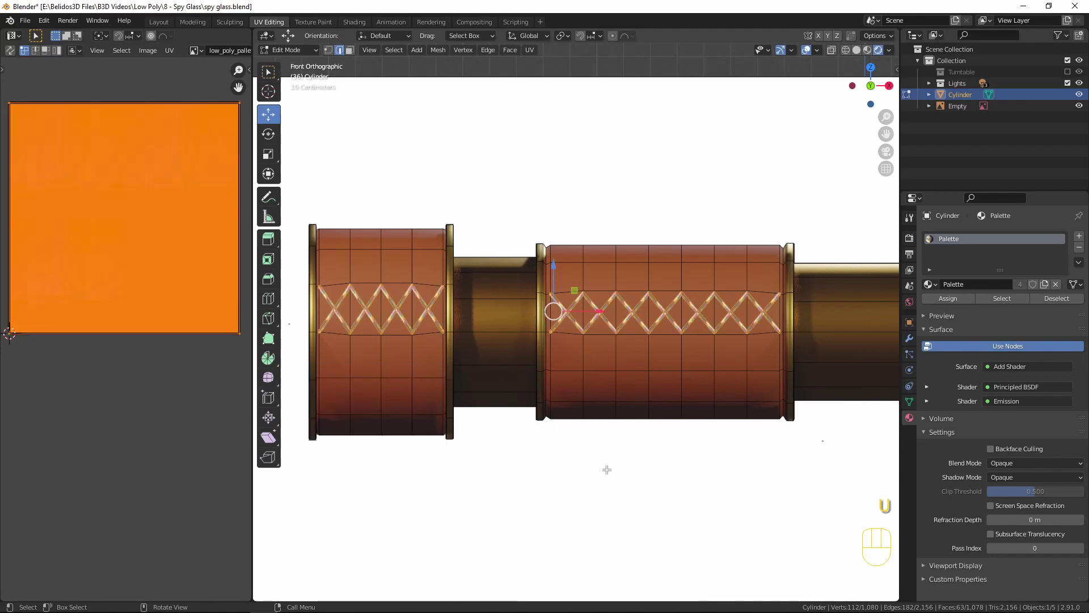
key("a")
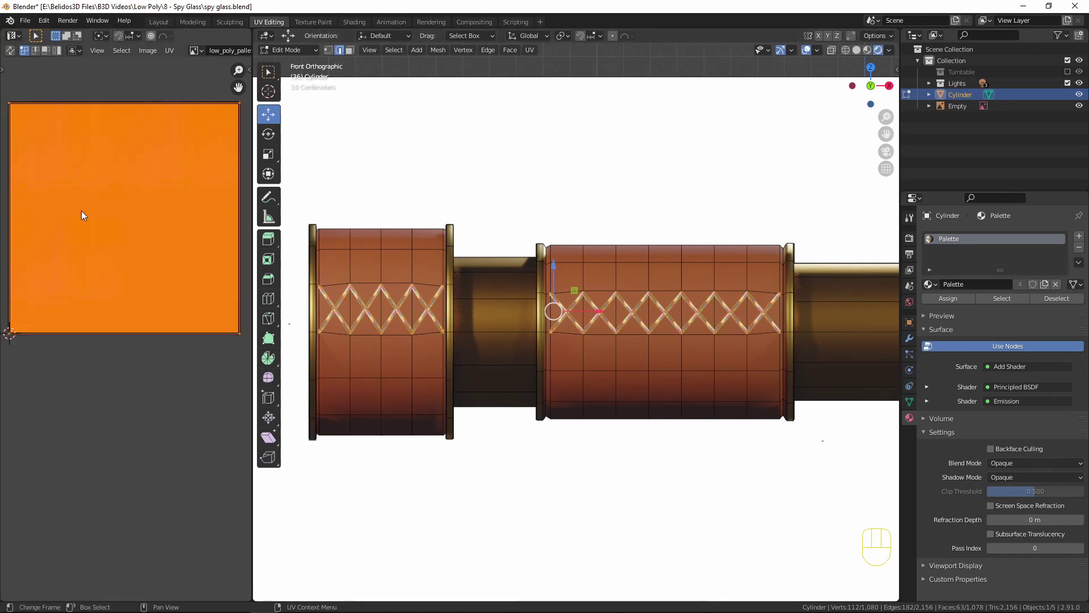
key("s")
left_click(109, 218)
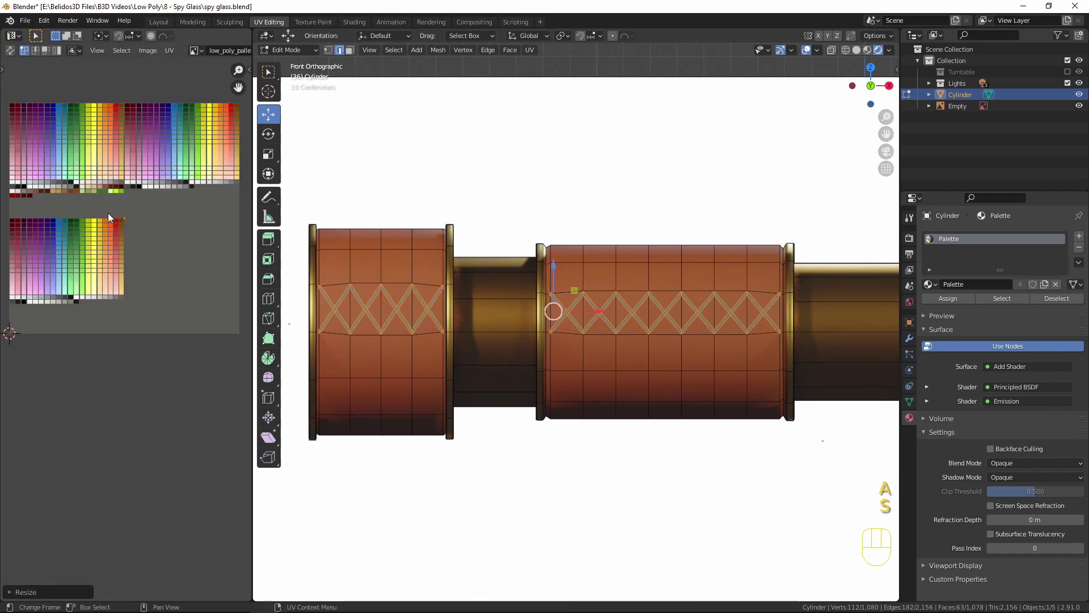
Move the UVs of the cross strips onto a darker brown swatch below the upper colour grid and inspect the spyglass in object mode.
key("g")
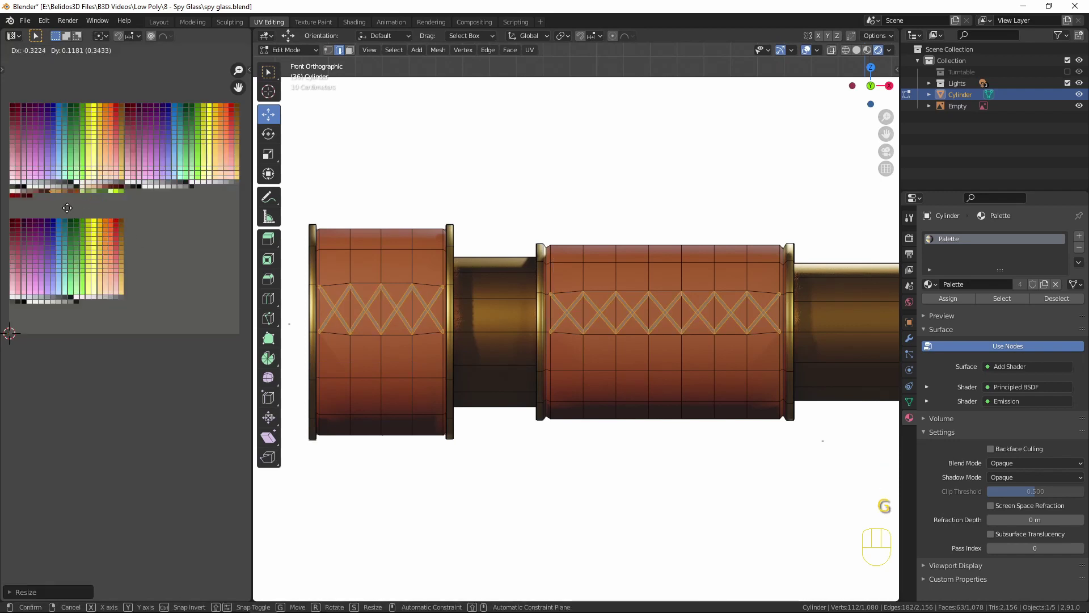
left_click(65, 207)
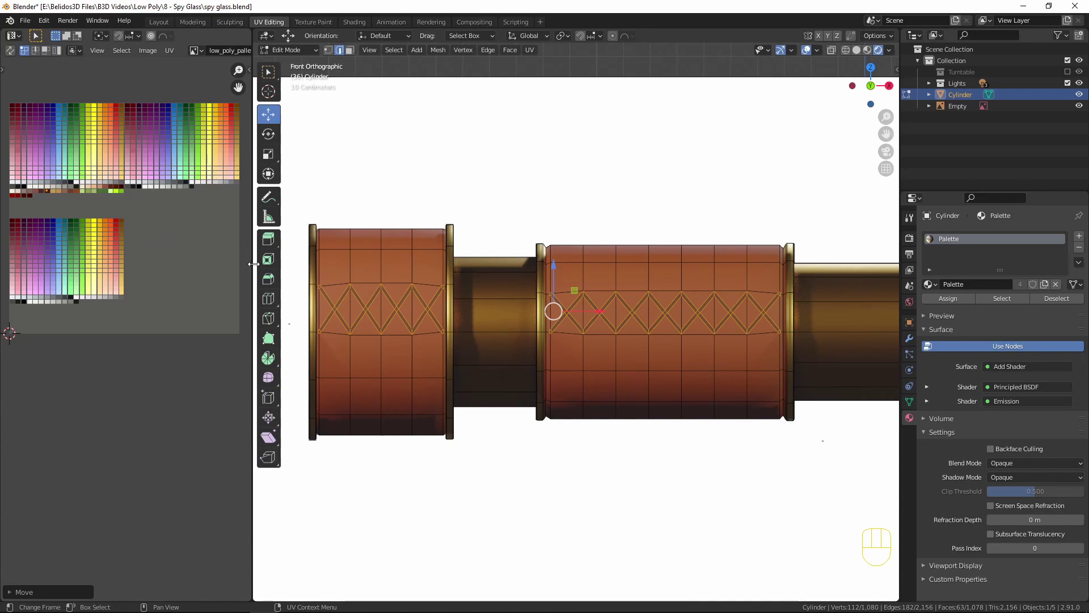
key("Tab")
scroll(523, 300, "down", 4)
middle_click_drag(523, 299, 679, 358)
scroll(586, 338, "up", 1)
scroll(586, 338, "down", 1)
In edit mode, add a single centred loop cut running lengthwise along the top of the spyglass.
key("Tab")
scroll(642, 314, "down", 2)
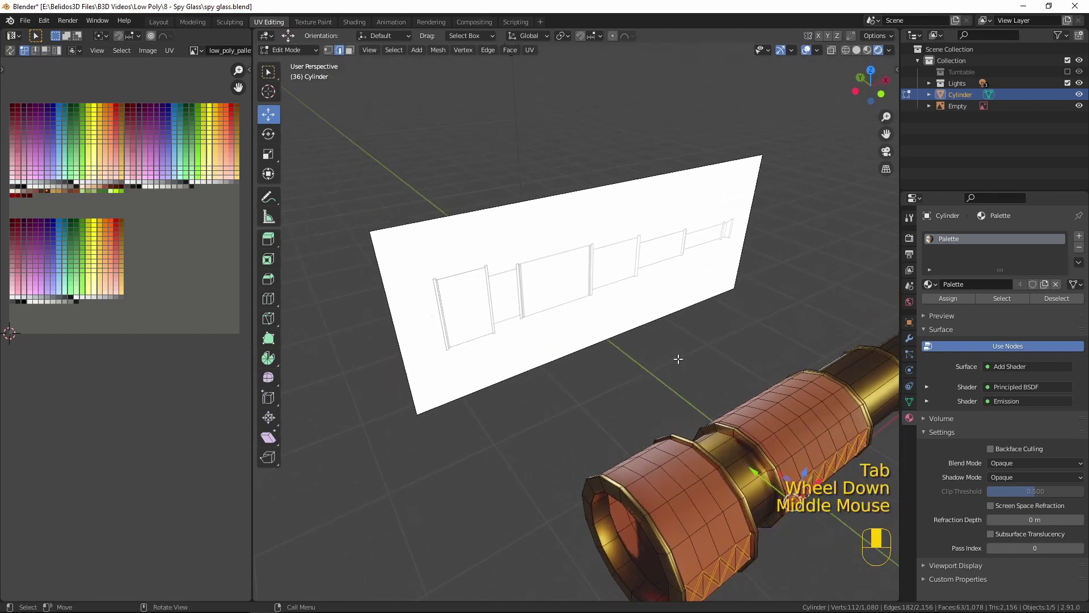
key("KP_7")
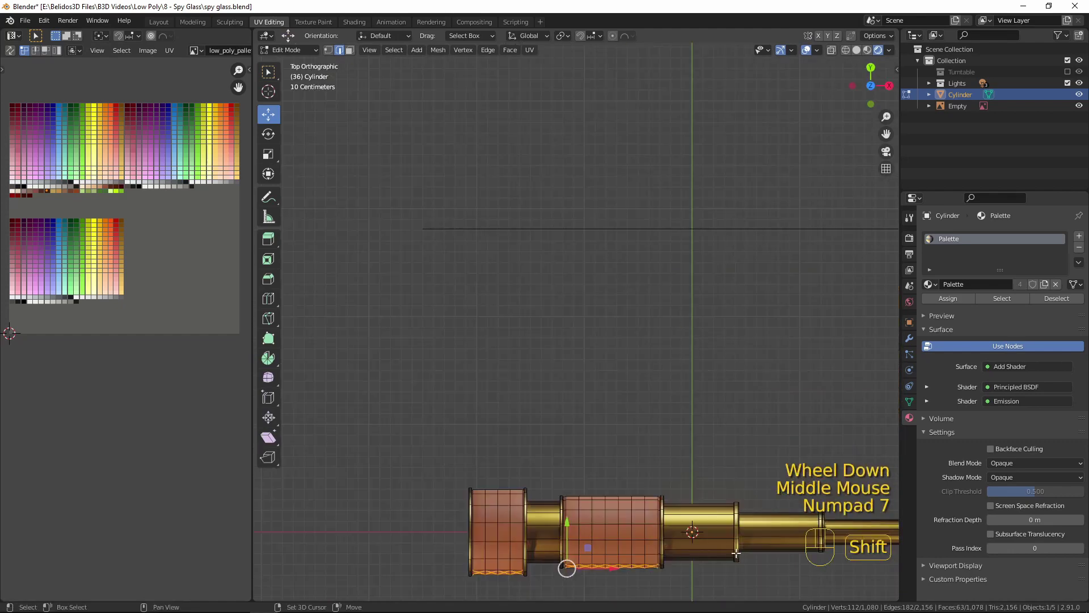
middle_click_drag(731, 562, 697, 407, "shift")
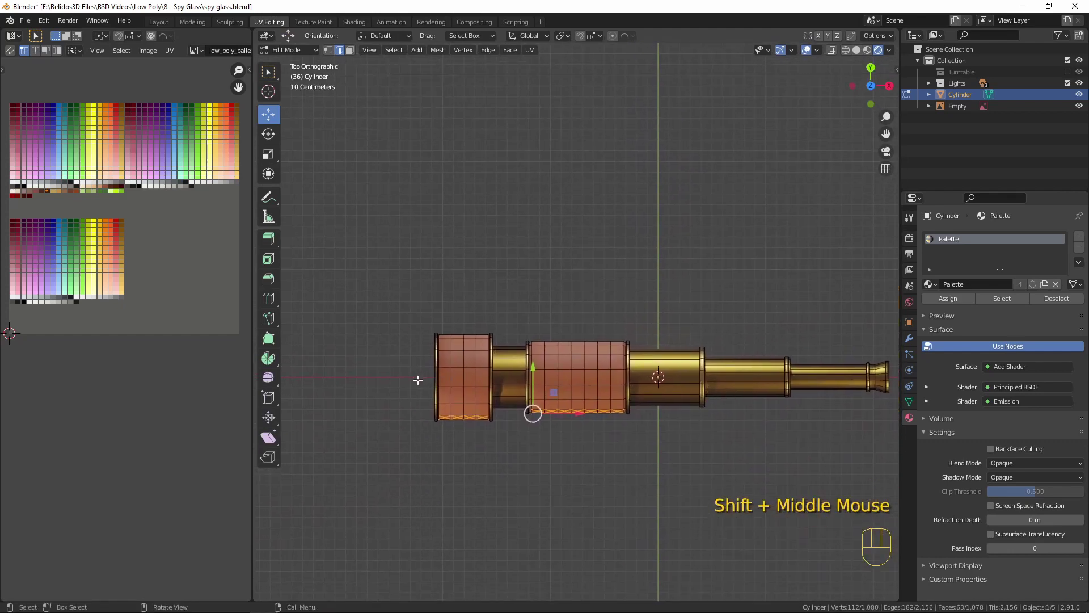
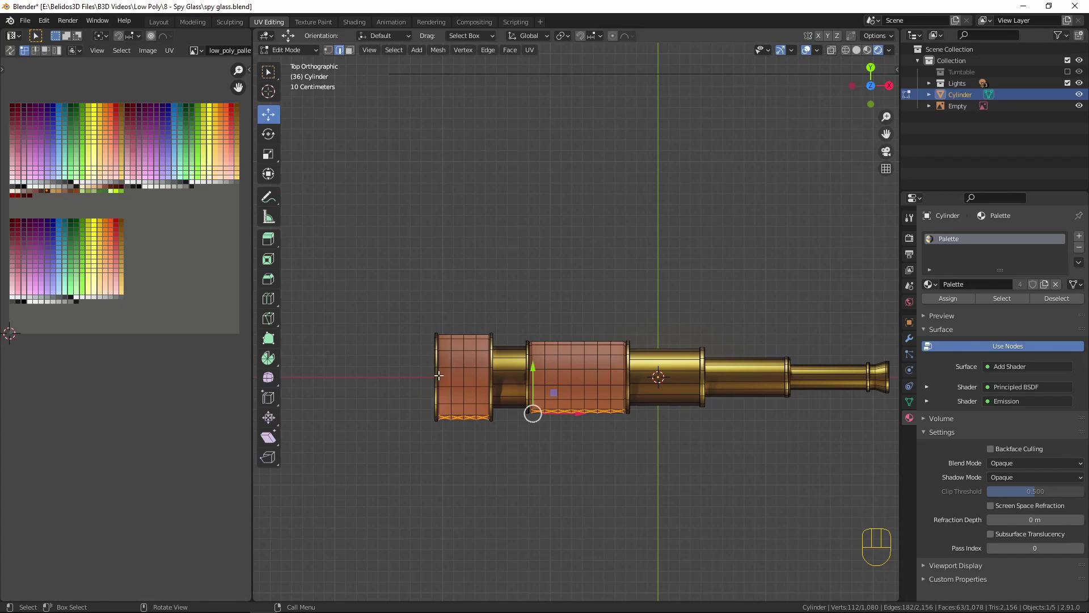
key("ctrl+r")
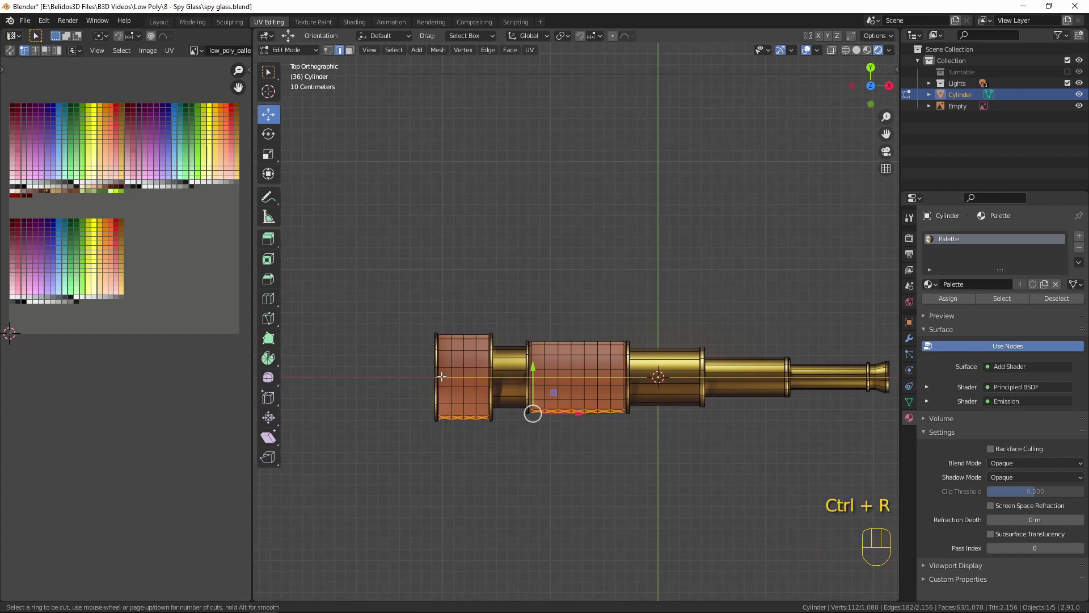
left_click(444, 376)
right_click(444, 376)
Add a matching centred lengthwise loop cut along the underside of the spyglass.
middle_click_drag(514, 481, 555, 330)
key("ctrl+KP_7")
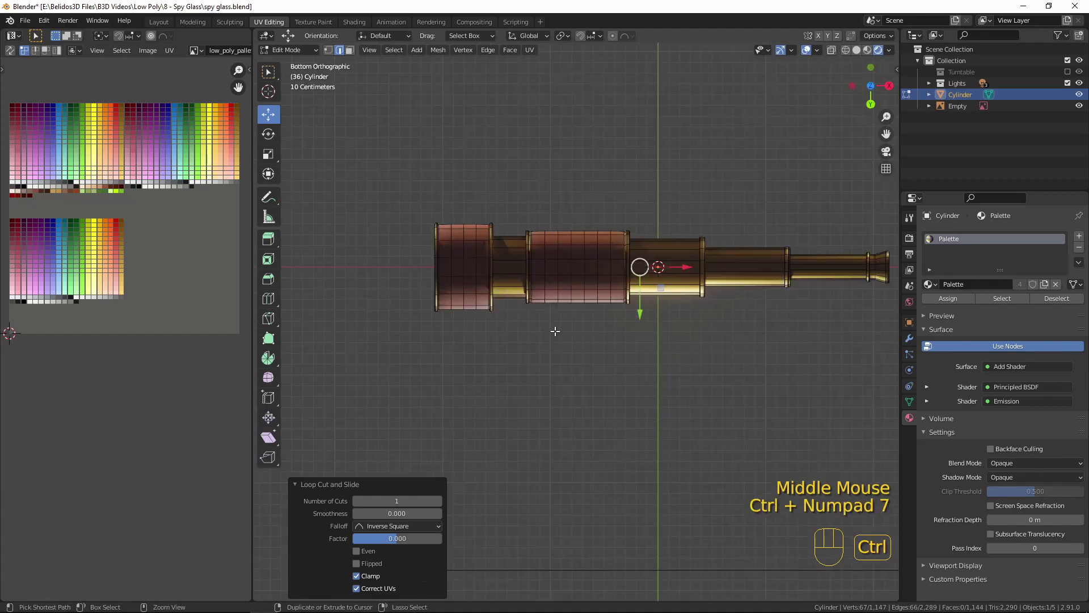
key("ctrl+r")
left_click(436, 263)
right_click(437, 263)
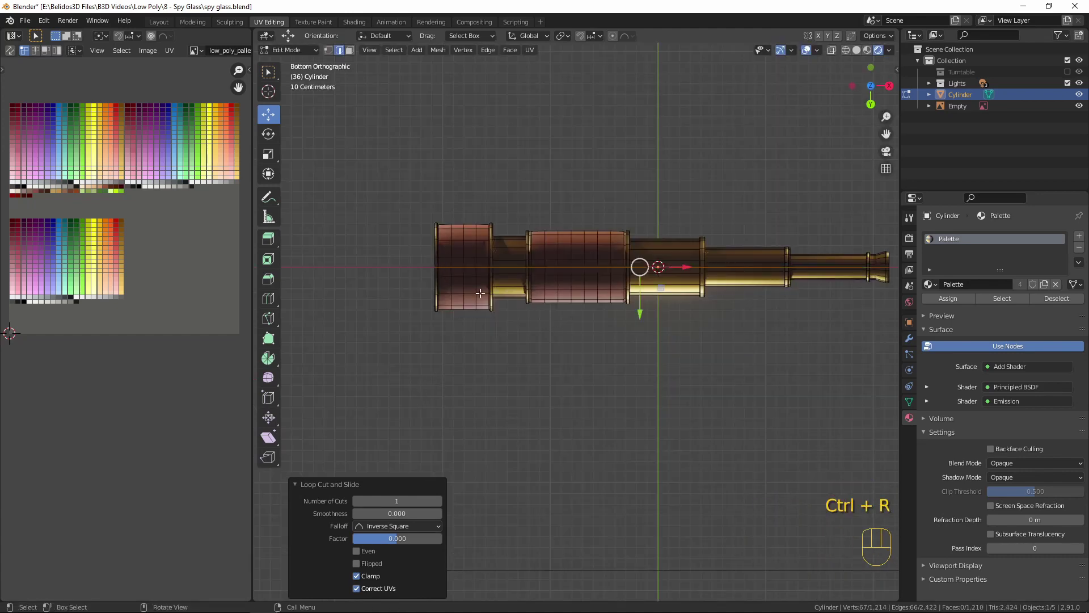
Select the lens faces at both ends in face mode, grow the selection once, and separate them into their own object.
middle_click_drag(594, 302, 713, 464)
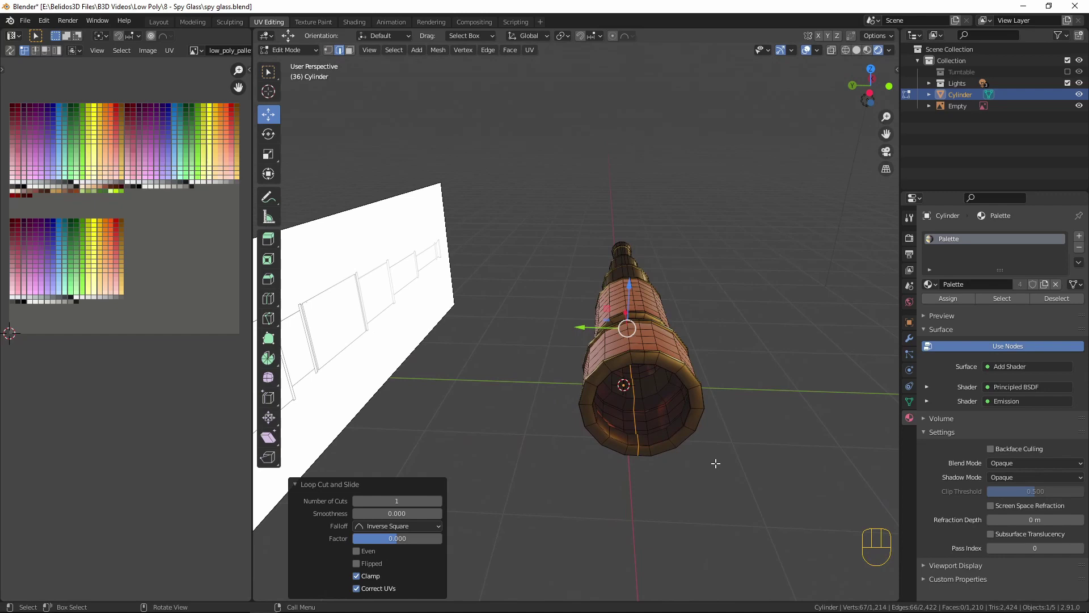
key("alt")
scroll(705, 373, "down", 1)
key("a")
key("a")
middle_click_drag(705, 373, 663, 387)
key("alt+h")
key("3")
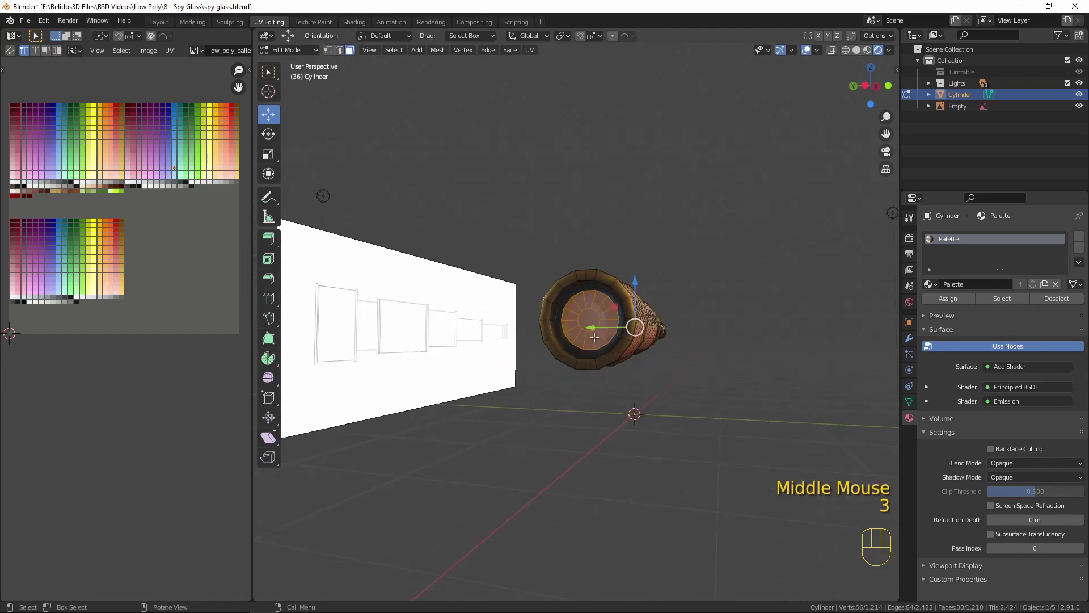
key("ctrl+KP_Add")
middle_click_drag(595, 325, 681, 330)
key("p")
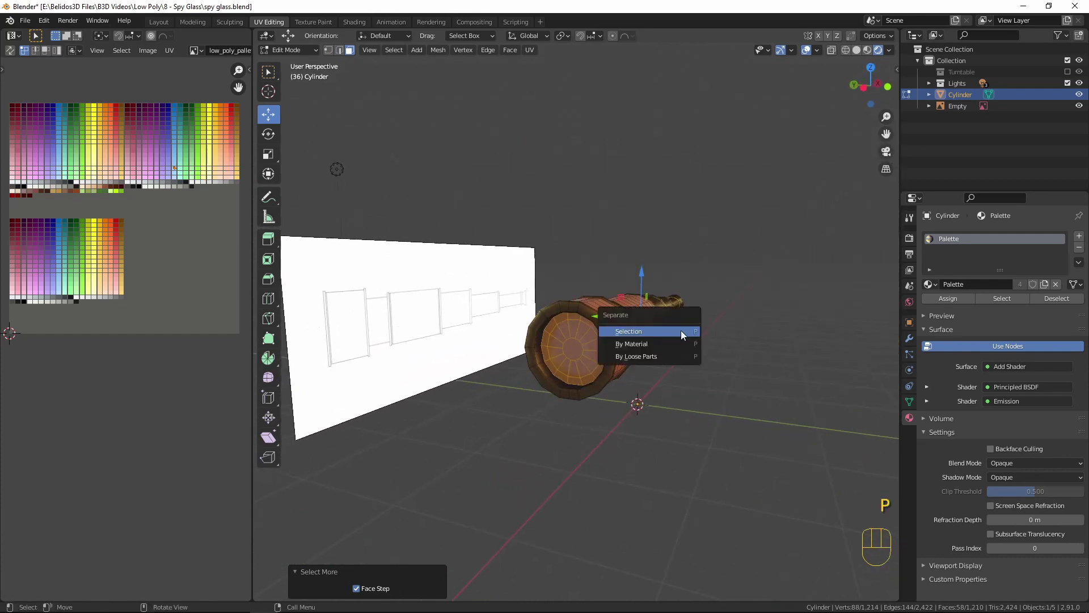
left_click(681, 330)
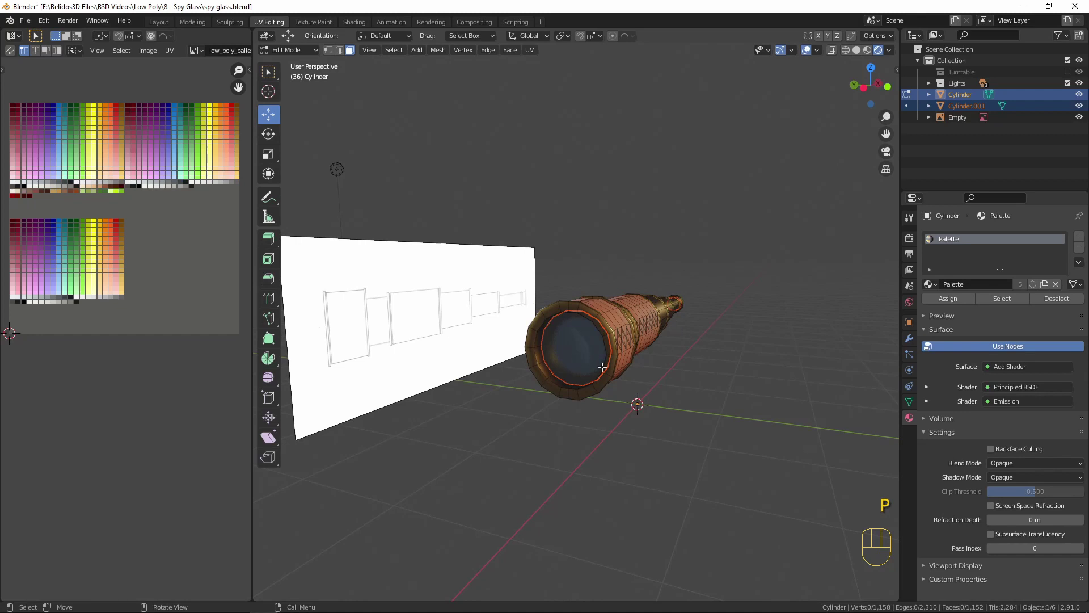
With X-ray on in top view, box-select the positive Y half of the spyglass body and delete its vertices.
middle_click_drag(603, 367, 562, 363)
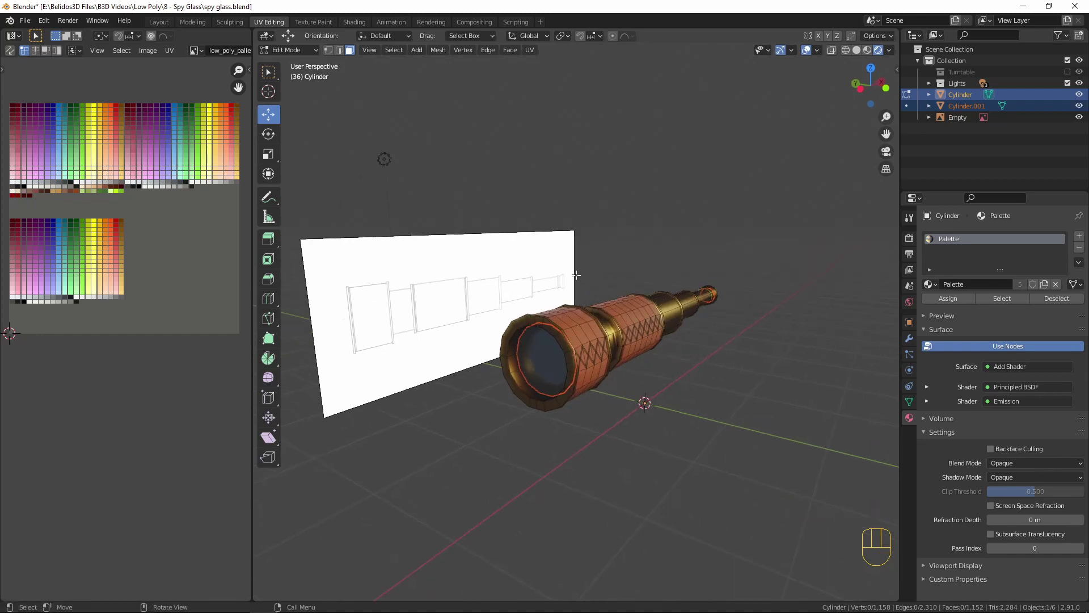
middle_click_drag(574, 369, 628, 317)
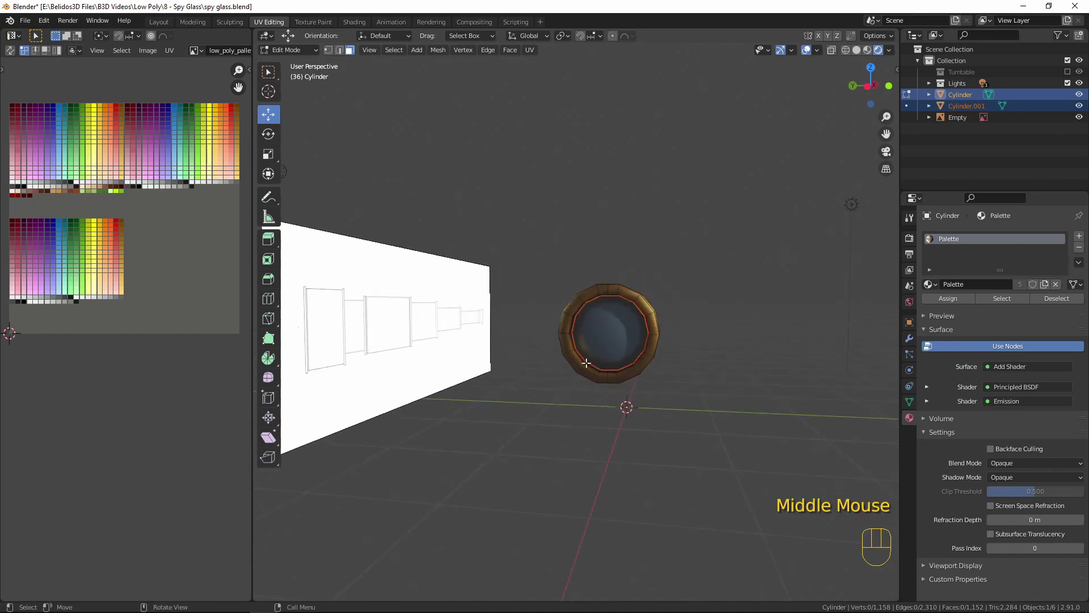
scroll(706, 334, "down", 2)
middle_click_drag(706, 334, 749, 318)
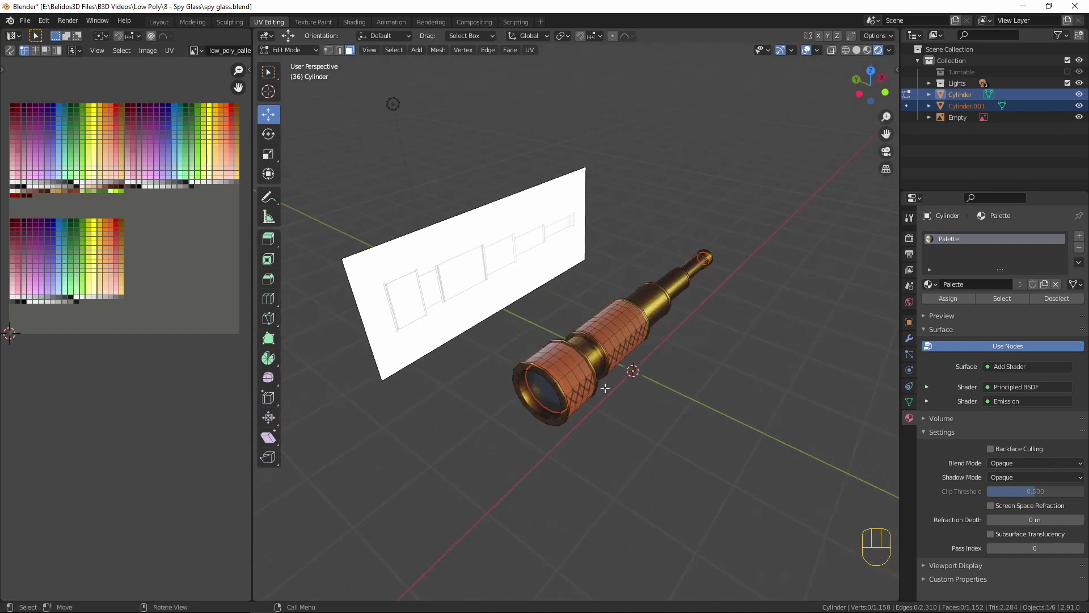
key("KP_7")
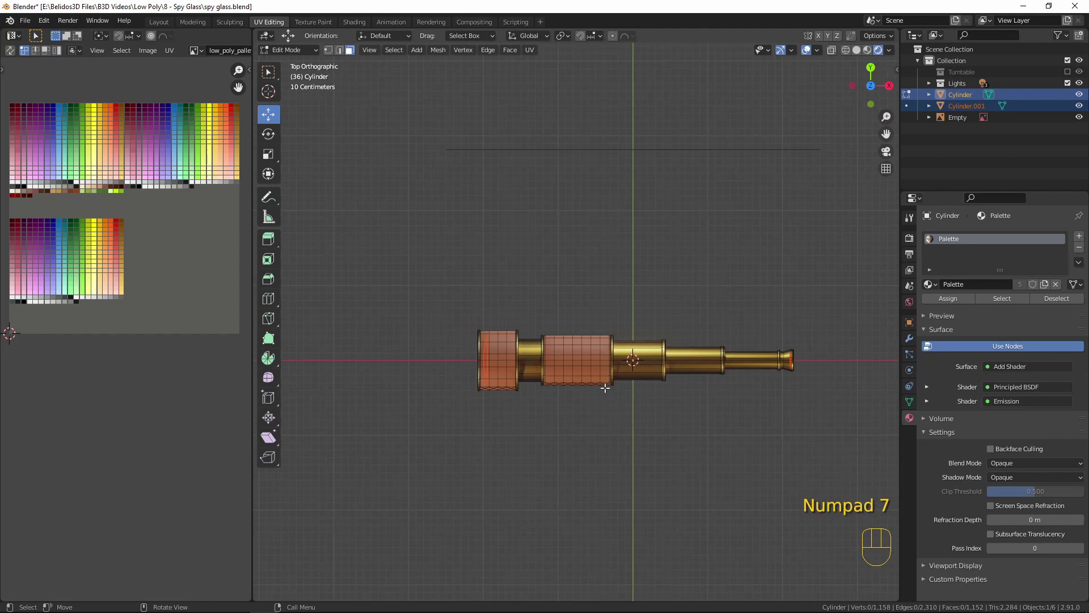
key("alt+z")
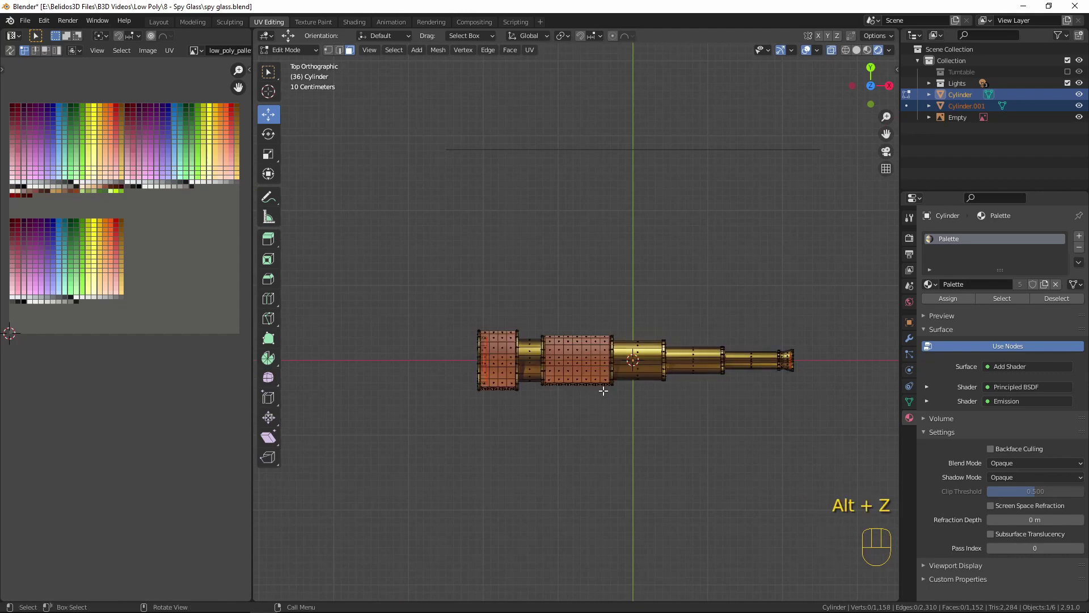
left_click_drag(397, 296, 844, 360)
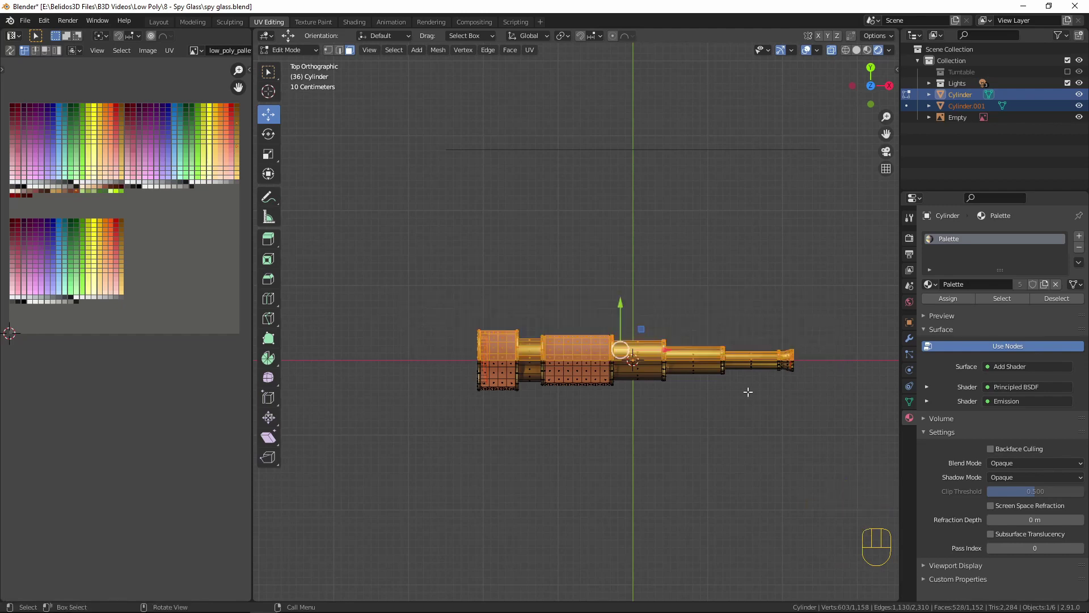
key("x")
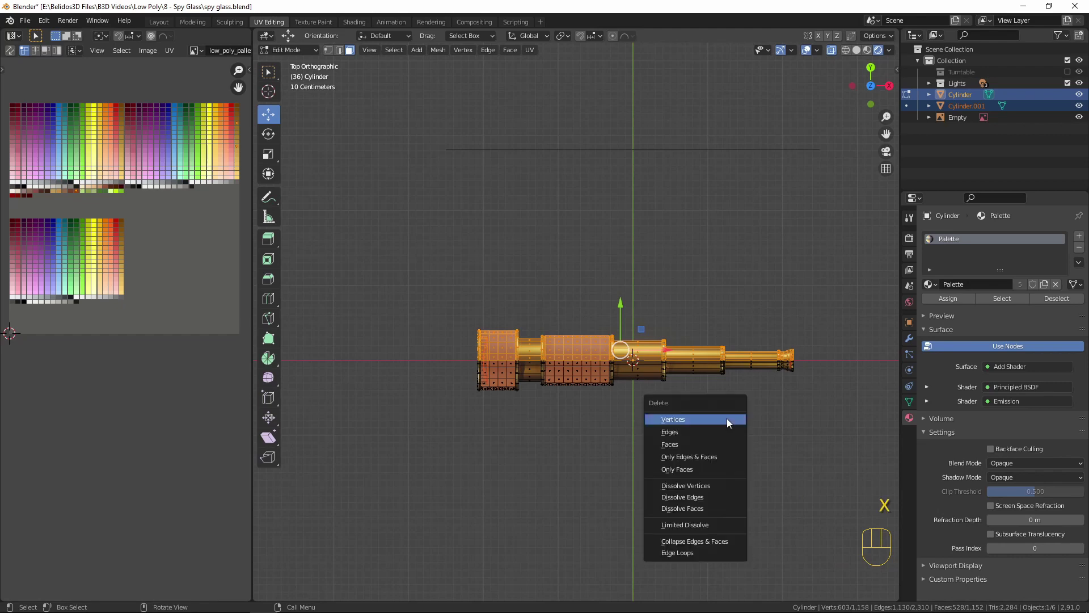
left_click(727, 418)
Return to object mode and test-move the lens object to check that it is separate from the body.
middle_click_drag(714, 418, 778, 328)
left_click(630, 342)
middle_click_drag(630, 343, 623, 339)
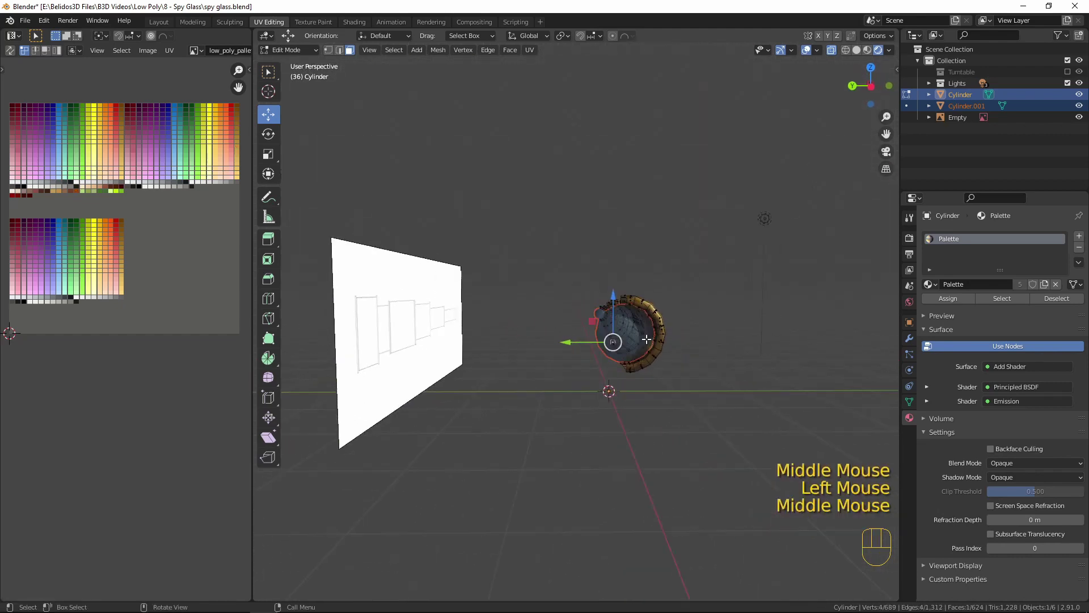
key("Tab")
left_click(622, 338)
key("g")
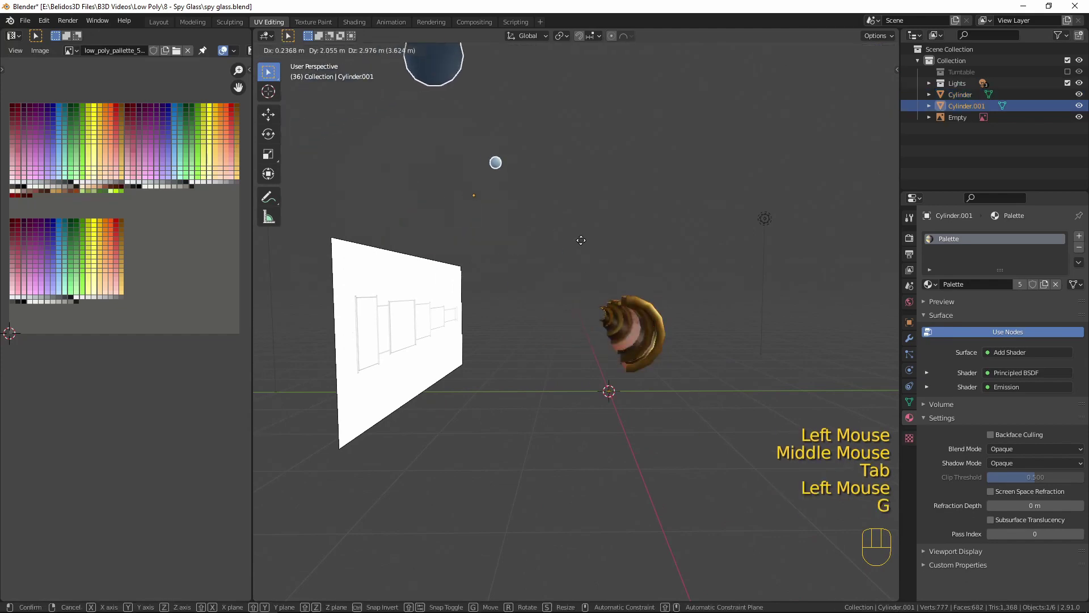
right_click(766, 309)
middle_click_drag(705, 312, 624, 437)
left_click(910, 340)
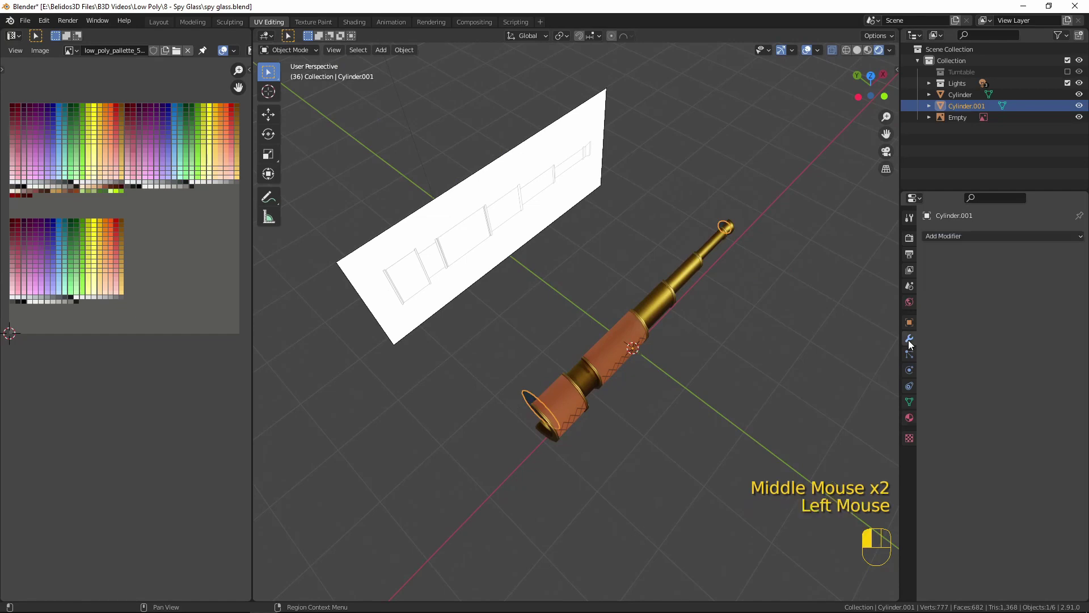
left_click(955, 237)
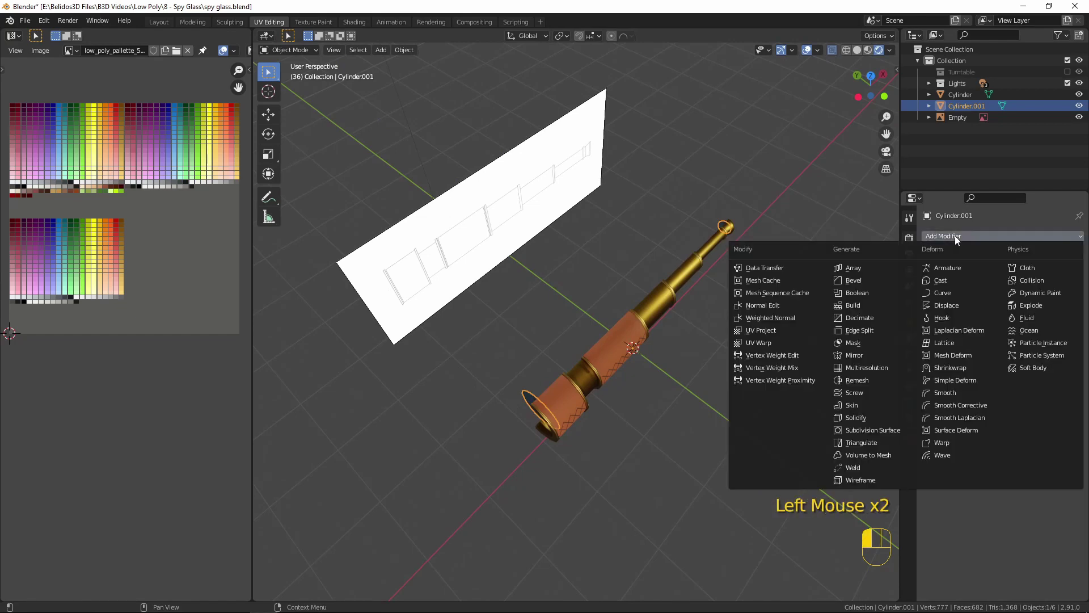
left_click(860, 356)
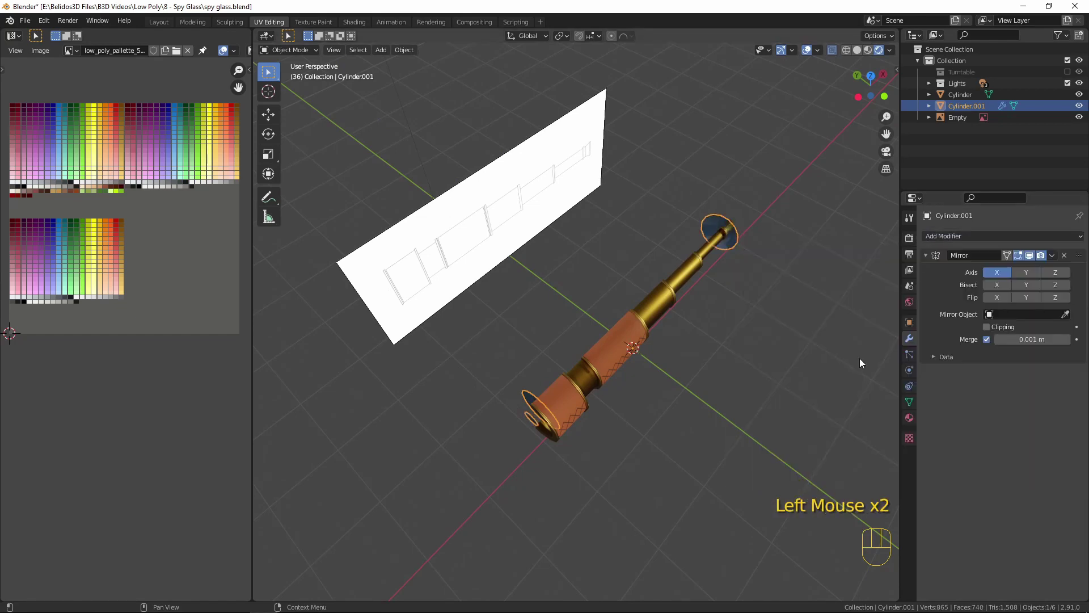
middle_click_drag(844, 360, 747, 400)
left_click(1065, 254)
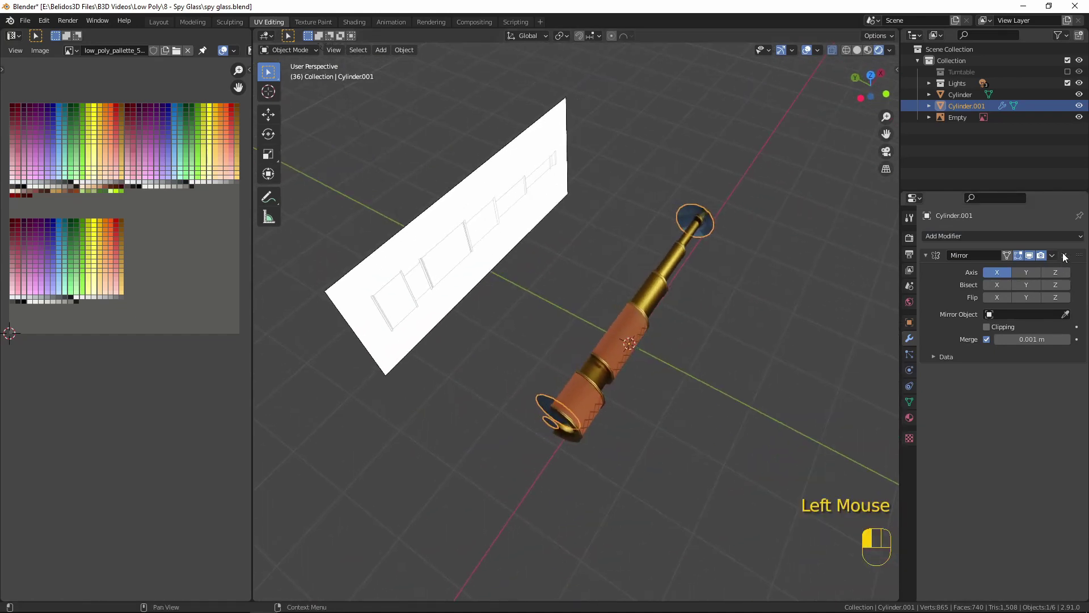
Add a Mirror modifier to the half spyglass body and set its mirror axis to Y instead of X.
left_click(622, 331)
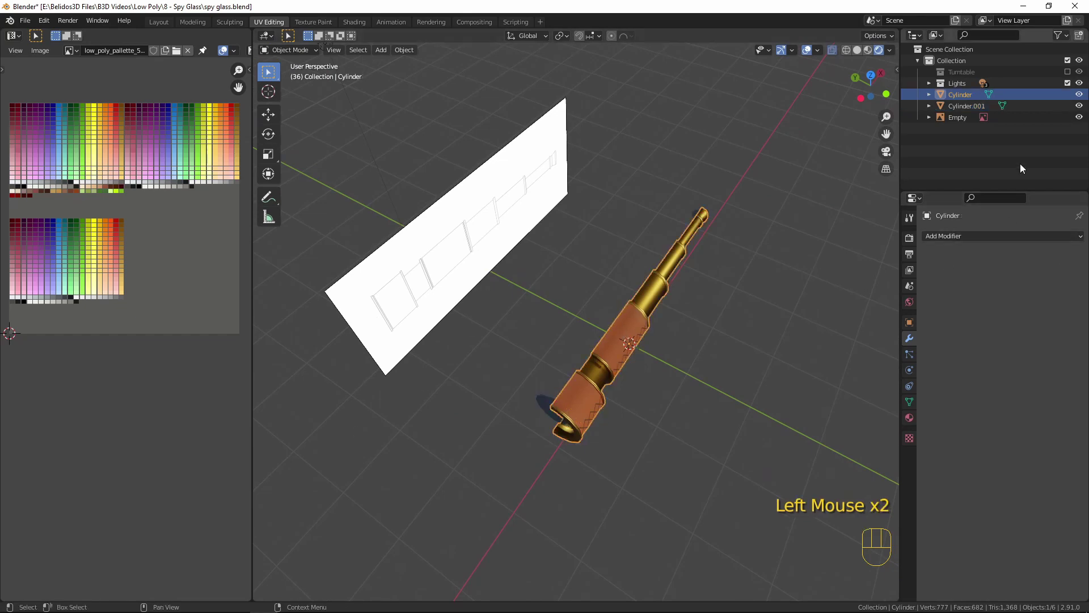
left_click(948, 233)
left_click(863, 369)
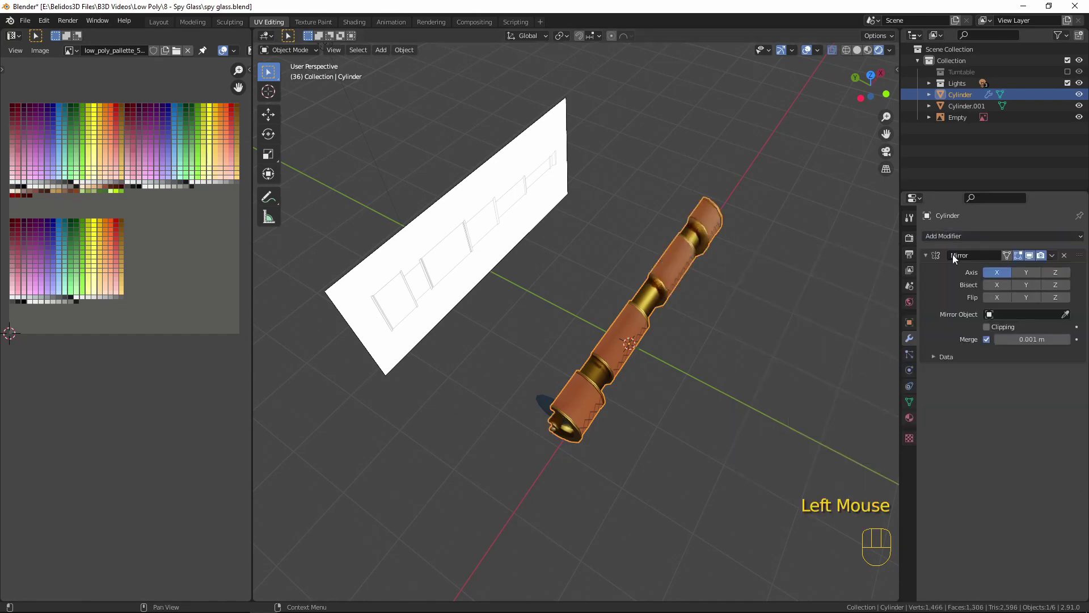
middle_click_drag(860, 357, 767, 391)
scroll(542, 373, "down", 2)
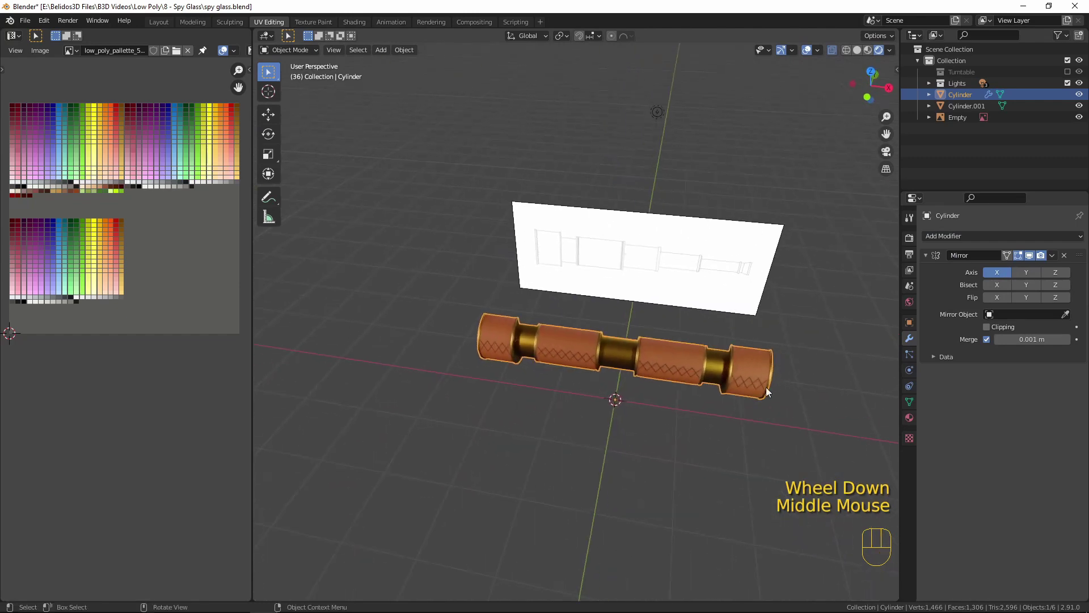
left_click(991, 274)
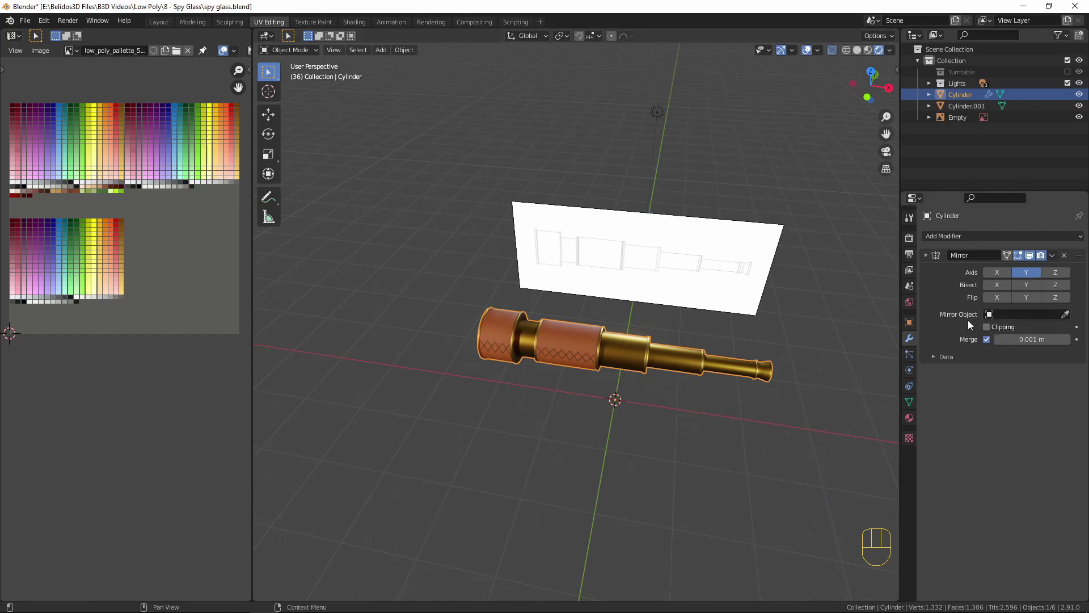
Turn on clipping for the Mirror modifier and test-move the whole half mesh to check the centre seam.
key("Tab")
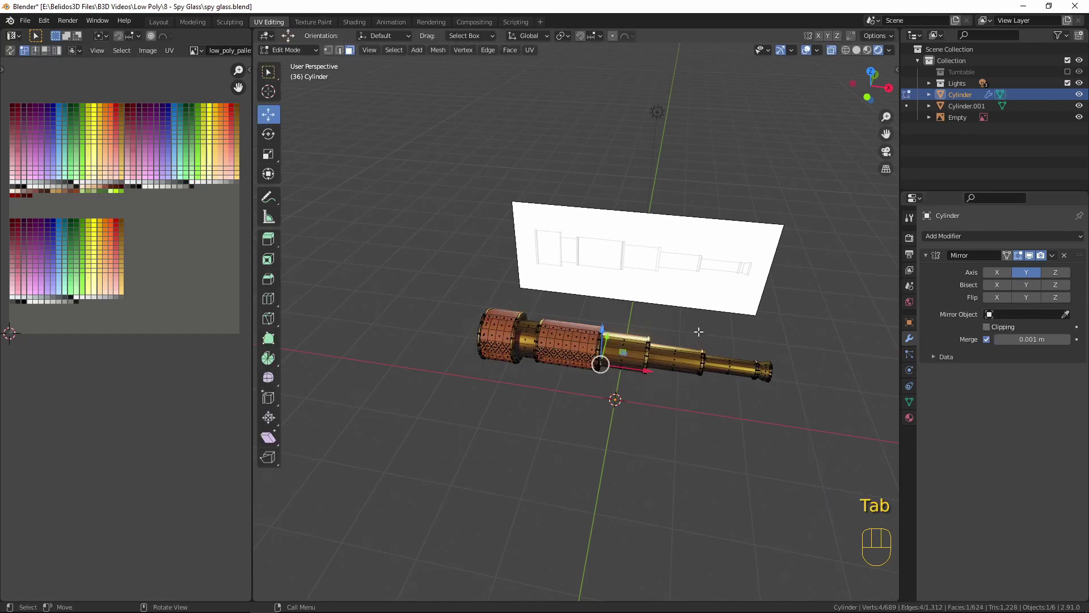
middle_click_drag(698, 331, 597, 363)
scroll(613, 363, "up", 2)
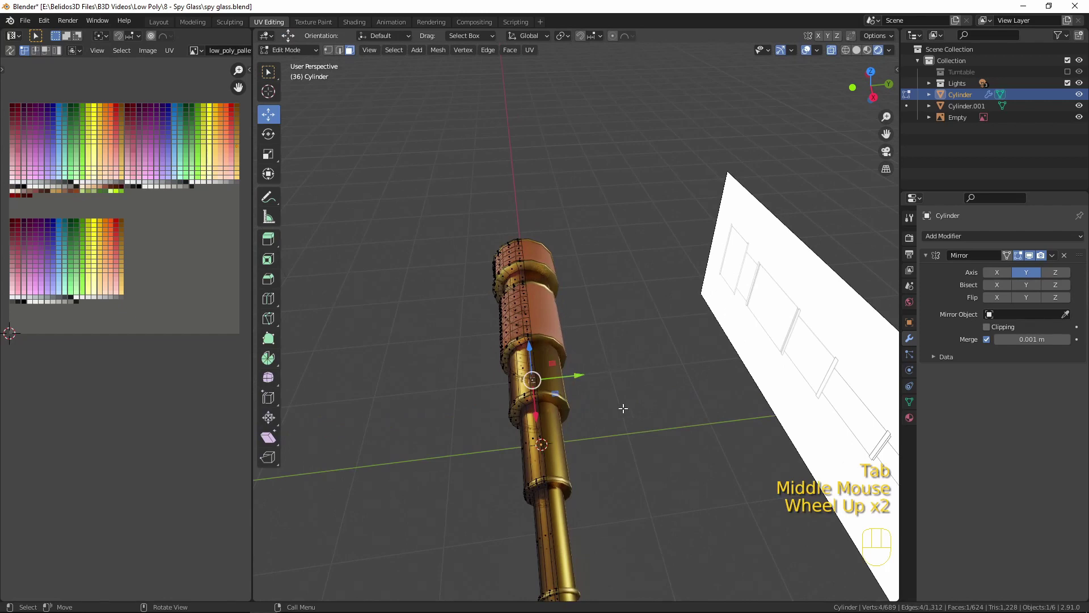
middle_click_drag(623, 408, 652, 404)
key("a")
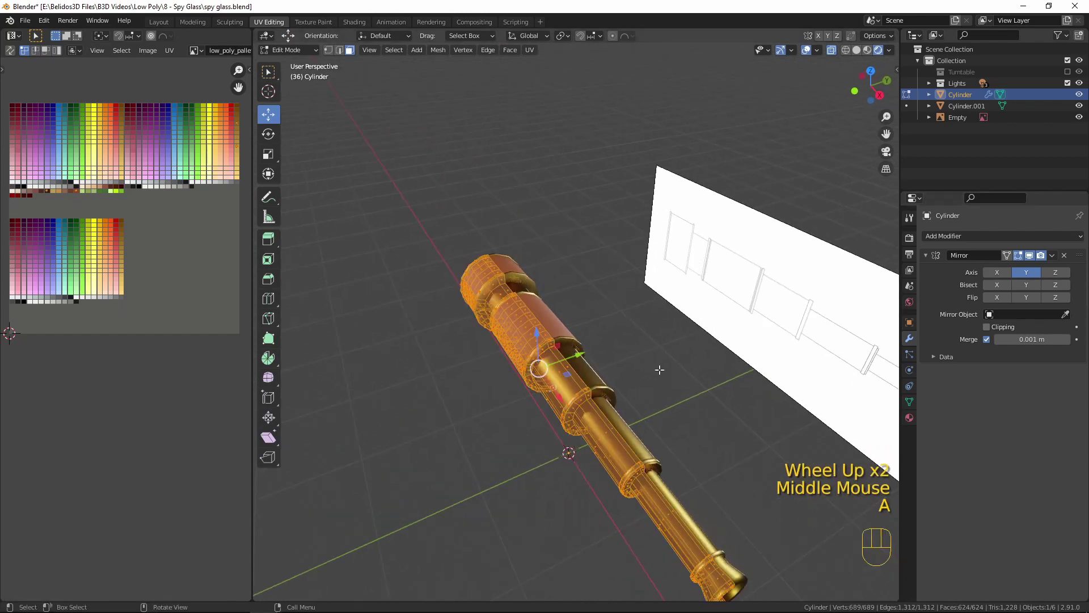
key("g")
right_click(575, 329)
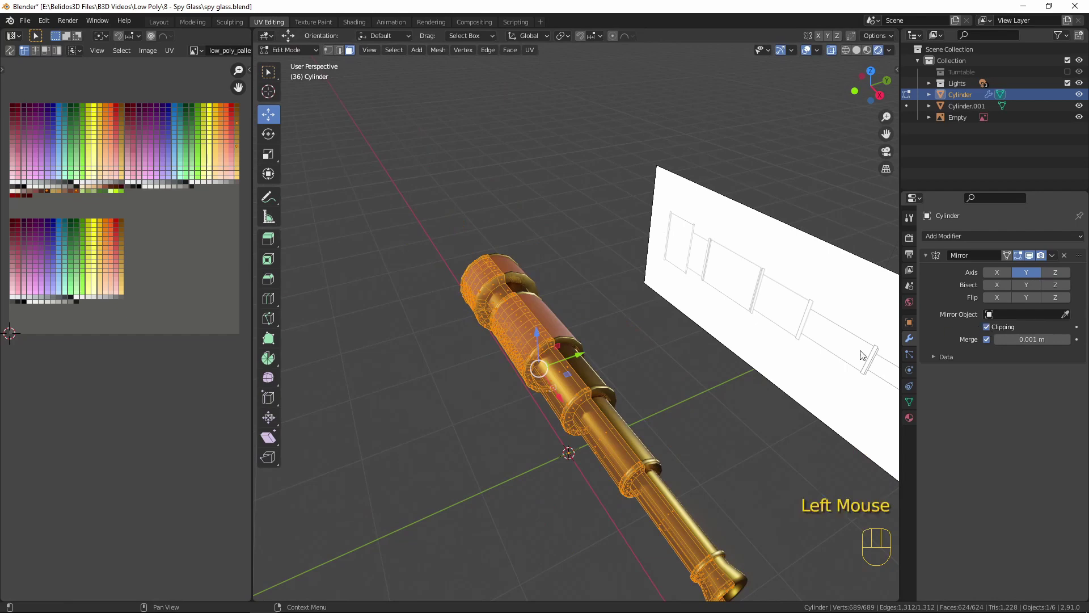
key("g")
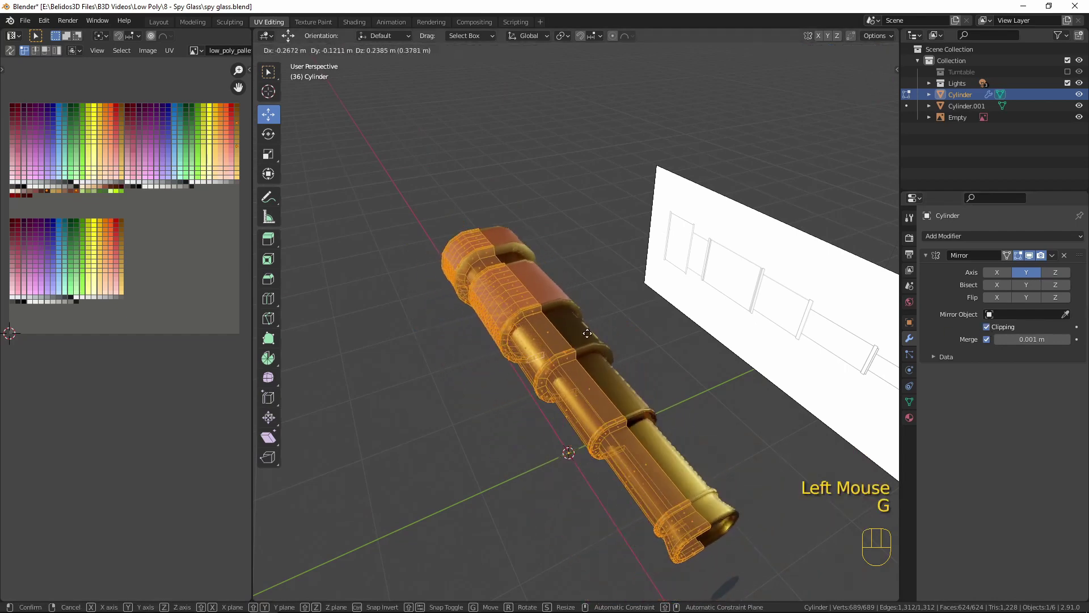
right_click(543, 349)
Return to object mode and apply the Mirror modifier on the spyglass body.
middle_click_drag(485, 360, 631, 319)
key("Tab")
scroll(663, 356, "down", 2)
scroll(638, 339, "up", 4)
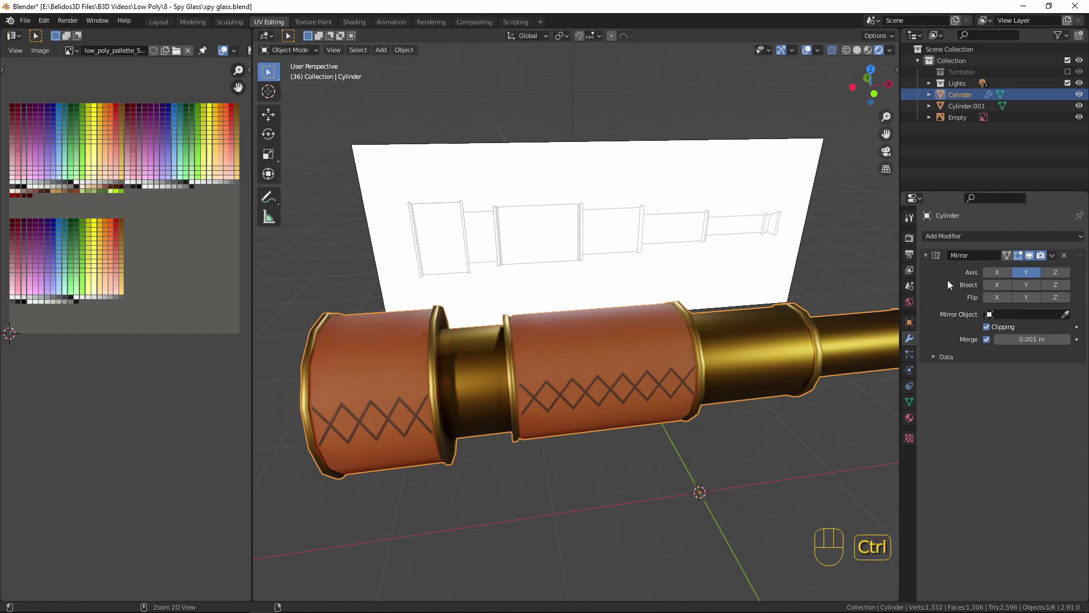
key("ctrl+a")
Join the lens object into the spyglass body and deselect the result.
scroll(713, 339, "down", 3)
middle_click_drag(698, 349, 745, 345)
left_click(559, 341)
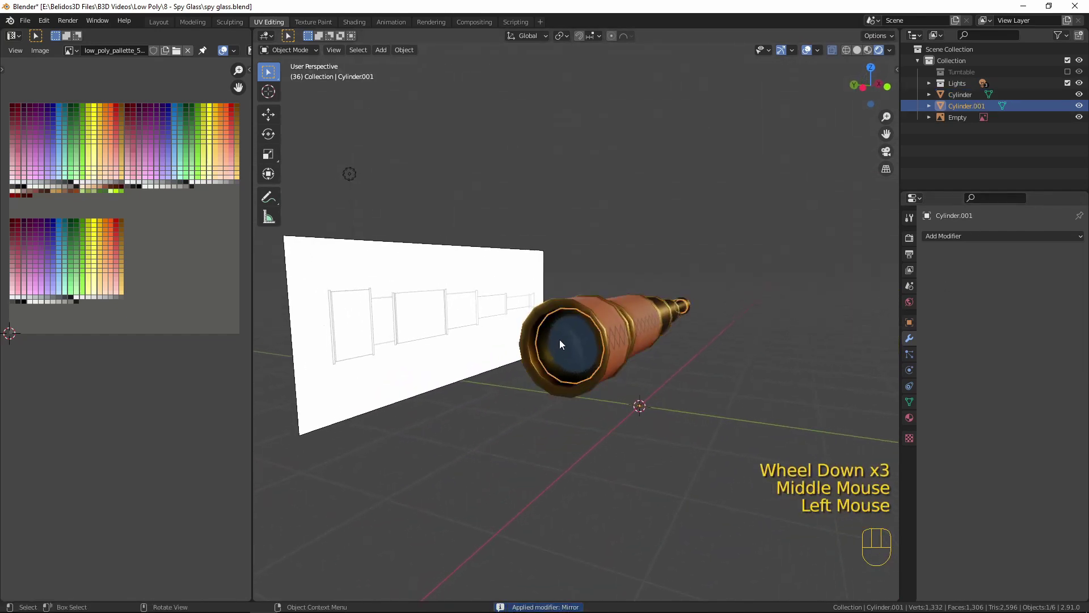
left_click(648, 318, "shift")
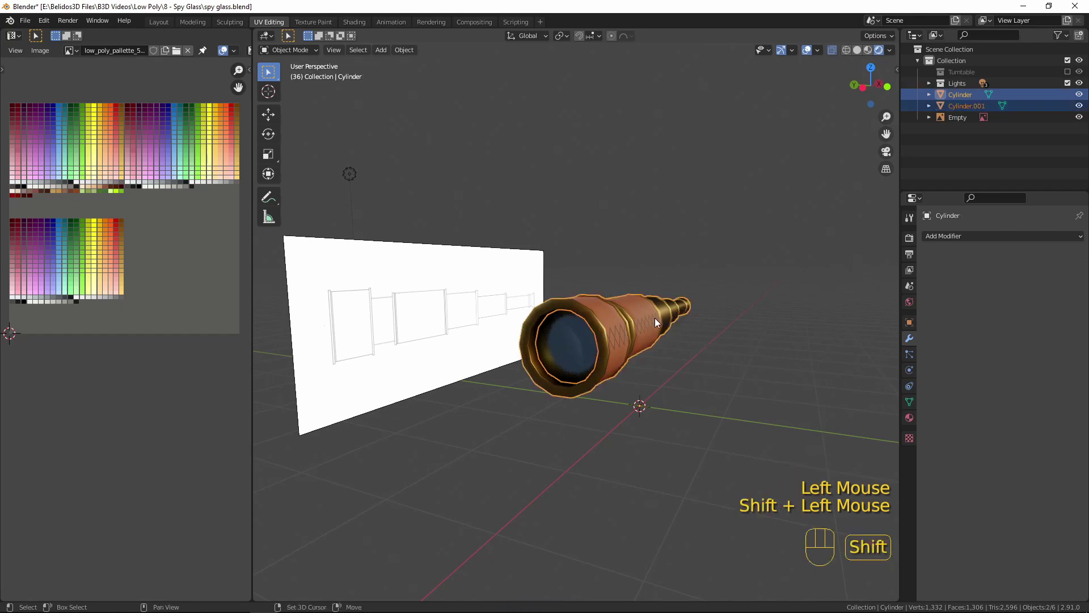
middle_click_drag(680, 330, 642, 333)
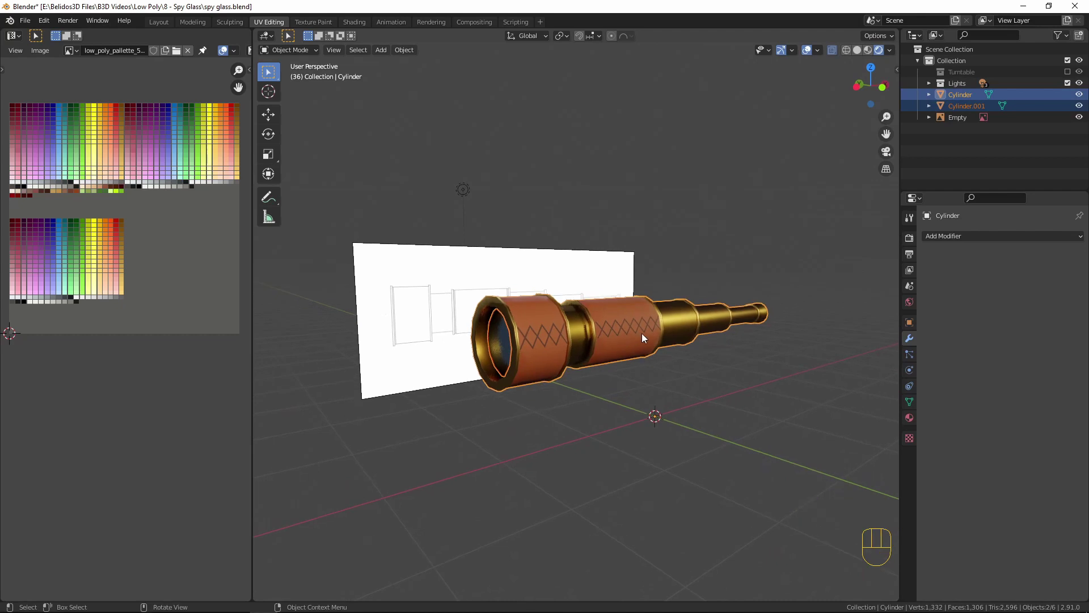
key("ctrl+j")
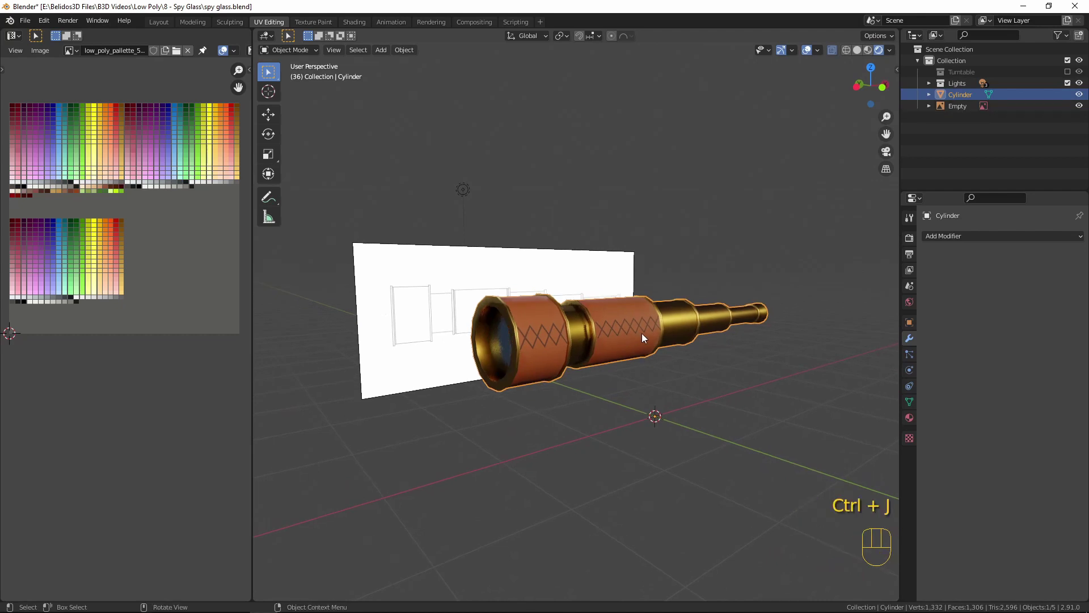
middle_click_drag(802, 295, 643, 485)
left_click(642, 485)
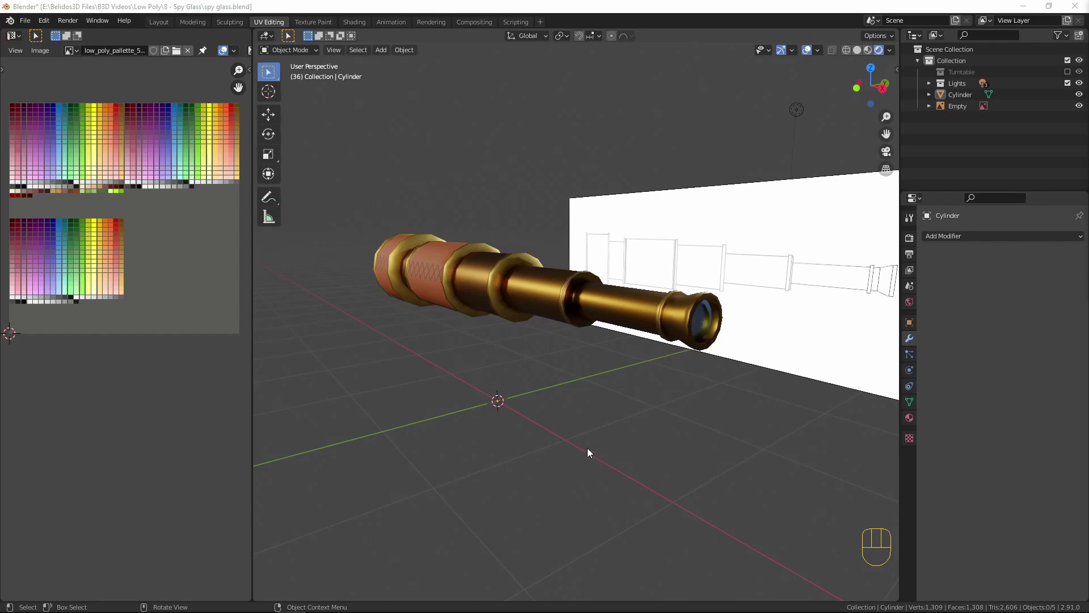
In edge mode, select the two lengthwise centre seam loops along the body's top and underside and dissolve their edges.
middle_click_drag(532, 403, 681, 393)
key("Tab")
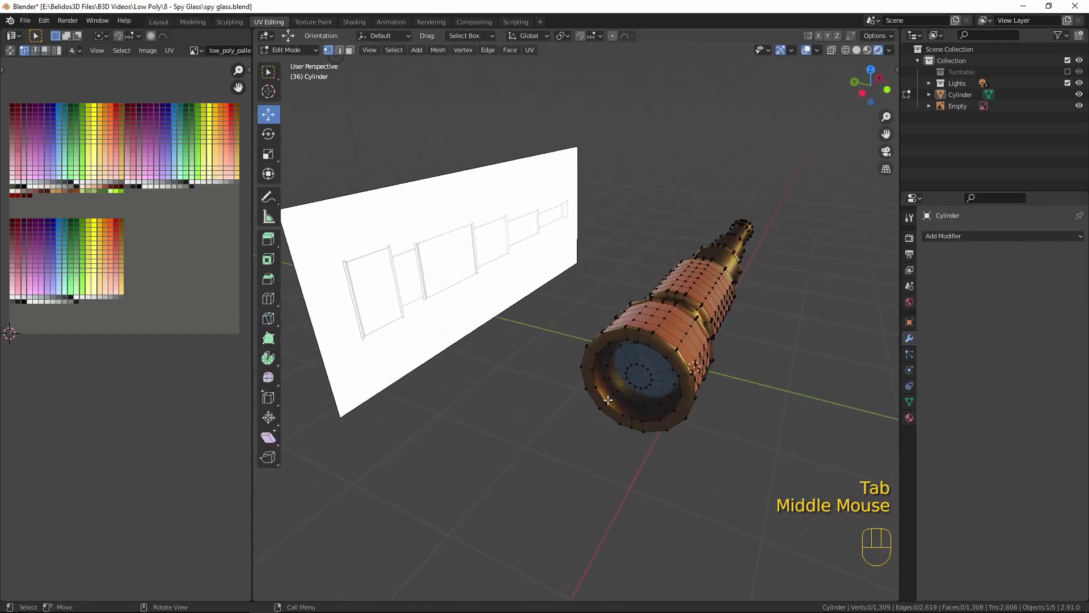
key("2")
scroll(700, 390, "up", 2)
scroll(699, 390, "up", 1)
left_click(713, 356, "alt")
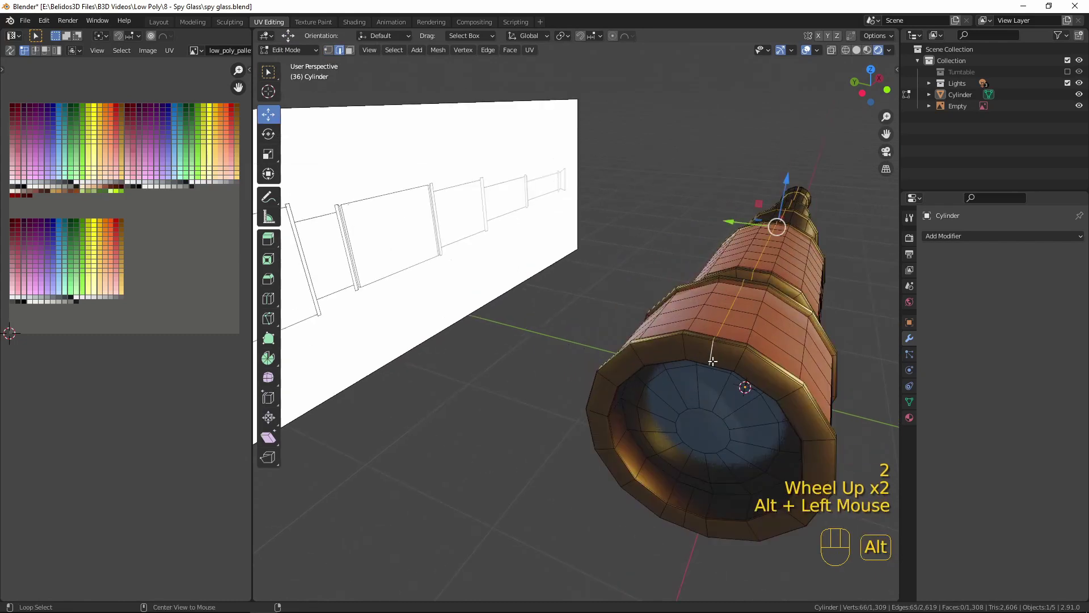
left_click(684, 523, "alt+shift")
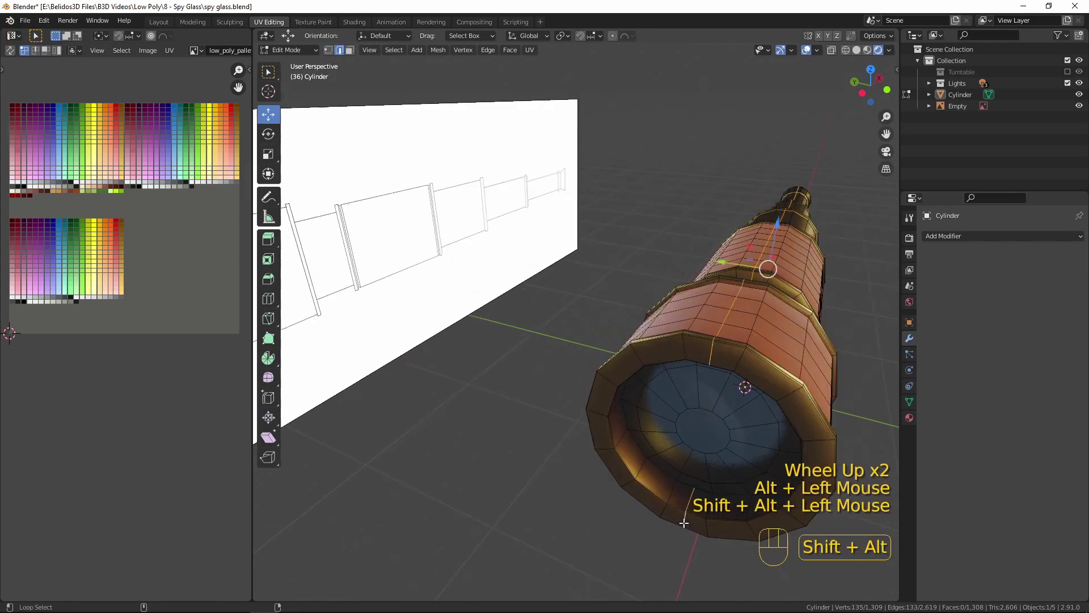
key("x")
left_click(731, 532)
scroll(731, 532, "down", 3)
middle_click_drag(731, 533, 659, 358)
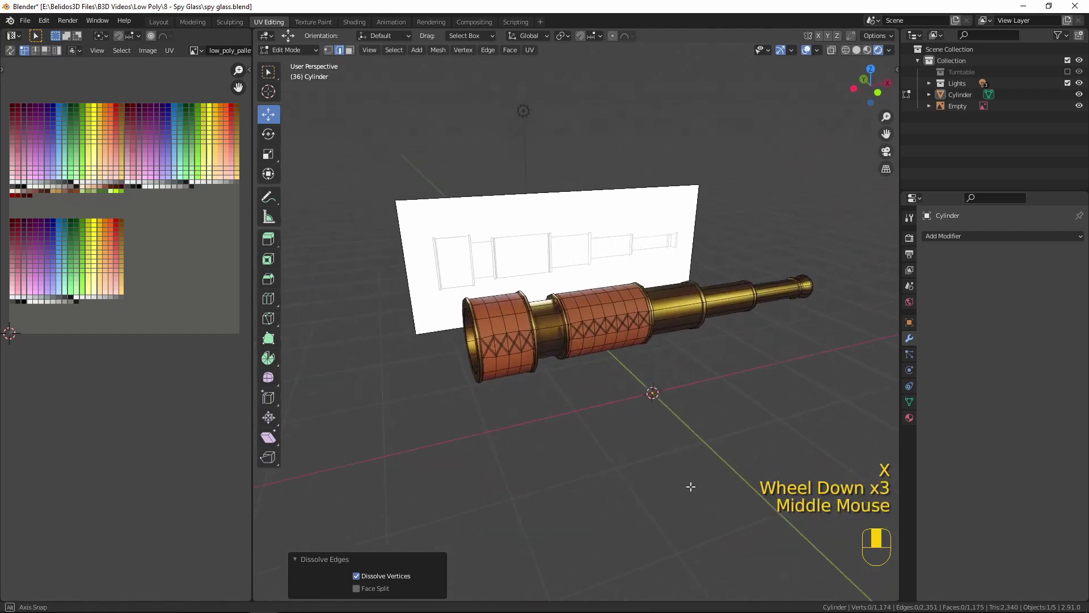
Select the circumferential edges nearest the front rim of the wide brown section, excluding the stitching, and edge-slide them onto the rim with factor 1.000.
scroll(706, 469, "up", 2)
left_click(585, 268)
scroll(593, 283, "down", 3)
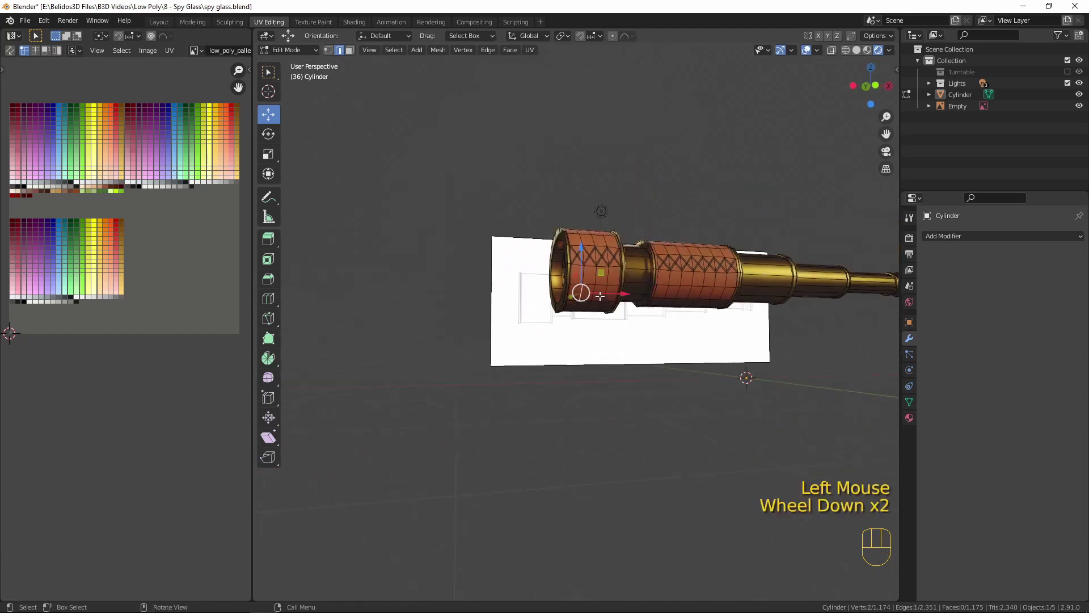
middle_click_drag(599, 293, 783, 275)
scroll(783, 275, "up", 1)
middle_click_drag(783, 275, 781, 290)
scroll(781, 290, "up", 1)
scroll(759, 299, "up", 3)
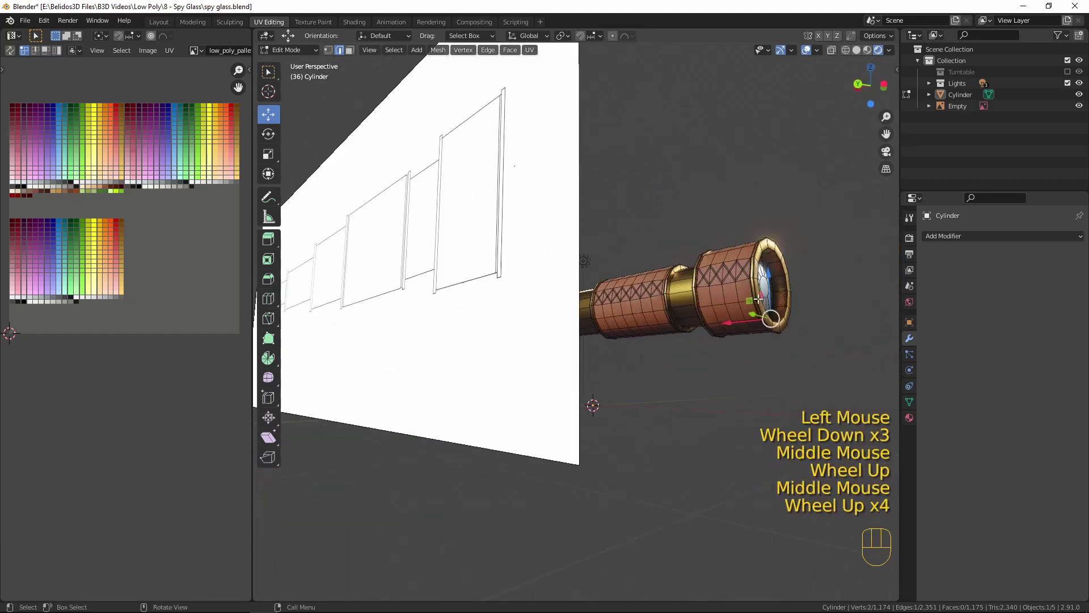
left_click(743, 310, "ctrl")
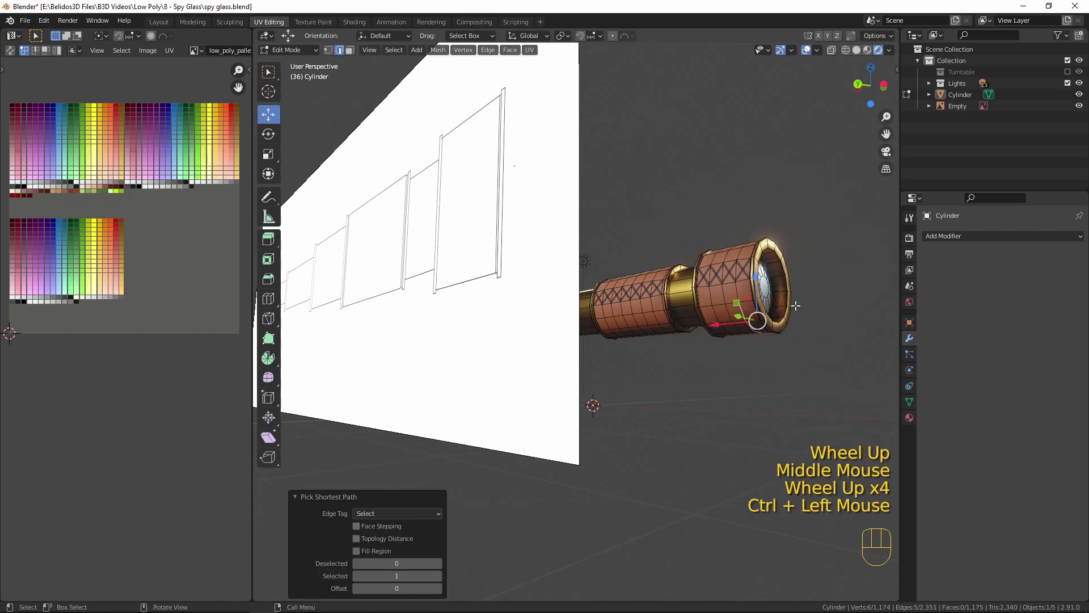
middle_click_drag(743, 310, 598, 400)
left_click(655, 329, "shift")
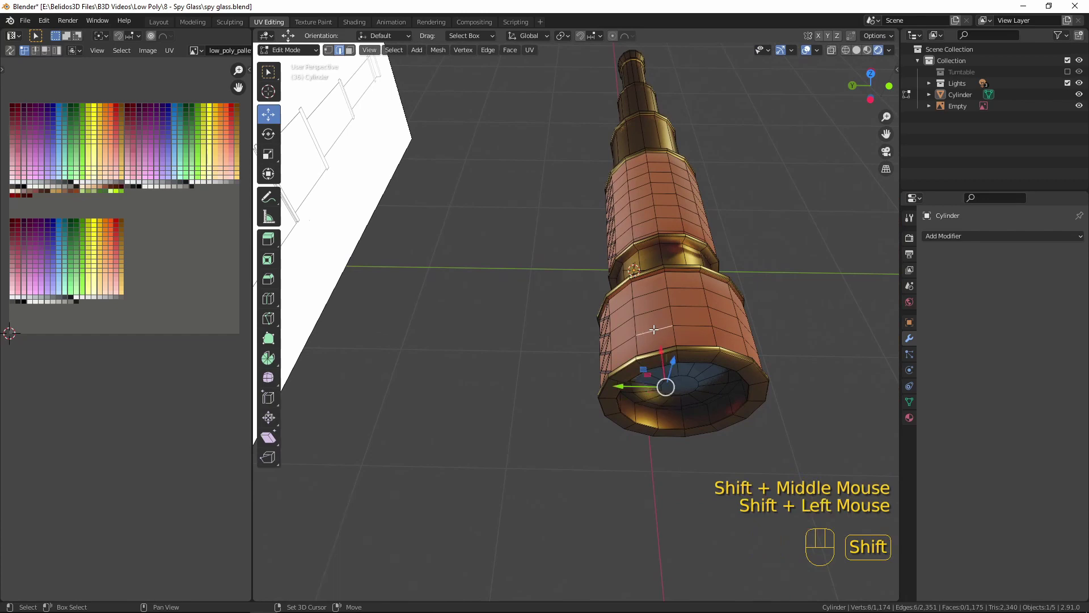
middle_click_drag(760, 386, 680, 368)
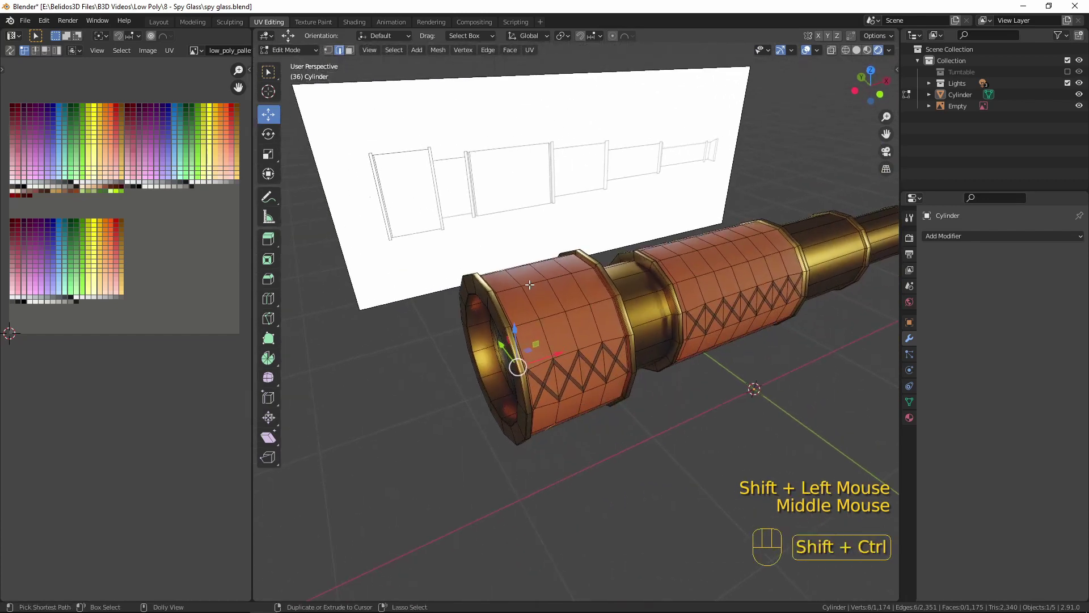
left_click(534, 307, "ctrl+shift")
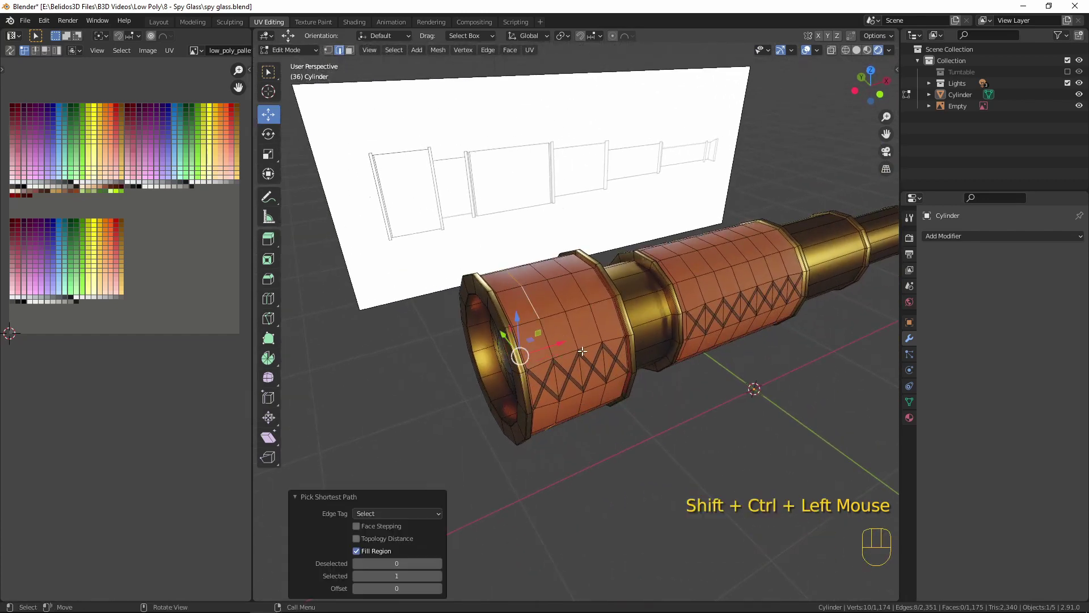
scroll(568, 323, "down", 3)
middle_click_drag(567, 323, 586, 350)
scroll(586, 350, "up", 2)
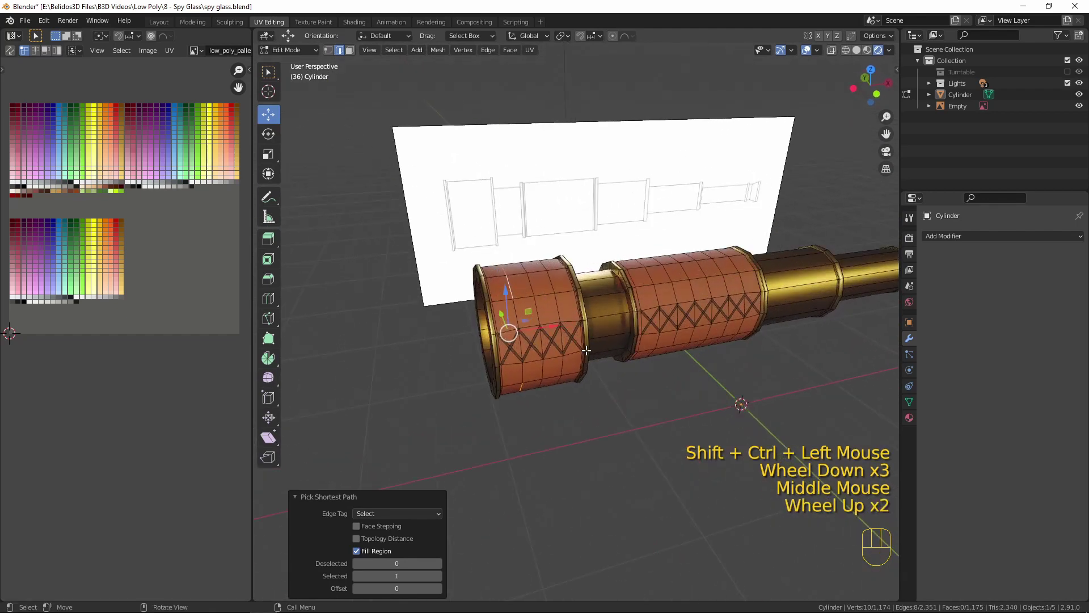
key("g")
key("g")
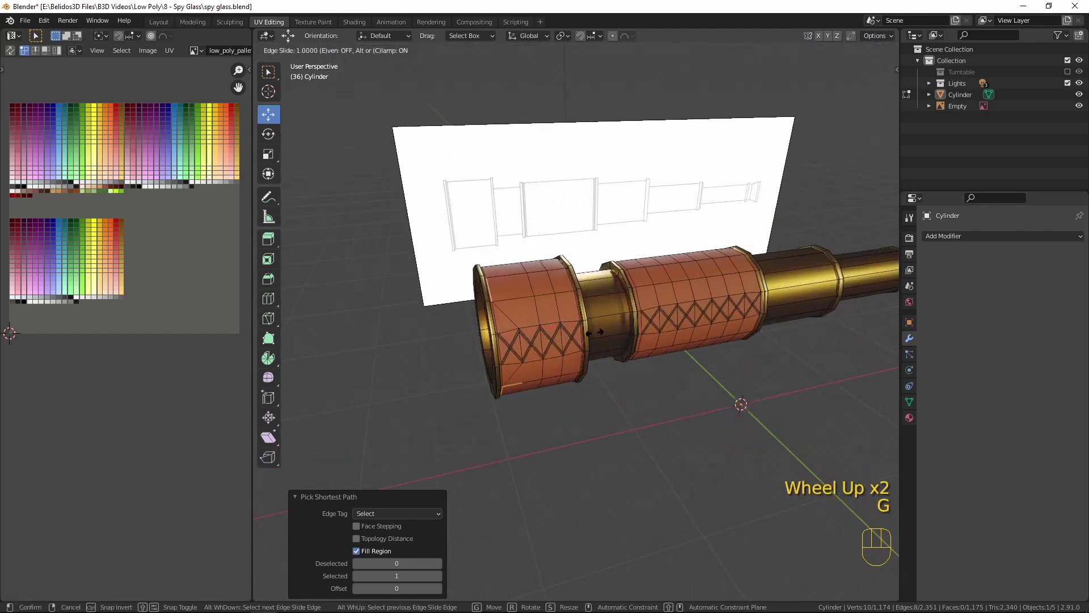
left_click(565, 334)
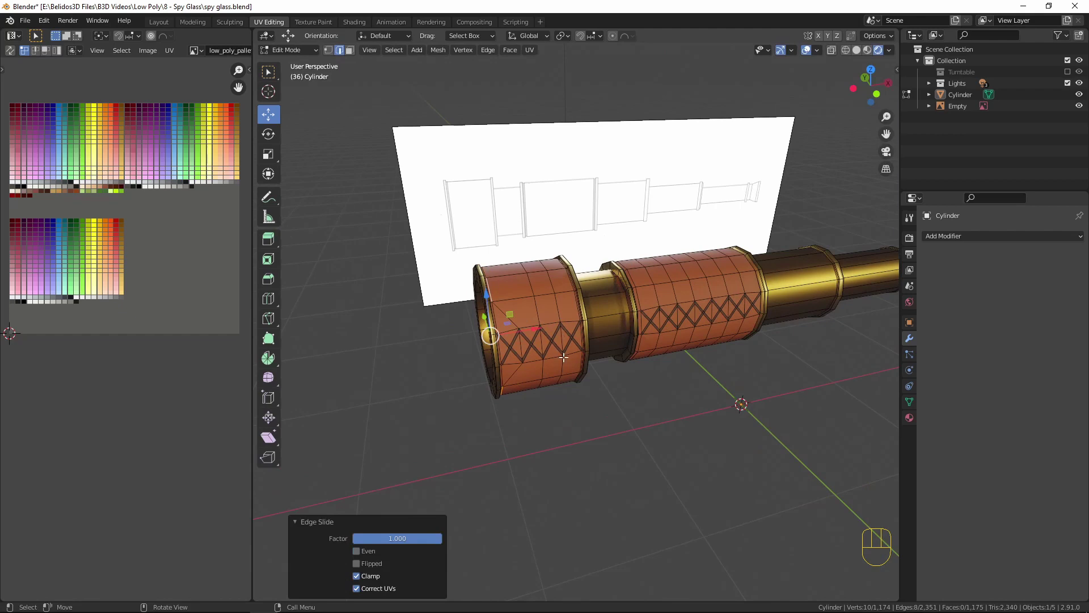
Merge all vertices of the spyglass by distance and return to object mode.
key("m")
scroll(530, 283, "up", 2)
middle_click_drag(530, 283, 577, 331)
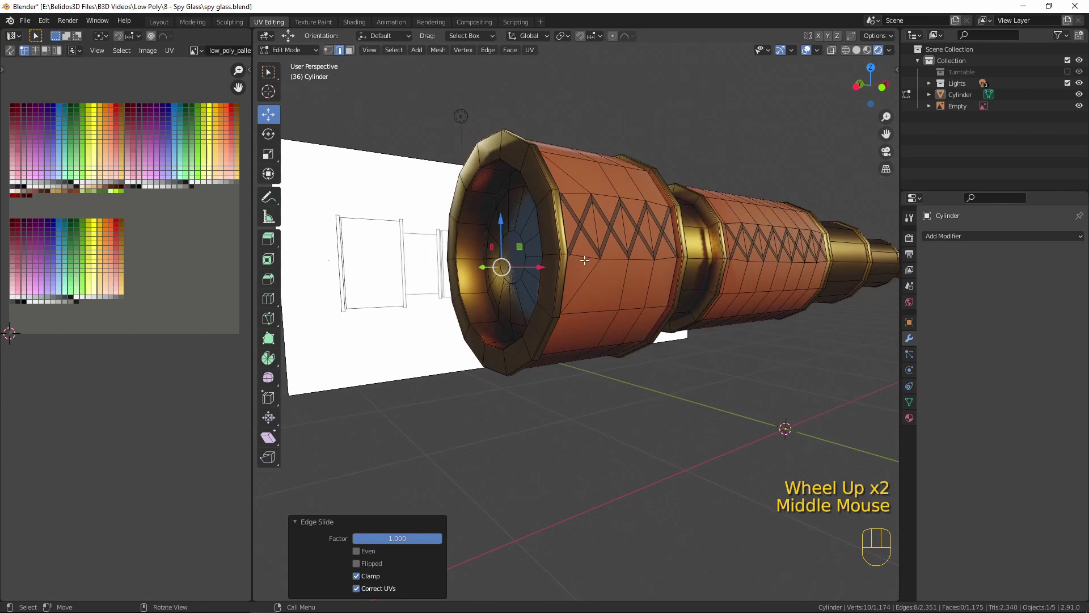
middle_click_drag(679, 350, 658, 349)
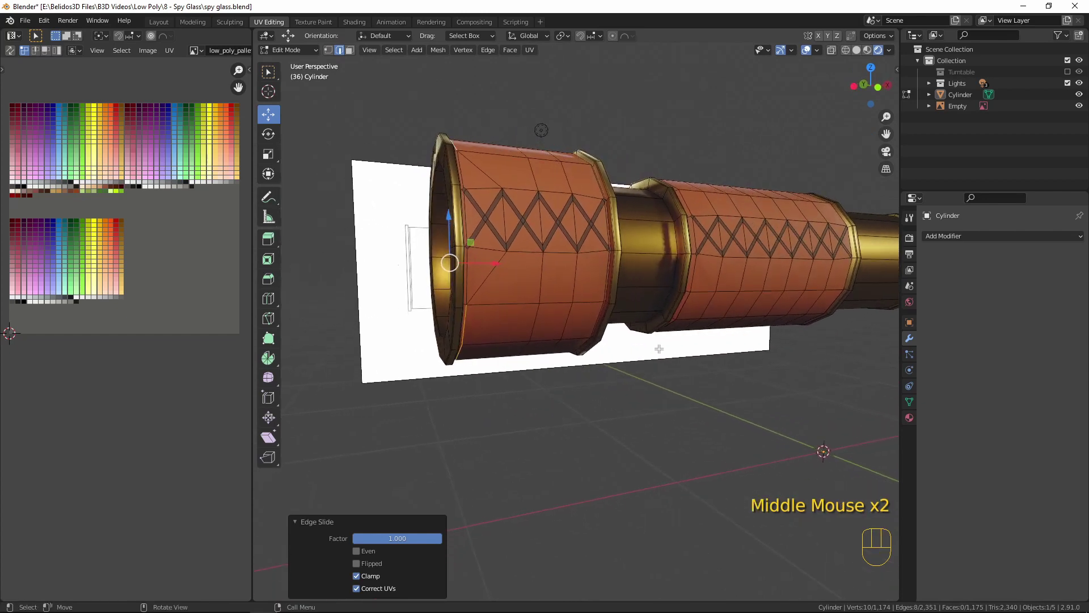
key("a")
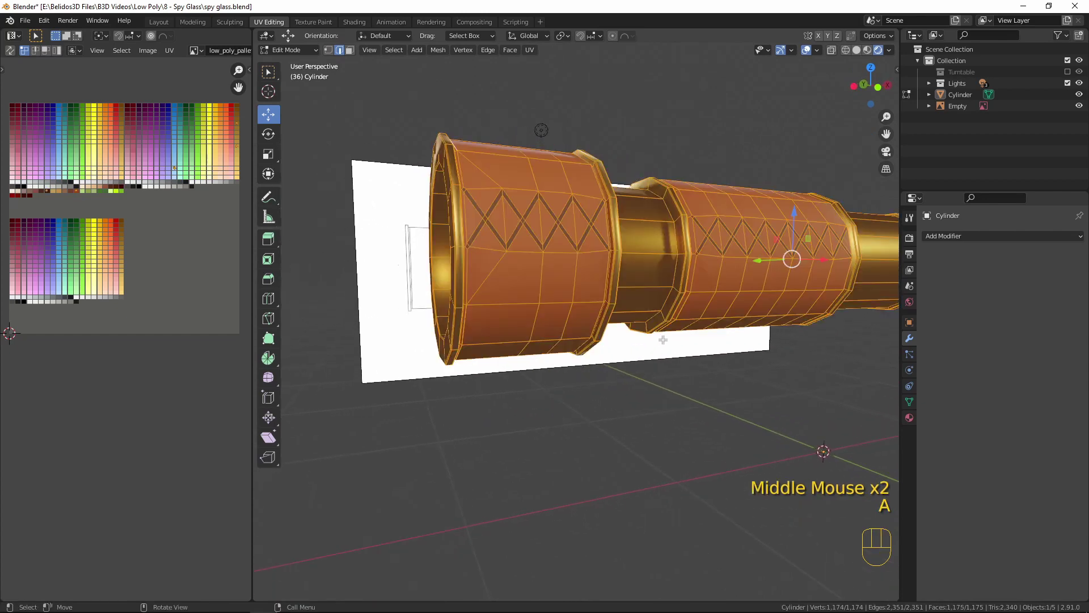
key("m")
left_click(661, 336)
key("Tab")
scroll(663, 341, "down", 2)
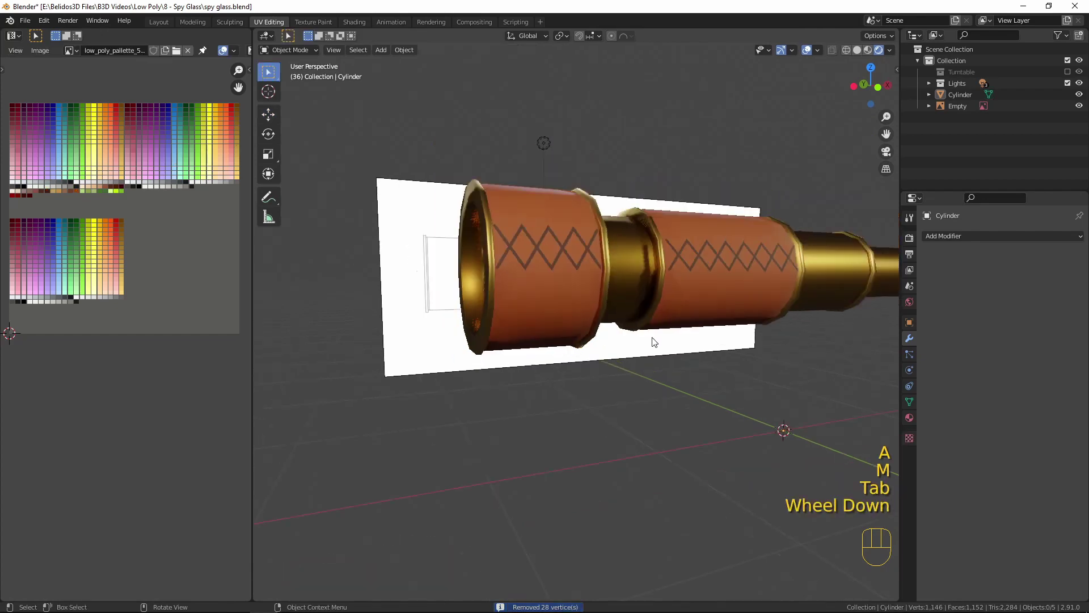
middle_click_drag(652, 341, 627, 362)
Select the circumferential edges nearest the wide brown section's rear rim, excluding the stitching, and edge-slide them onto the rim with factor -1.000.
key("Tab")
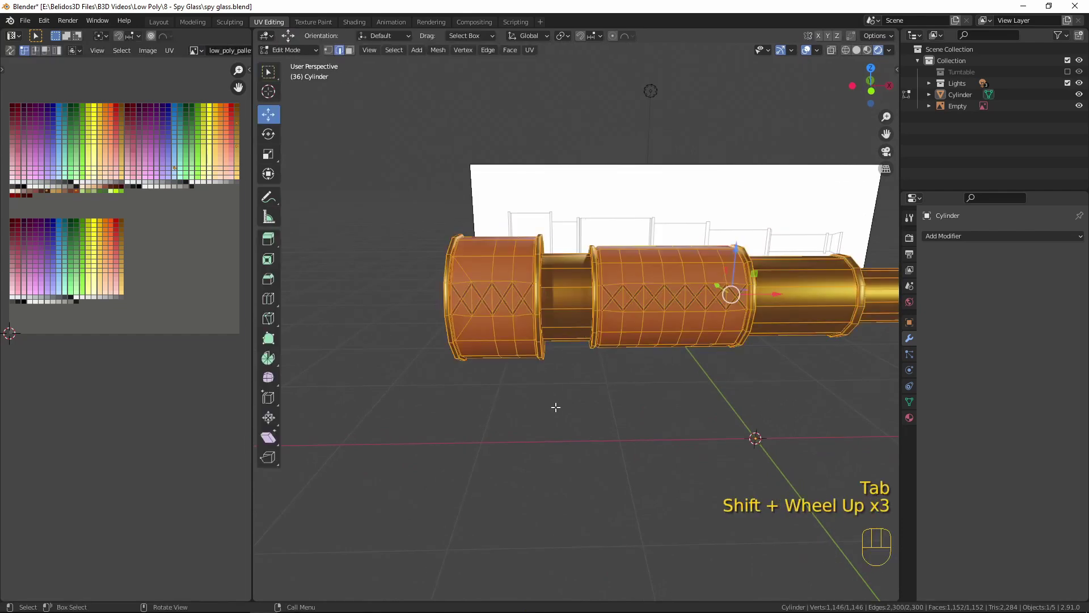
middle_click_drag(556, 407, 609, 441, "shift")
scroll(605, 456, "up", 4)
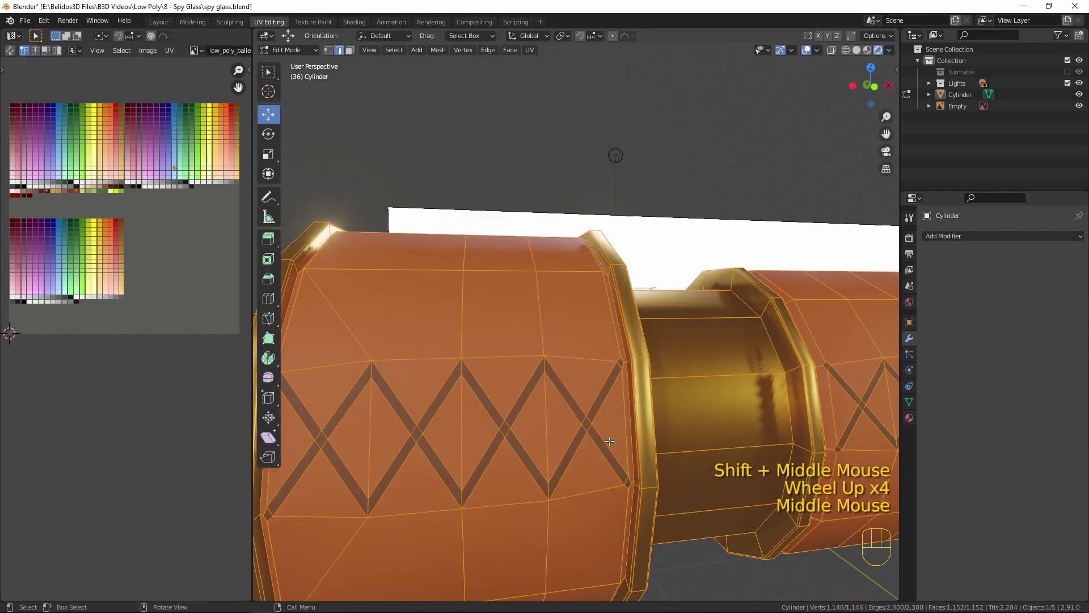
scroll(602, 441, "down", 2)
middle_click_drag(550, 282, 517, 377)
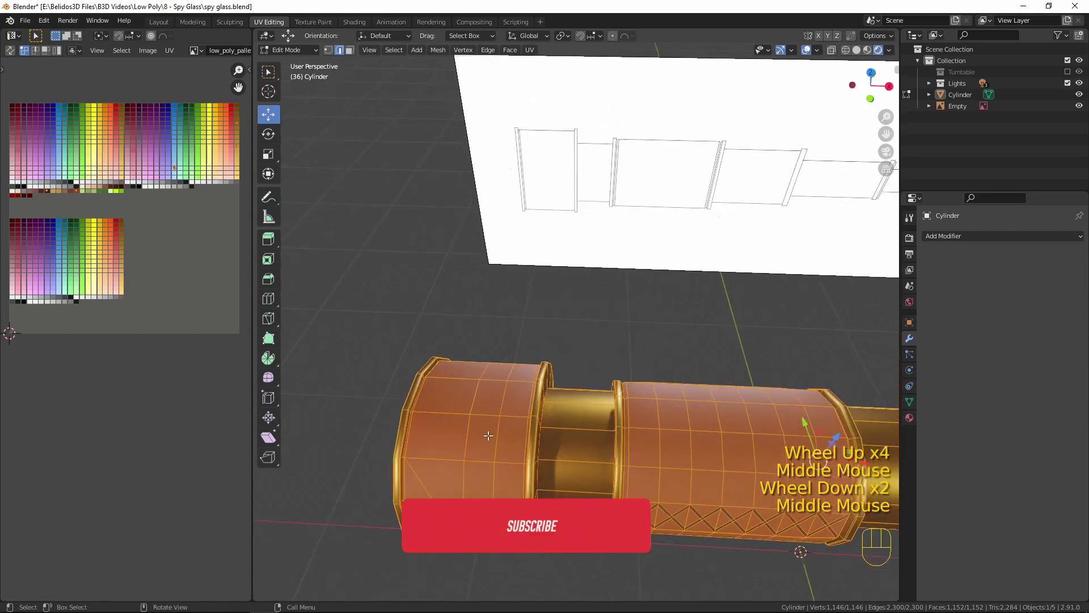
left_click(492, 438)
scroll(503, 433, "down", 2)
middle_click_drag(519, 425, 522, 295)
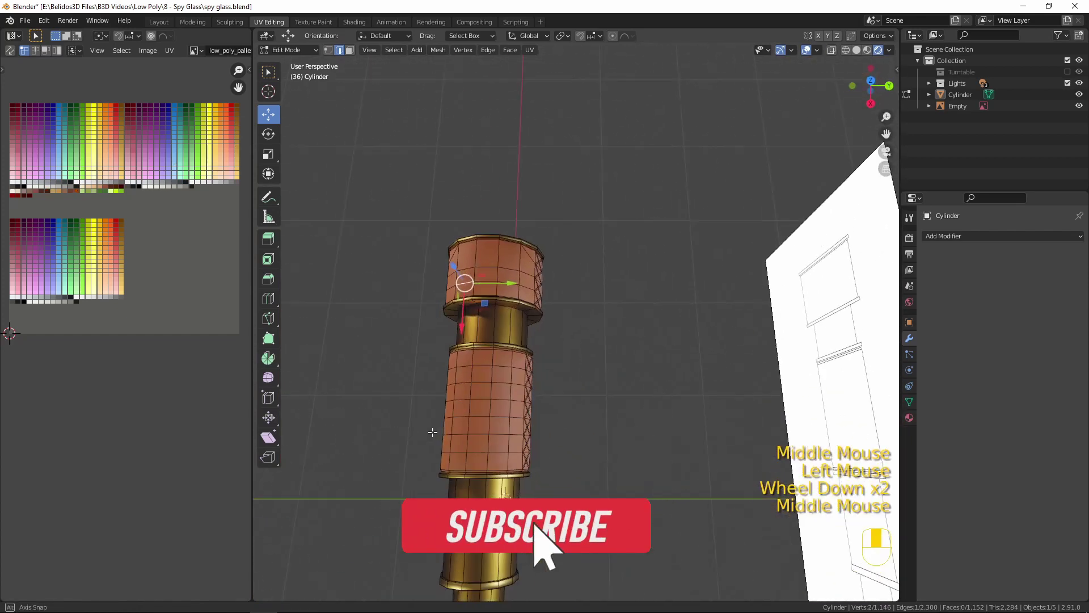
left_click(521, 289, "ctrl")
middle_click_drag(521, 289, 518, 153)
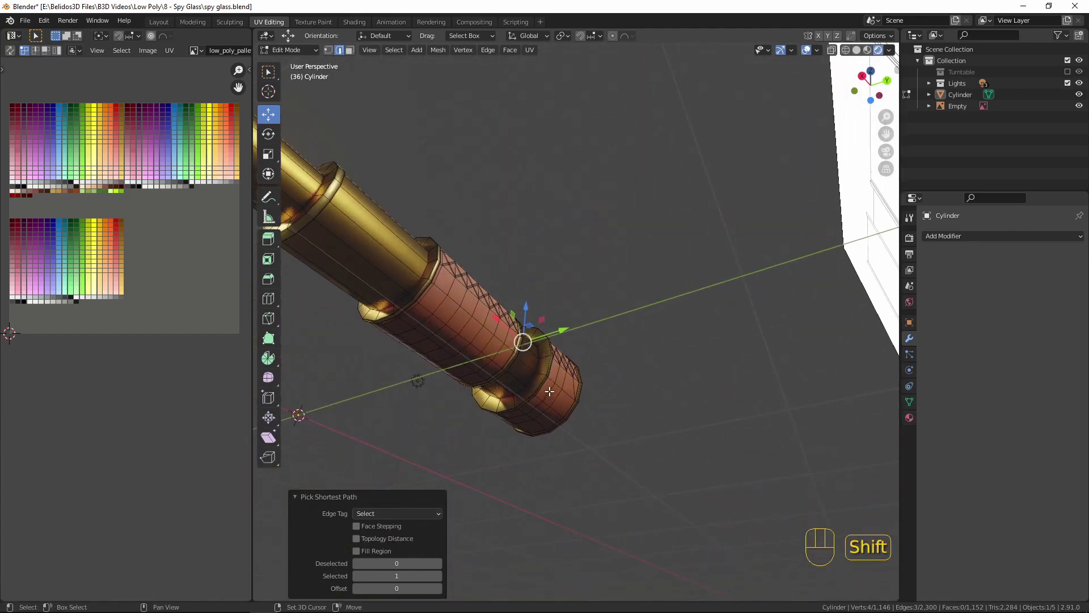
left_click(545, 408, "shift")
middle_click_drag(545, 408, 681, 400)
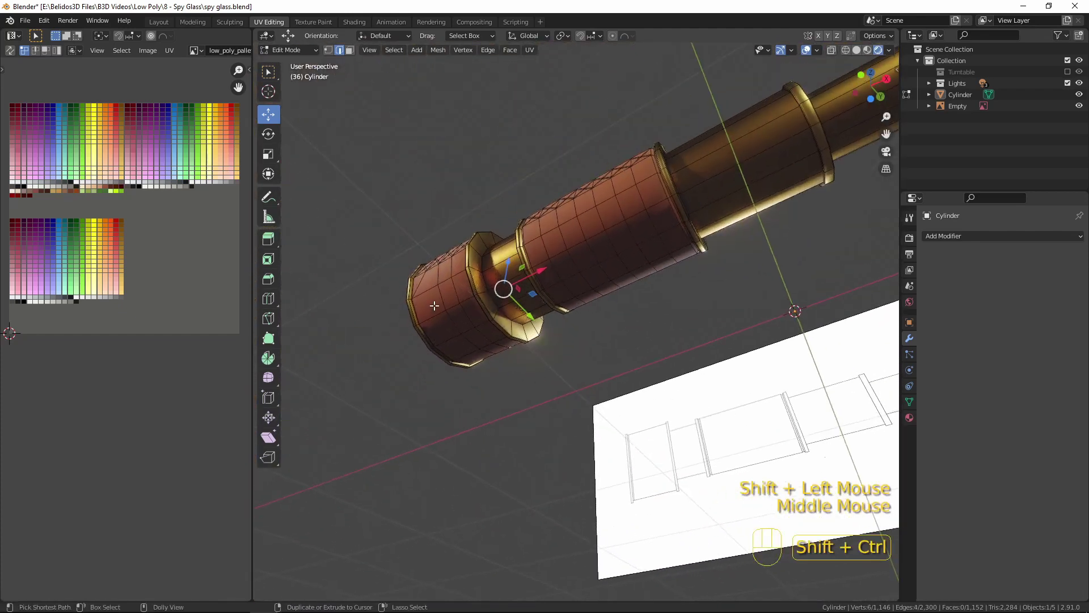
left_click(451, 293, "ctrl+shift")
middle_click_drag(453, 353, 499, 371)
key("g")
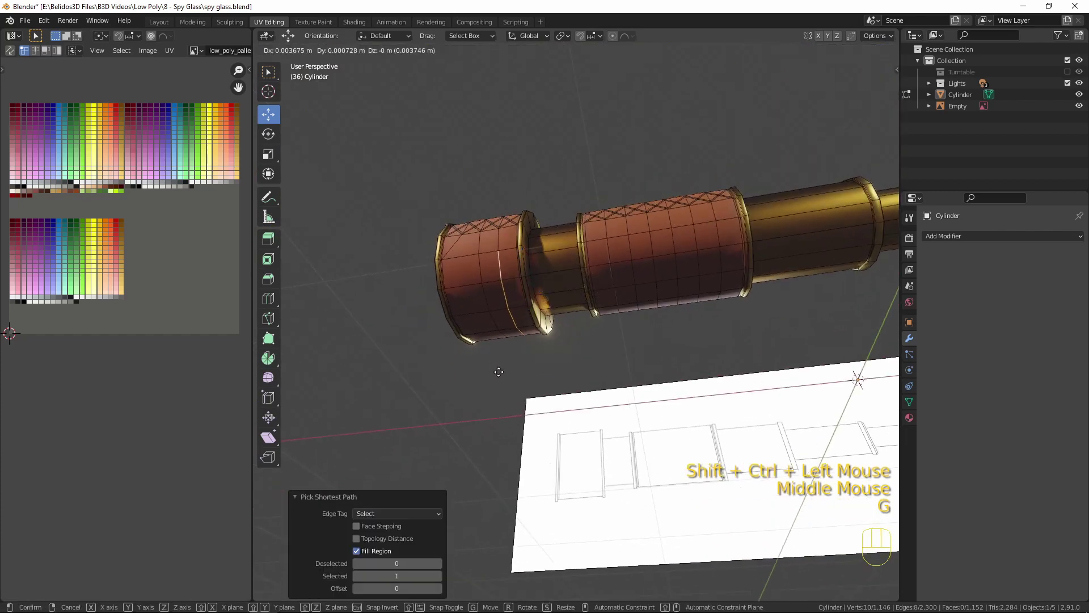
left_click(624, 352)
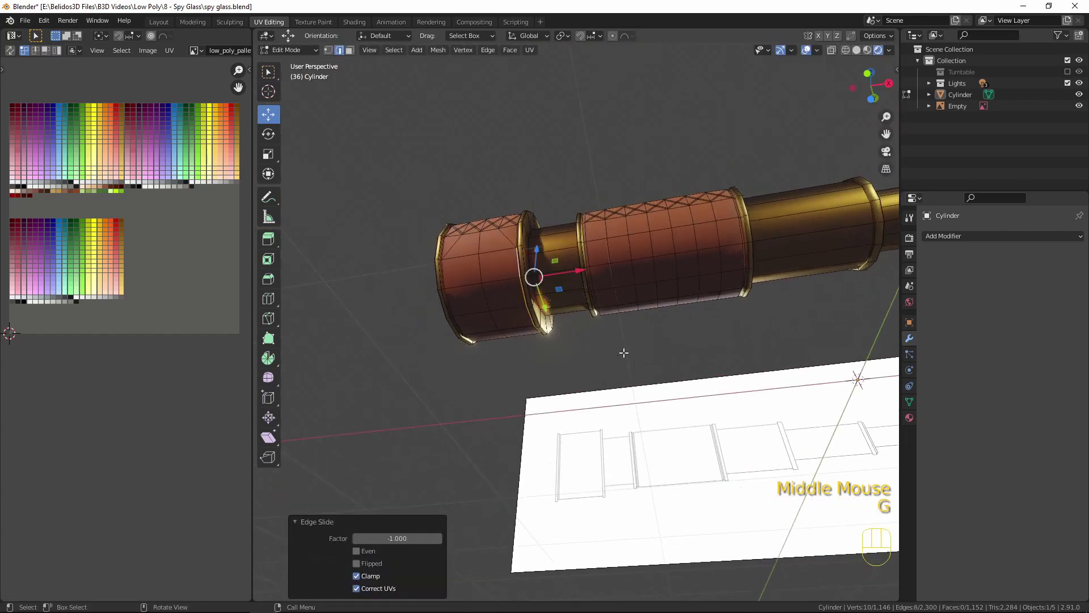
Merge all spyglass vertices by distance and leave edit mode.
key("a")
key("m")
left_click(624, 353)
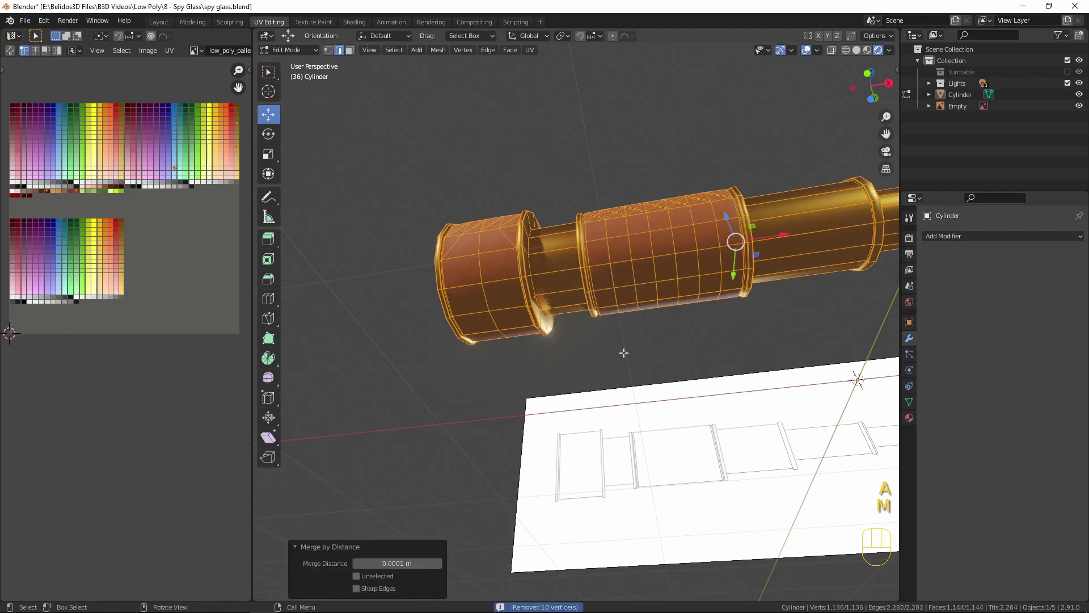
middle_click_drag(620, 350, 495, 280)
key("Tab")
On the longer brown section, select the non-stitching circumferential edges nearest the front rim and edge-slide them onto it with factor 1.000.
scroll(649, 411, "up", 3)
key("Tab")
middle_click_drag(606, 366, 562, 373)
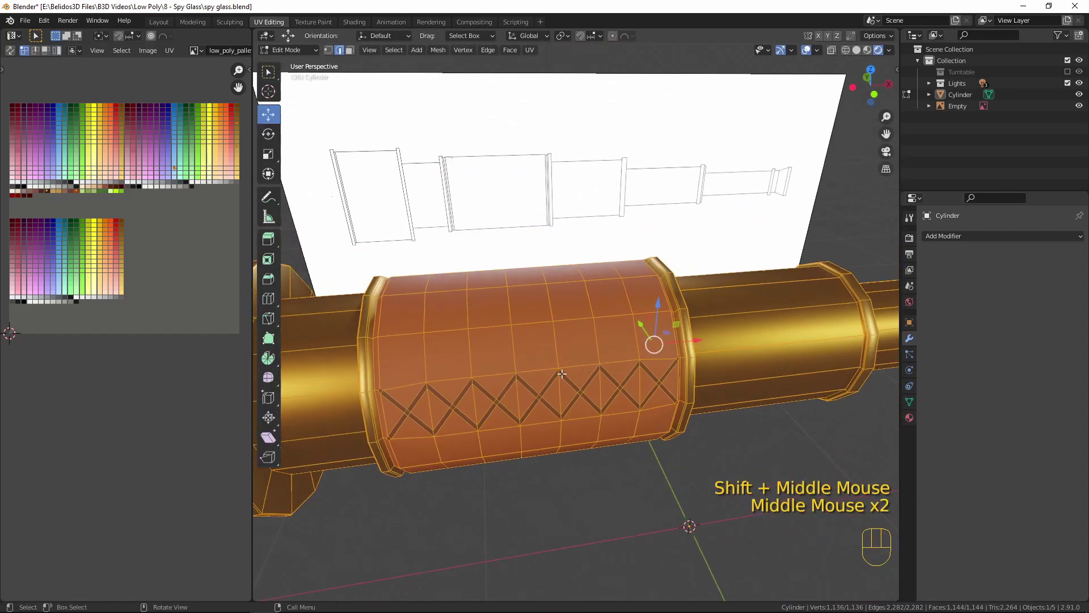
middle_click_drag(503, 294, 488, 347)
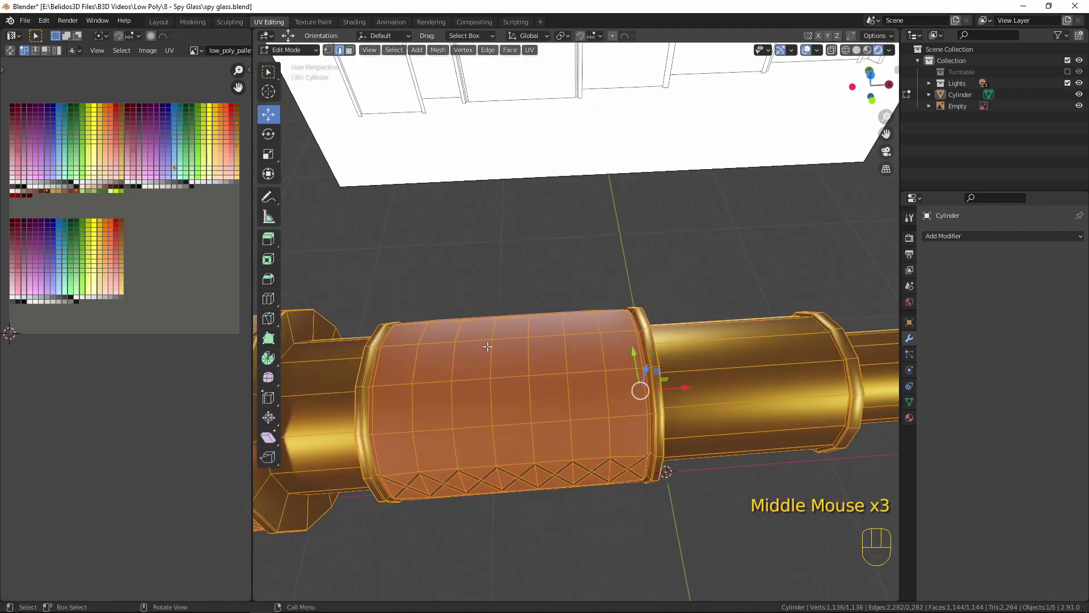
left_click(411, 411)
scroll(411, 411, "down", 2)
middle_click_drag(540, 231, 675, 317)
left_click(459, 256, "ctrl")
left_click(490, 223, "shift")
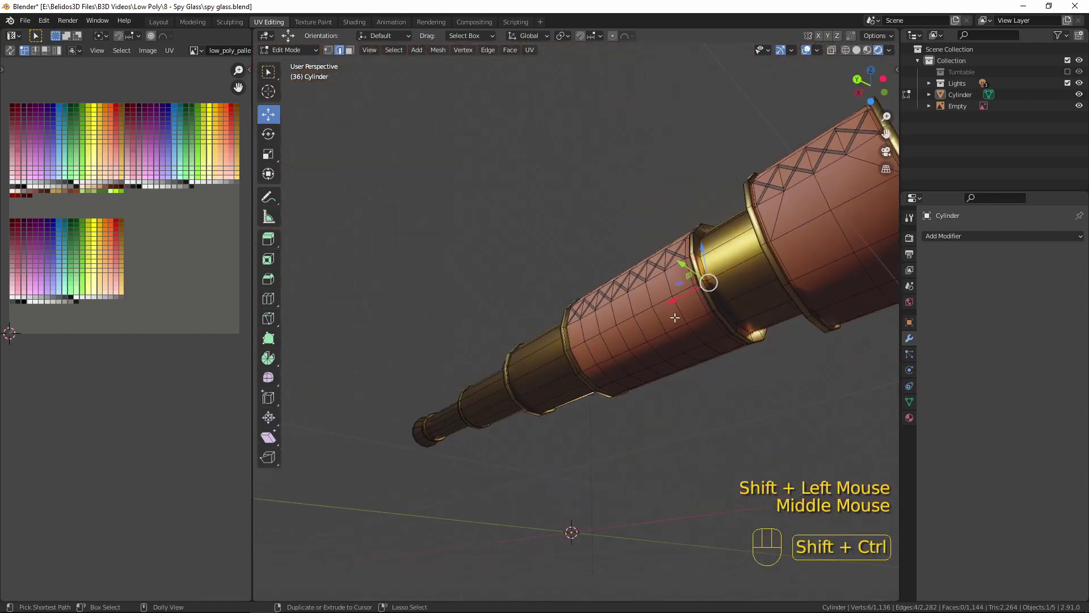
left_click(677, 311, "ctrl+shift")
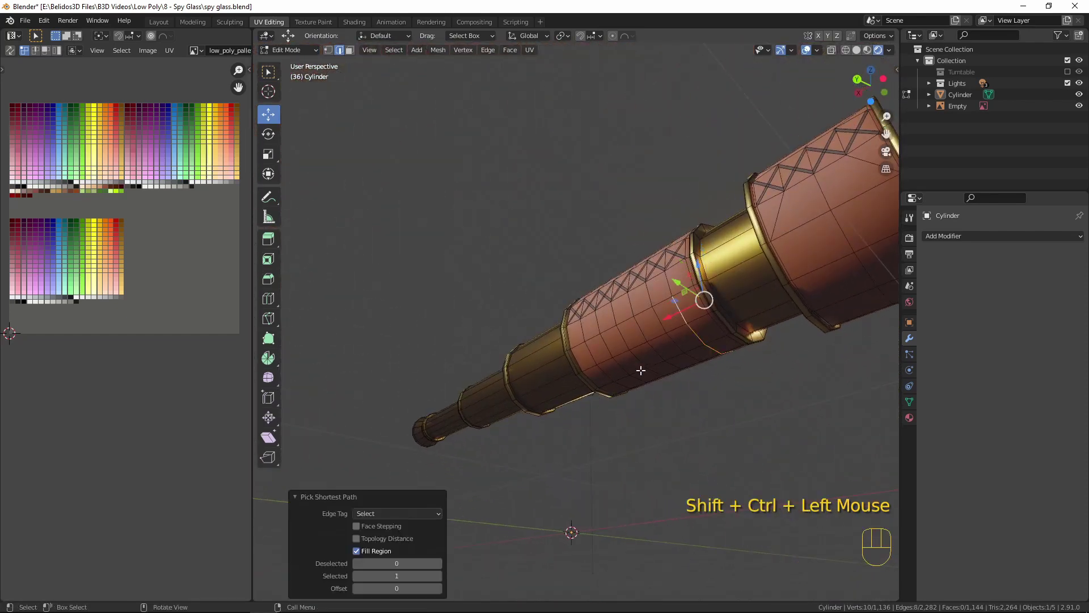
key("g")
key("g")
left_click(731, 321)
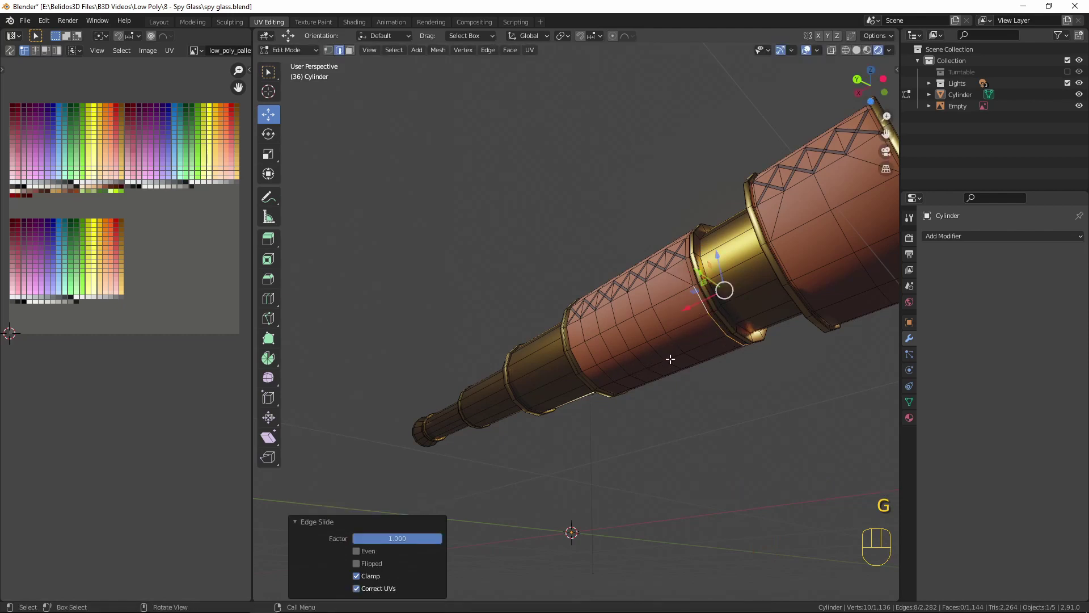
Select the longer brown section's next circumferential edges from the front, excluding the stitching, and edge-slide them onto the neighbouring loop toward the eyepiece, factor 1.000.
middle_click_drag(657, 359, 666, 333)
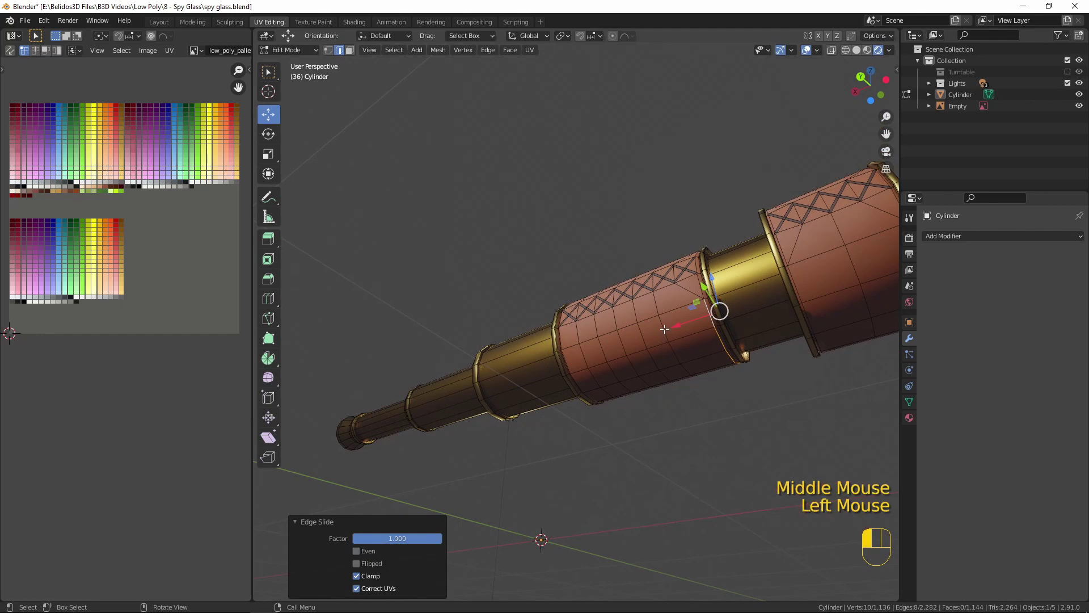
left_click(665, 328)
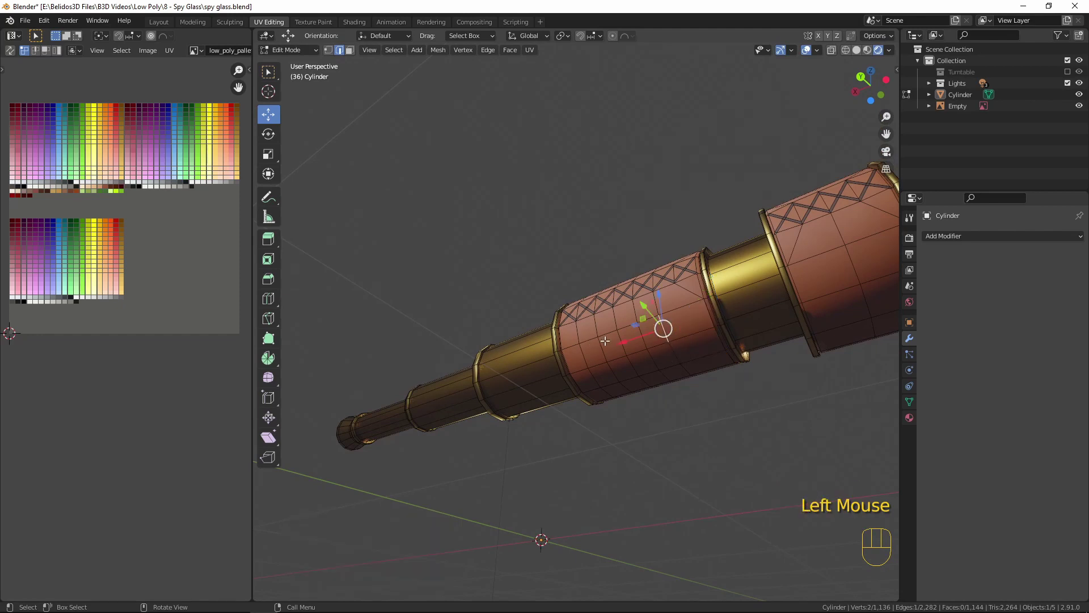
middle_click_drag(623, 366, 616, 364)
scroll(624, 361, "up", 1)
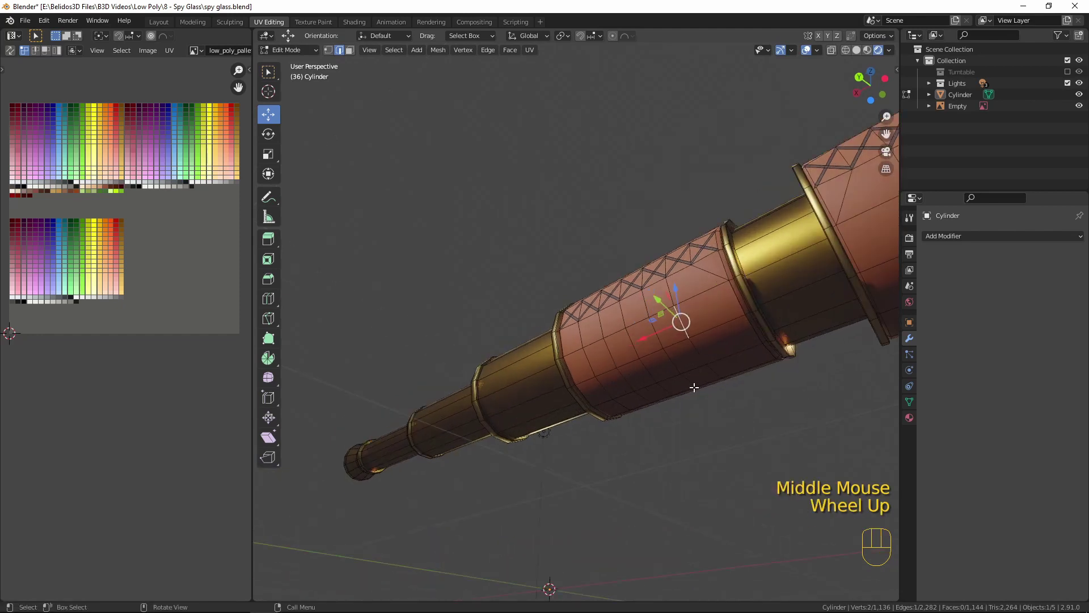
middle_click_drag(692, 382, 532, 402)
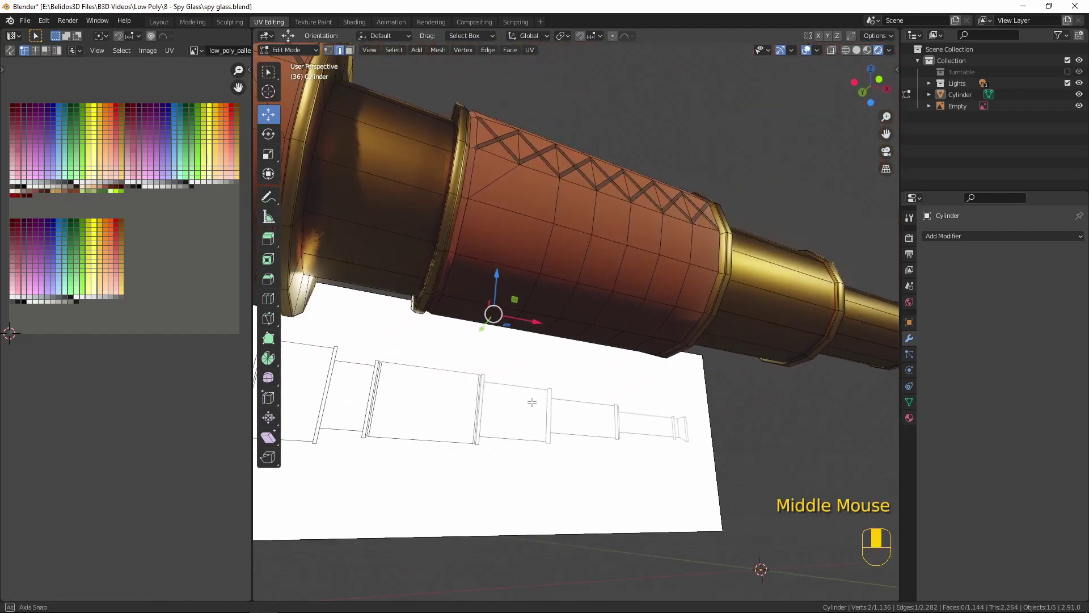
left_click(549, 244, "ctrl")
middle_click_drag(549, 243, 575, 313)
middle_click_drag(444, 362, 472, 269)
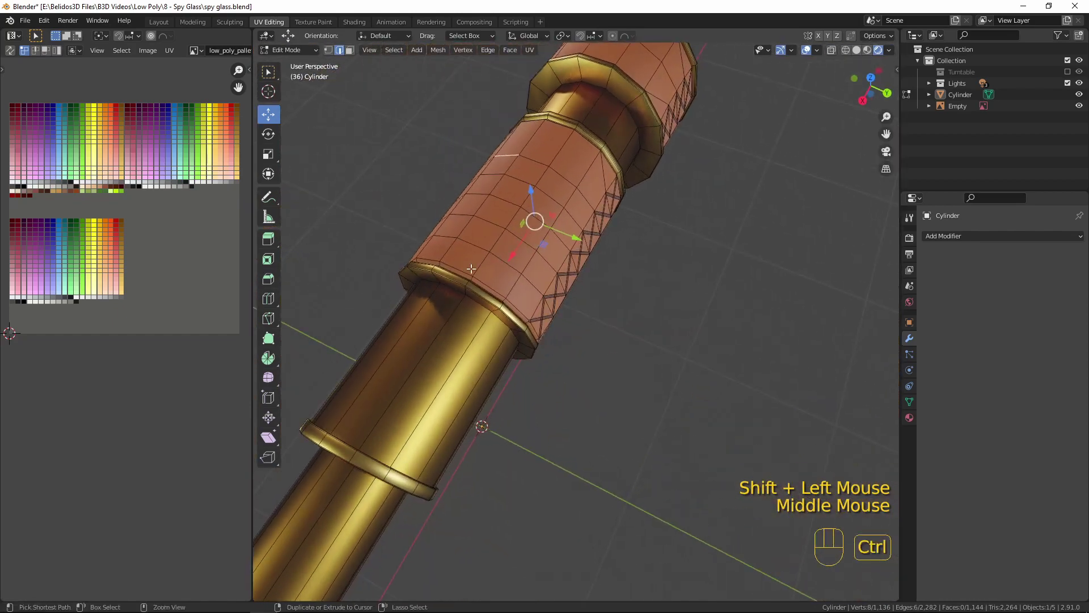
left_click(561, 178, "ctrl+shift")
middle_click_drag(619, 220, 707, 258)
key("g")
key("g")
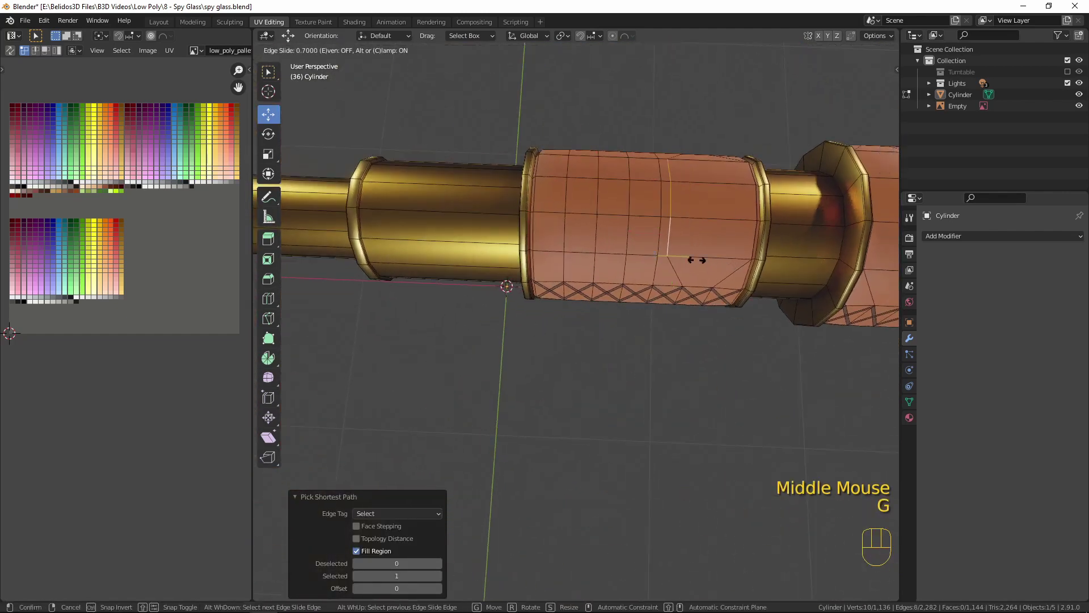
left_click(535, 253)
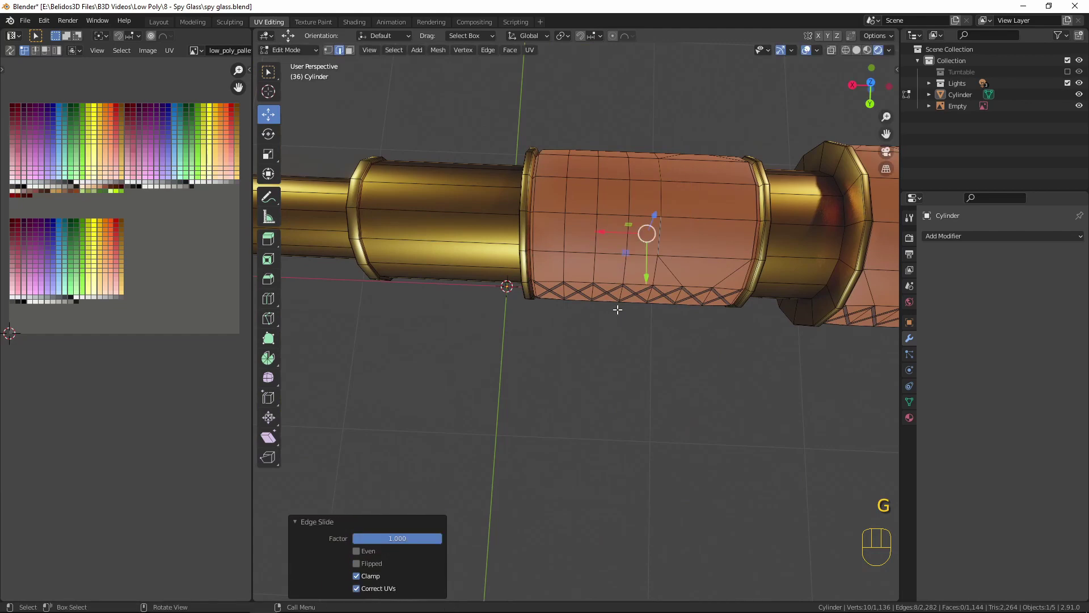
Select the circumferential edges nearest the longer brown section's eyepiece-side rim, excluding the stitching, and edge-slide them onto that rim.
middle_click_drag(617, 309, 751, 193, "shift")
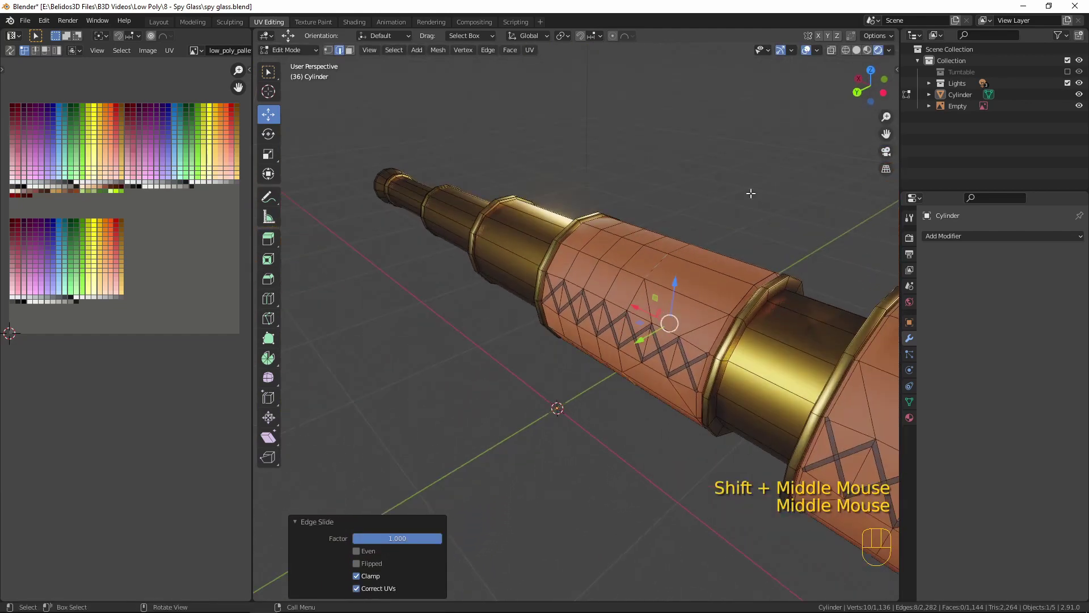
middle_click_drag(657, 303, 691, 316, "shift")
middle_click_drag(640, 372, 663, 223)
scroll(686, 284, "up", 3)
scroll(686, 283, "down", 1)
left_click(650, 231)
left_click(711, 420, "ctrl")
middle_click_drag(648, 184, 627, 349)
left_click(624, 354, "ctrl+shift")
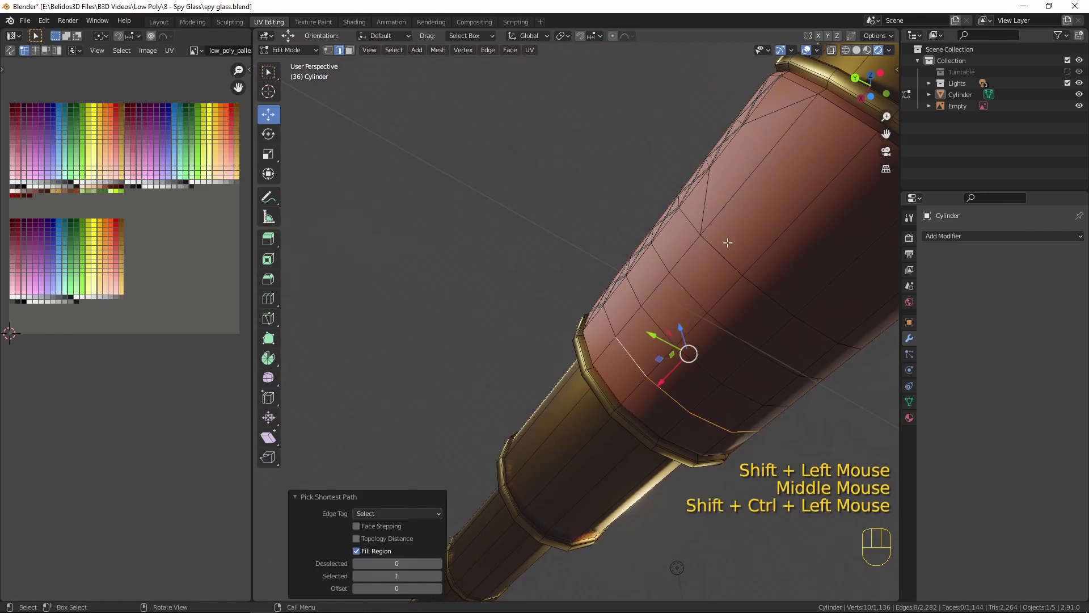
key("g")
key("g")
left_click(608, 401)
Select the longer brown section's remaining circumferential edges closest to the eyepiece and edge-slide them onto the neighbouring loop toward the front with factor -1.000.
middle_click_drag(706, 377, 761, 401)
left_click(647, 400)
middle_click_drag(644, 441, 888, 437)
middle_click_drag(878, 432, 848, 410)
scroll(372, 266, "down", 2)
middle_click_drag(371, 267, 343, 387)
left_click(477, 235, "ctrl")
left_click(457, 383, "shift")
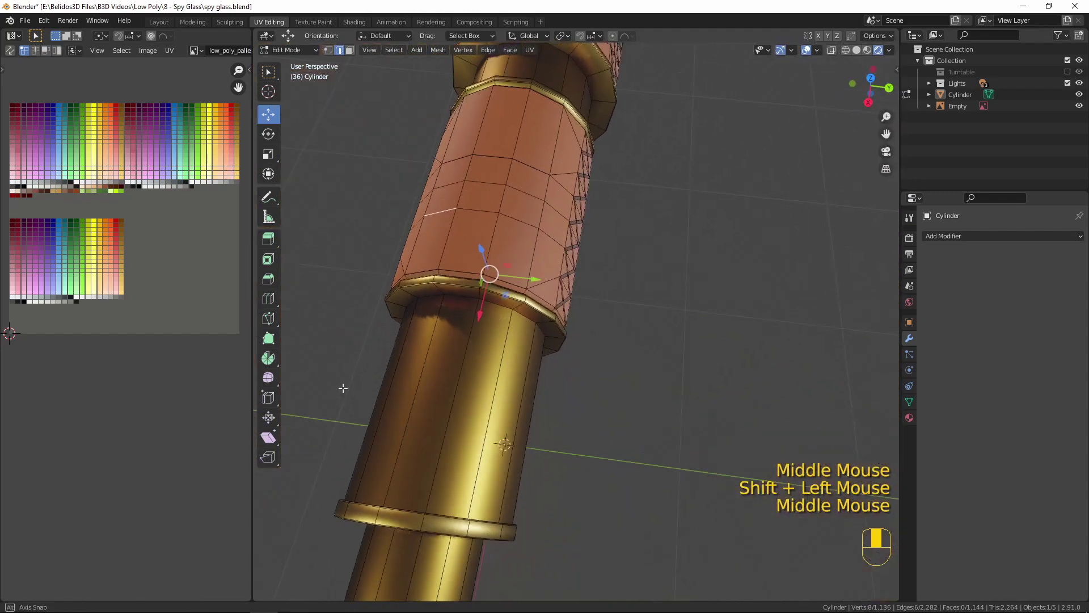
left_click(513, 212, "ctrl+shift")
middle_click_drag(514, 213, 531, 265)
key("g")
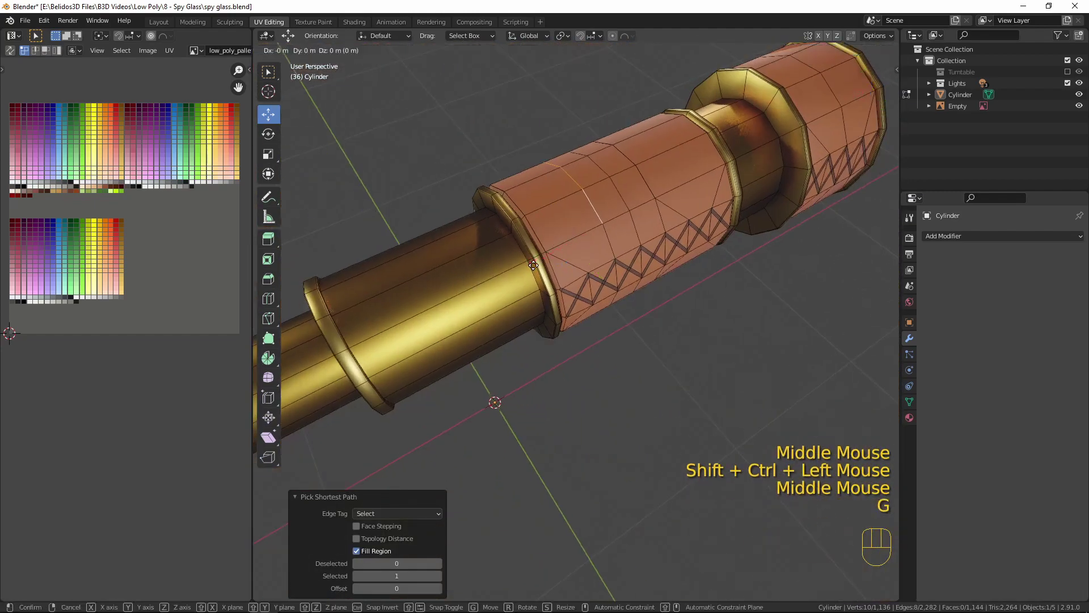
left_click(639, 196)
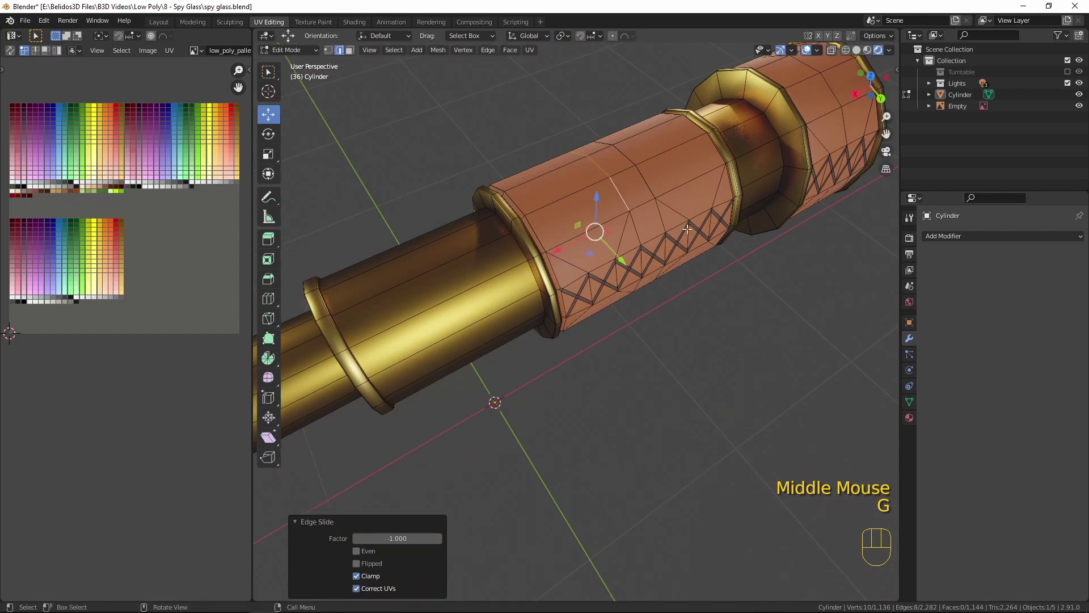
Merge all overlapping vertices left by the edge slides by distance, return to object mode and review the whole spyglass.
key("a")
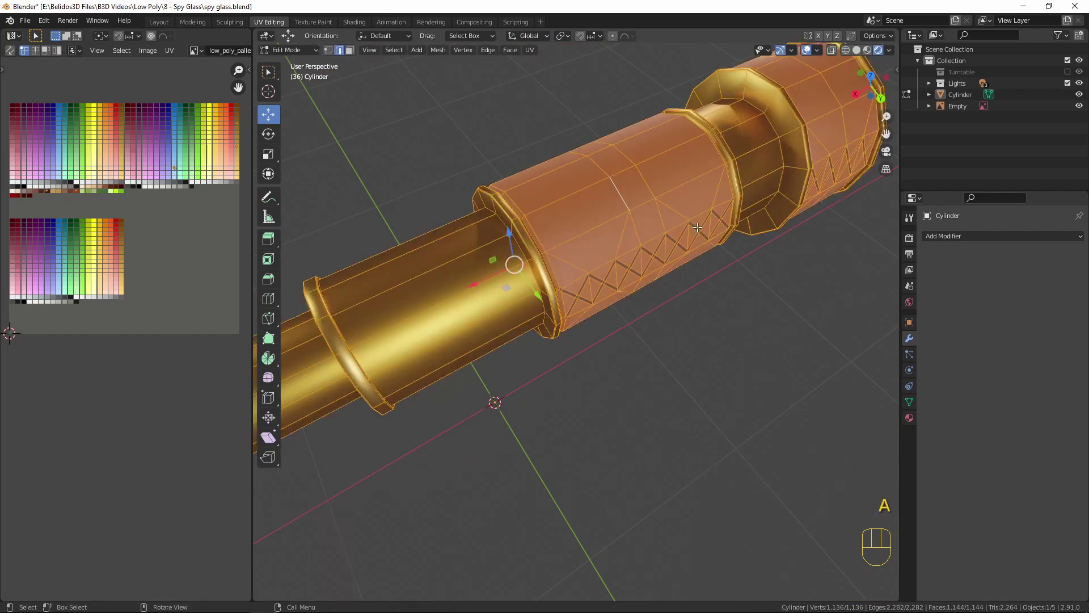
key("m")
left_click(703, 271)
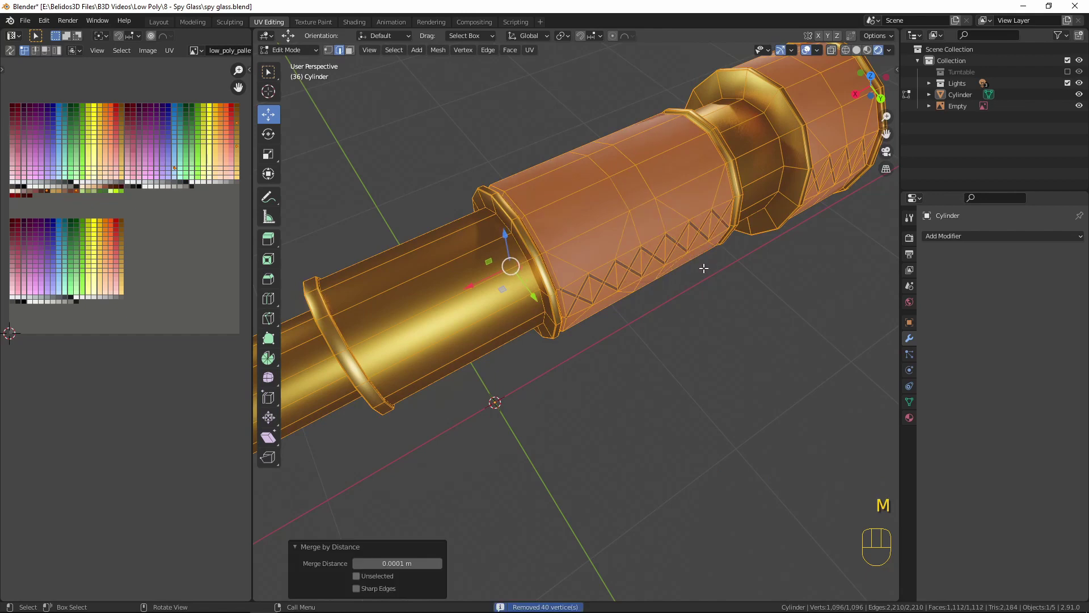
key("Tab")
middle_click_drag(704, 268, 453, 209)
scroll(452, 208, "down", 5)
middle_click_drag(549, 253, 594, 377)
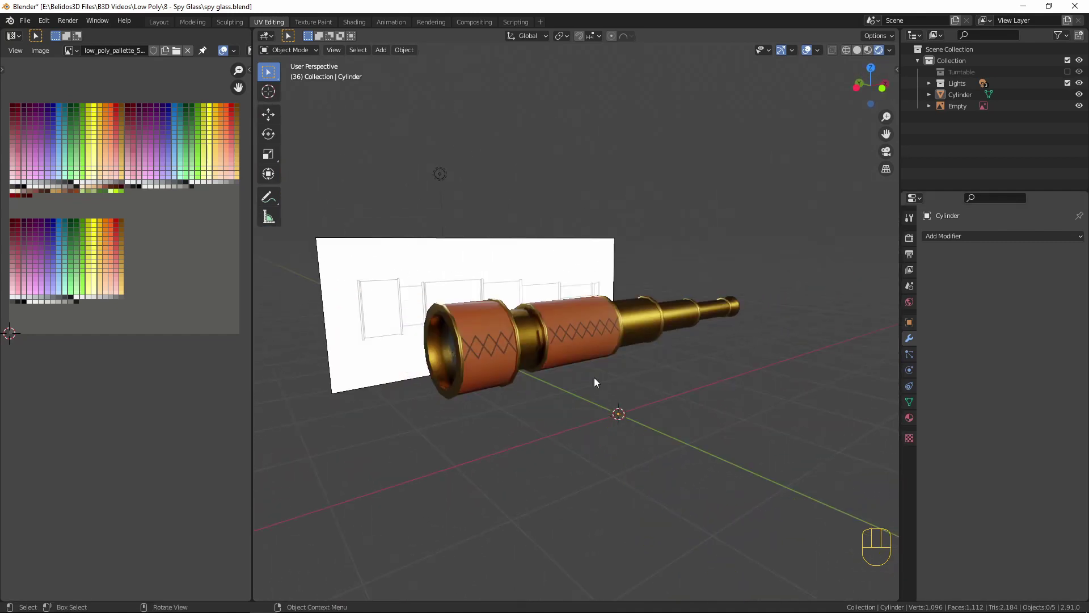